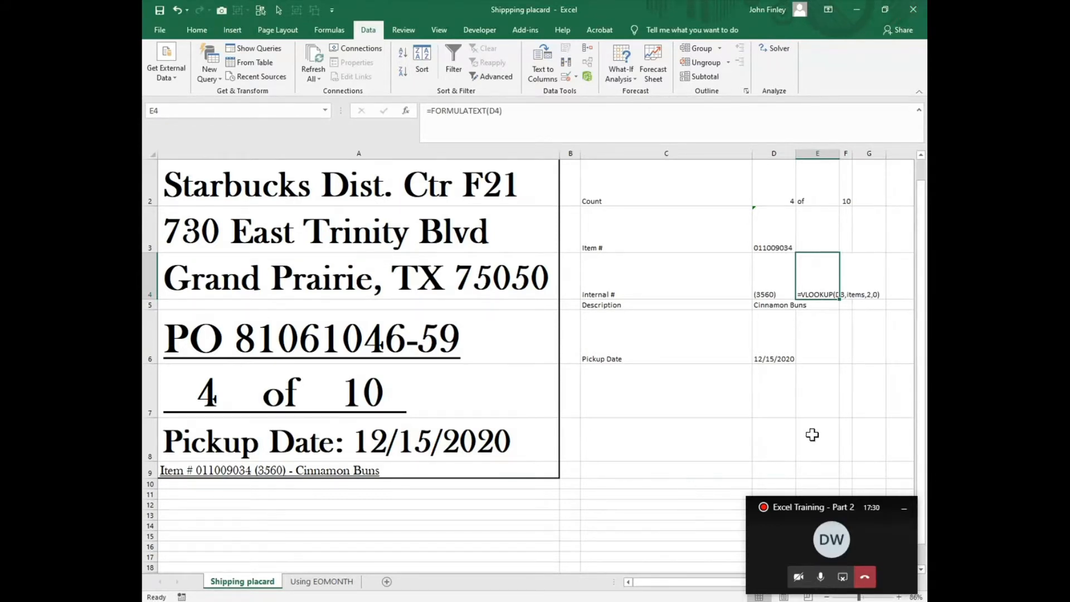
- Fill the FORMULATEXT formula from E4 down to E5, clearing the extra copy in E6
click(830, 373)
click(831, 295)
drag(840, 303, 825, 360)
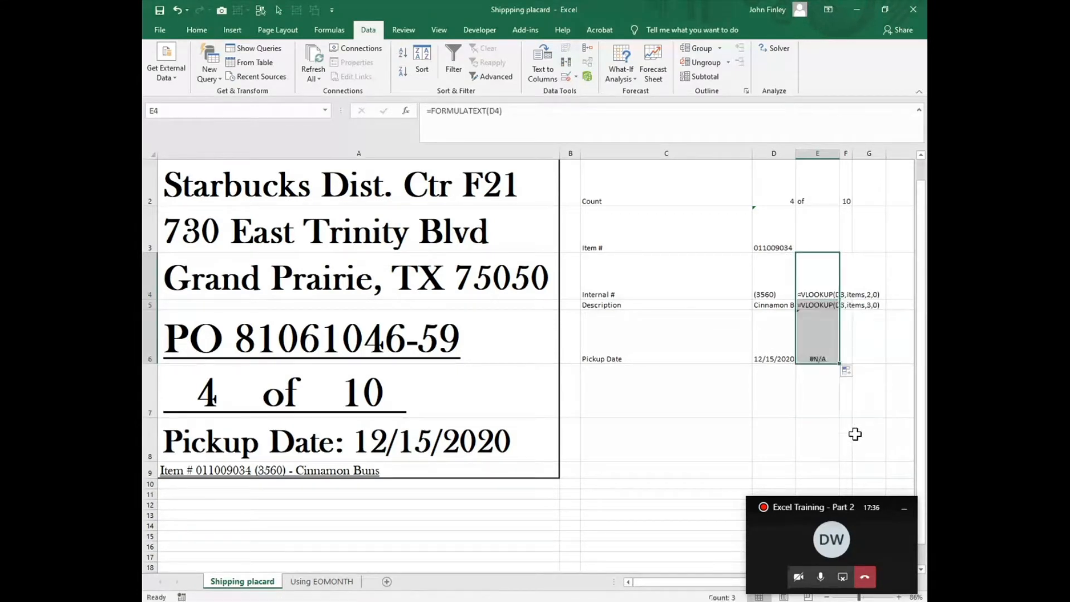
click(817, 356)
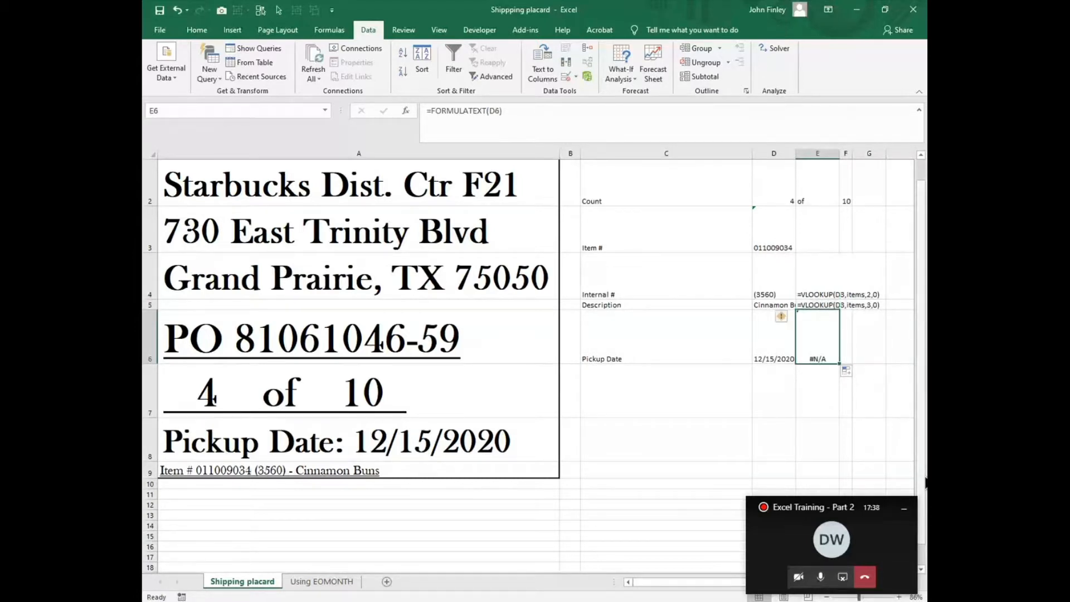
key(End)
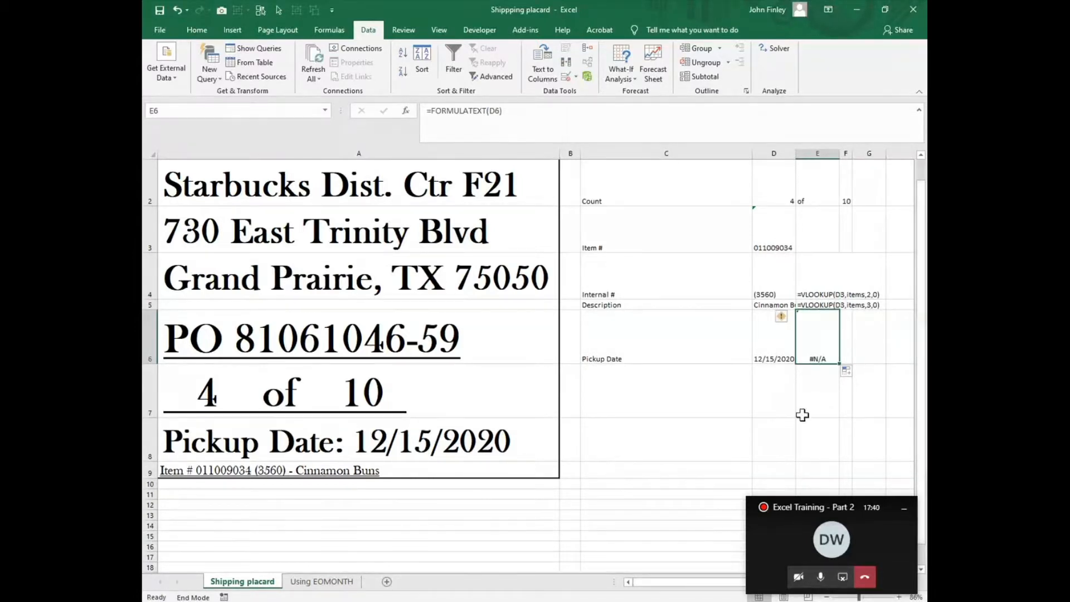
key(Delete)
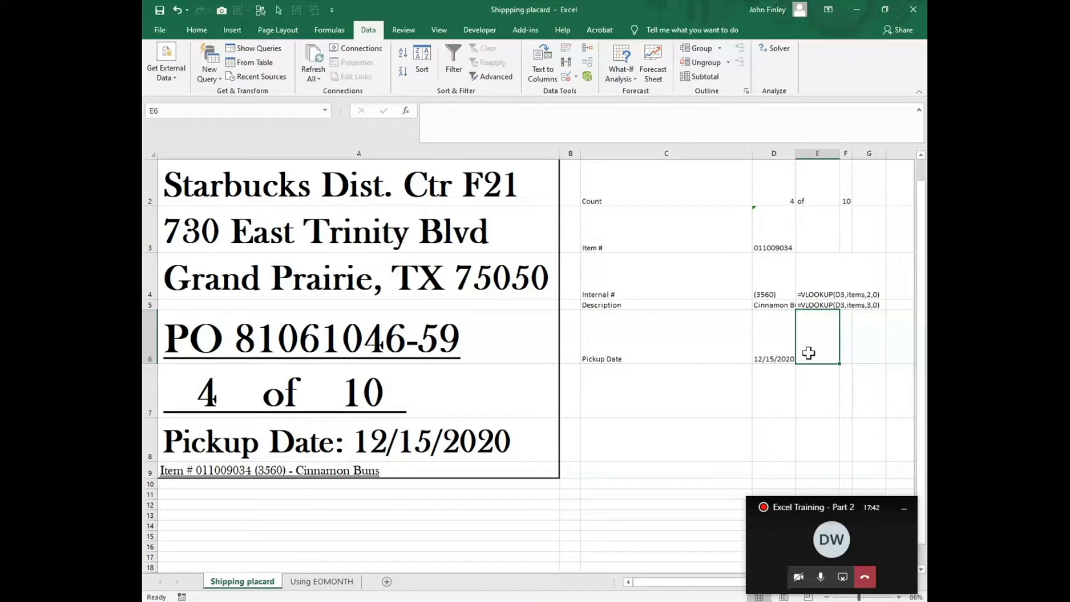
- Inspect the item number, internal number and description cells in column D and their formulas
click(831, 293)
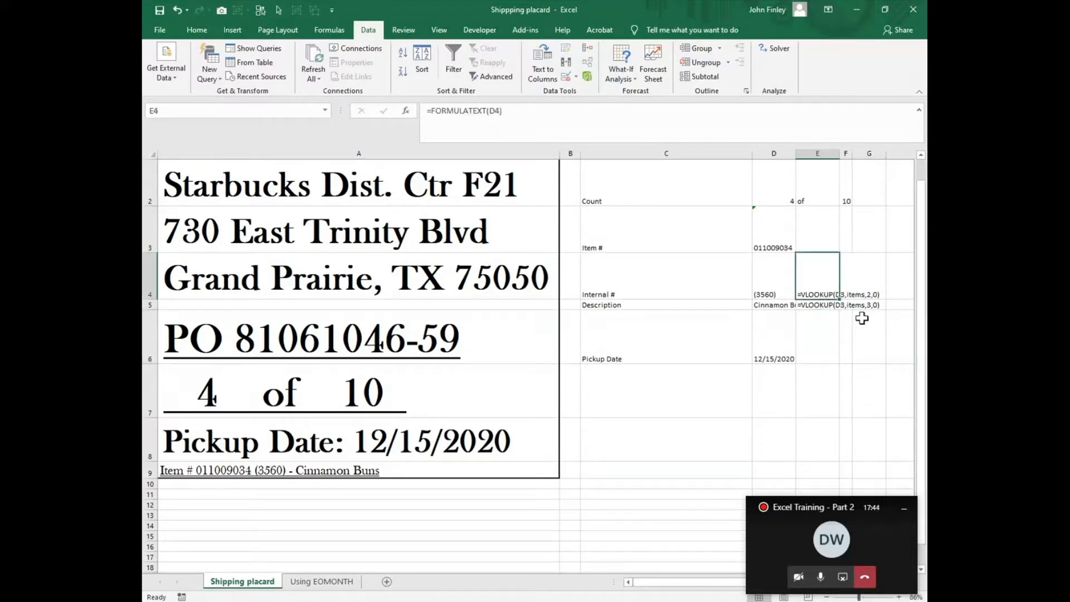
click(767, 291)
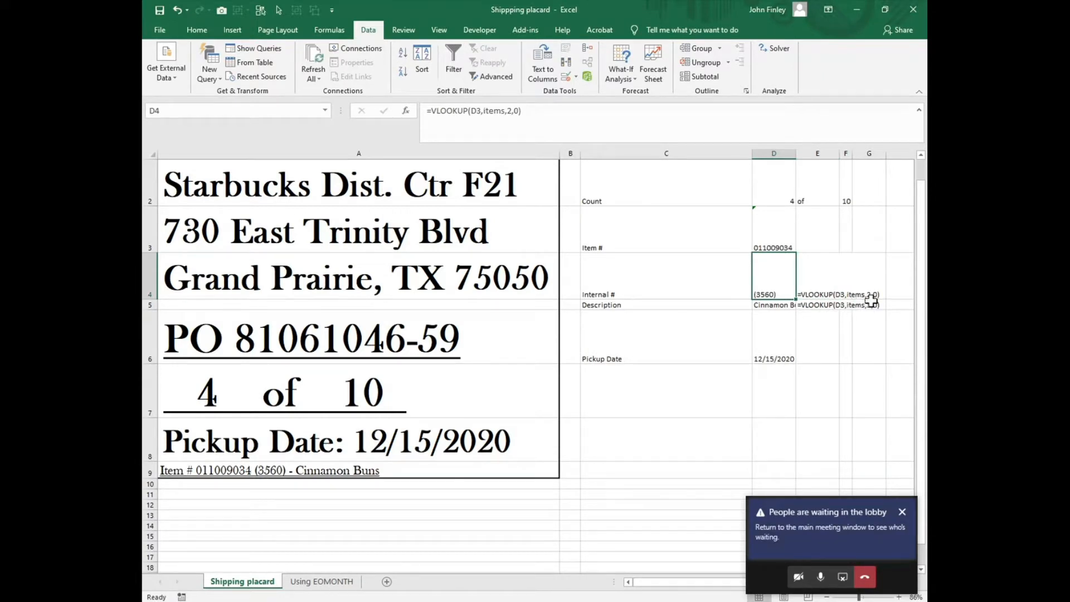
click(773, 243)
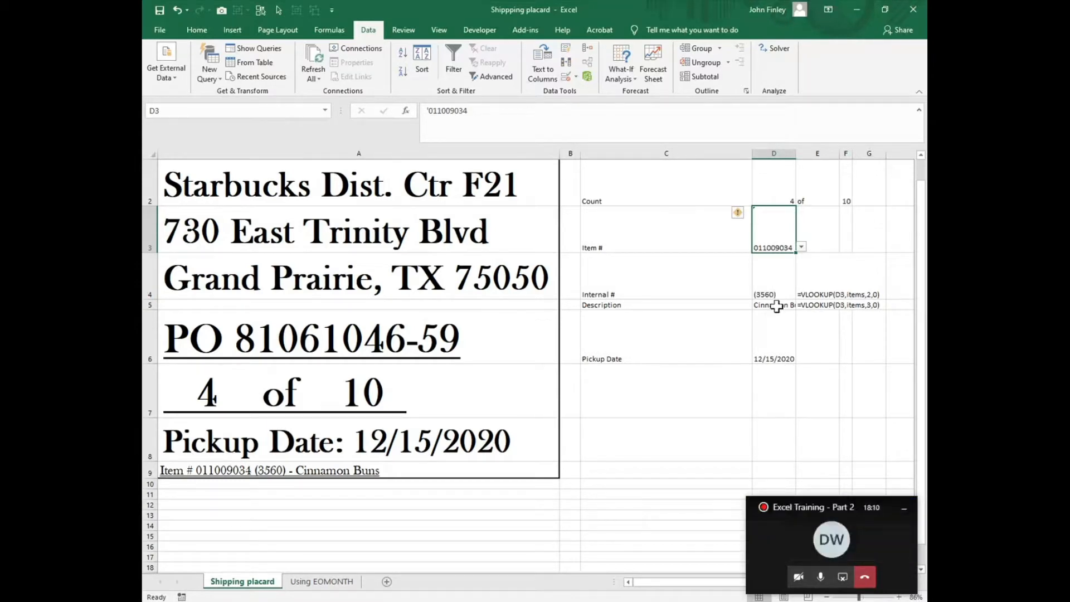
click(773, 306)
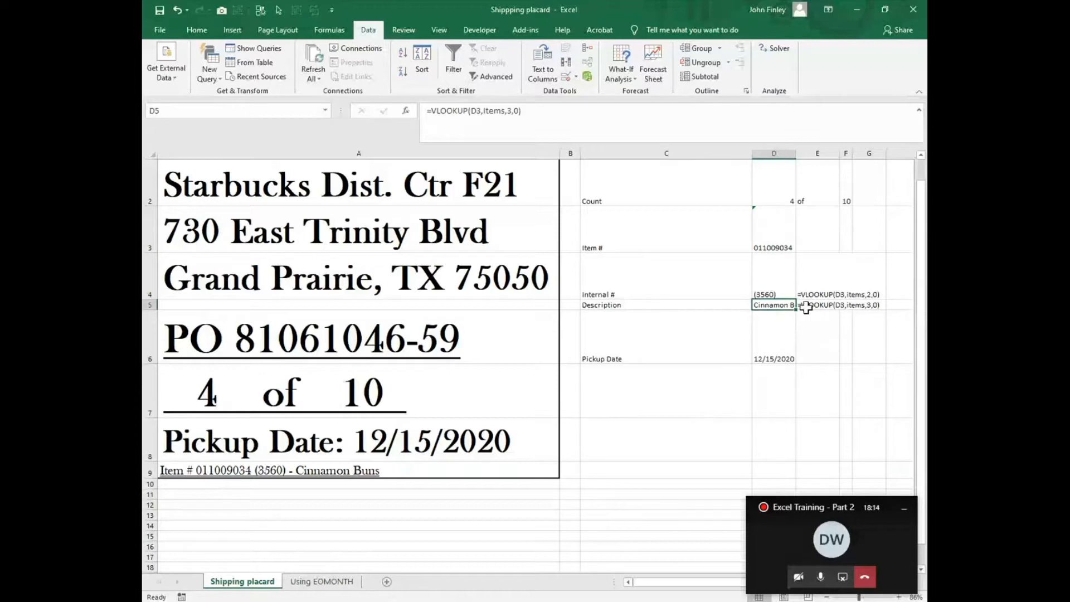
click(777, 243)
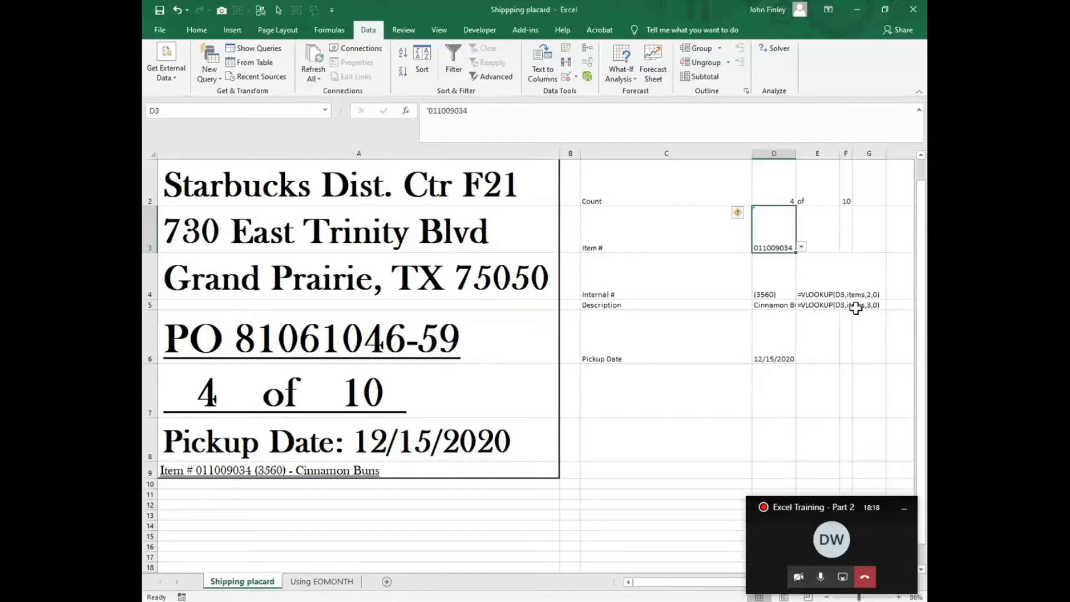
click(856, 308)
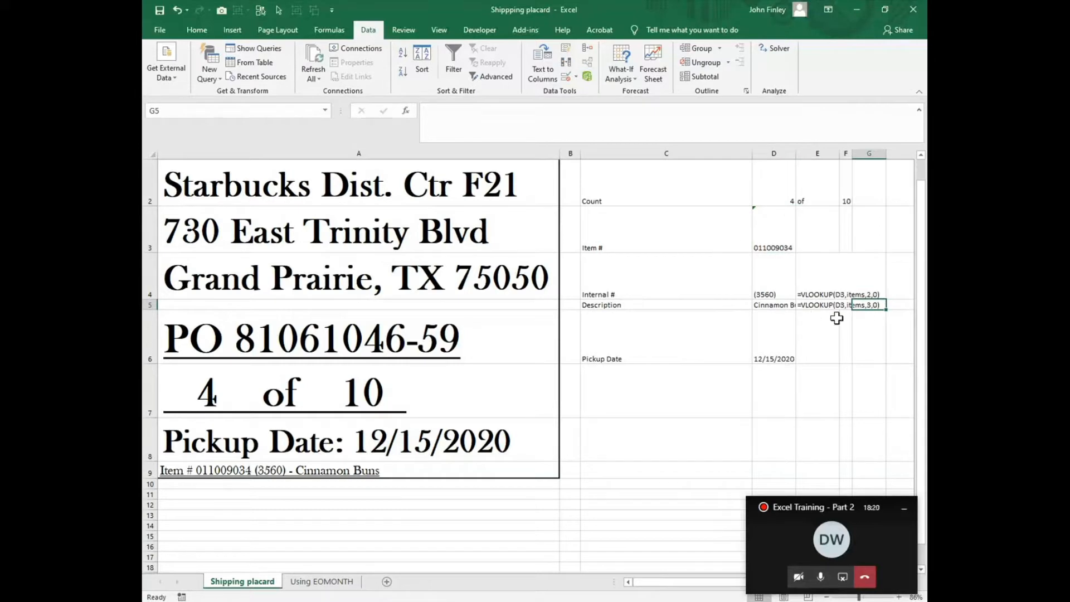
click(761, 297)
click(799, 305)
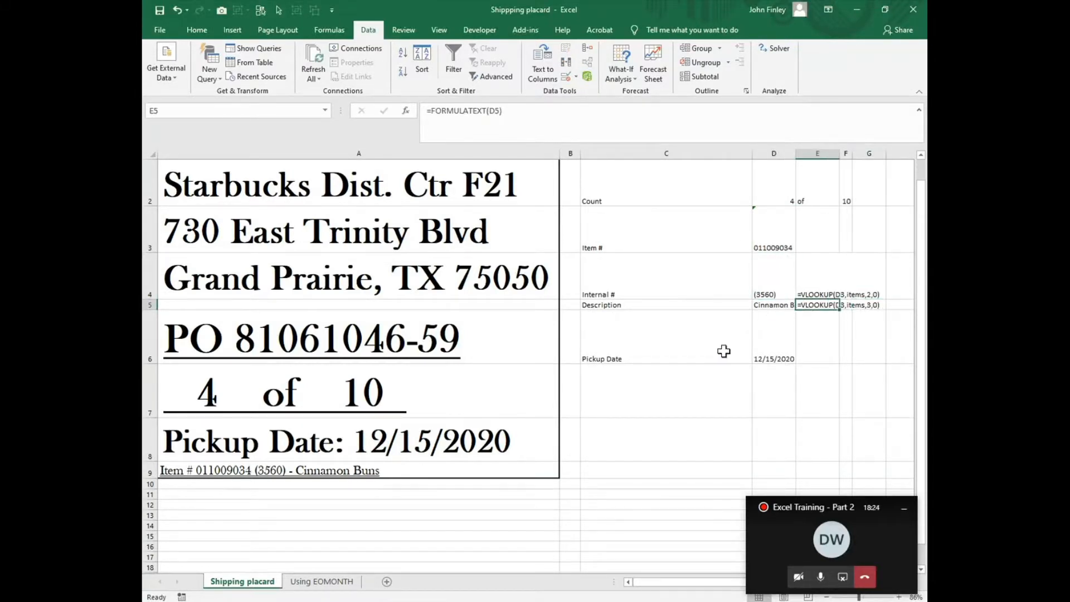
- Examine the items lookup table in columns Z to AB
drag(669, 582, 865, 595)
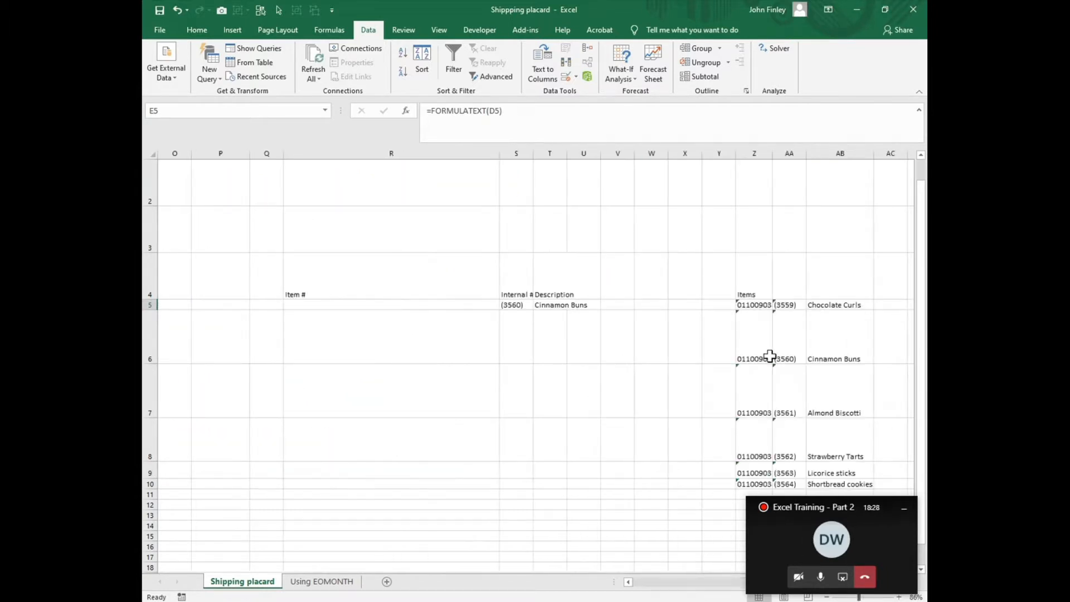
click(789, 353)
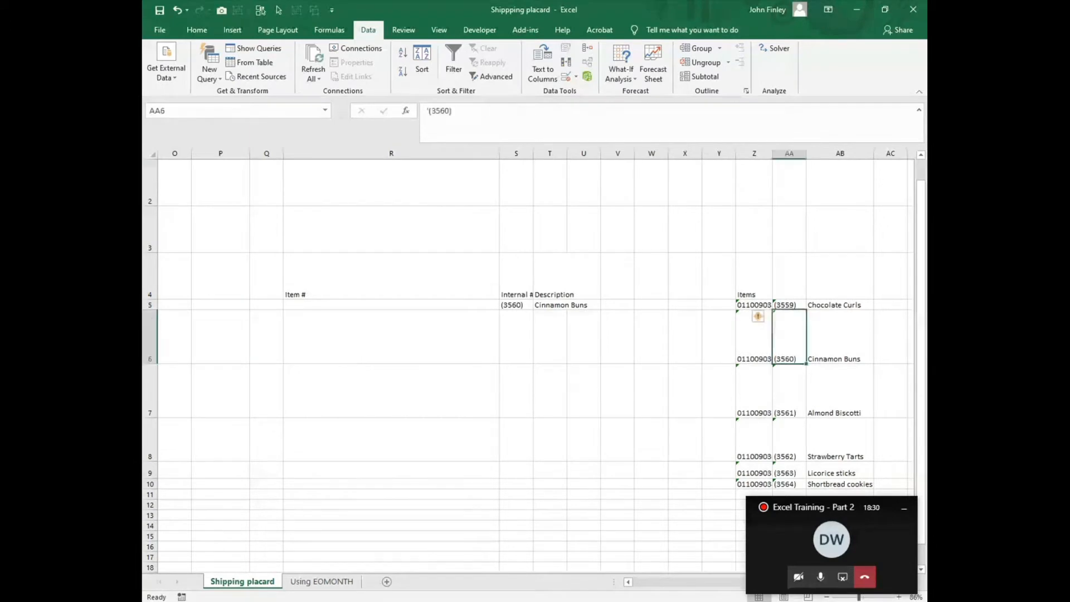
click(832, 358)
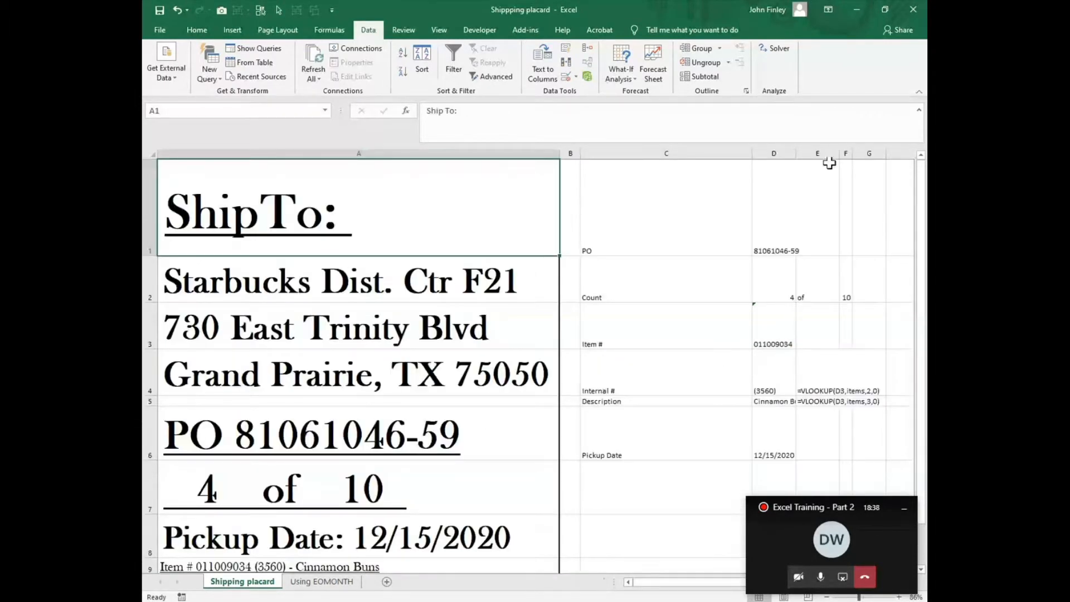
- Autofit column D's width to show its full contents
double_click(796, 153)
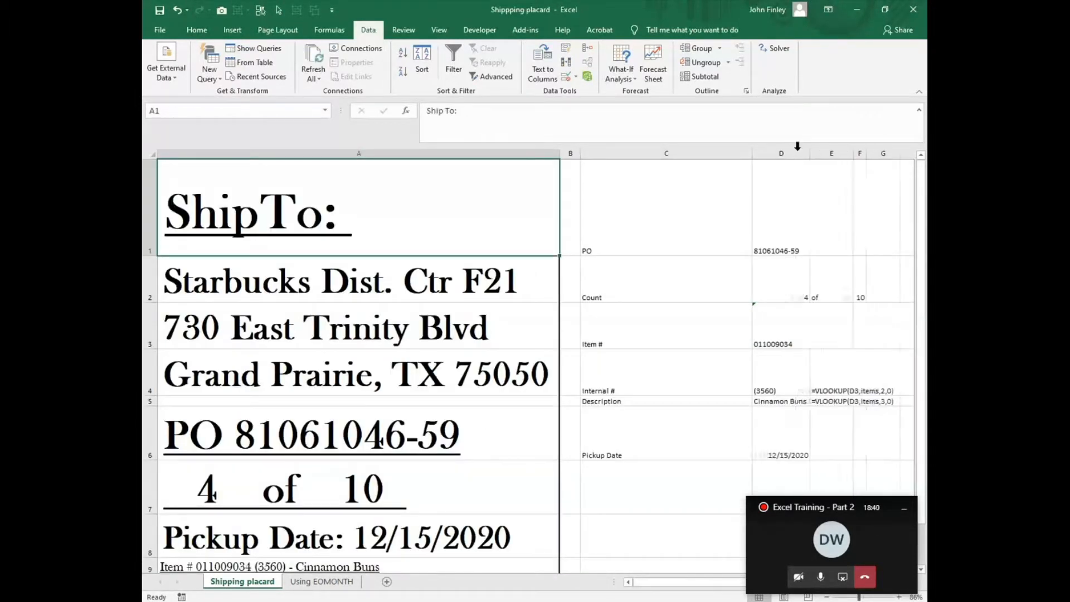
scroll(256, 510, down, 1)
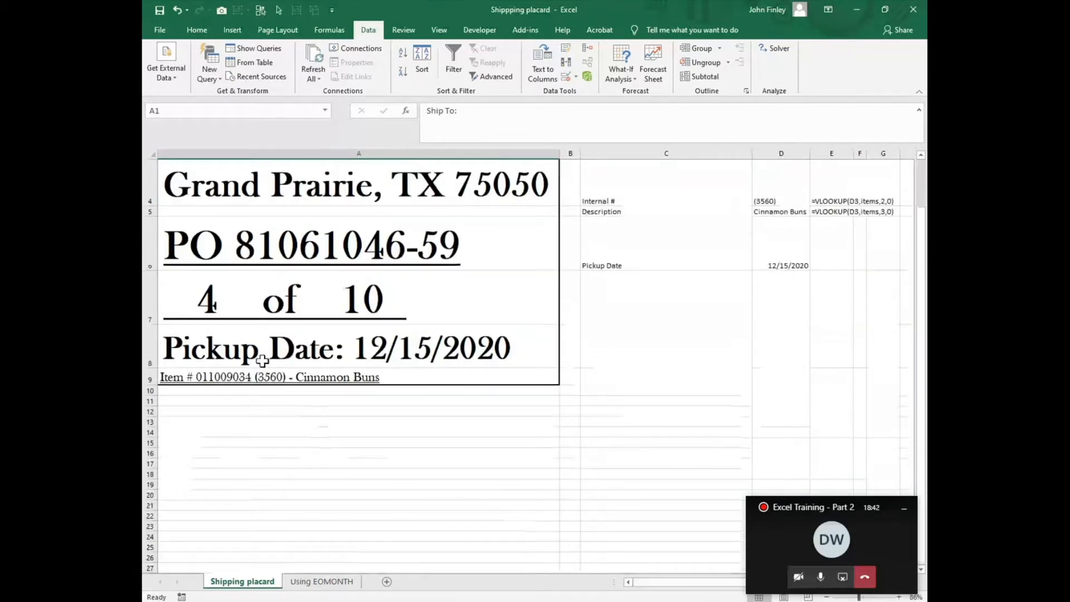
click(170, 377)
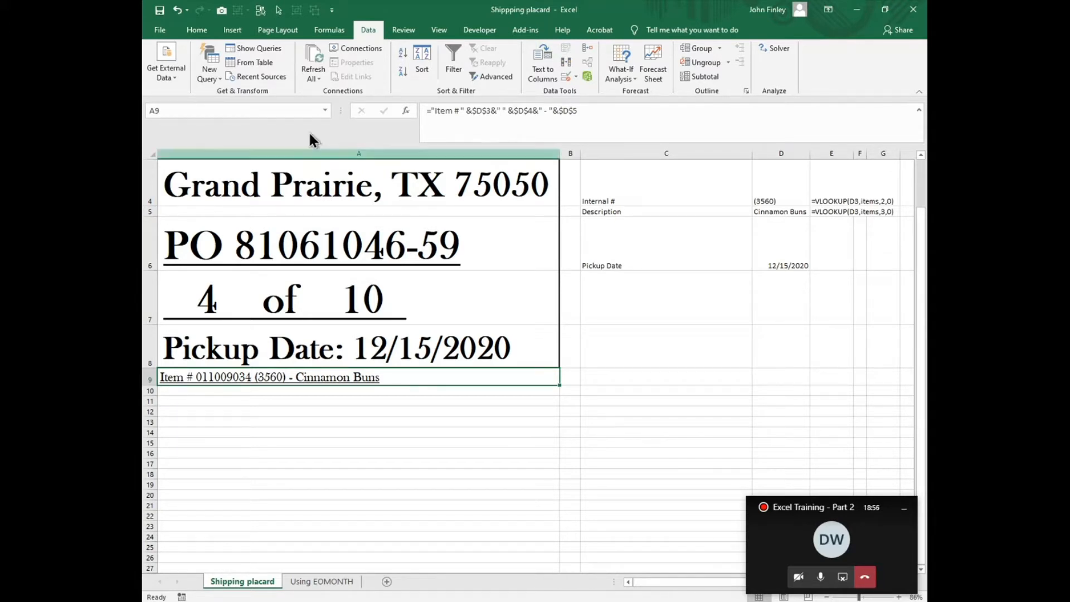
scroll(720, 282, up, 1)
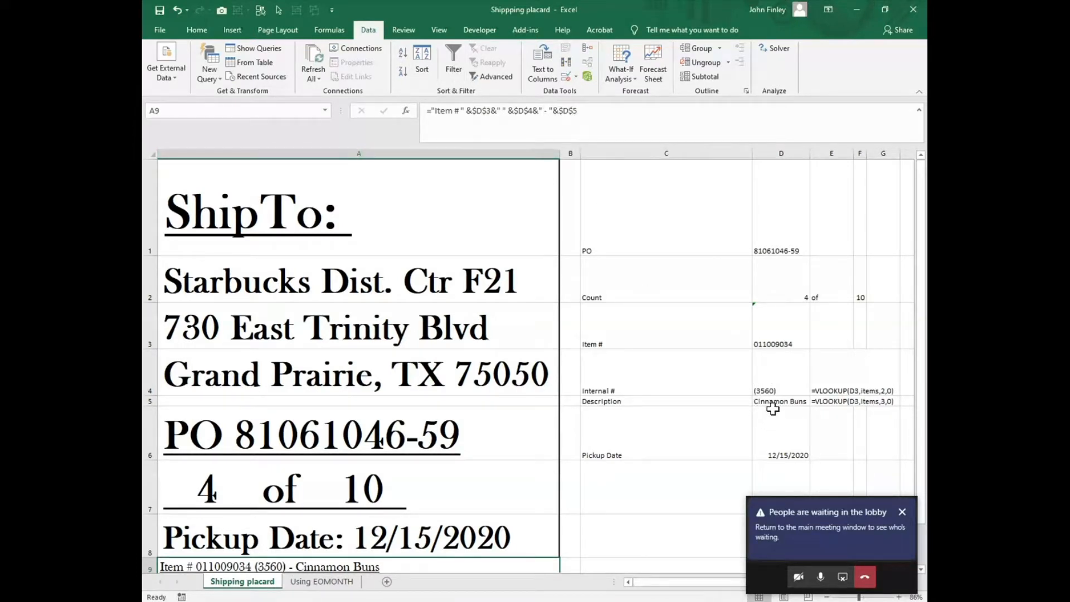
scroll(574, 563, down, 3)
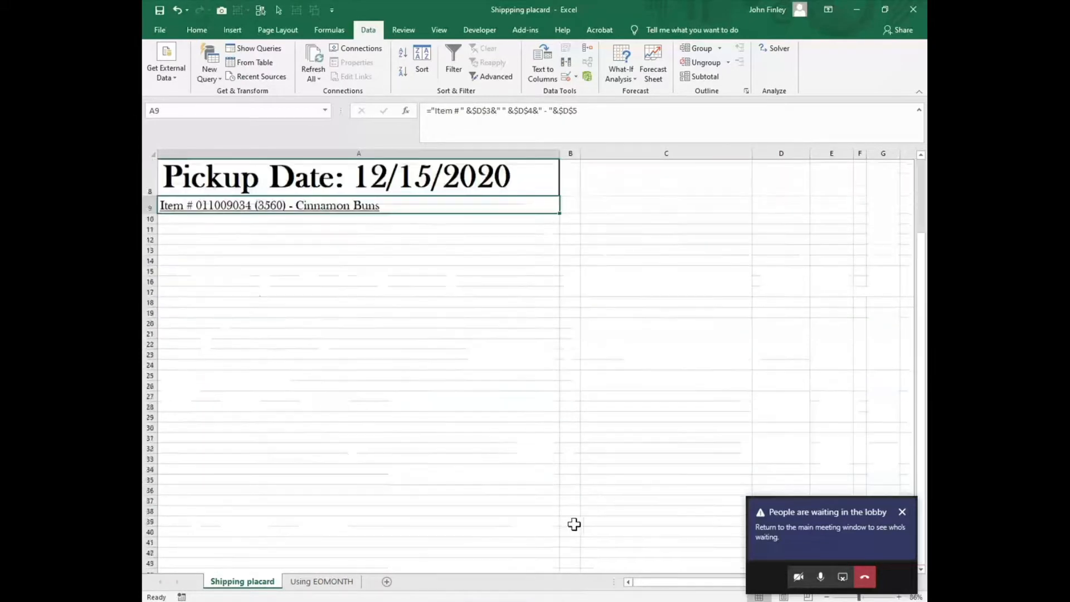
scroll(573, 527, up, 1)
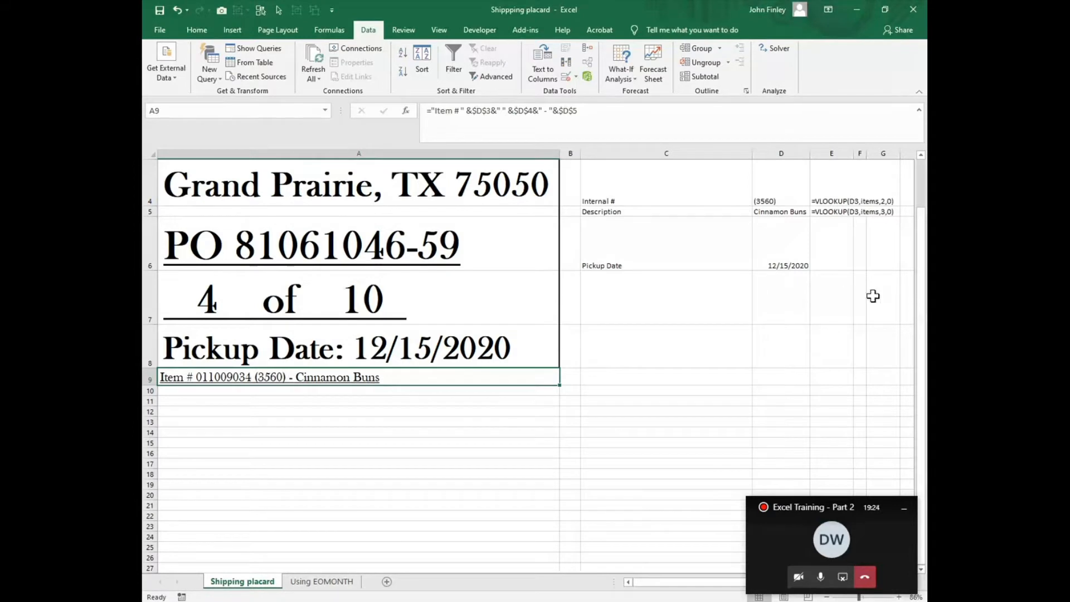
scroll(820, 307, up, 1)
- Choose item 011009033 from the Item # dropdown list in D3
click(800, 333)
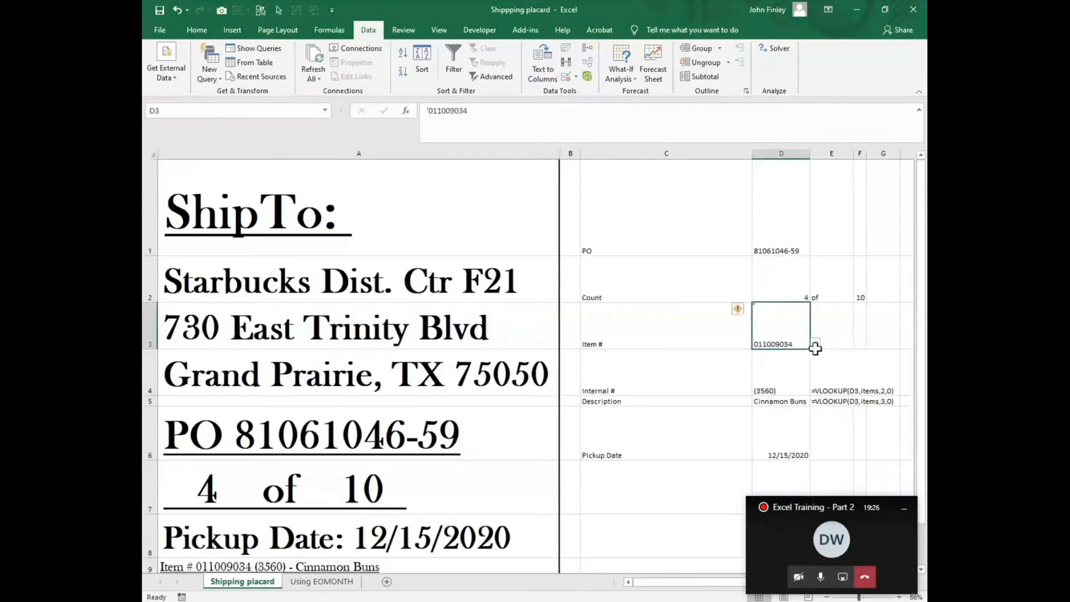
click(815, 343)
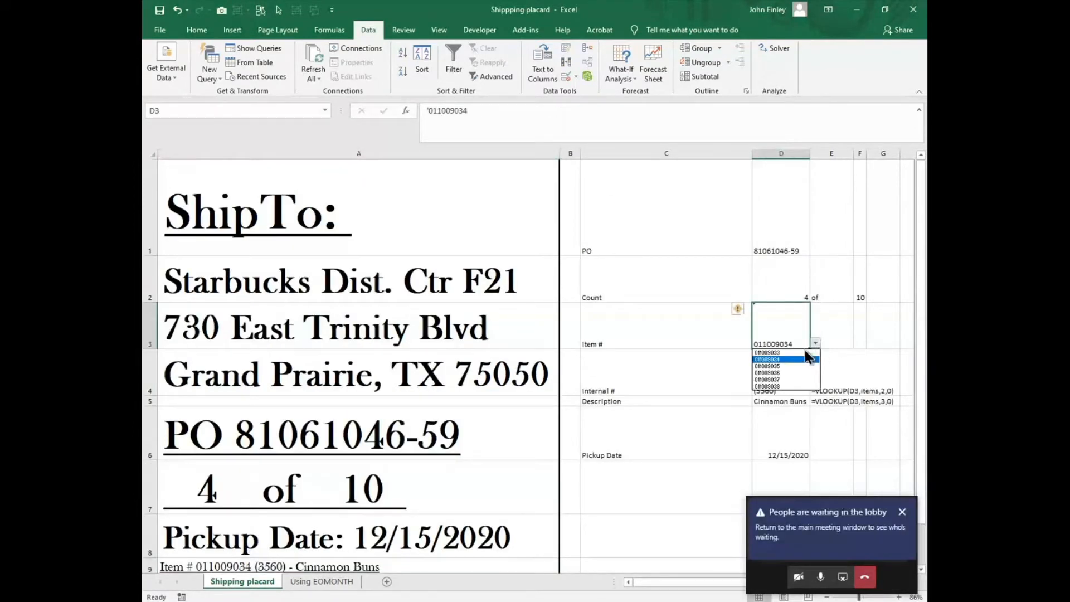
click(771, 353)
scroll(645, 439, down, 2)
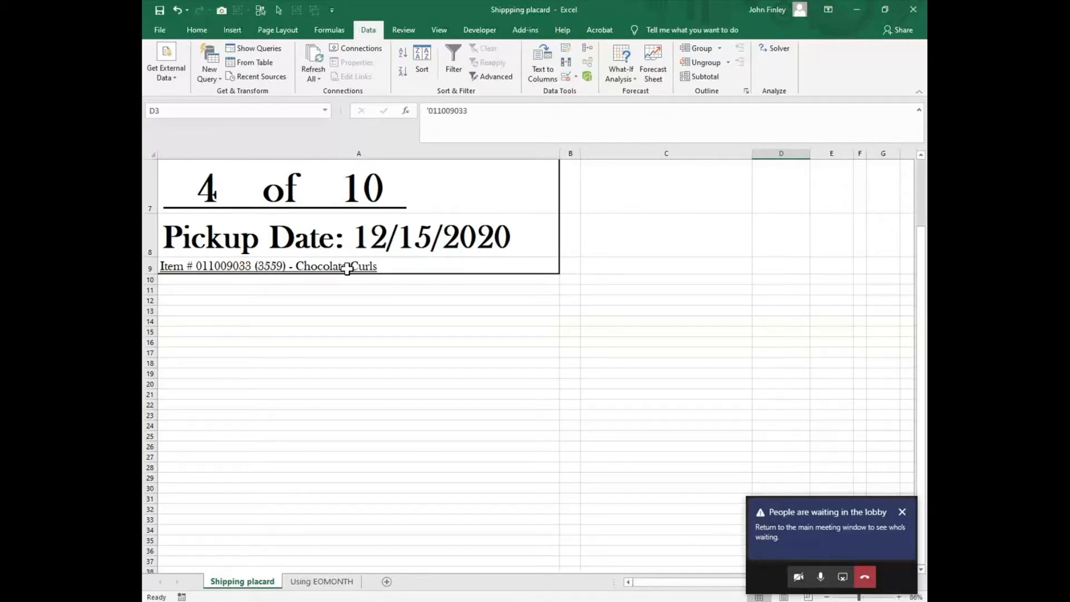
scroll(645, 325, up, 1)
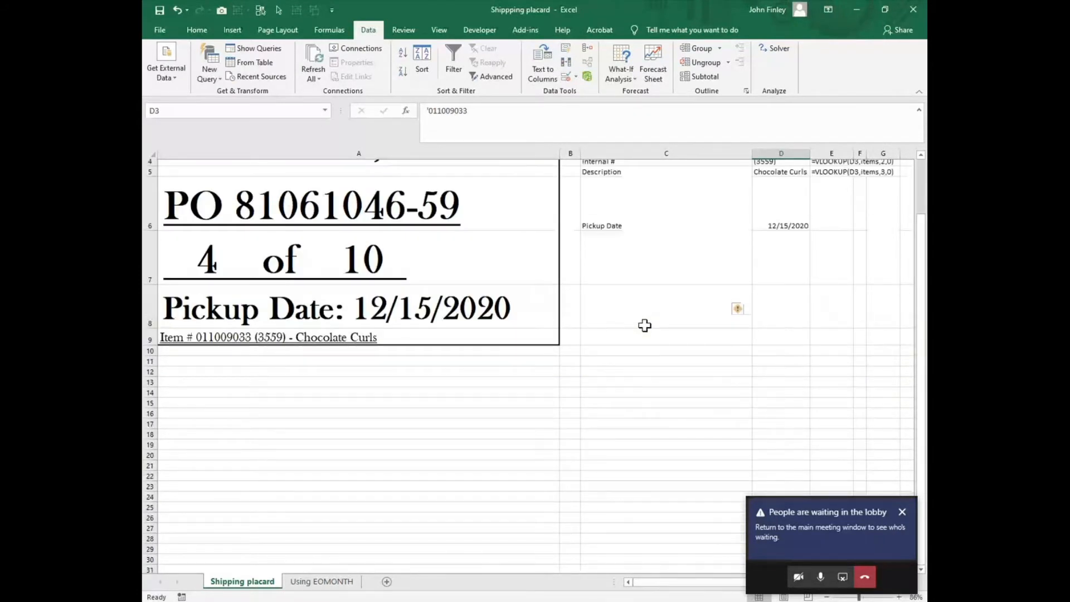
scroll(644, 326, up, 1)
- Replace the TEXT function in A8's pickup date formula with a plain D6 reference
click(251, 351)
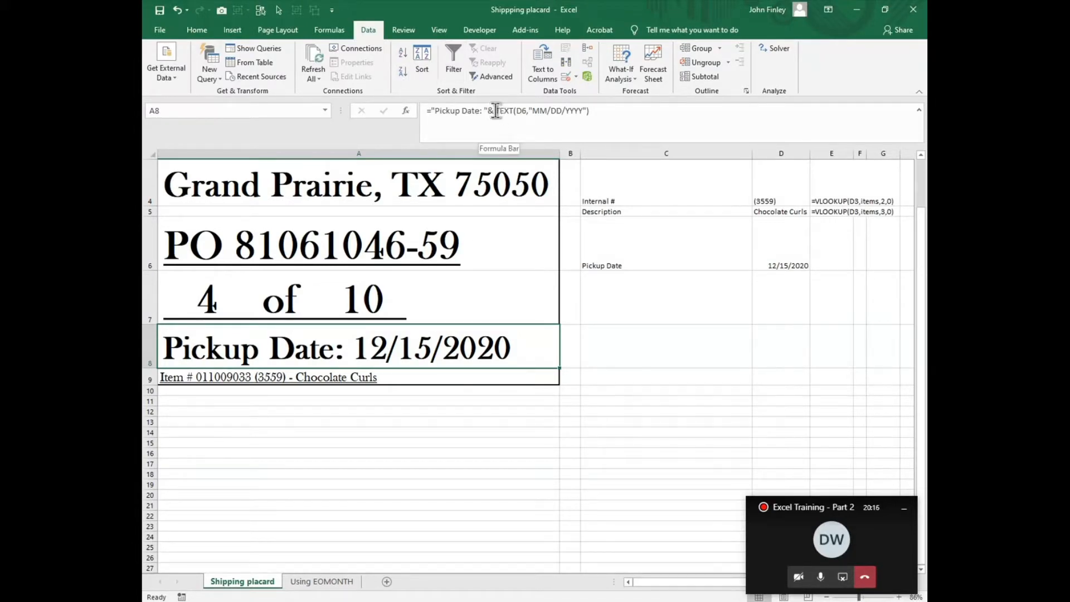
drag(496, 111, 632, 132)
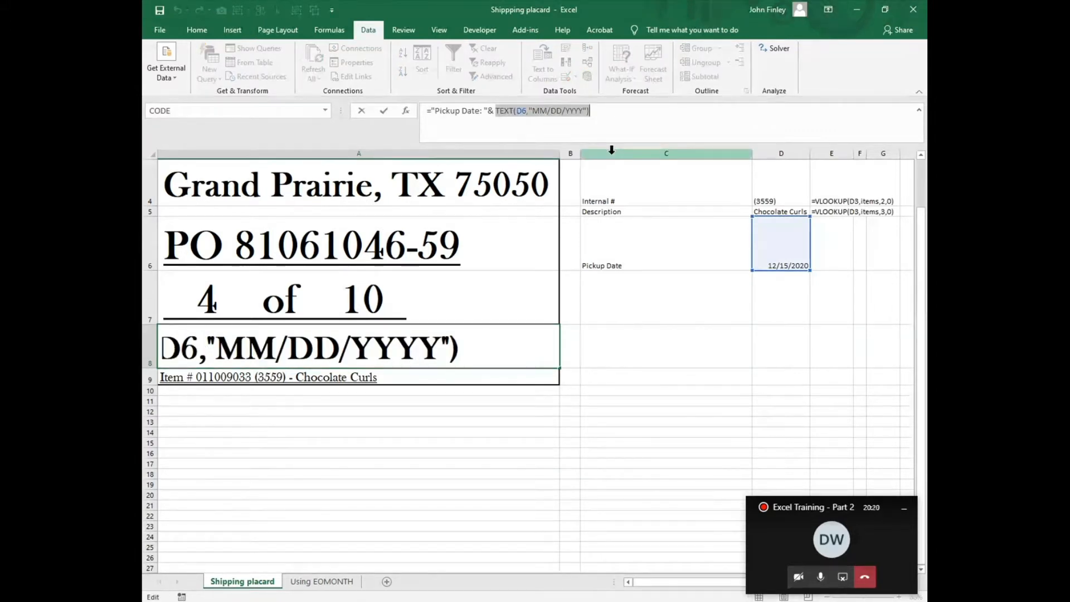
text(D6)
key(Return)
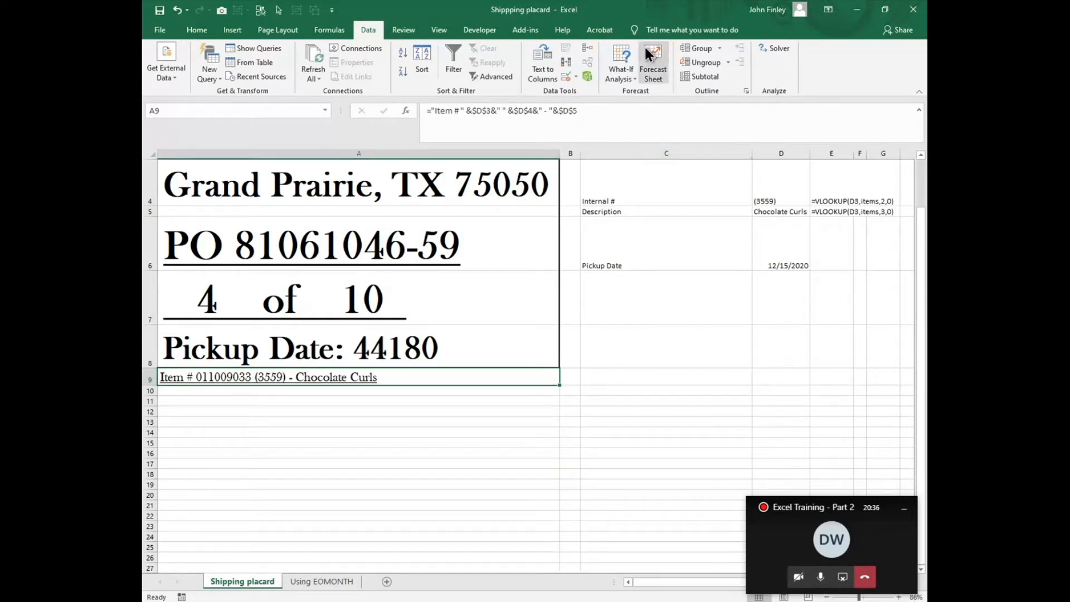
- Wrap the D6 reference in A8's pickup date formula in a TEXT function with the format "MM/DD/YYYY"
click(365, 347)
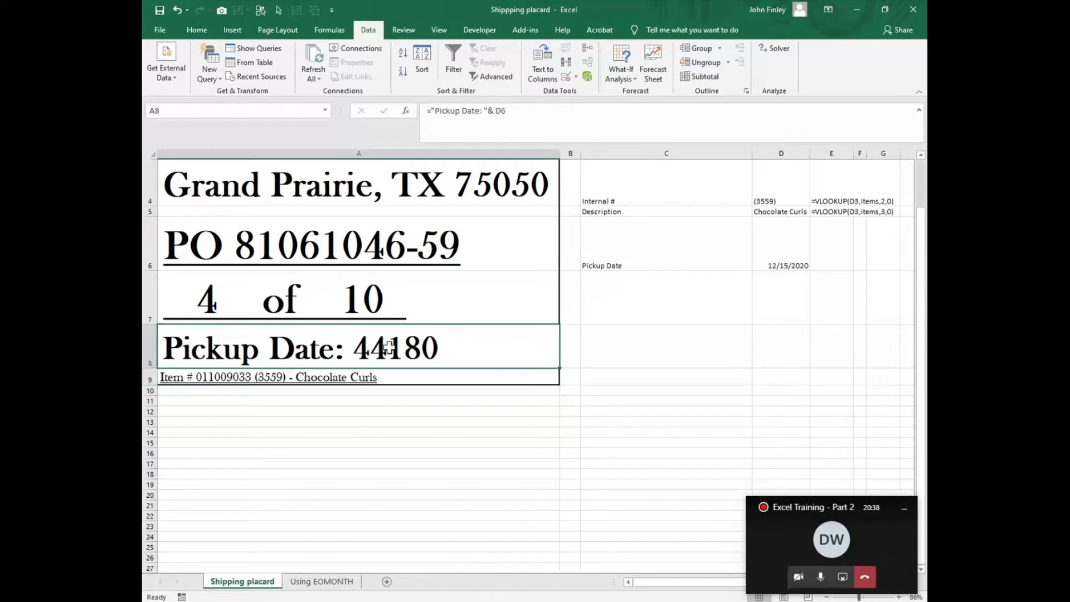
click(498, 114)
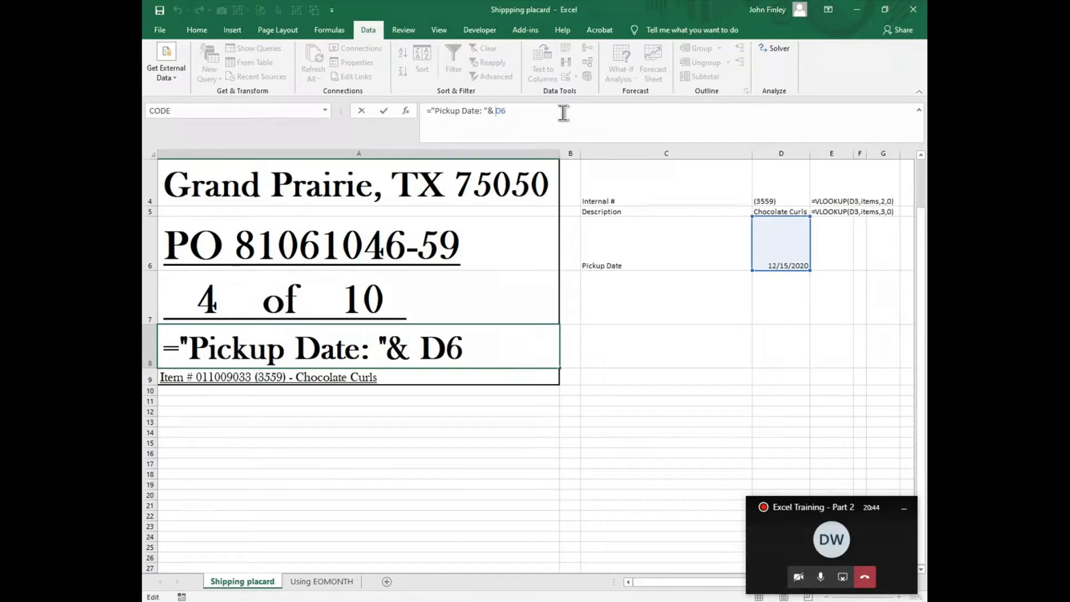
text(T)
text(t)
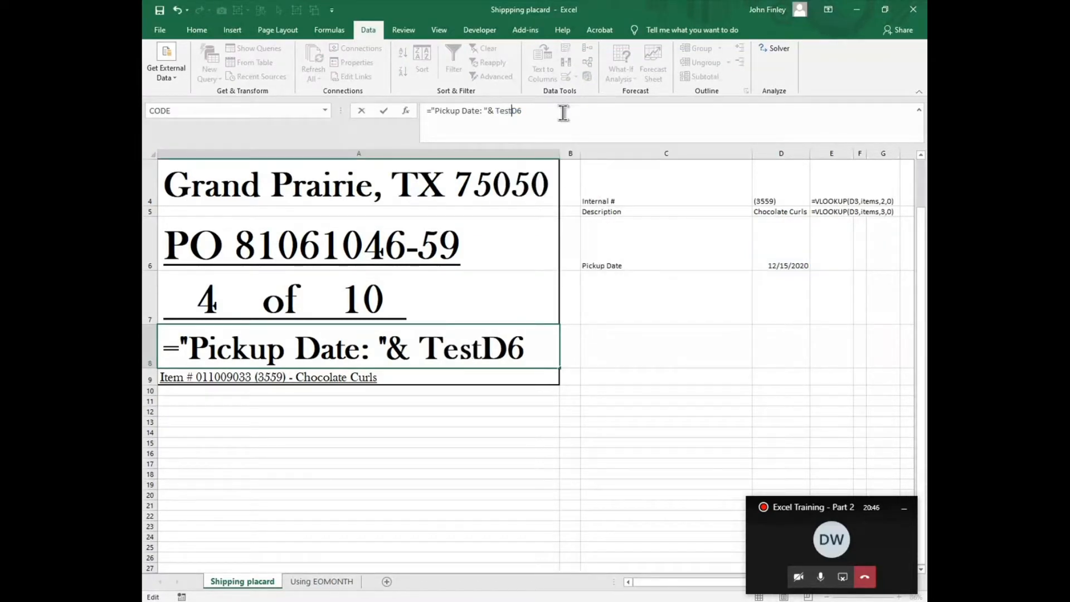
key(BackSpace)
key(BackSpace)
text(xt)
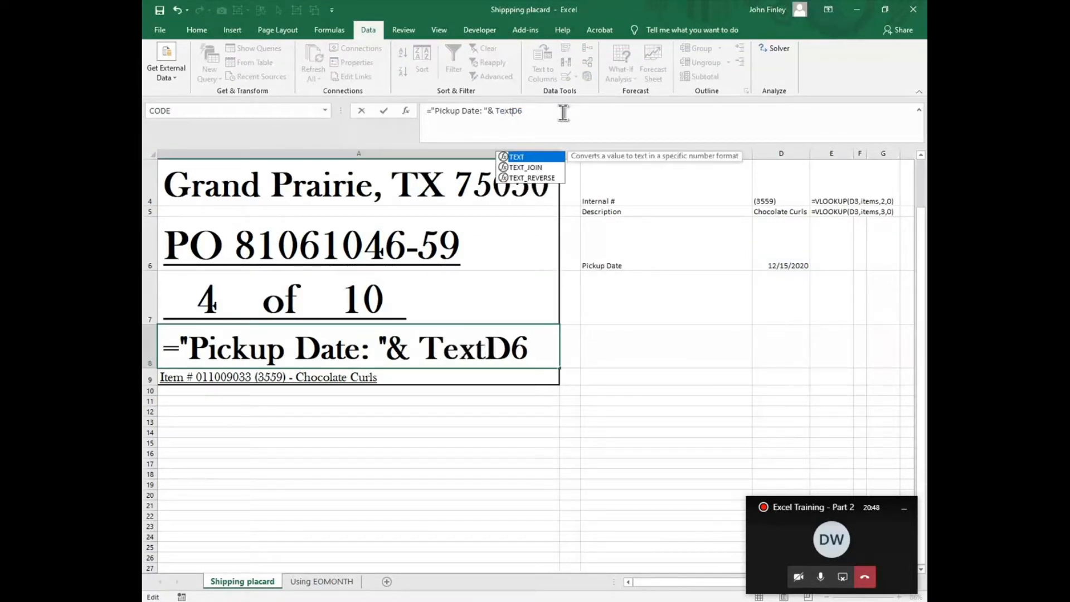
text((D6)
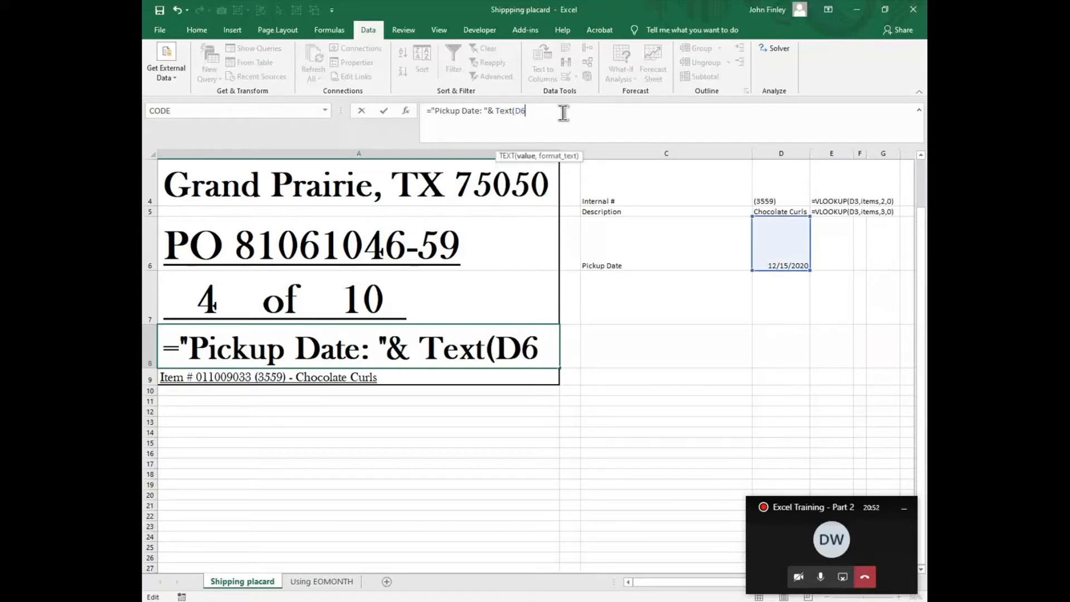
text(,"MM)
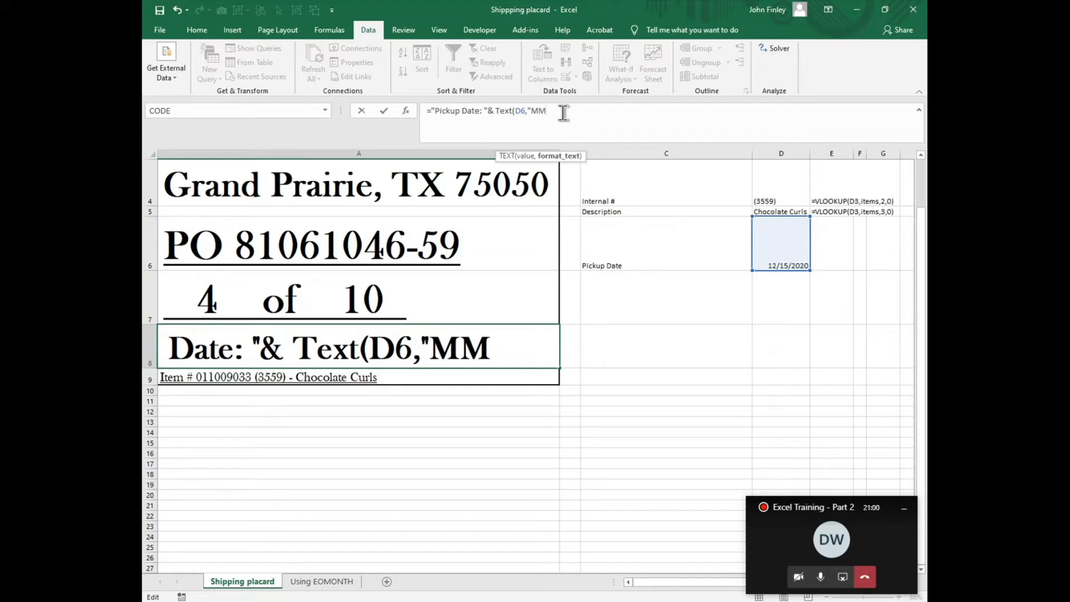
text(/DD)
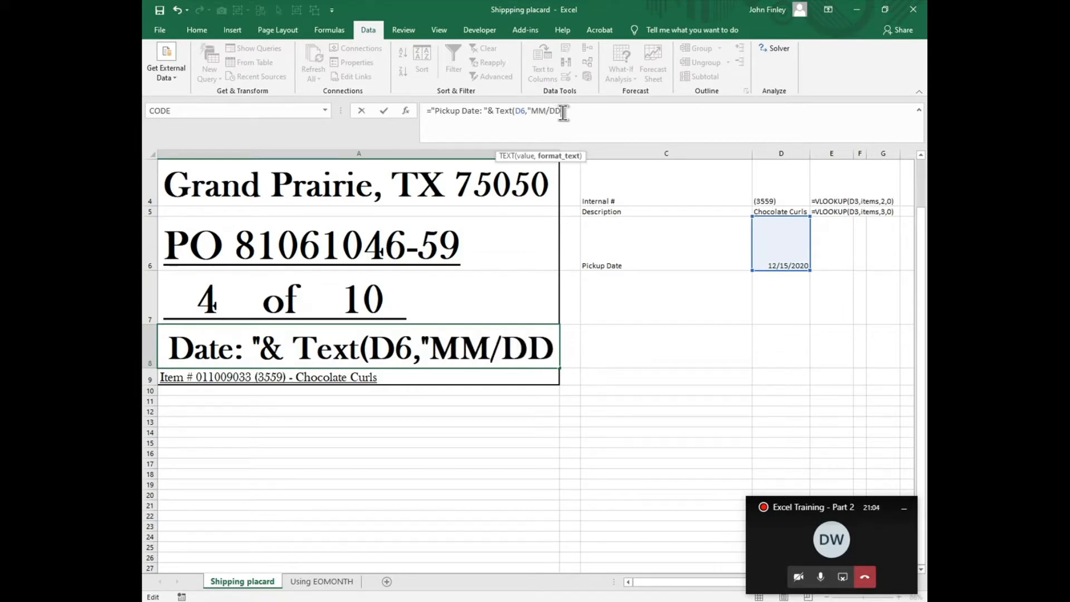
text(/)
text(YYY)
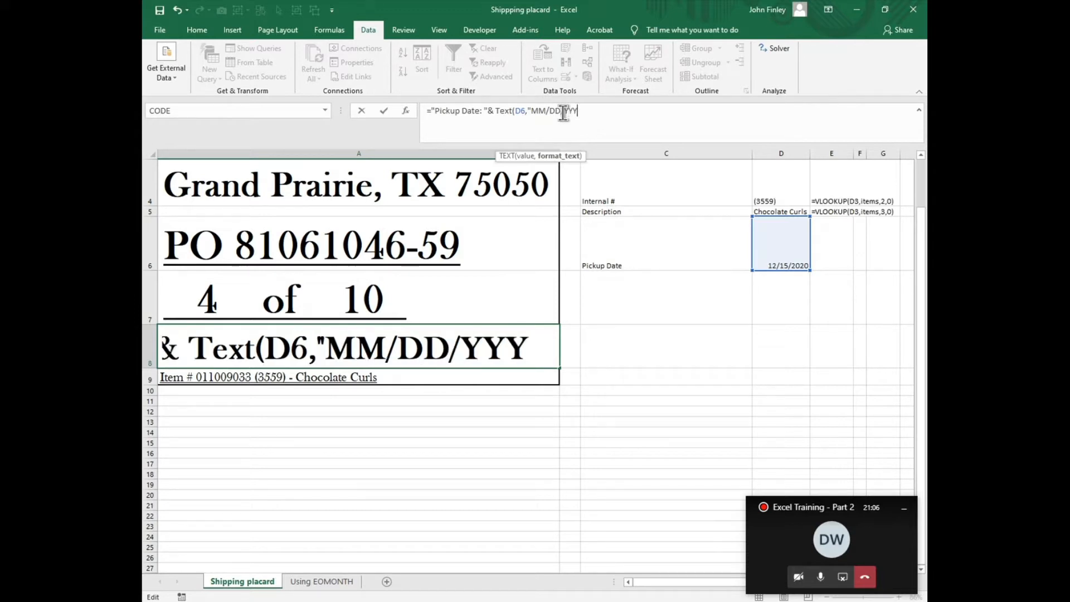
text(Y"))
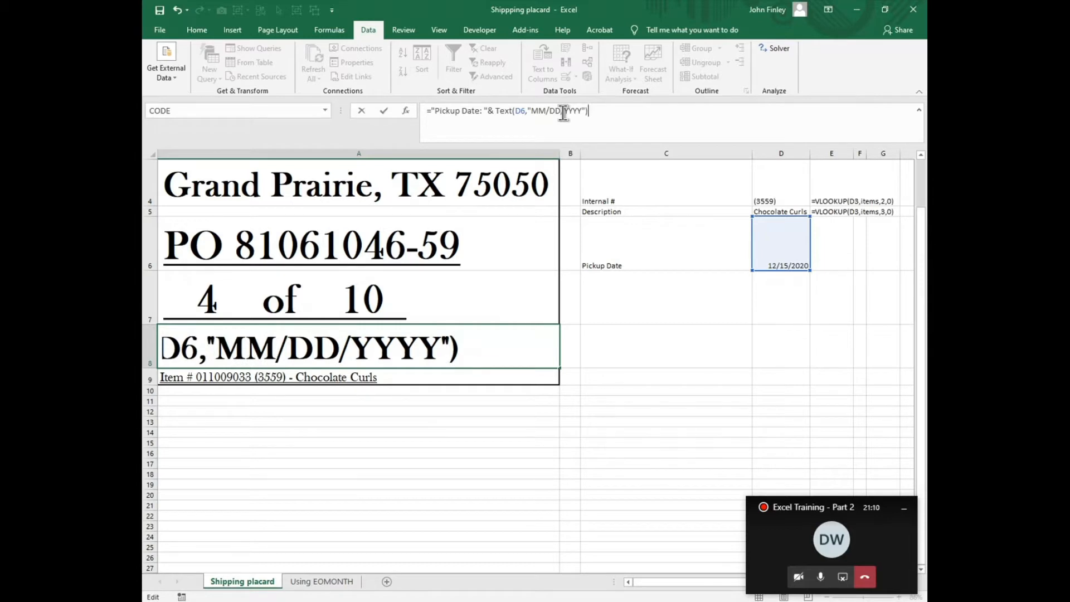
key(Return)
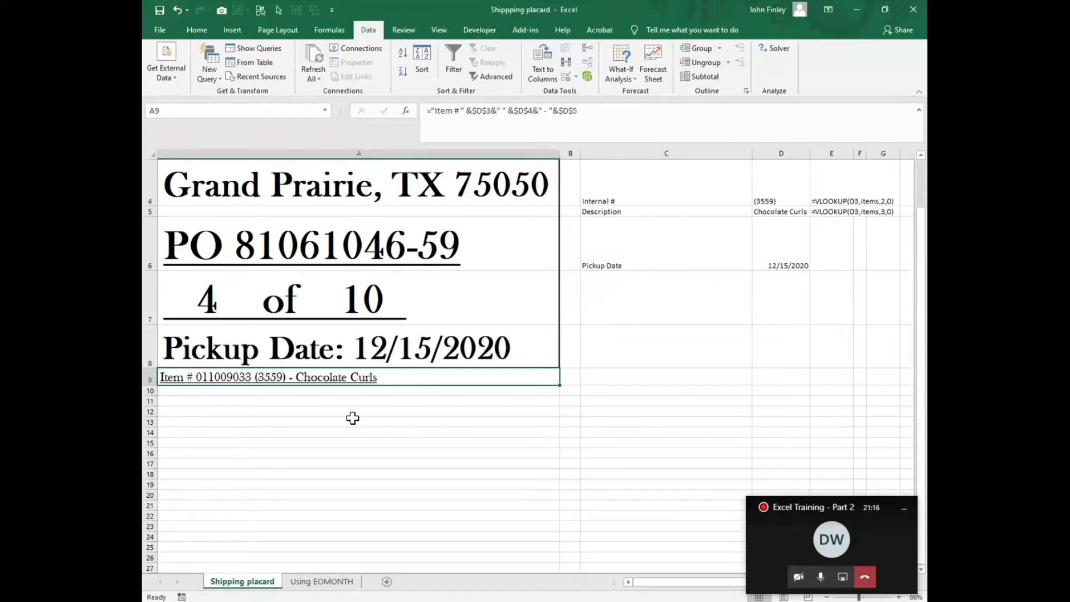
- Set the print area to the placard cells A1 through A9
scroll(390, 379, up, 2)
scroll(440, 333, down, 1)
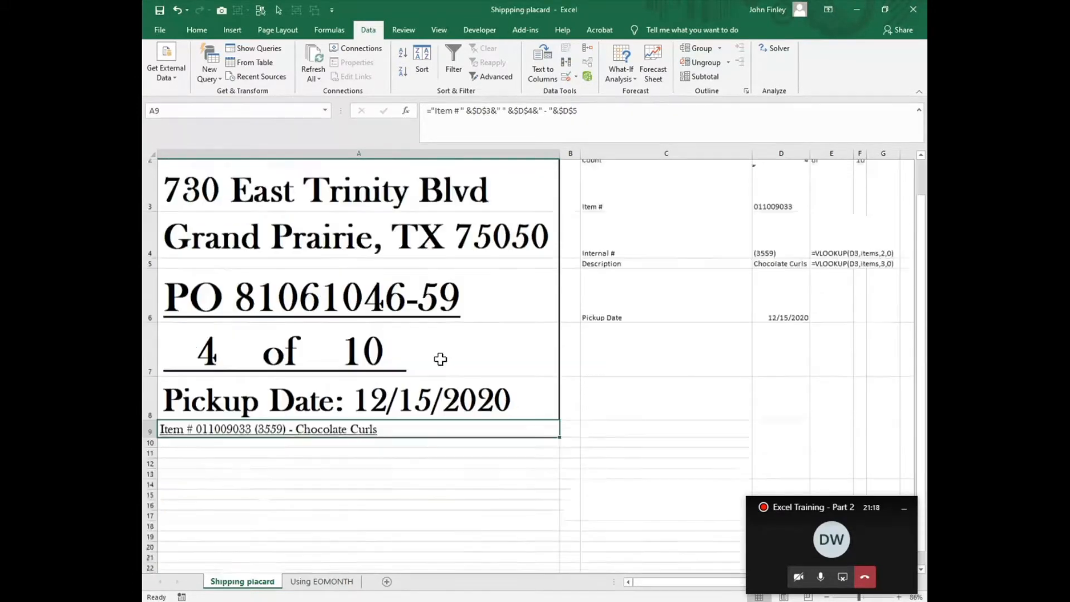
scroll(439, 358, up, 1)
drag(172, 166, 293, 470)
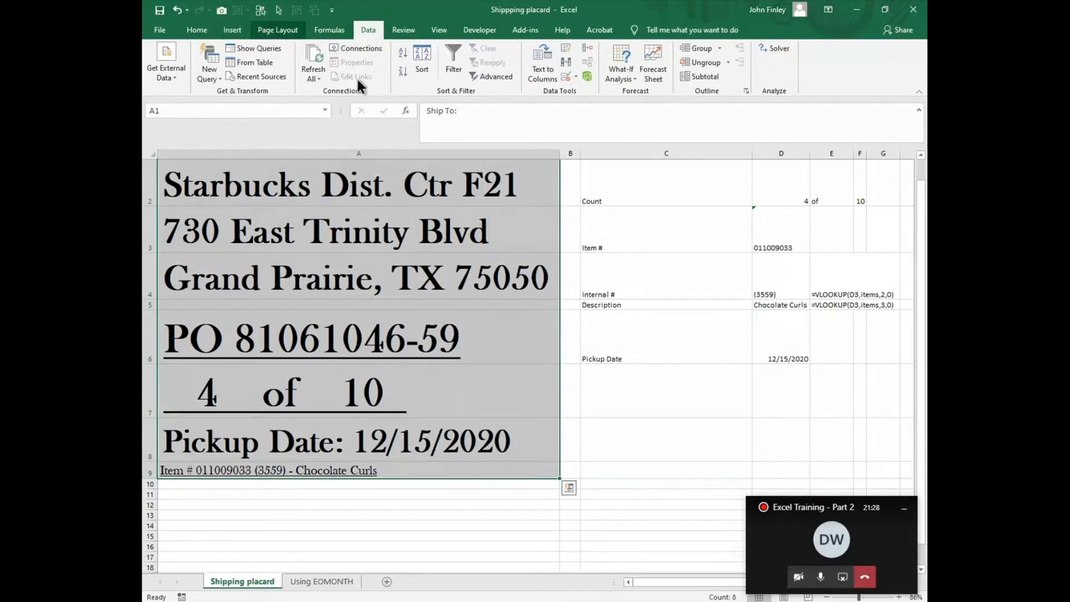
click(278, 30)
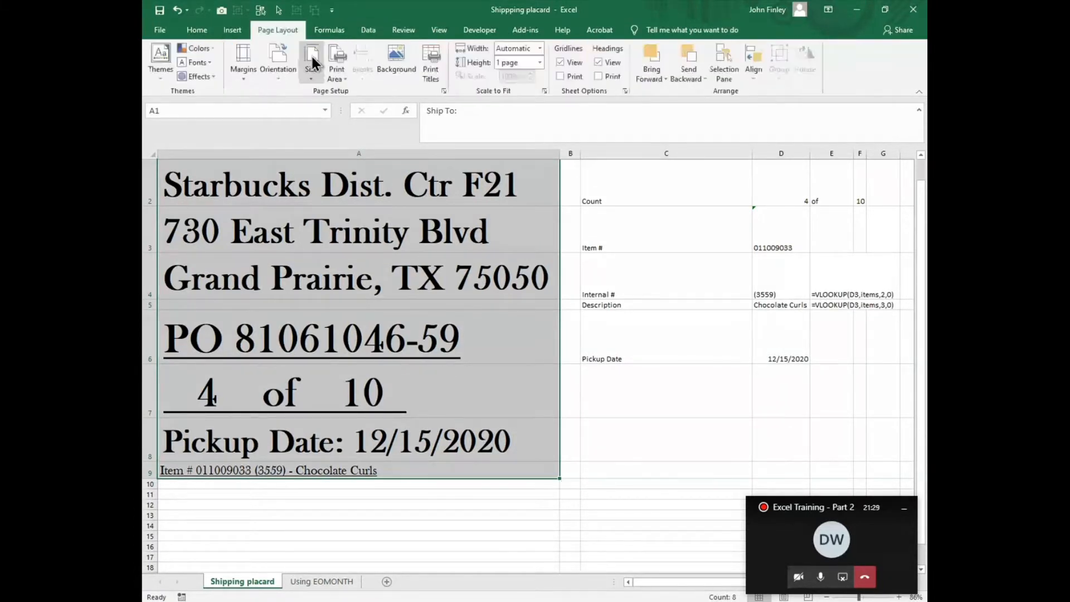
click(340, 80)
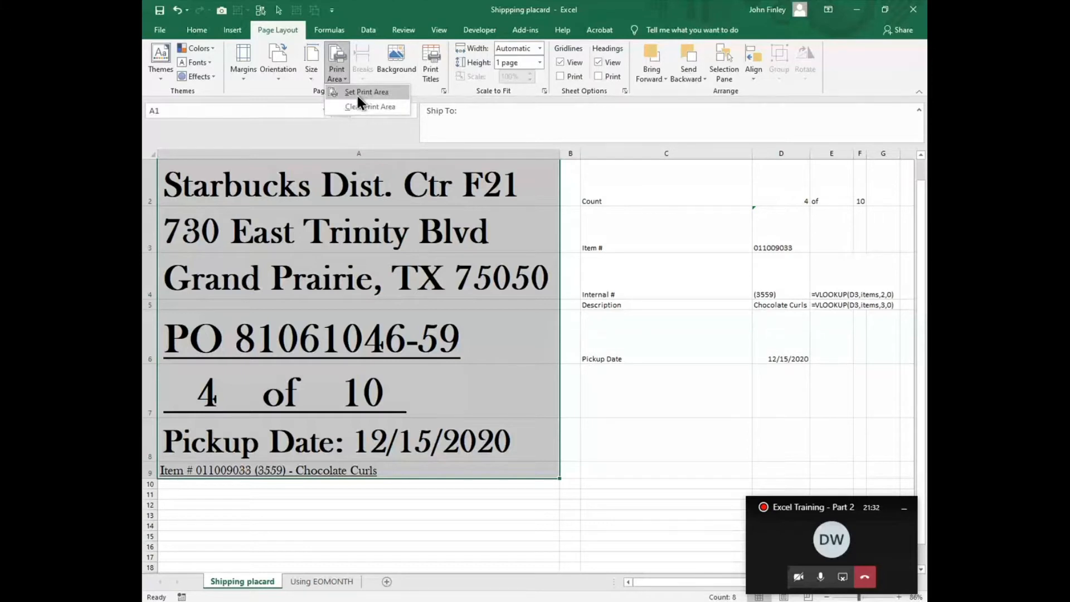
click(357, 96)
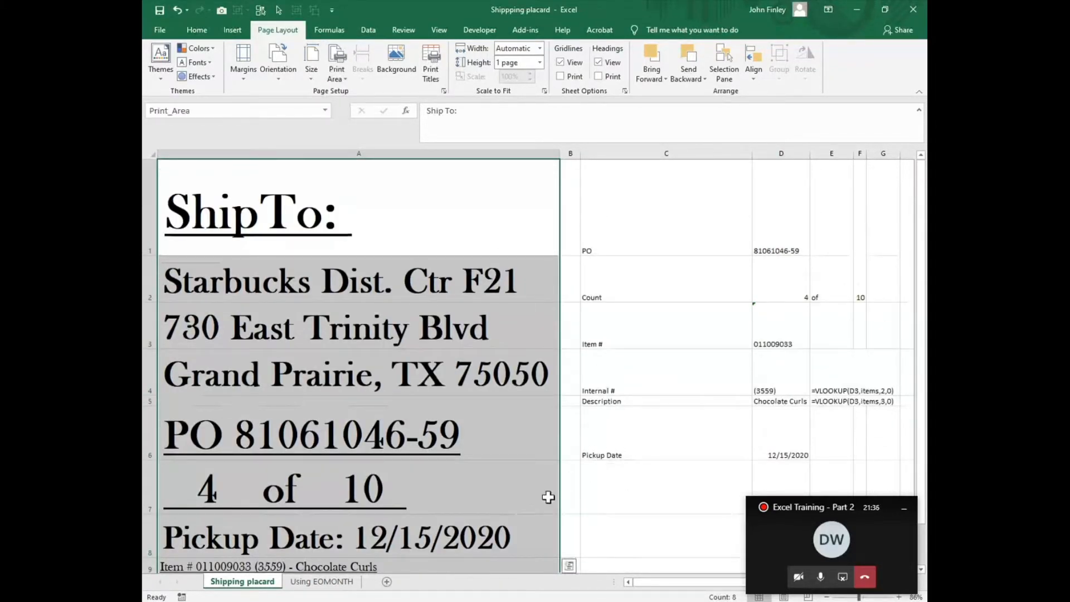
- Preview the placard's printout, then return to the worksheet
click(161, 29)
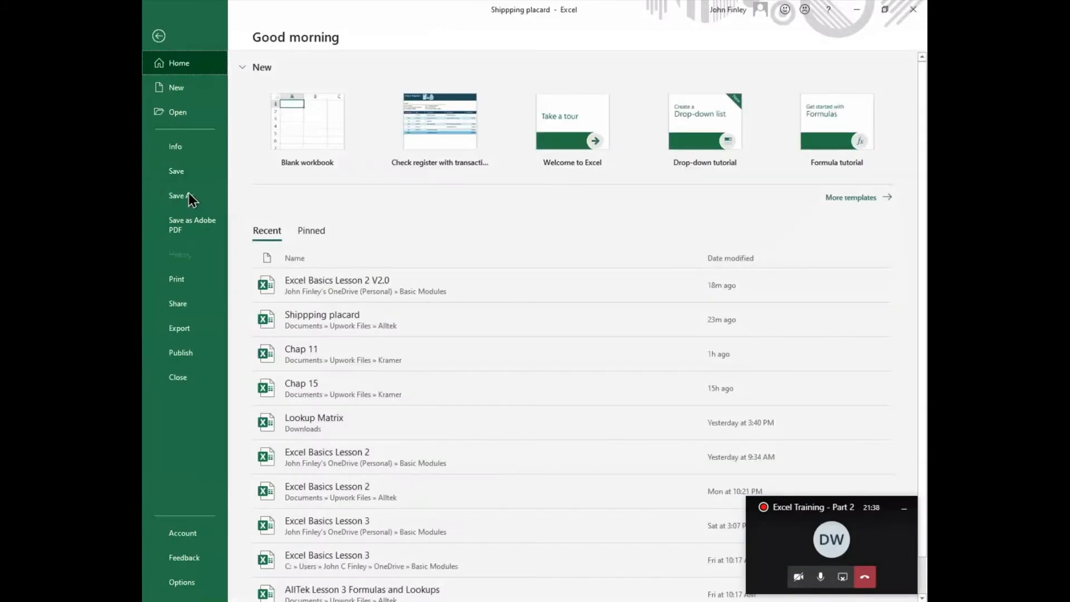
click(170, 286)
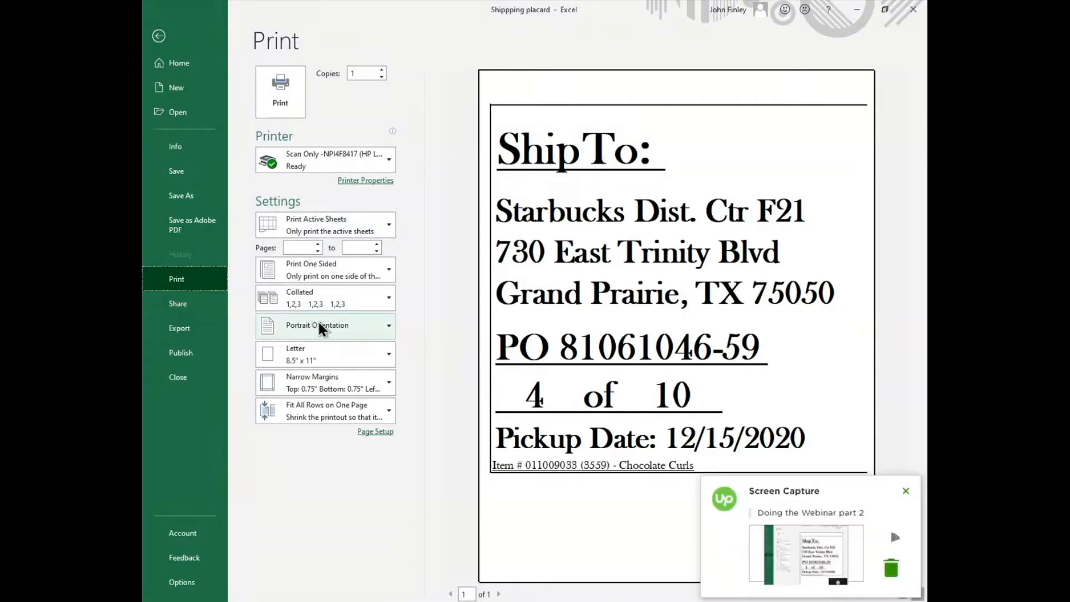
click(159, 36)
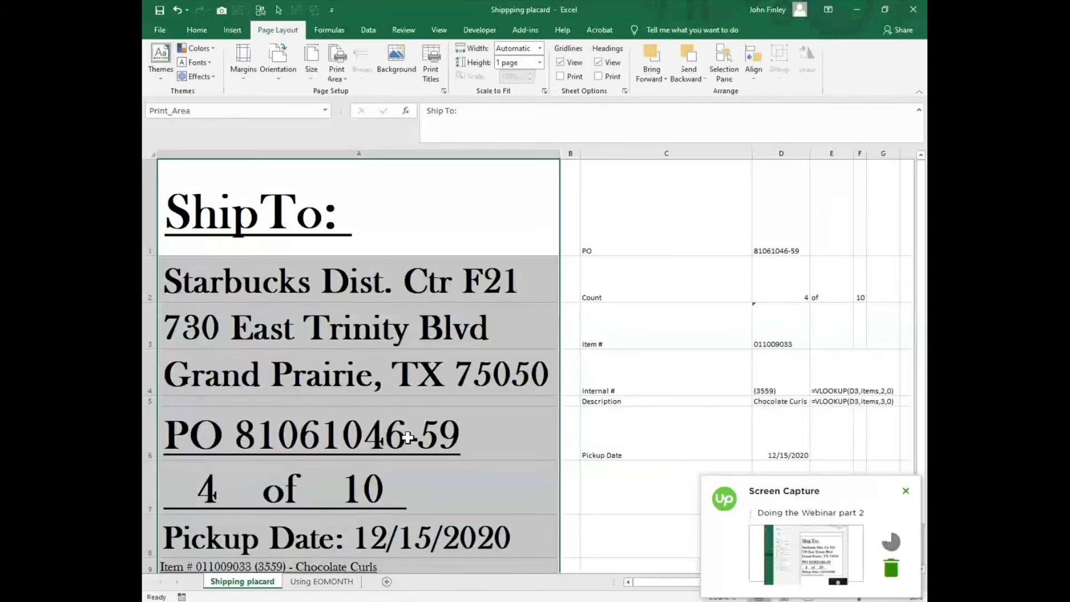
- Switch to the Using EOMONTH sheet and examine the date formulas in B3 and B7
scroll(389, 486, down, 1)
scroll(349, 494, up, 1)
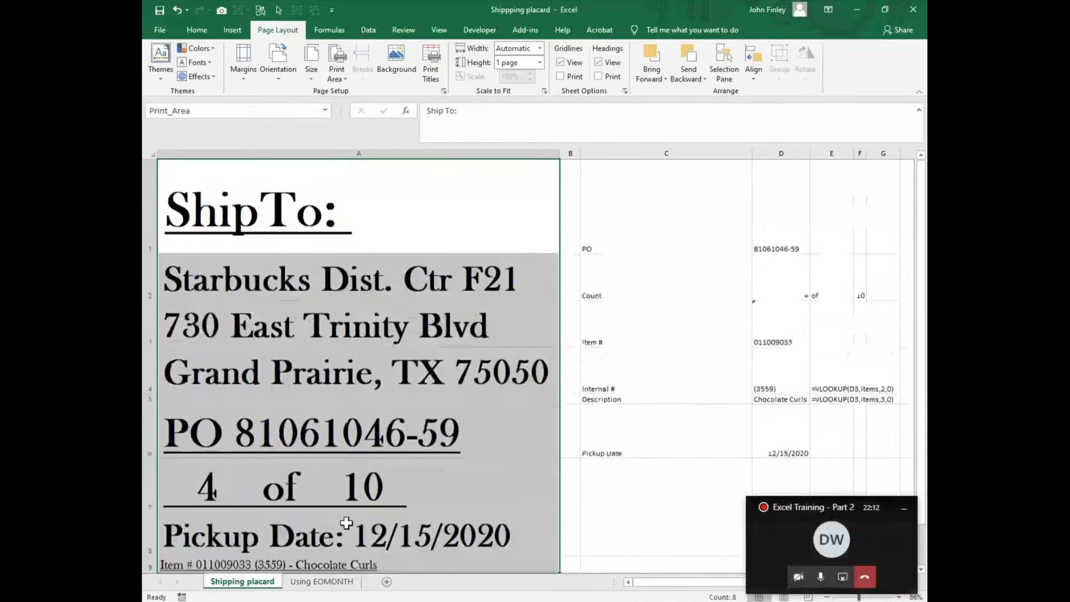
click(322, 583)
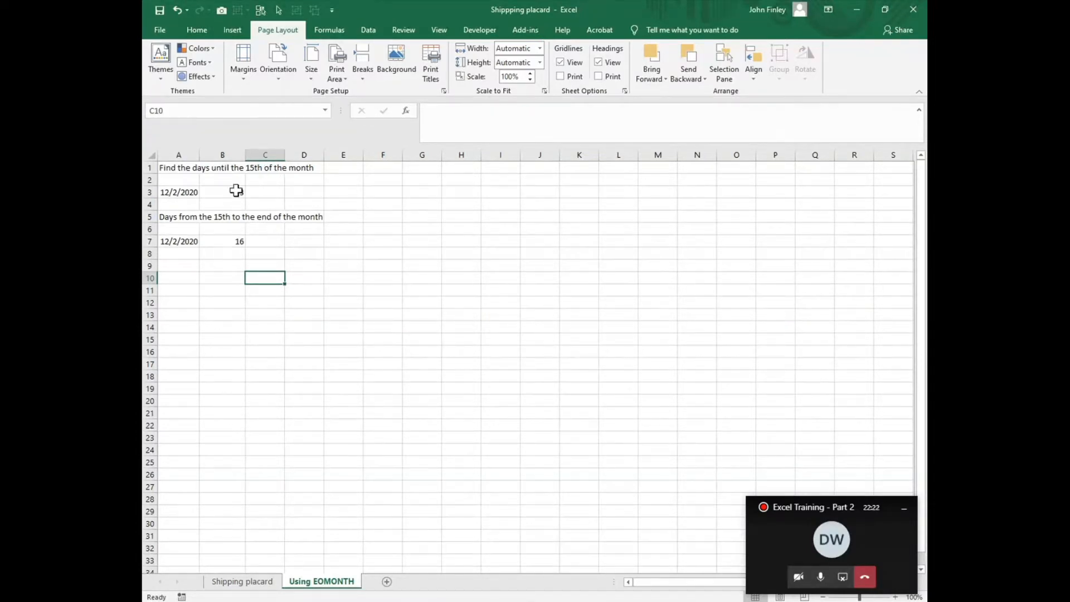
click(192, 193)
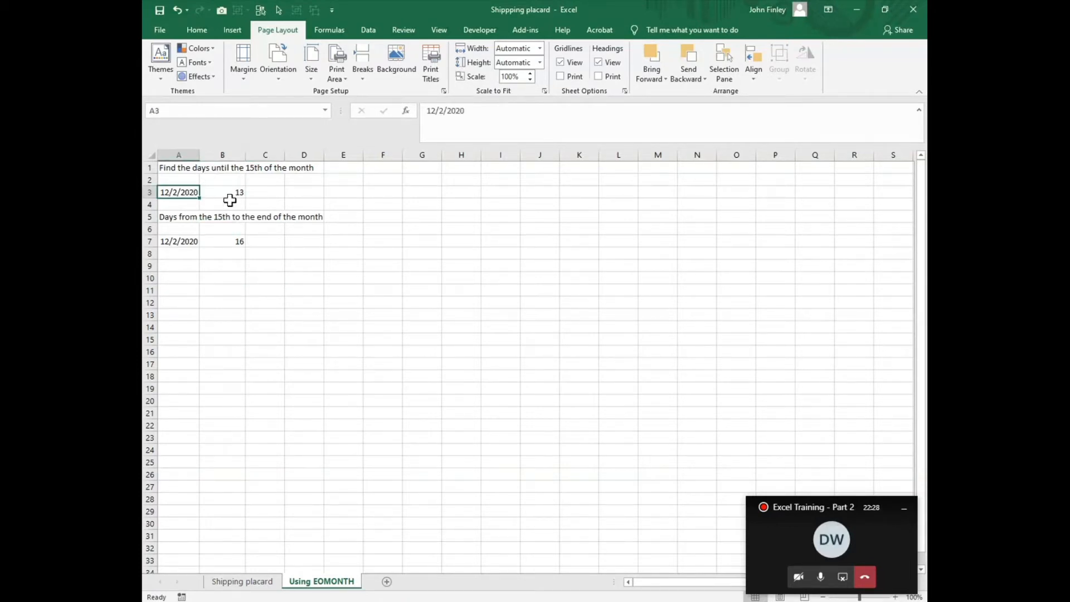
click(231, 194)
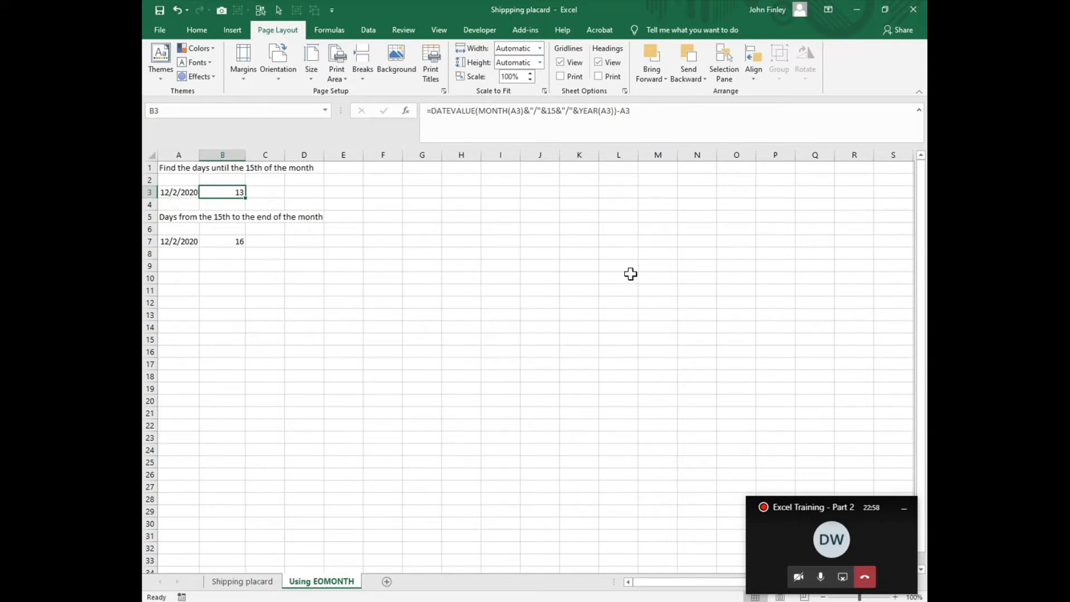
click(222, 239)
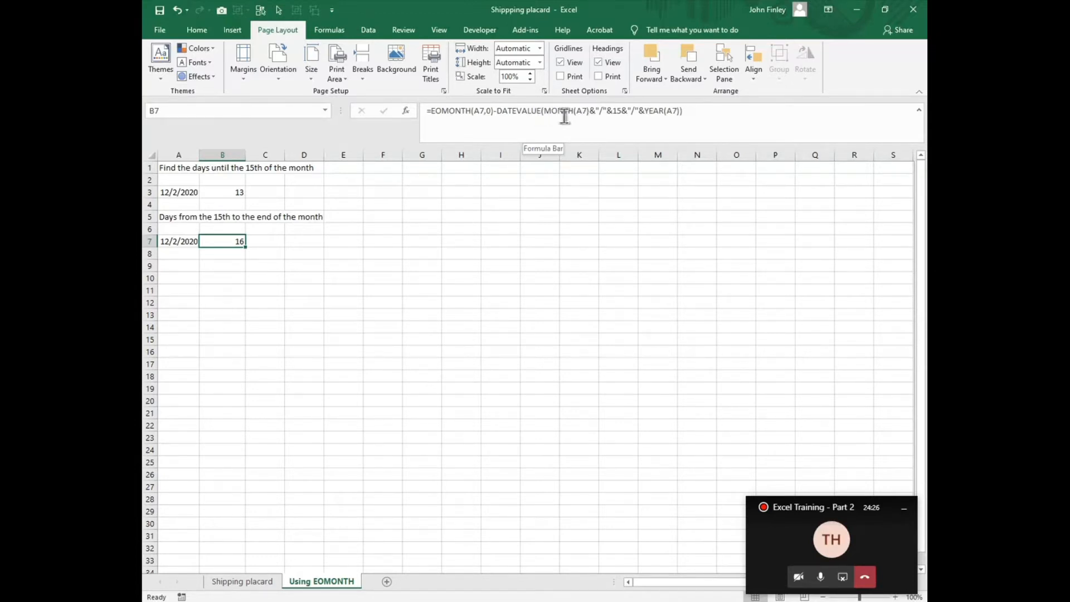
click(167, 246)
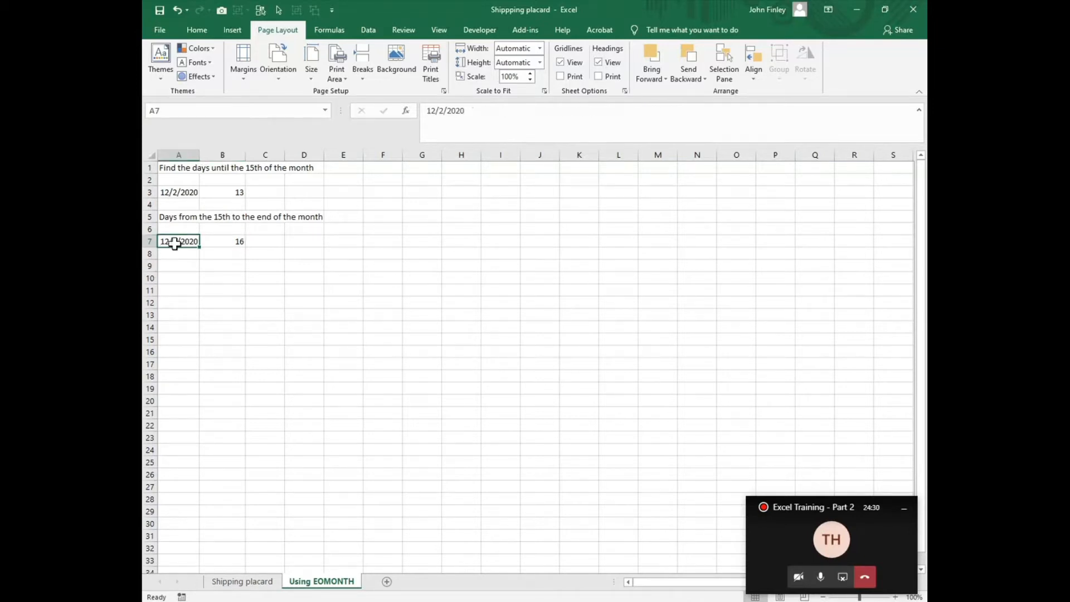
click(229, 243)
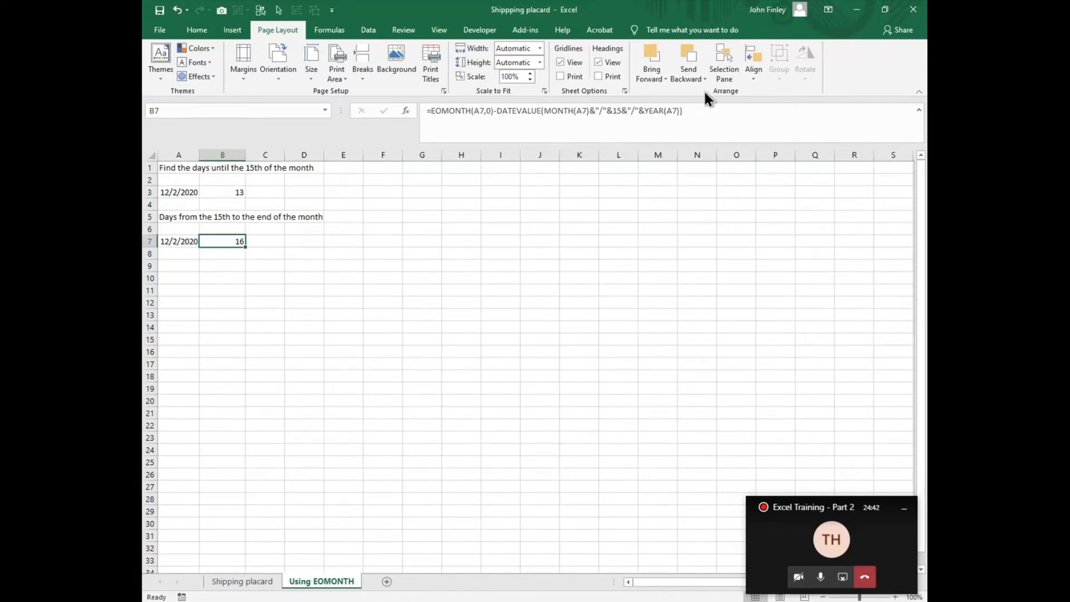
- Step through B7's formula with Evaluate Formula until its final result, then close the dialog
click(333, 30)
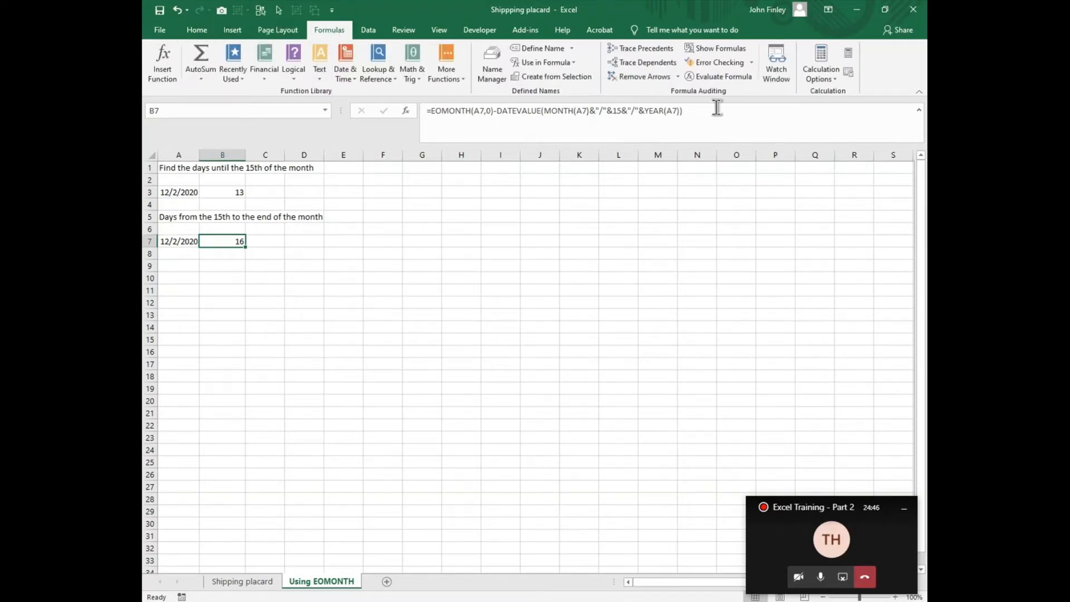
click(716, 77)
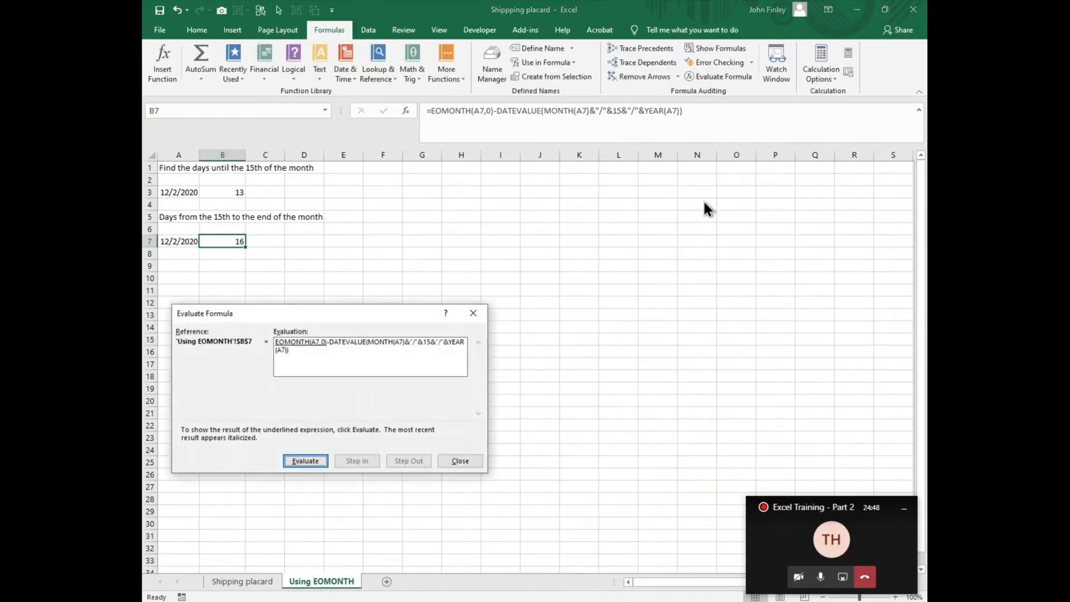
click(306, 462)
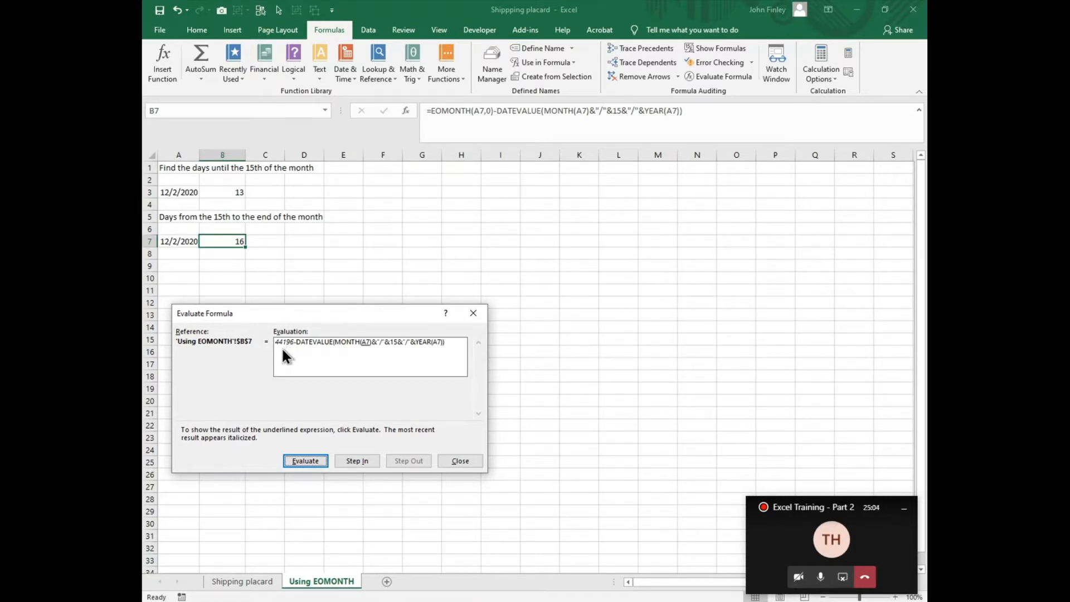
click(305, 461)
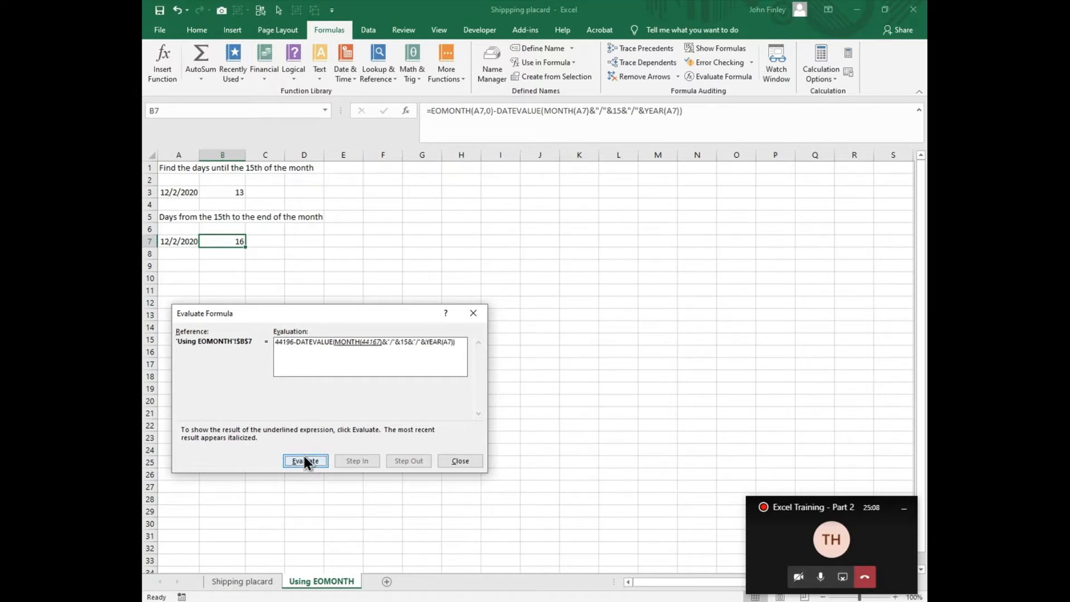
click(305, 460)
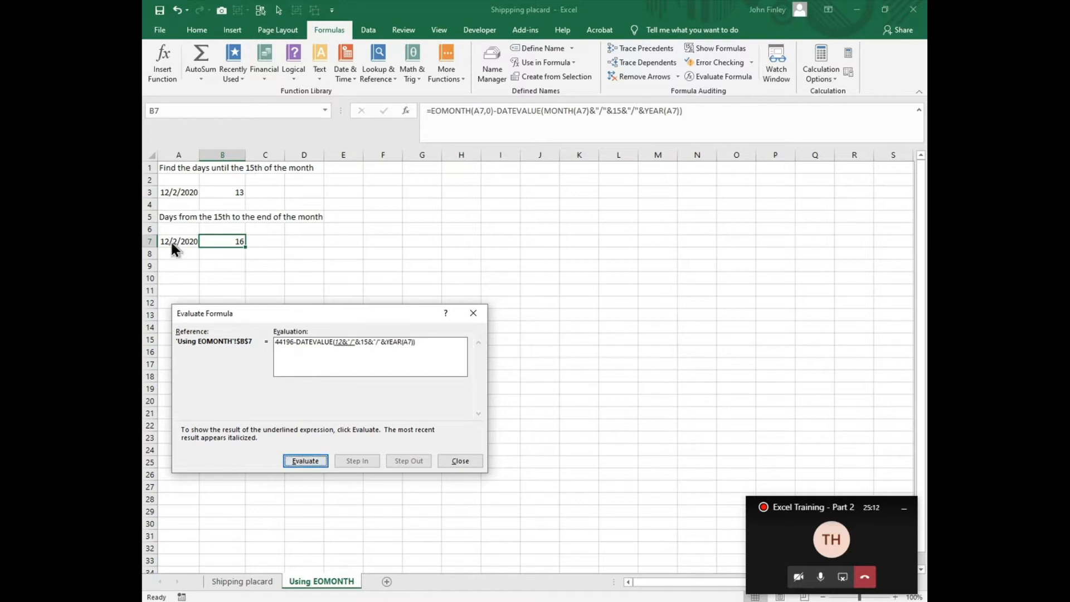
click(305, 462)
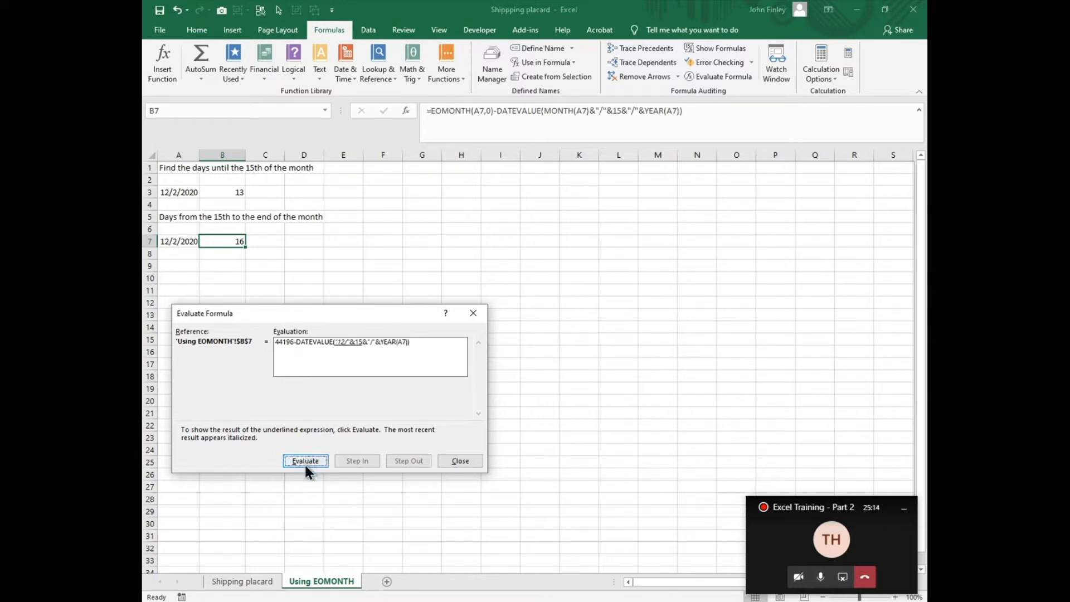
click(306, 460)
click(306, 460)
click(306, 460)
click(306, 460)
click(306, 460)
click(307, 461)
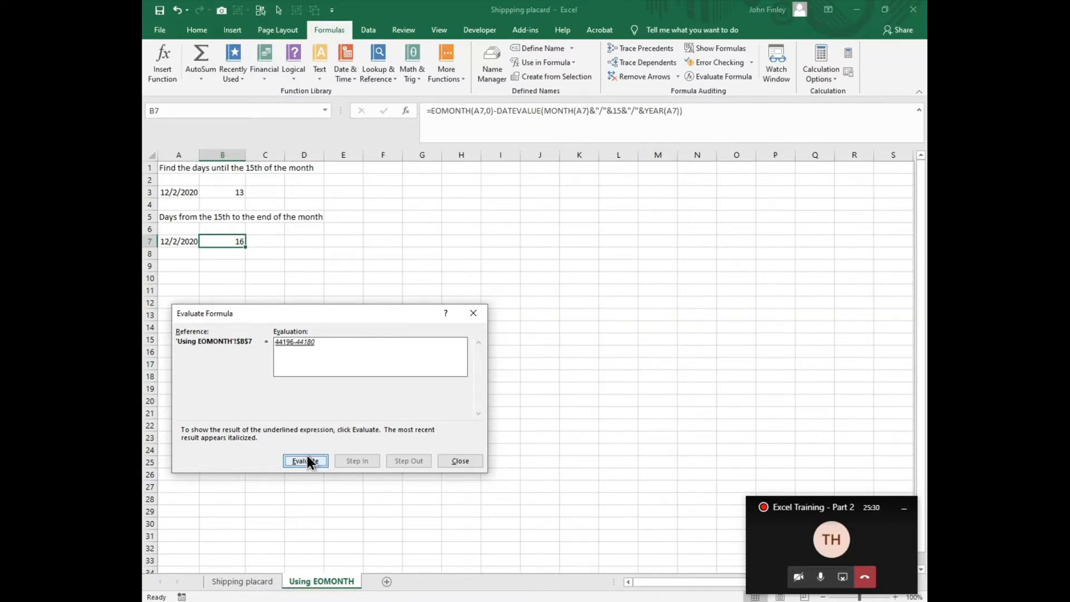
click(306, 460)
click(461, 462)
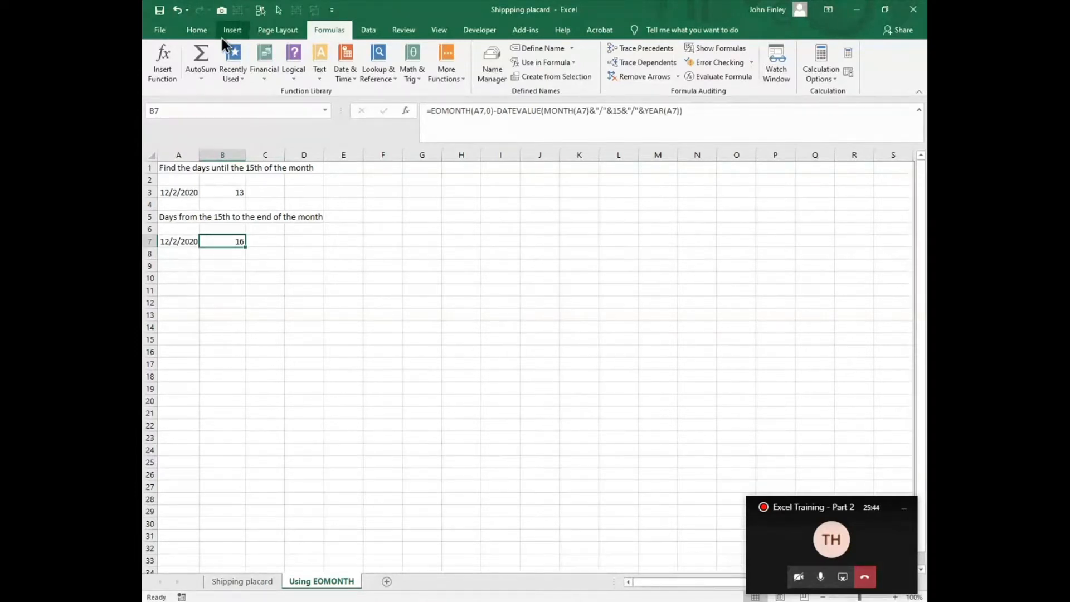
- Apply the Short Date number format to B7, then set it back to General
click(194, 30)
click(517, 54)
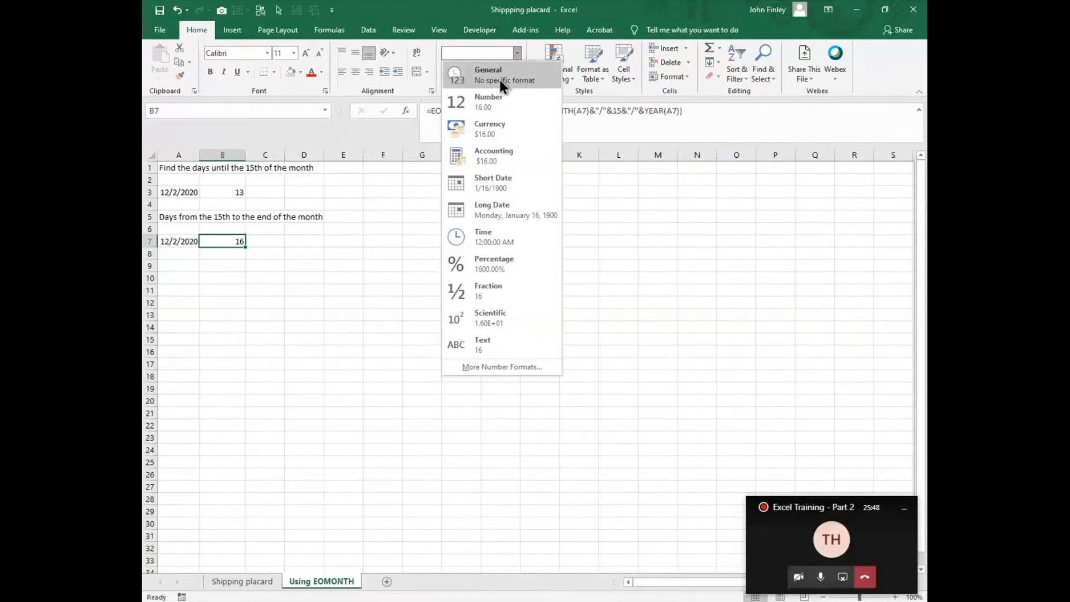
click(486, 182)
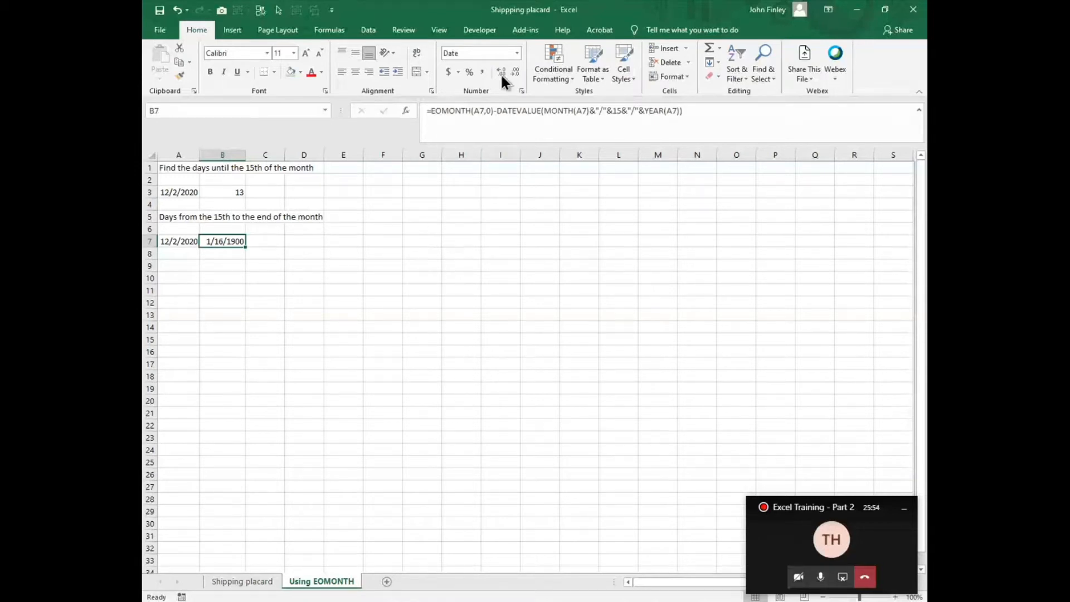
click(516, 53)
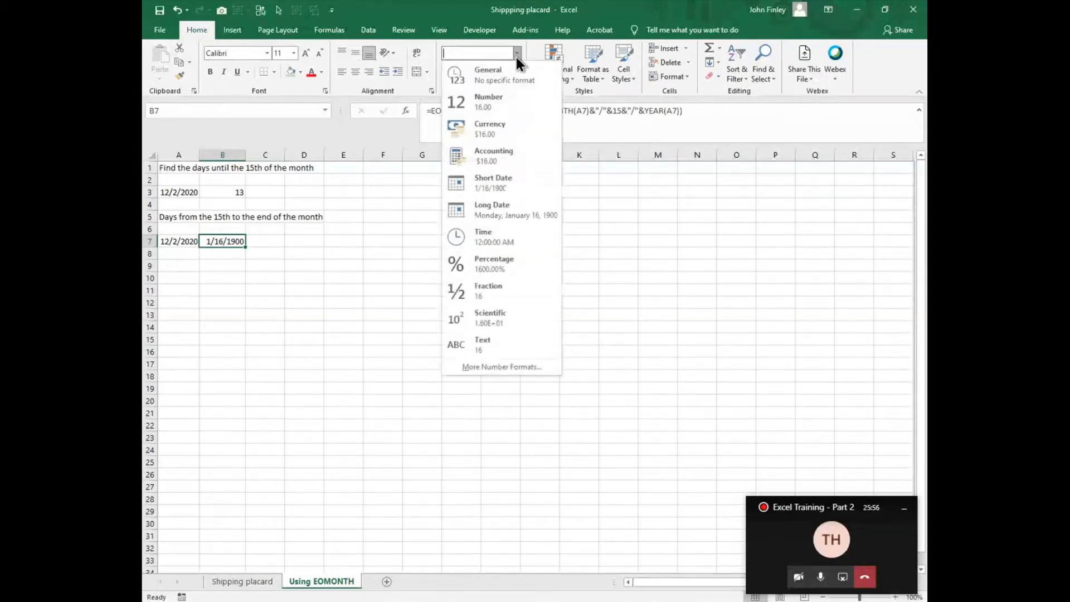
click(499, 83)
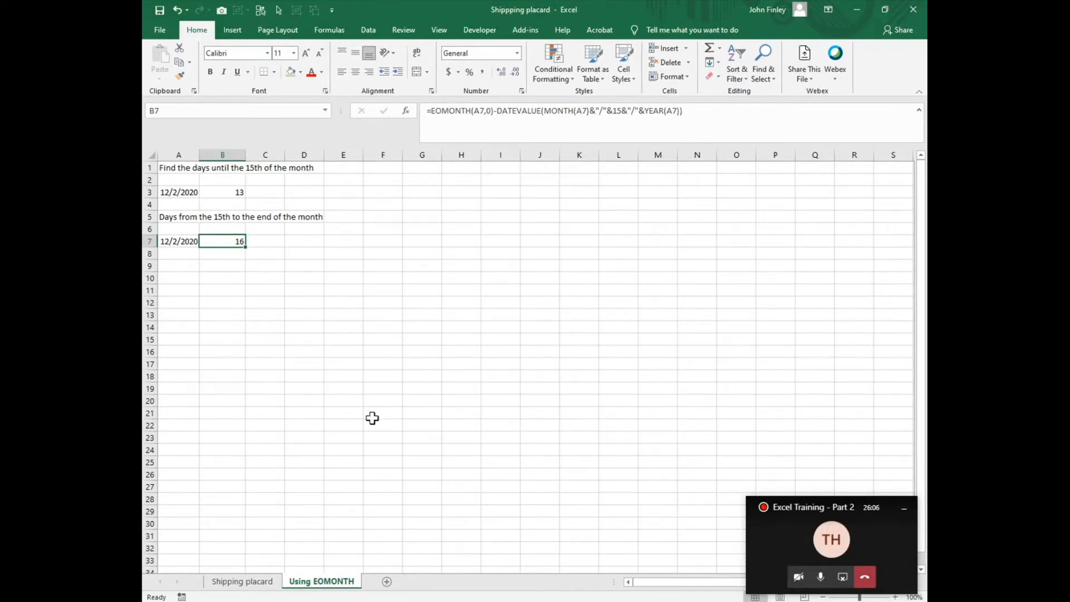
- Return to the Shipping placard sheet
click(223, 581)
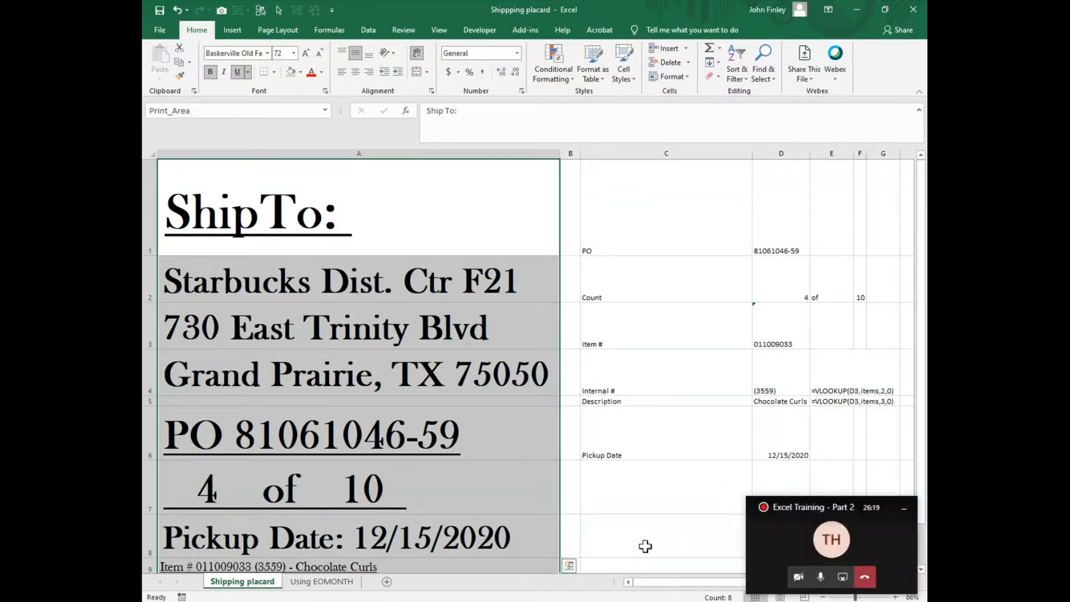
mouse_move(698, 601)
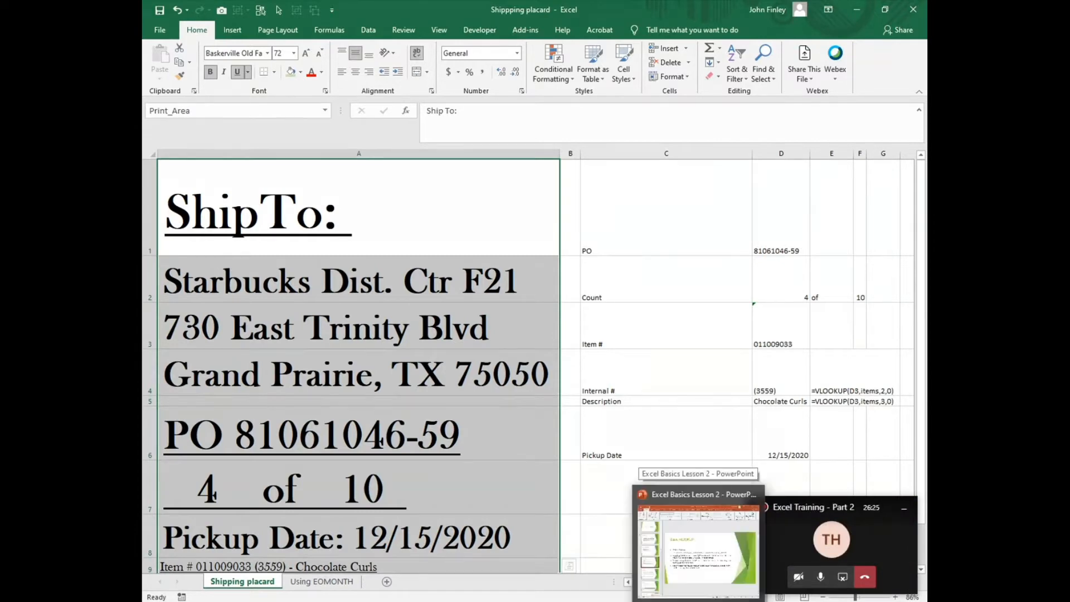
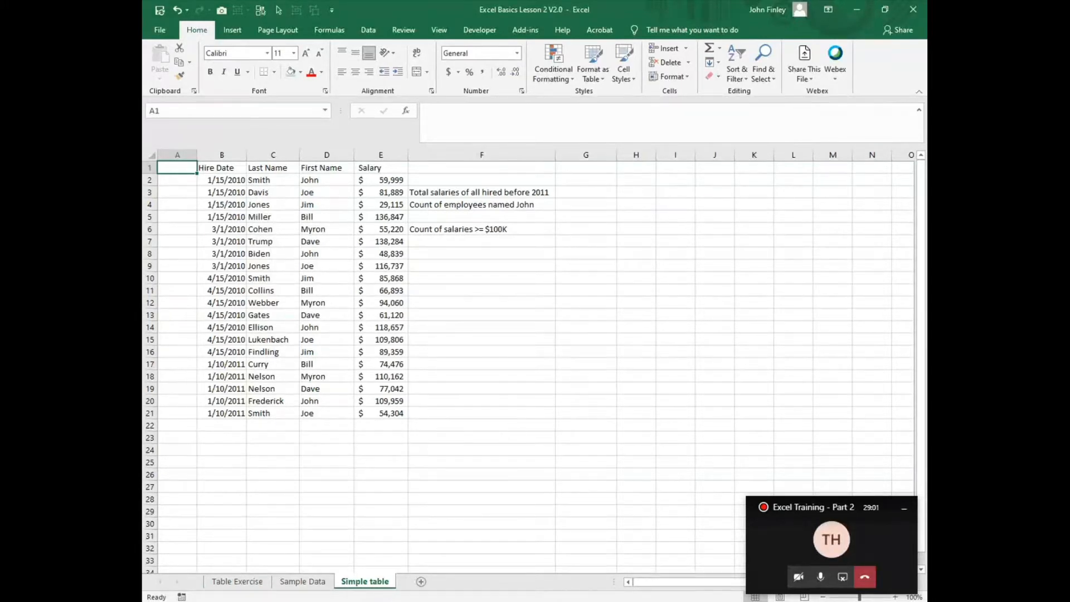
- Review the Tables slide in the presentation, then return to the Simple table sheet of the Excel Basics workbook
click(309, 180)
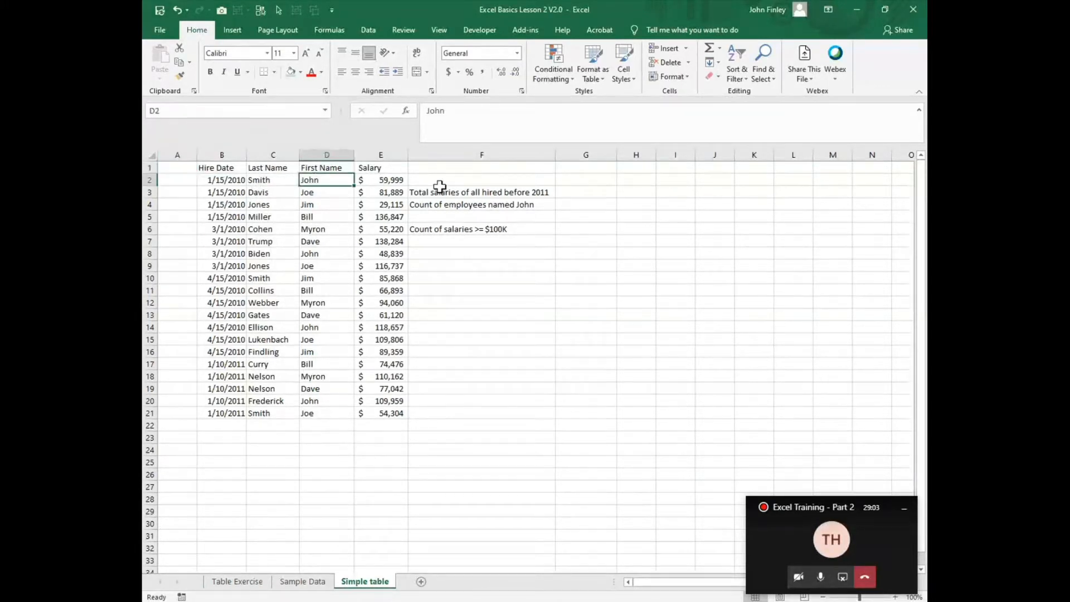
click(399, 182)
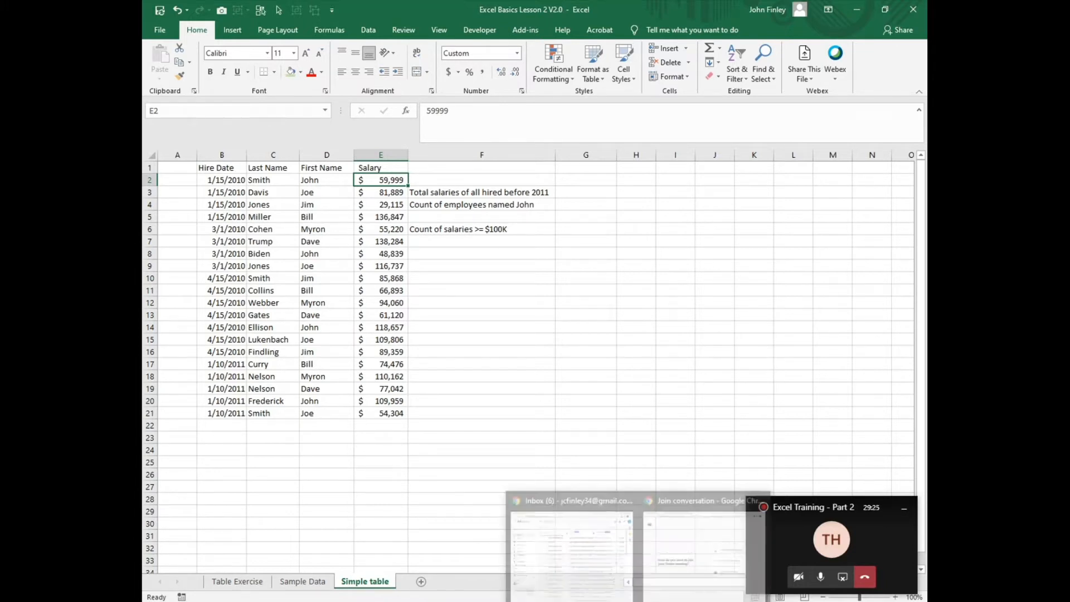
mouse_move(676, 580)
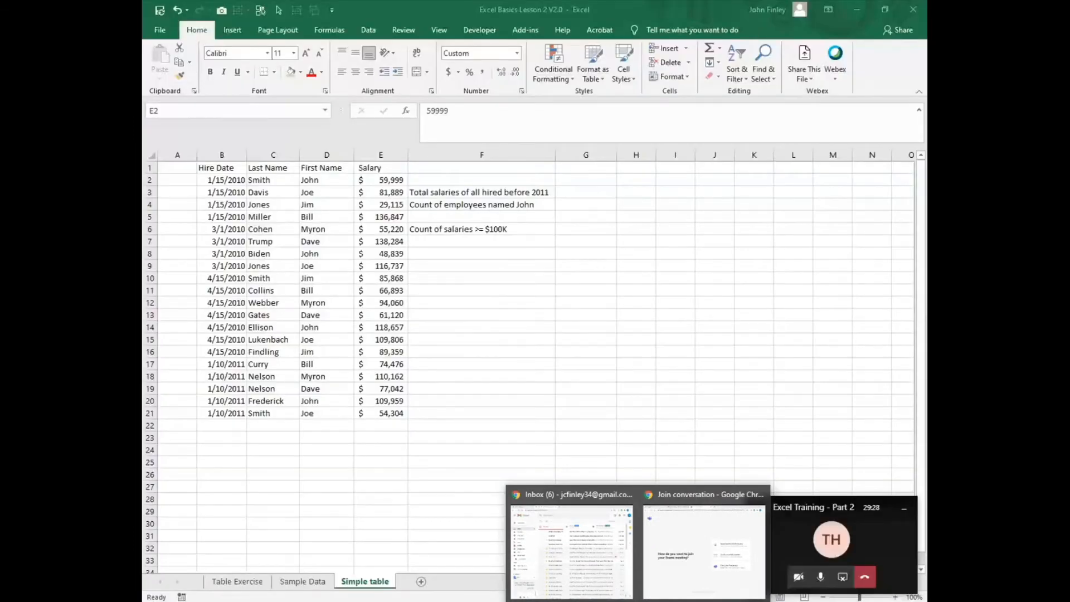
click(683, 600)
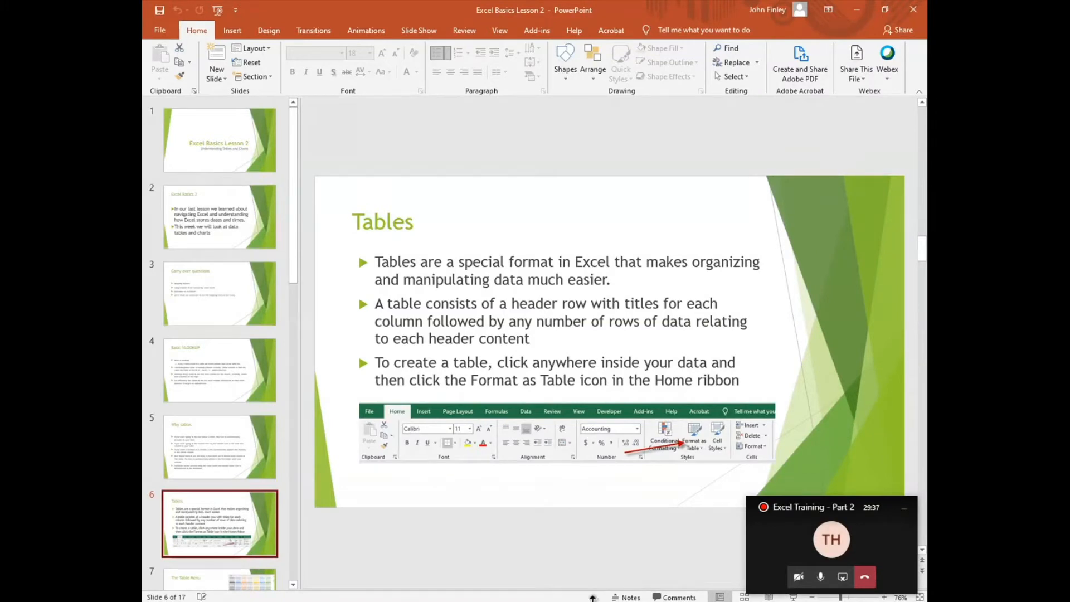
mouse_move(608, 598)
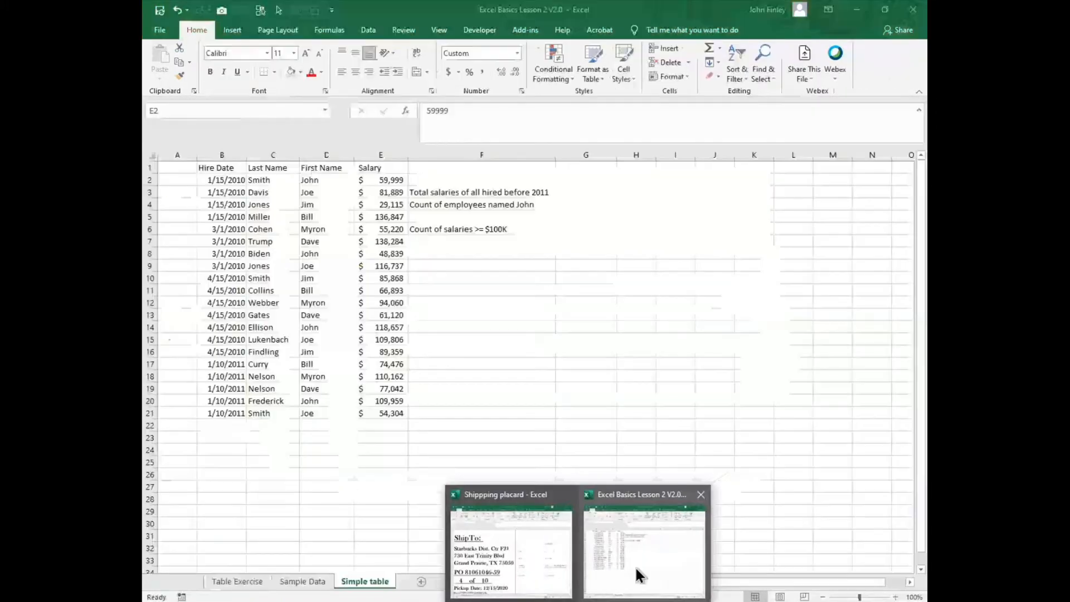
click(640, 573)
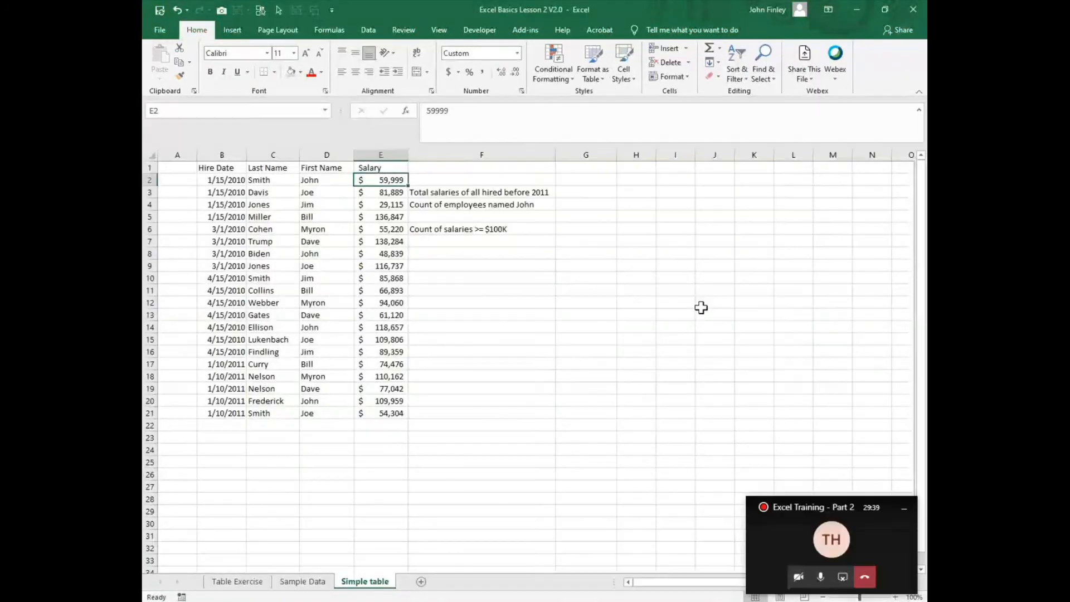
- Format the range B1:E21 as a table with headers, using a green medium table style
click(267, 219)
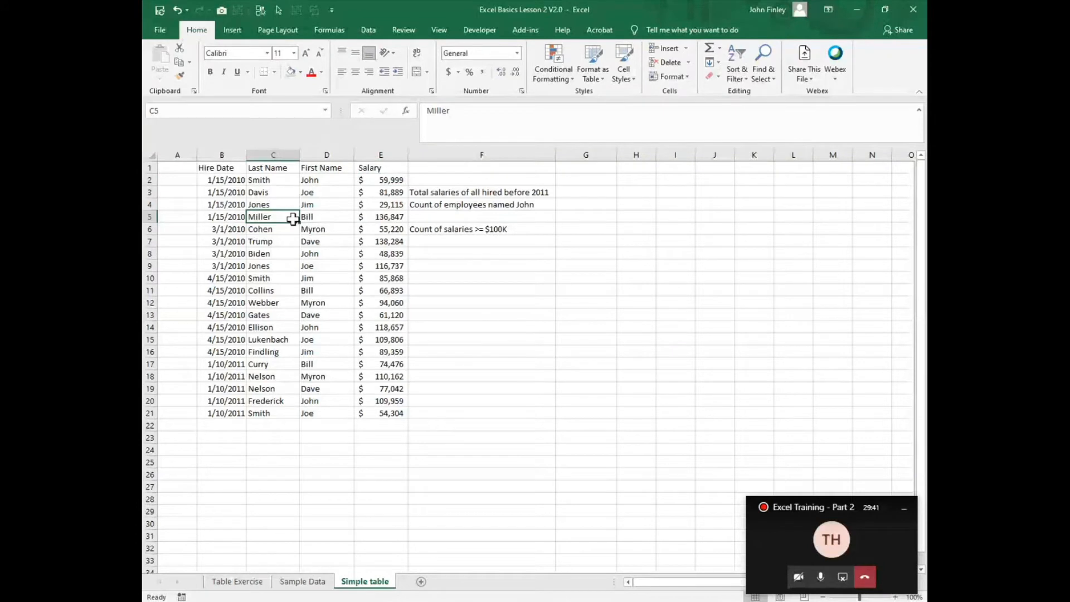
click(604, 75)
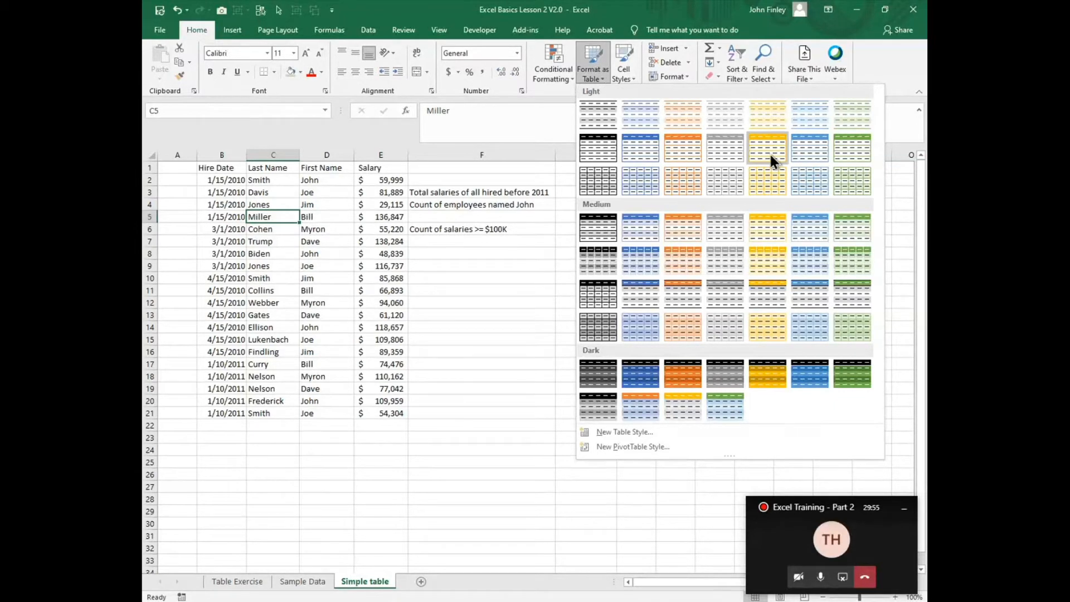
click(846, 238)
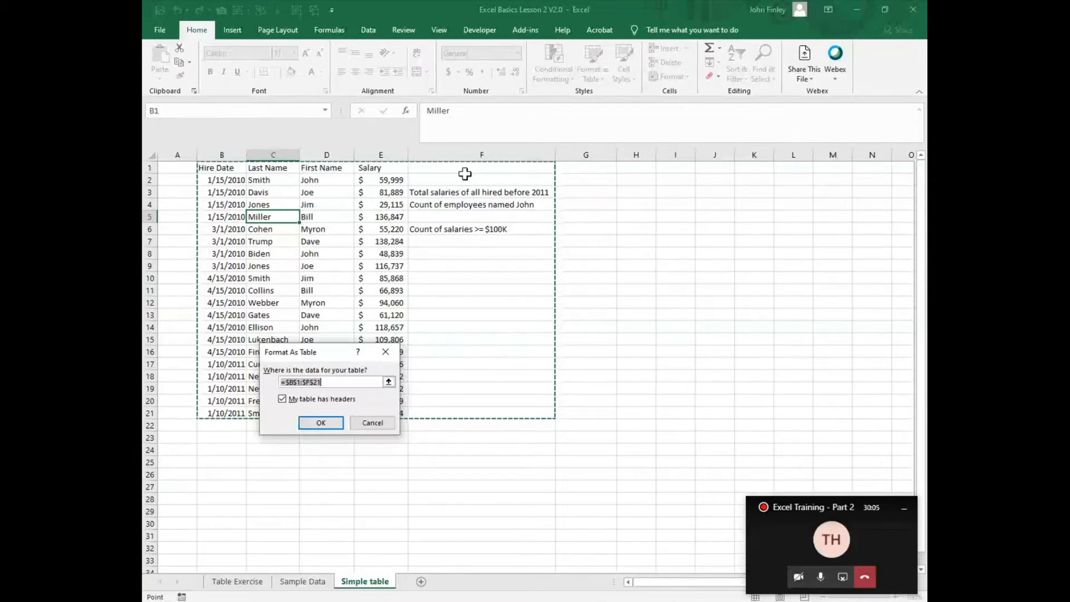
key(shift+Left)
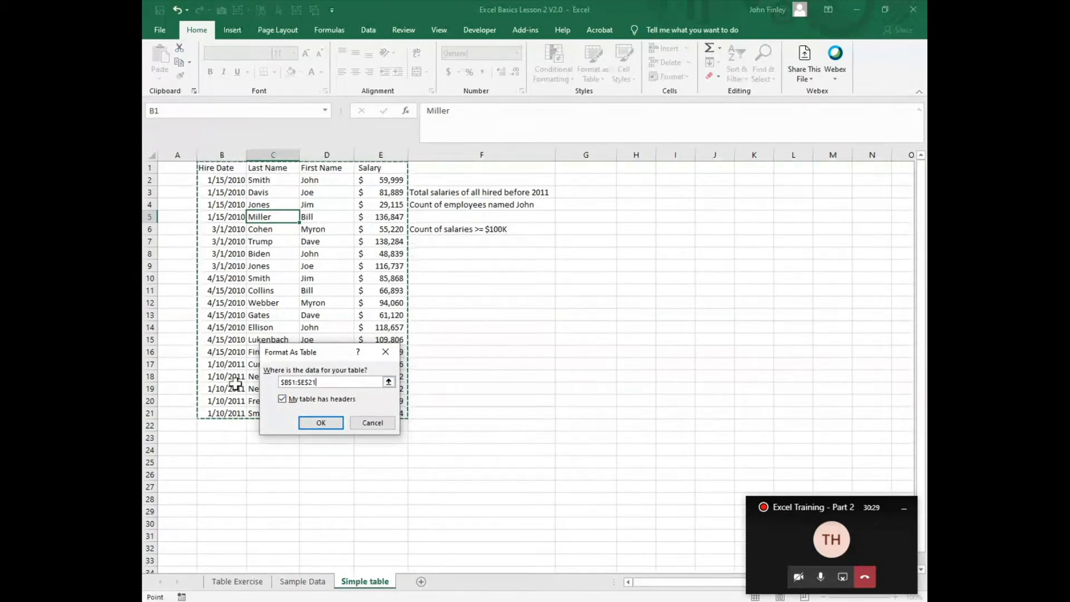
click(321, 422)
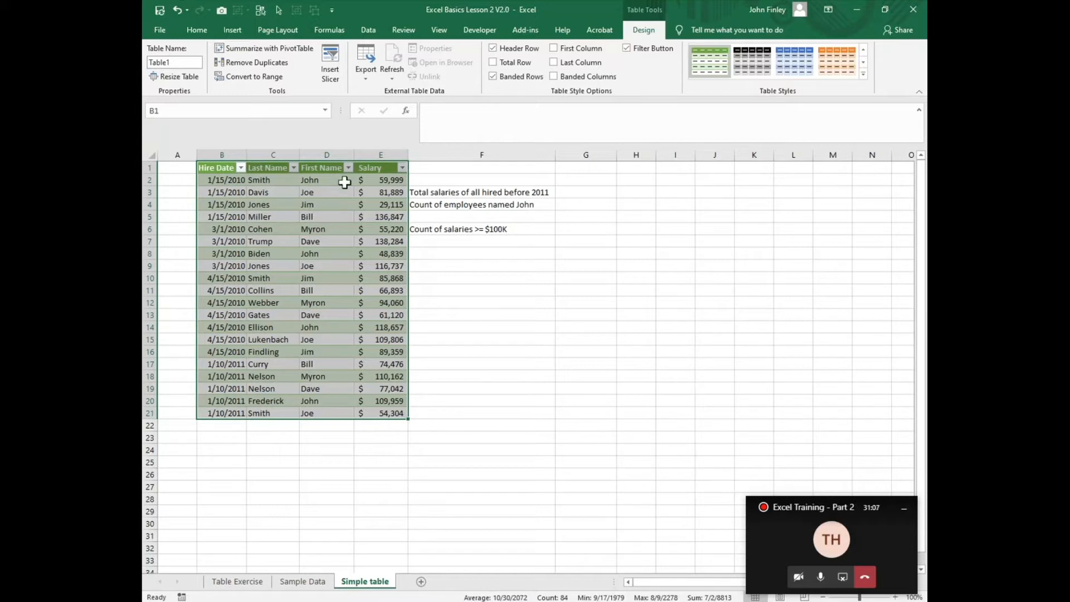
- Filter the Last Name column to show only Smith, then clear that filter
click(294, 168)
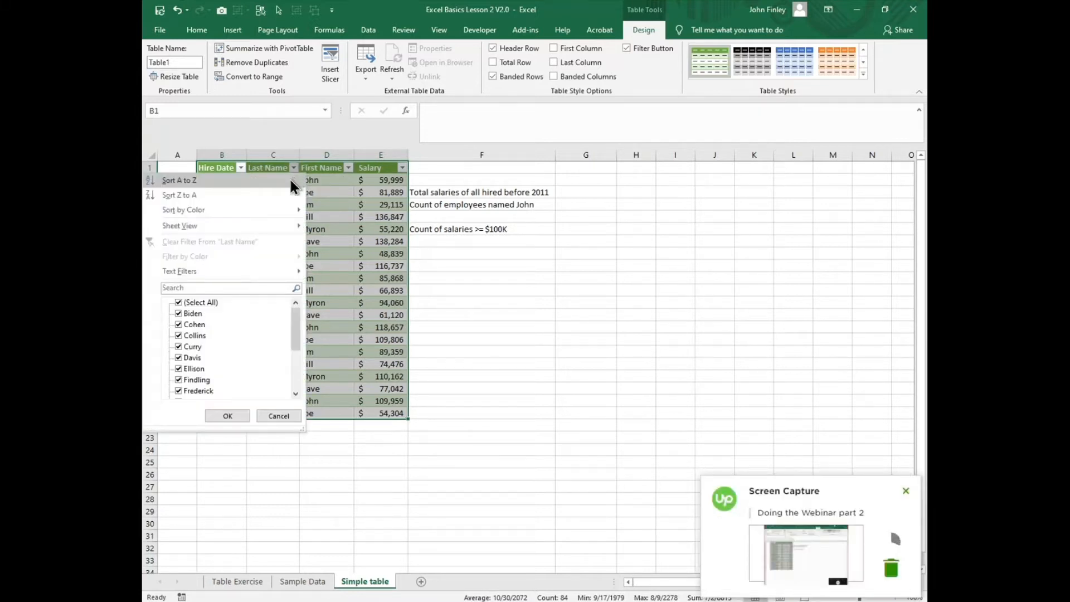
click(179, 303)
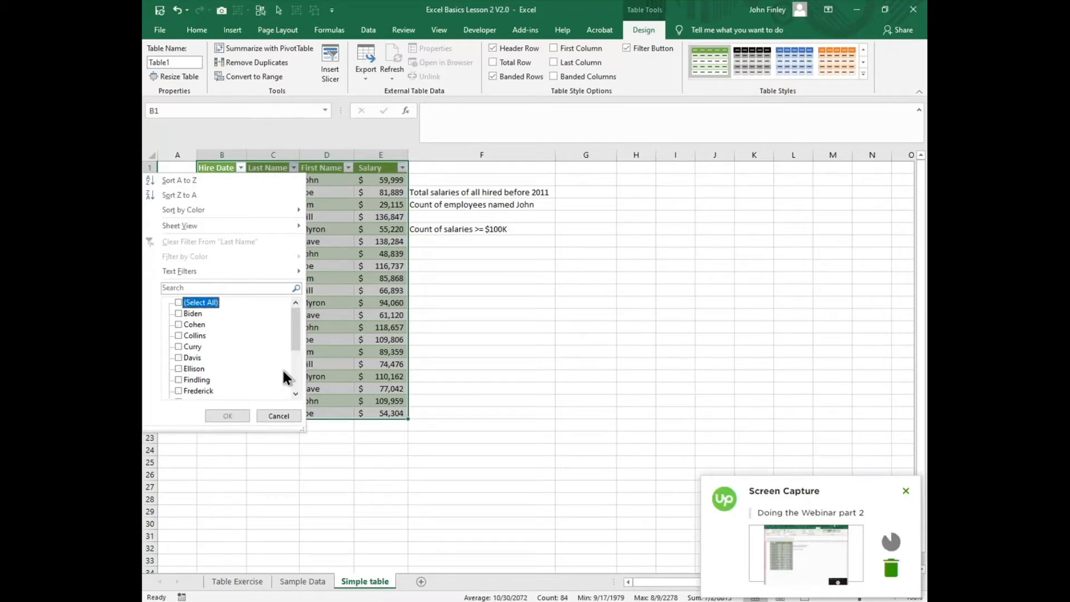
drag(296, 342, 199, 380)
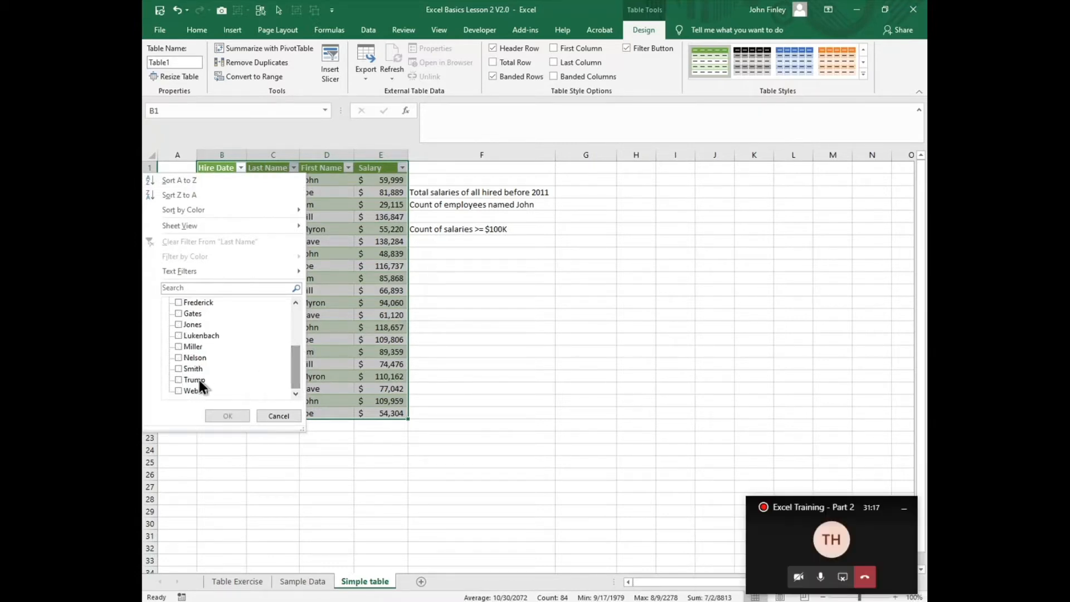
click(179, 370)
click(225, 417)
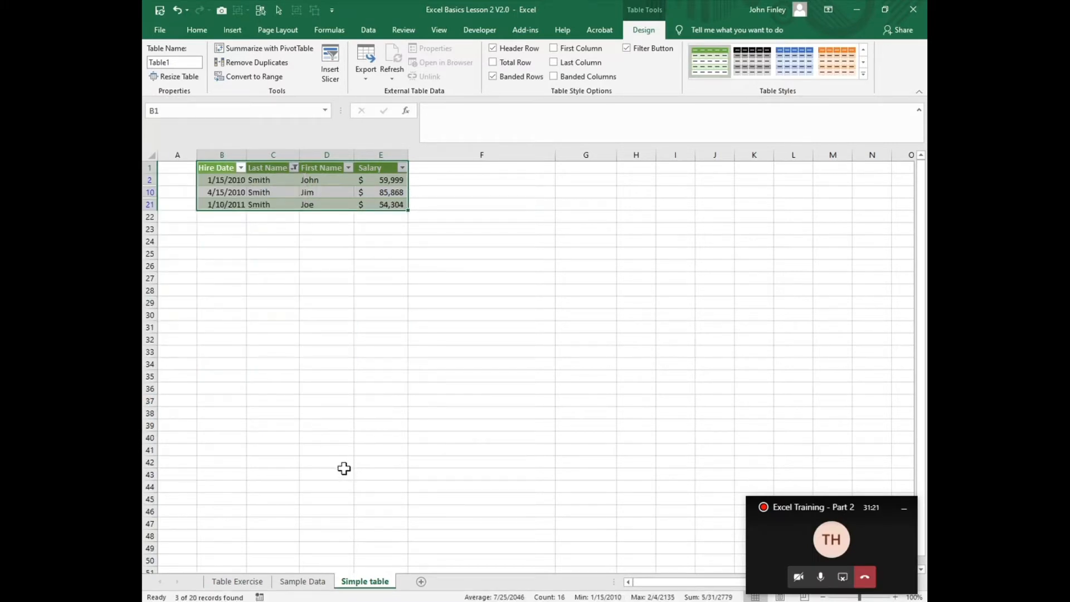
click(293, 168)
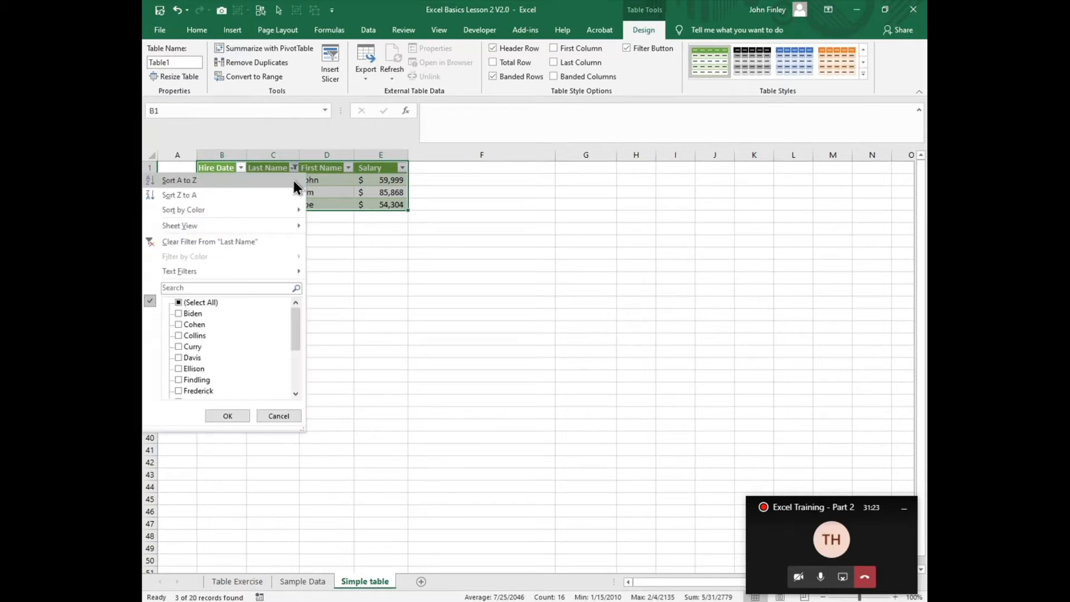
click(189, 240)
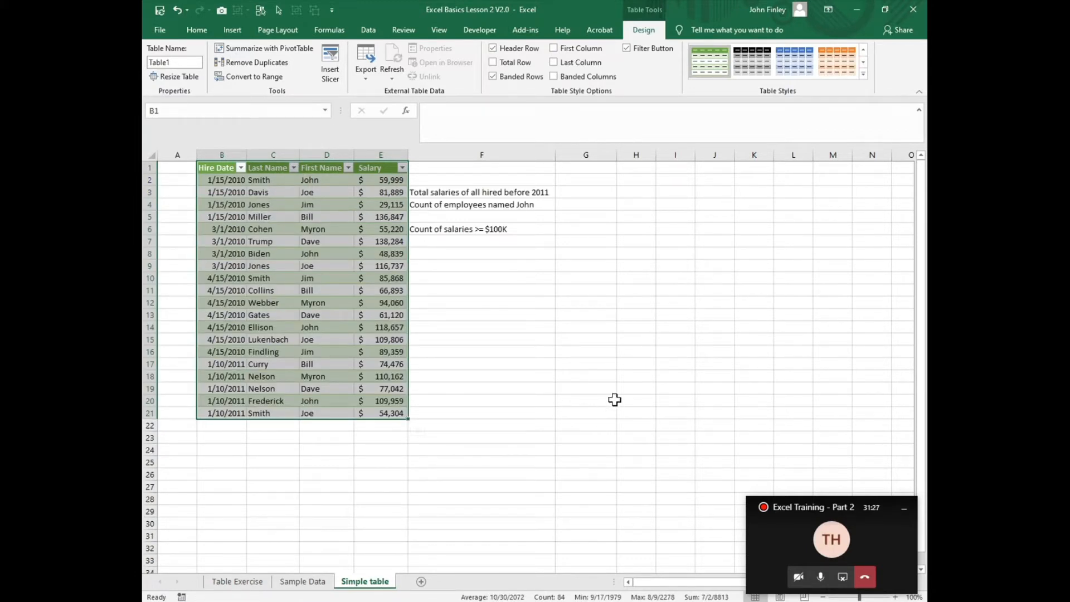
- Filter the Salary column to amounts greater than 100000, then clear the Salary filter
click(402, 169)
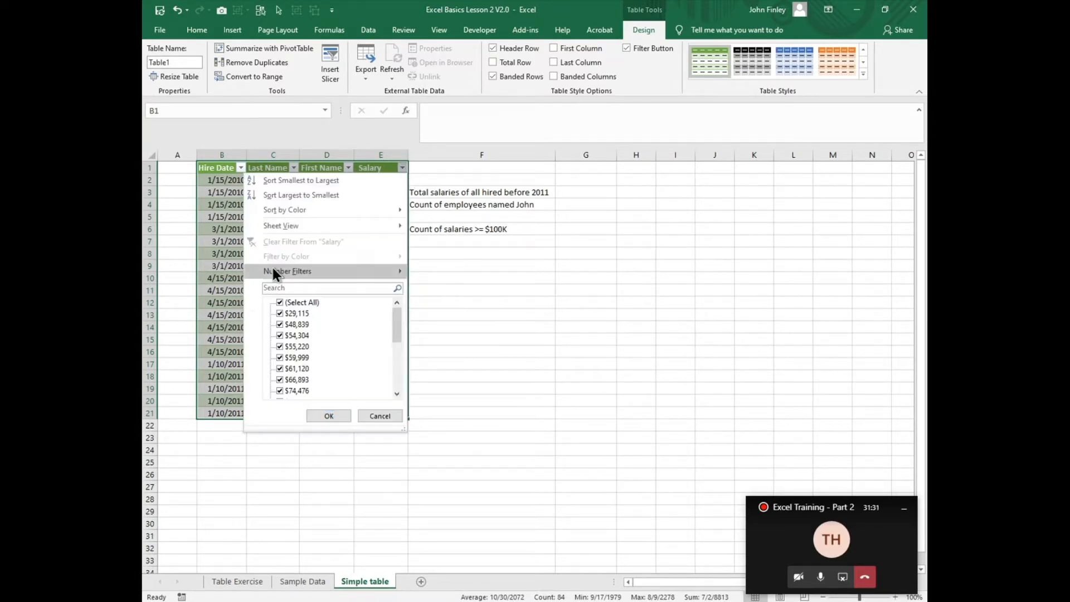
mouse_move(276, 270)
click(466, 305)
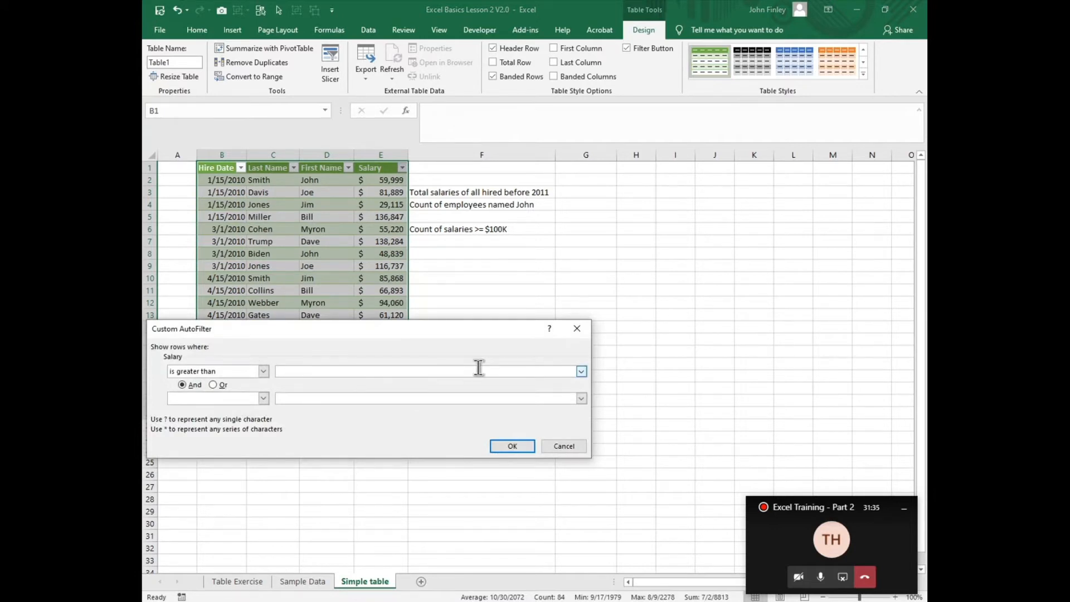
text(100000)
key(Return)
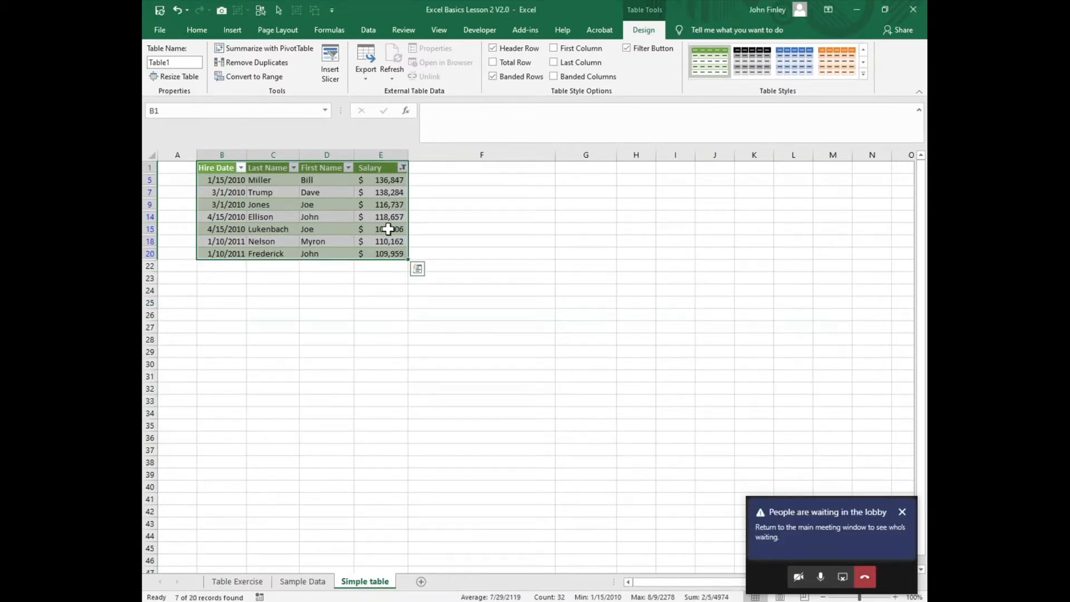
click(403, 168)
mouse_move(302, 269)
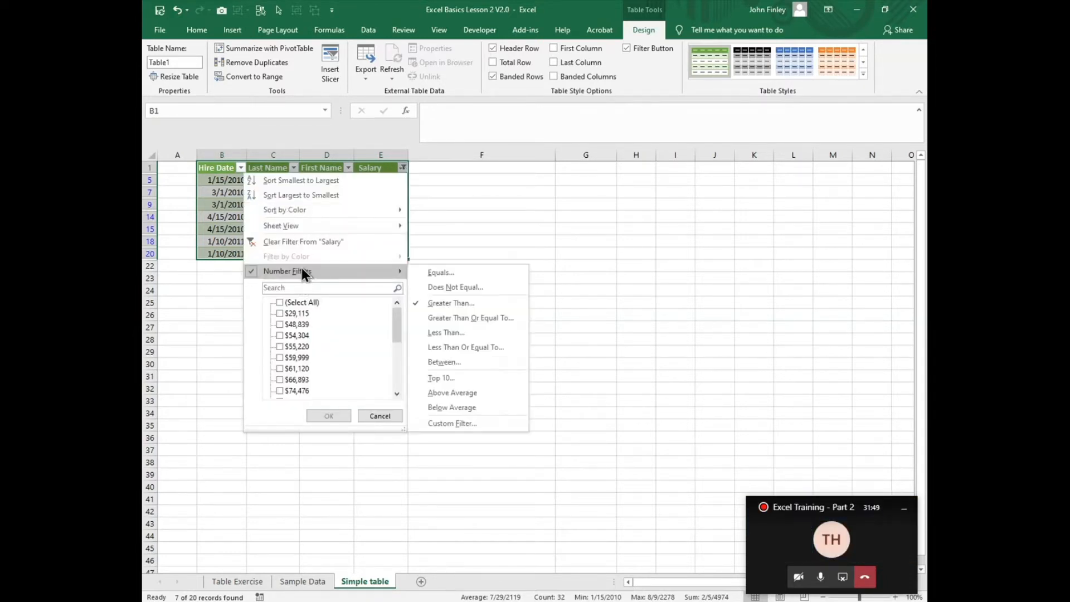
click(312, 241)
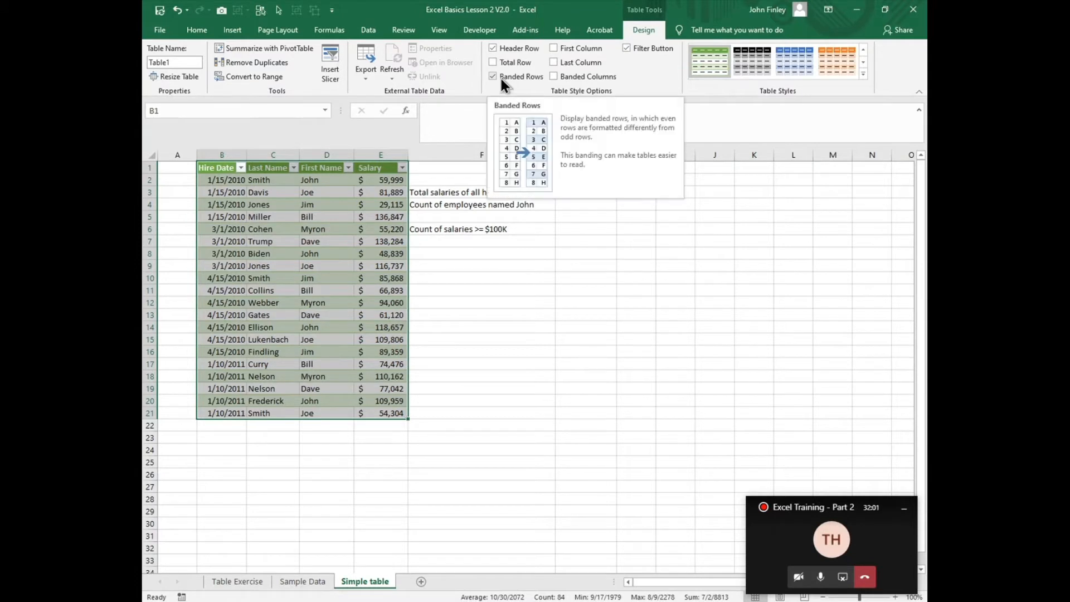
- Move through the table's cells and view the table design options
click(241, 232)
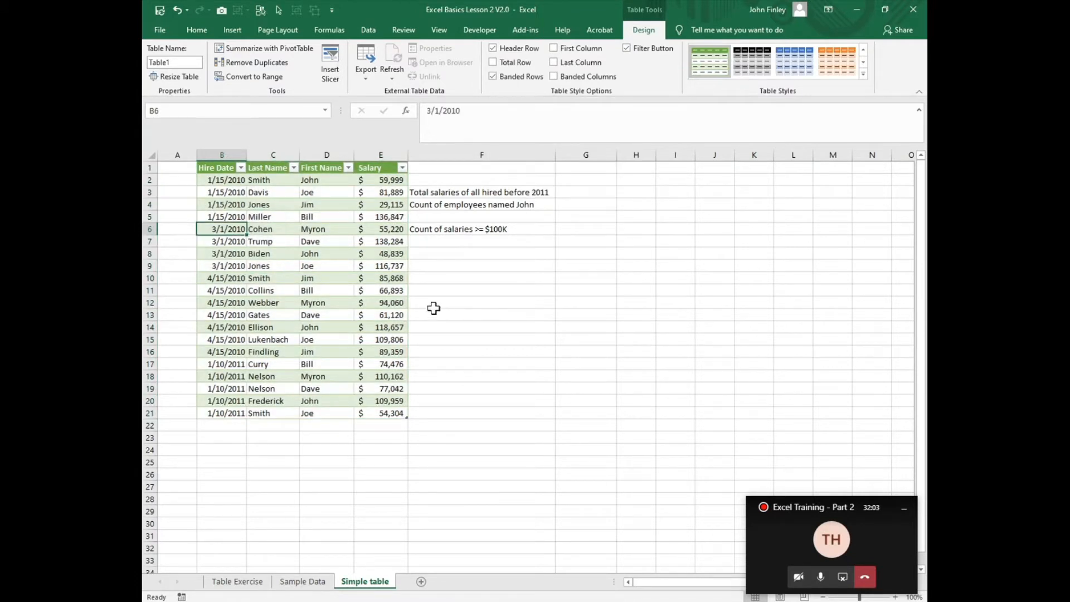
key(Down)
key(Down)
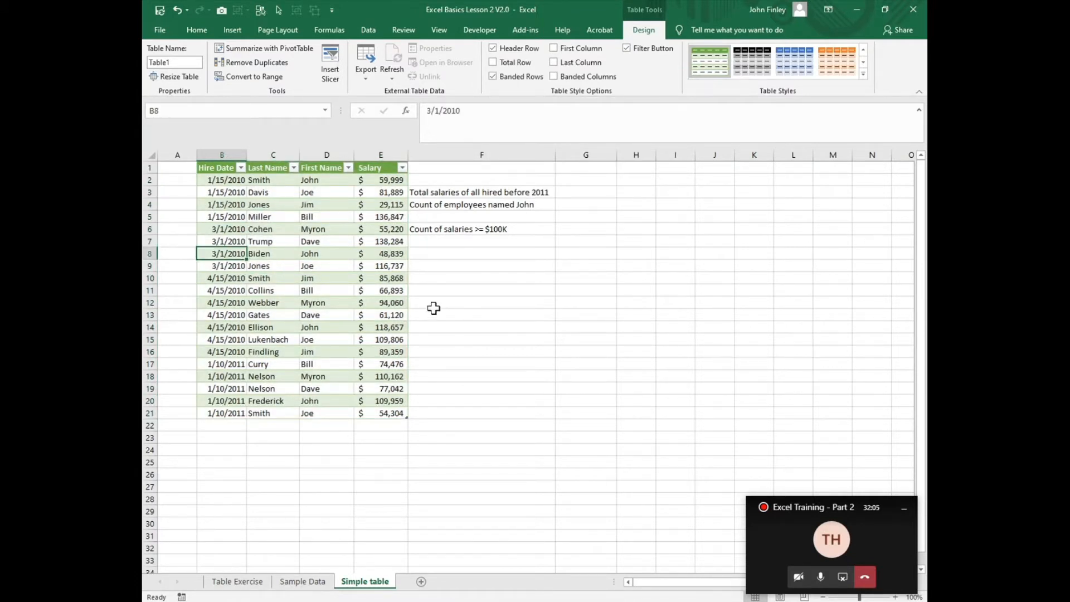
key(Down)
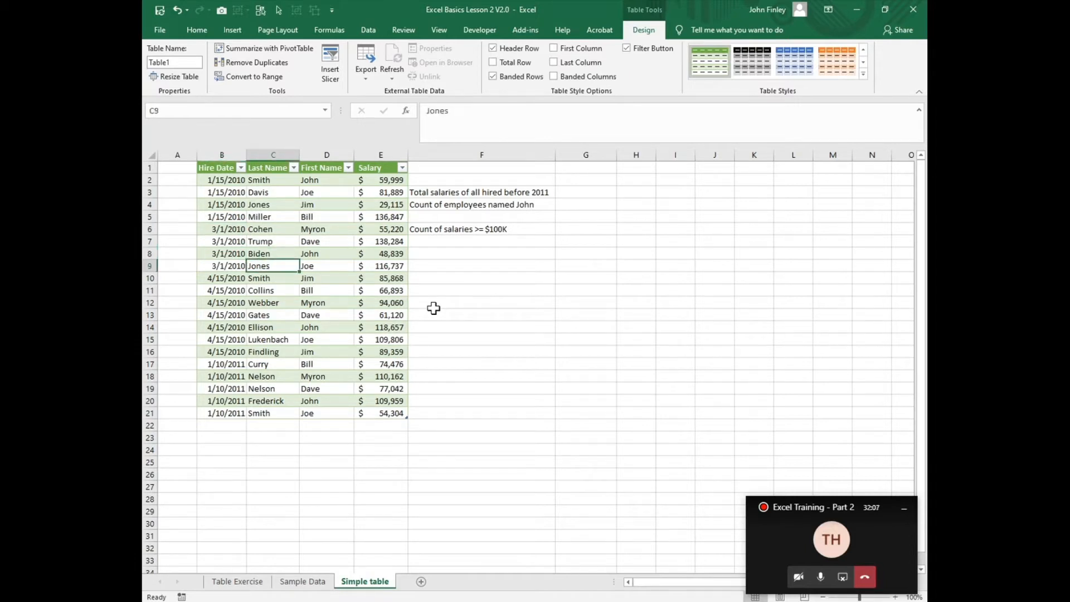
key(Right)
key(Right)
key(Right)
key(Right)
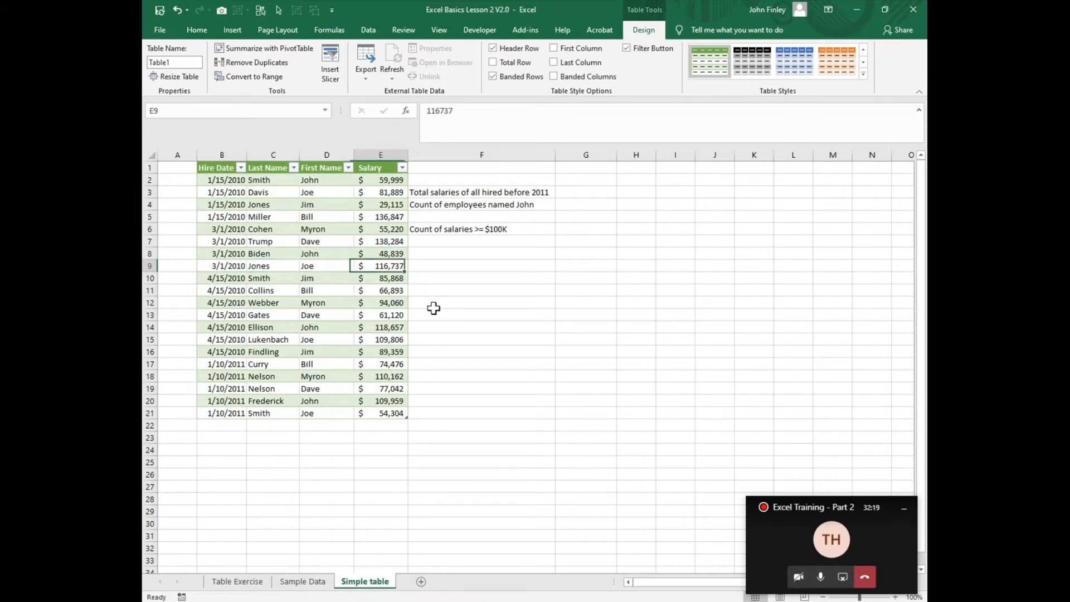
key(Left)
key(Left)
key(Left)
key(Left)
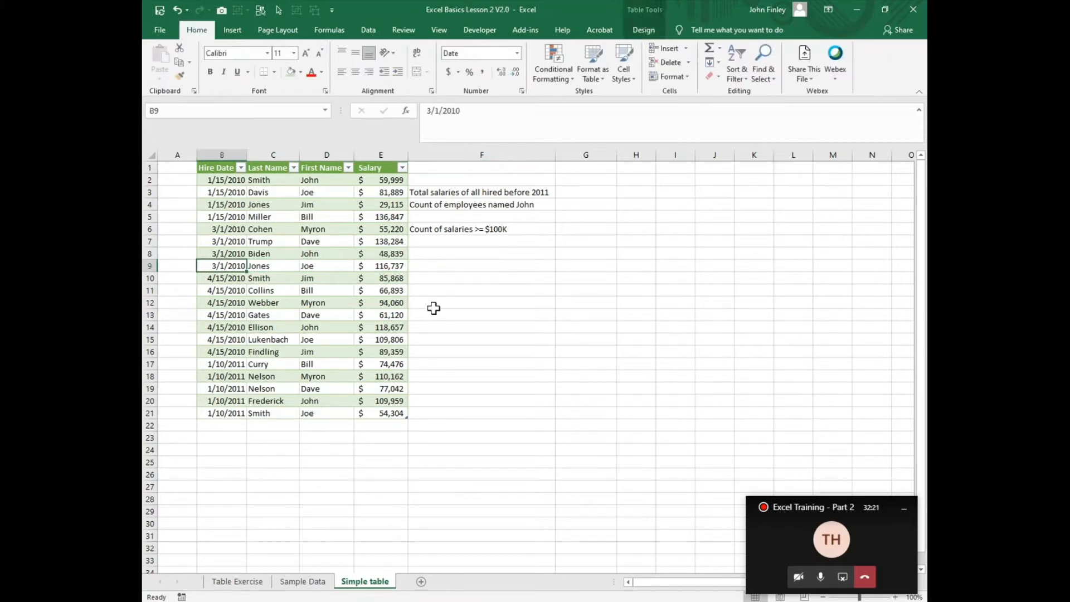
right_click(306, 204)
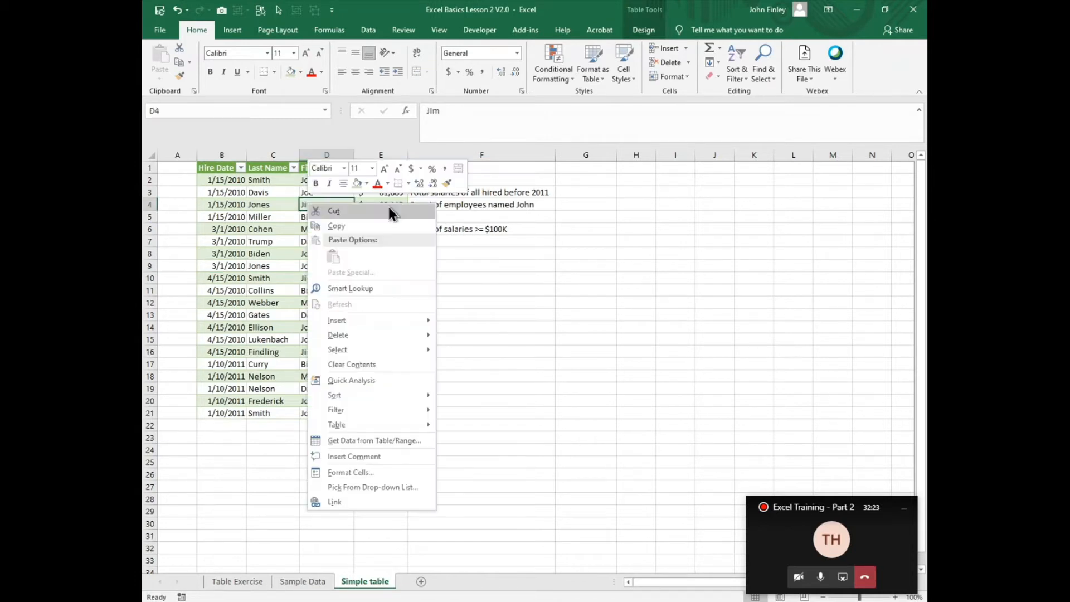
click(237, 257)
click(264, 261)
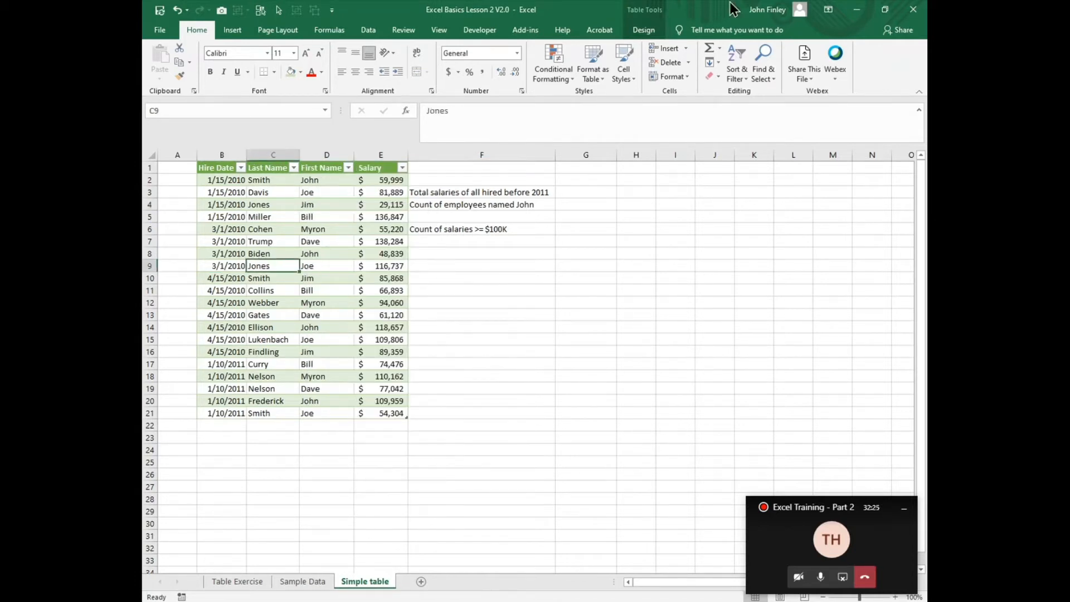
click(644, 31)
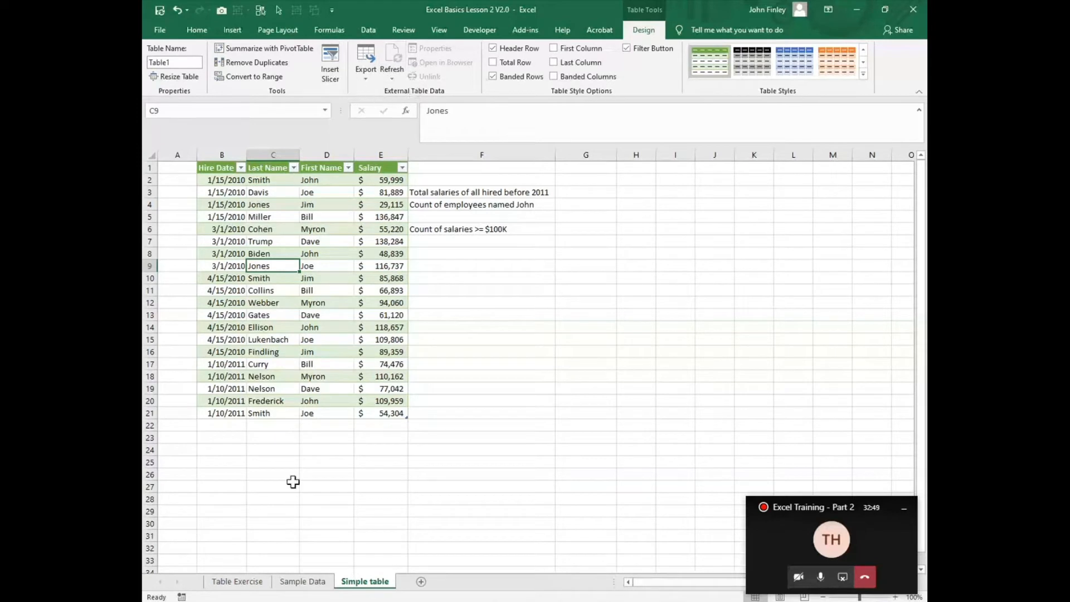
- Add a new row below the table with today's date as Hire Date and a last name
click(219, 426)
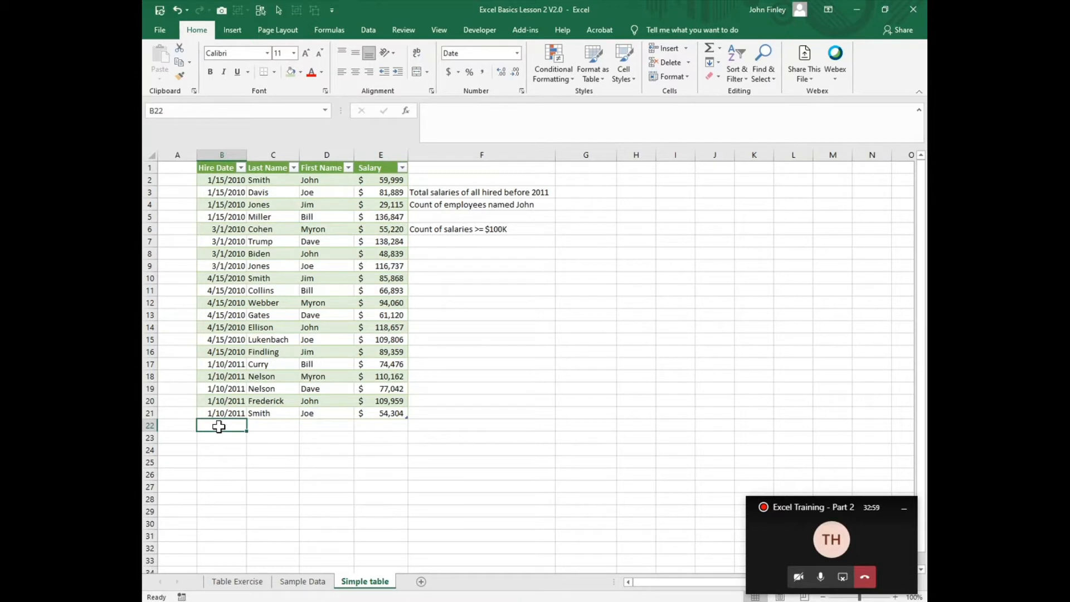
key(ctrl+semicolon)
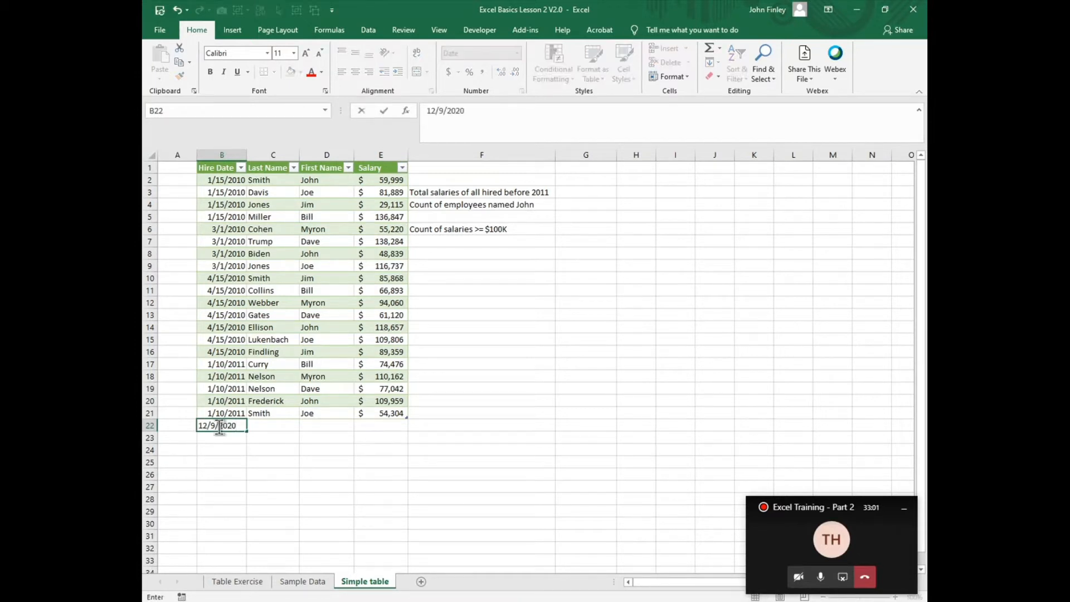
key(Tab)
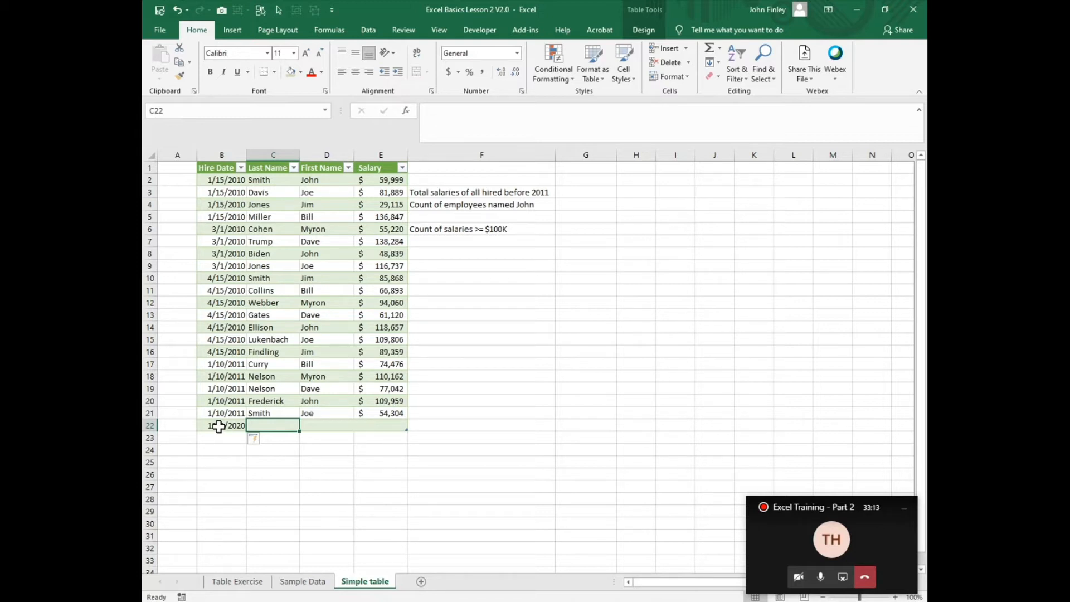
text(F)
text(inley)
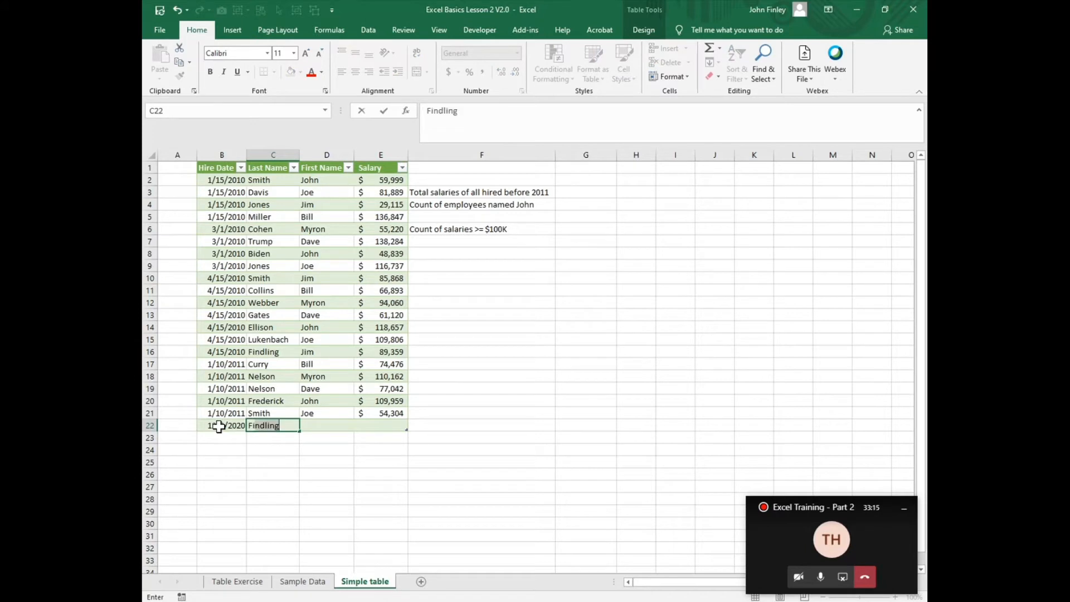
key(Tab)
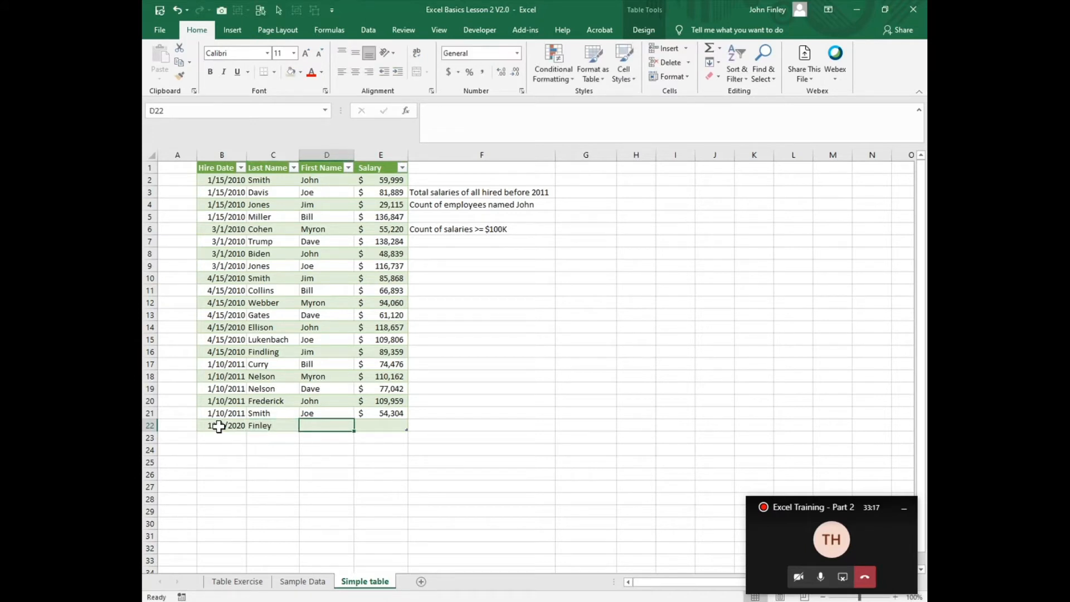
- Complete the new row by entering the employee's first name and a salary of 25000
text(John)
key(Tab)
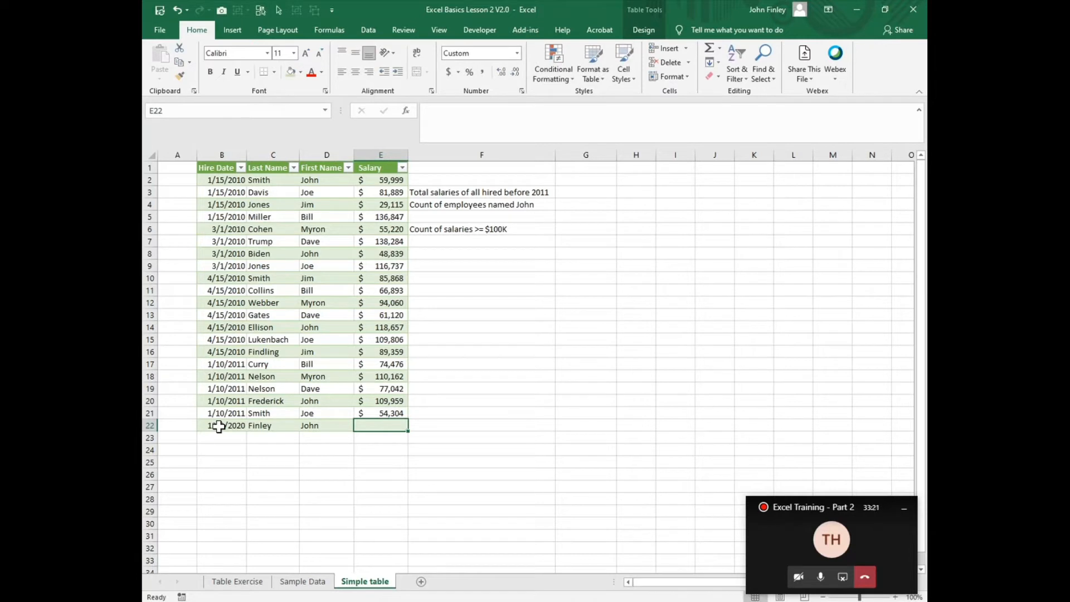
text(25000)
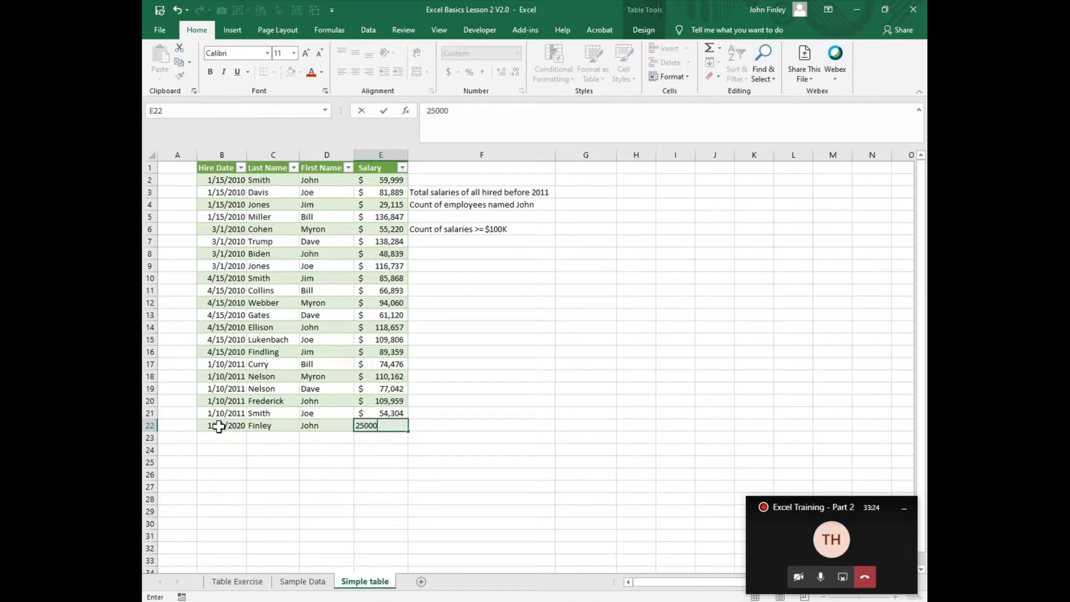
key(Return)
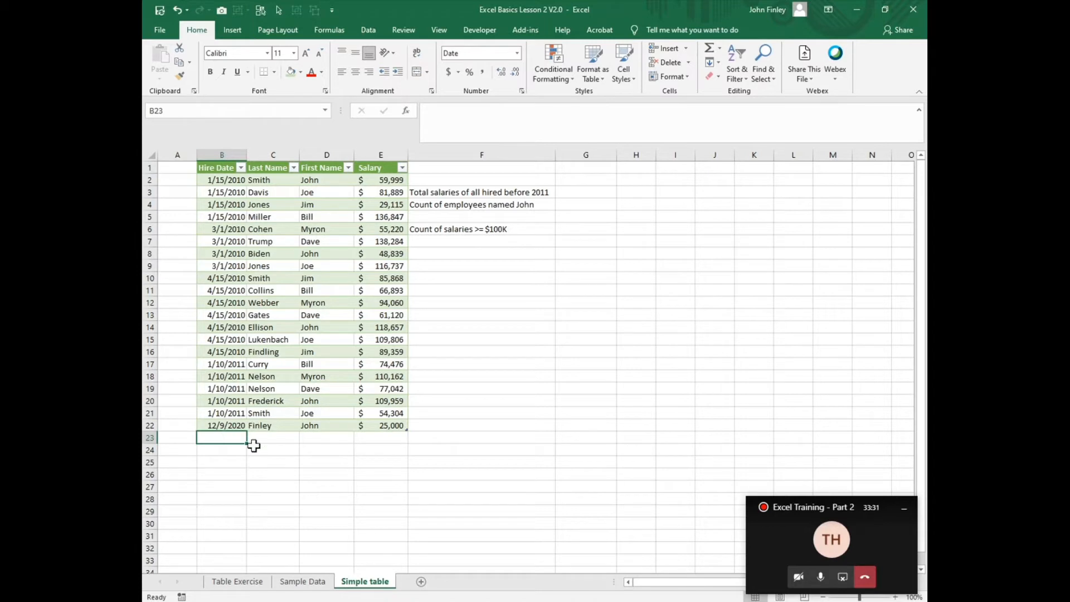
- Rename the table Tbl_HireData
click(230, 425)
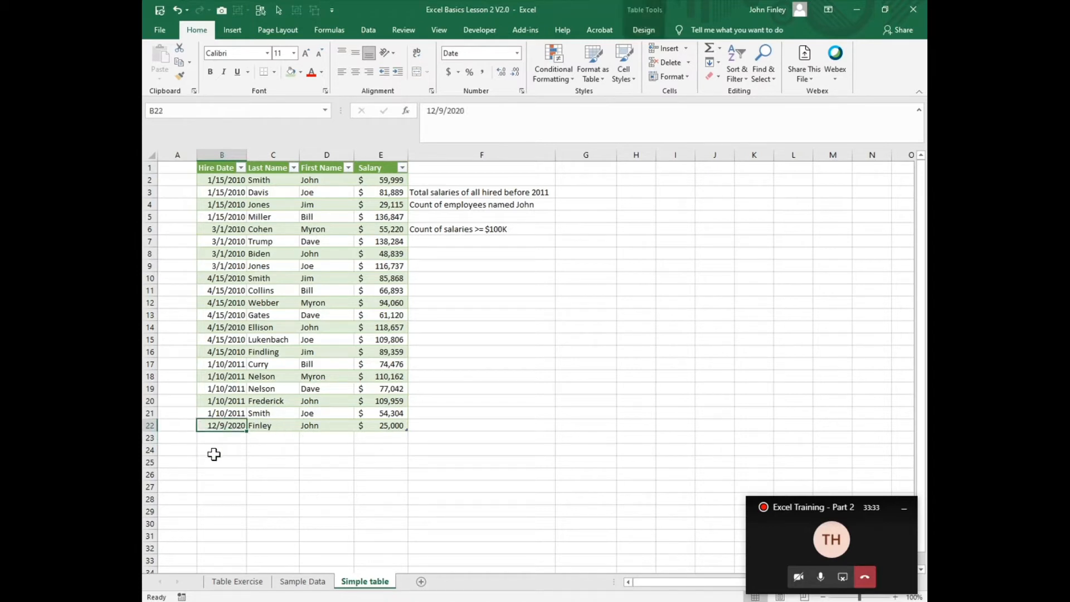
click(225, 438)
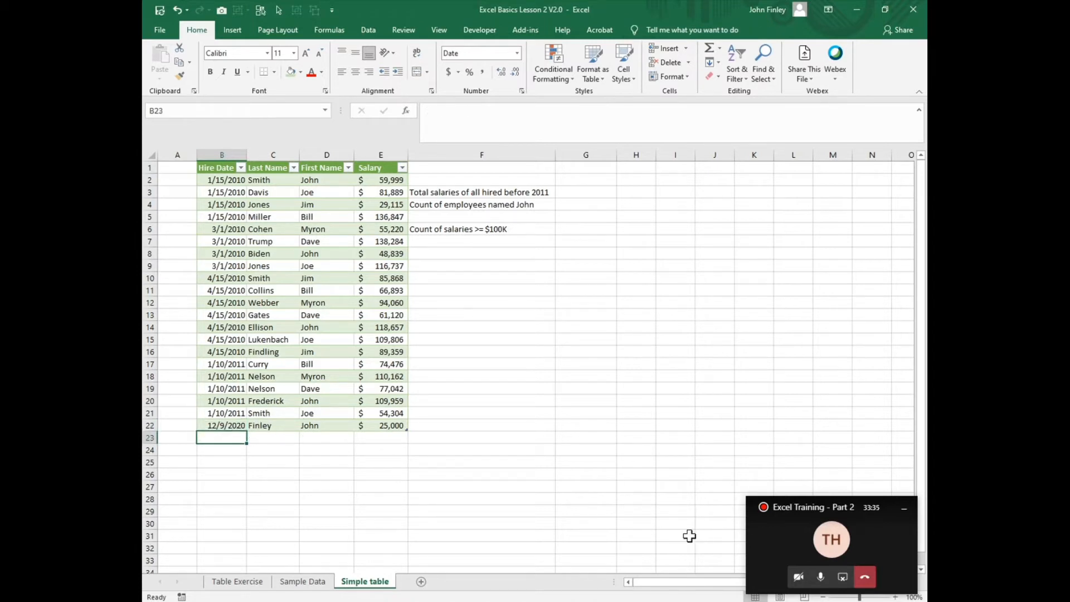
click(269, 233)
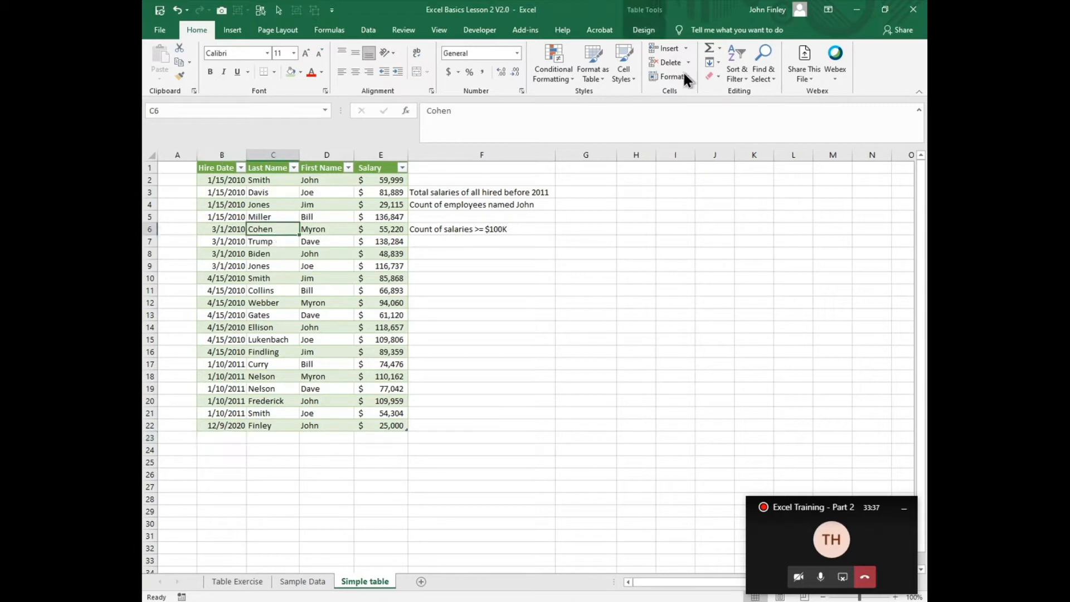
click(645, 30)
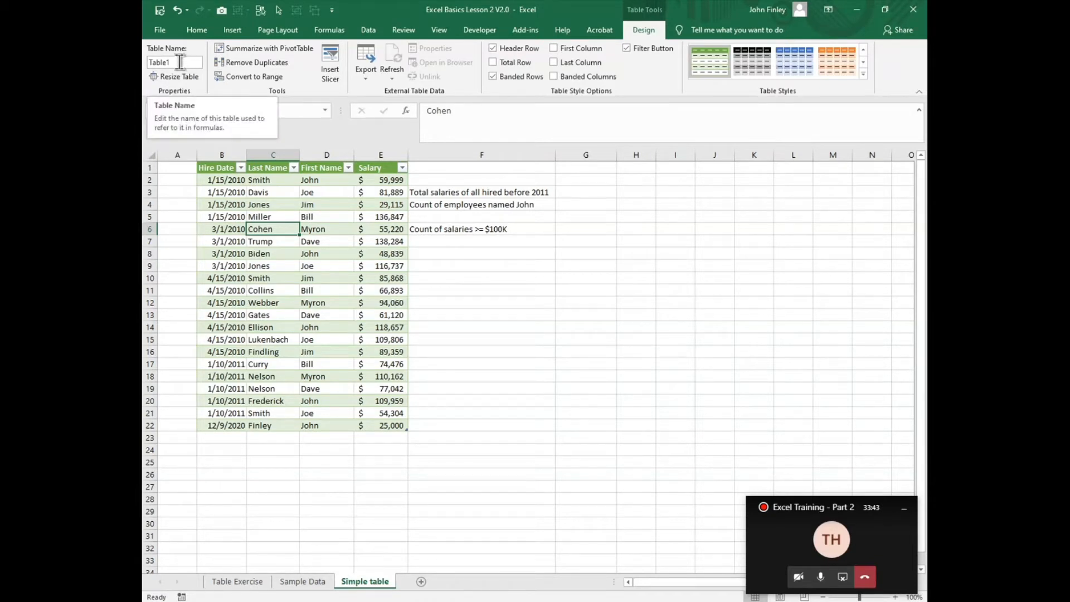
drag(148, 63, 156, 65)
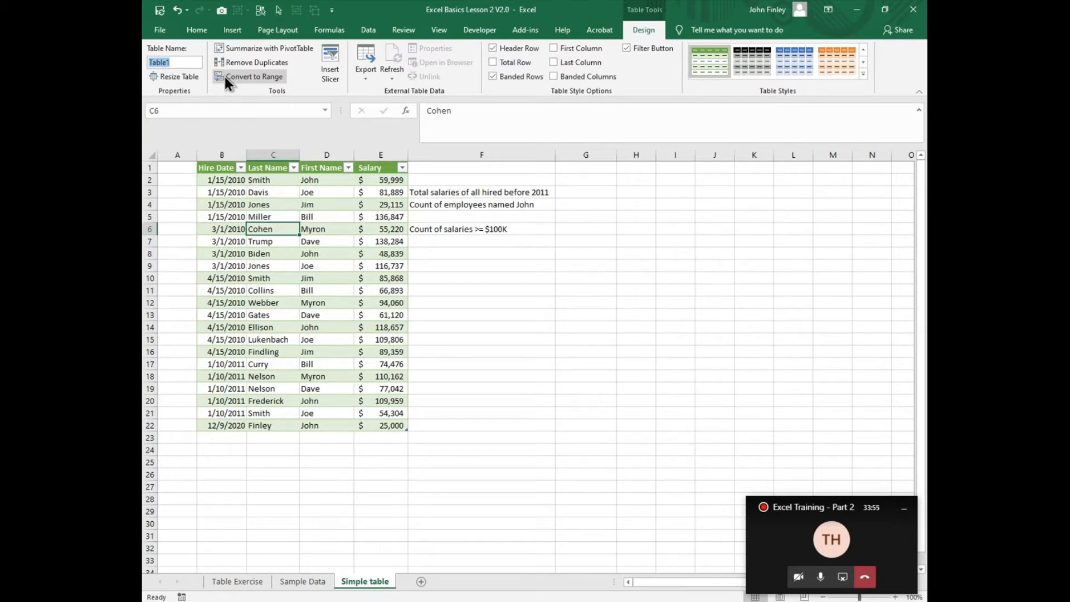
text(Tbl)
text(_HireData)
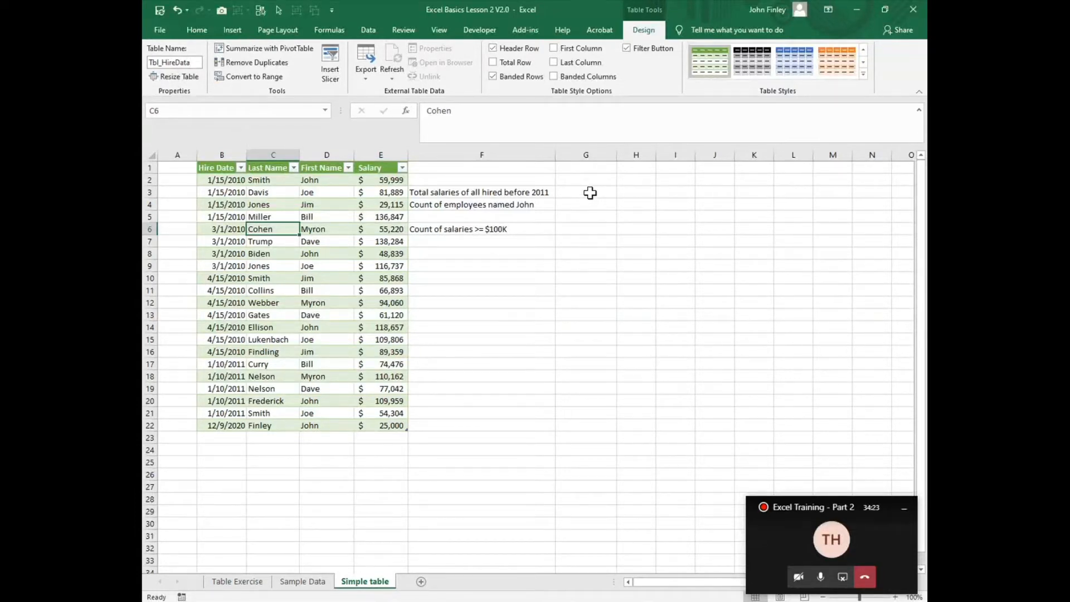
- Review the table design options and the presentation slides on table design, naming tables and writing formulas with tables
click(590, 194)
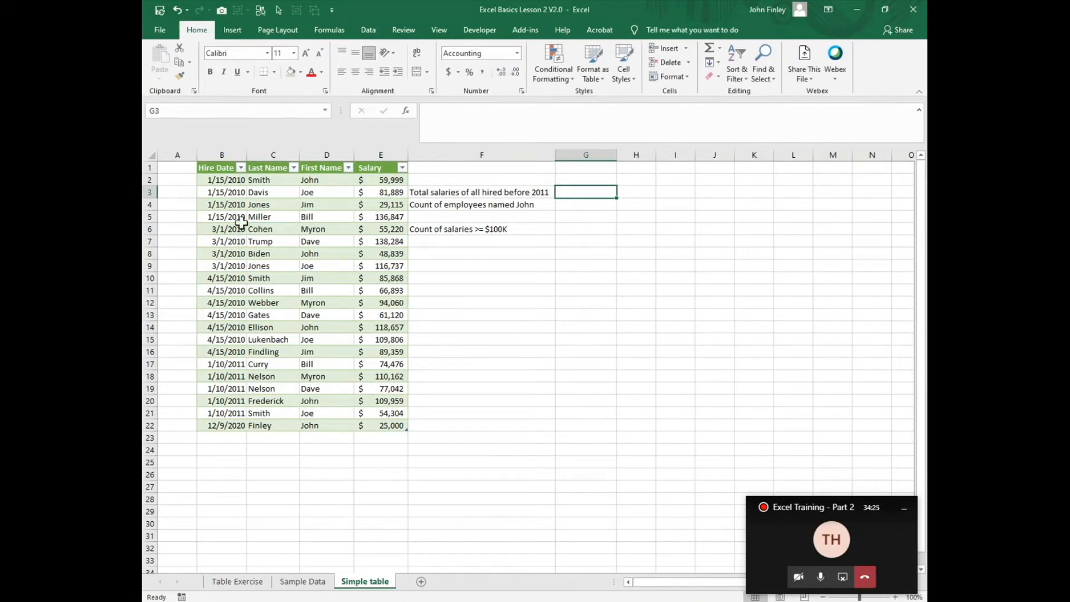
drag(250, 205, 245, 220)
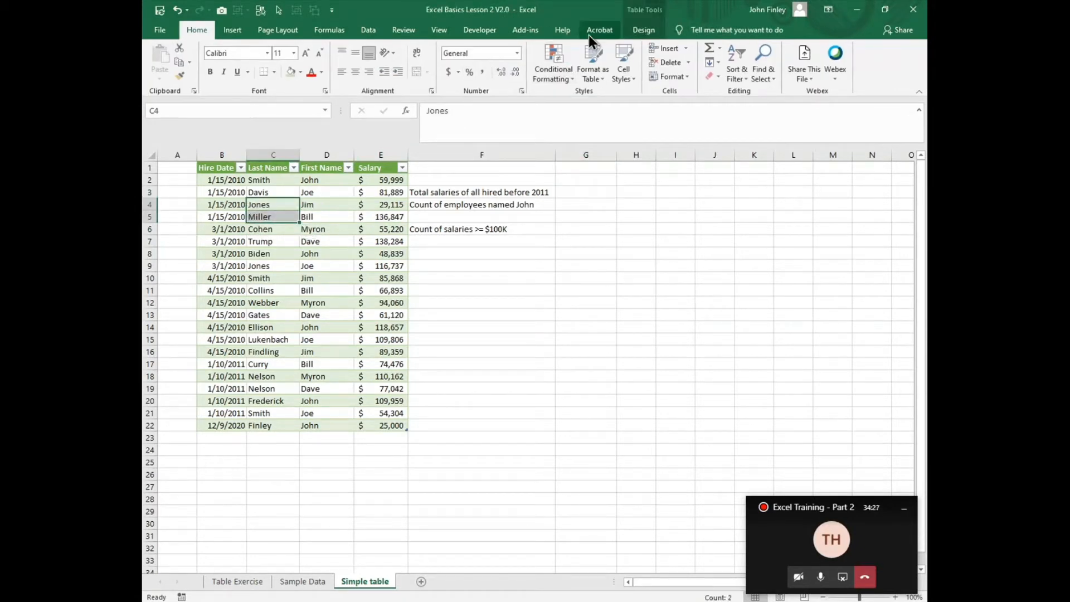
click(640, 31)
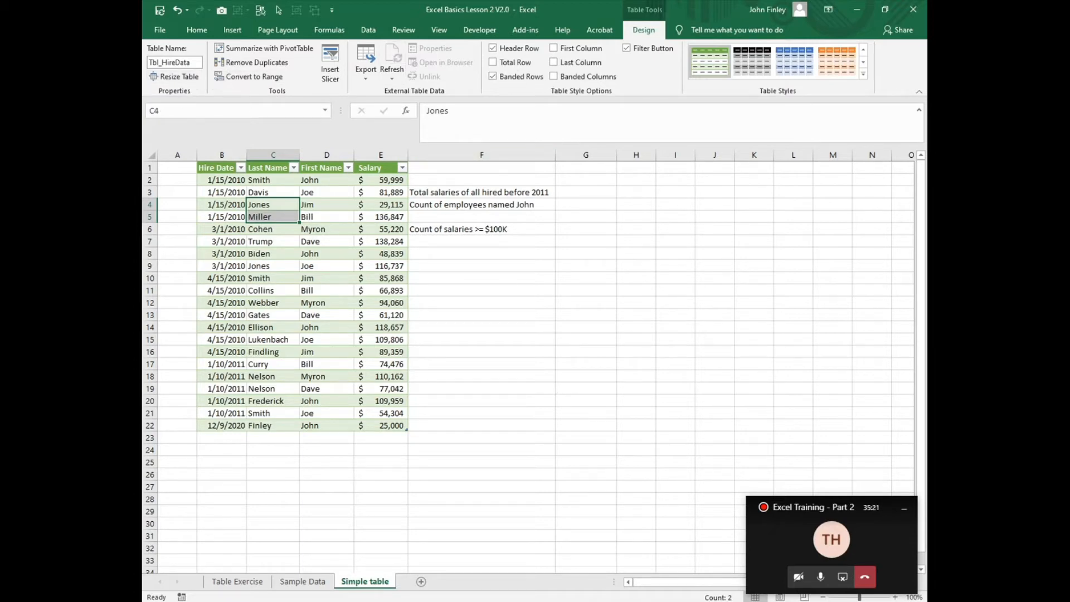
key(alt+Tab)
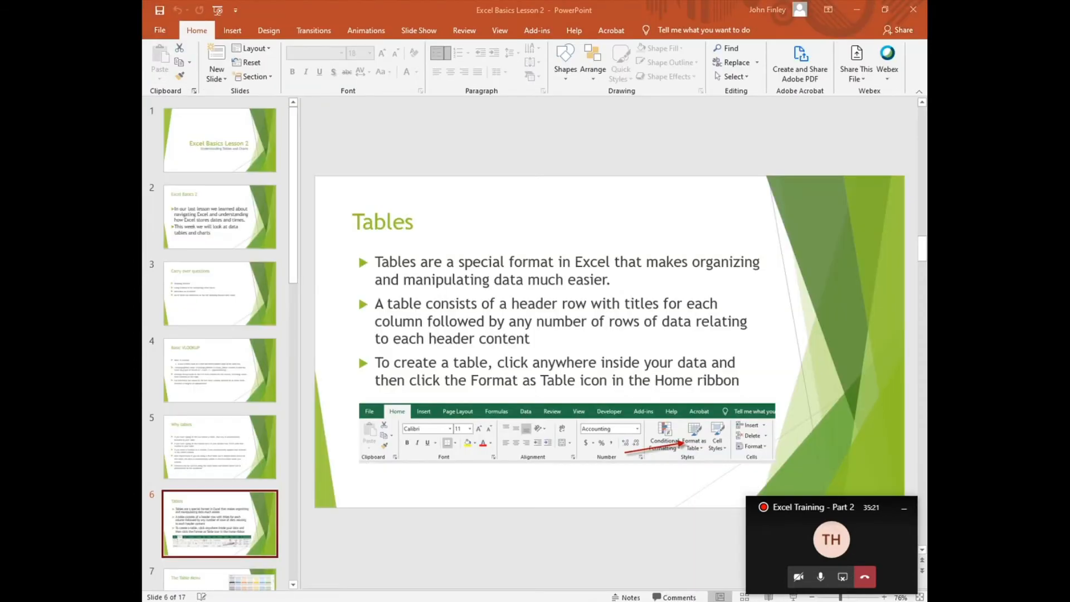
click(230, 316)
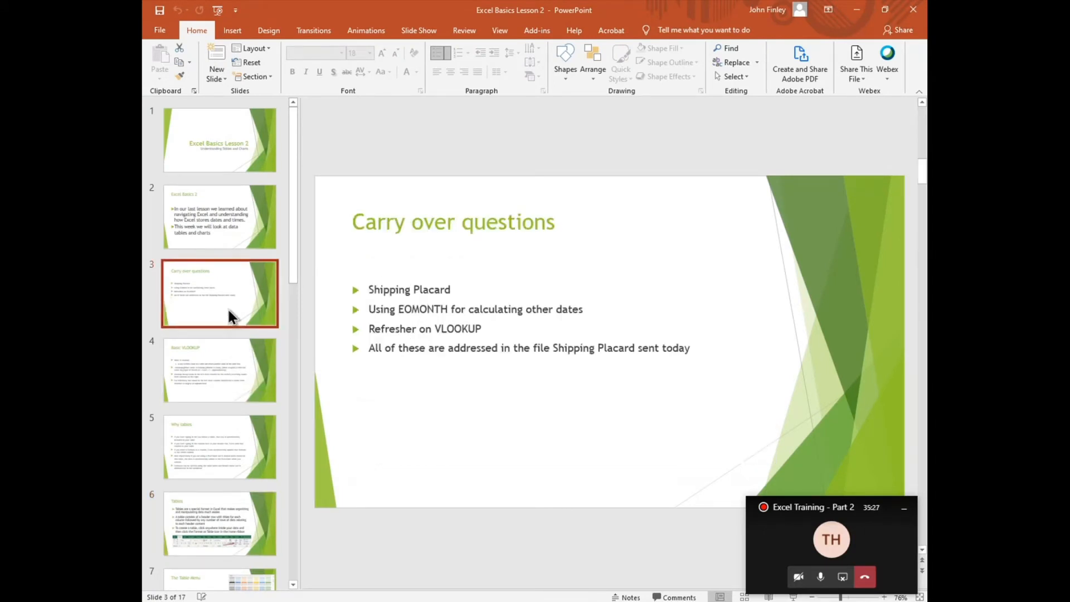
key(Down)
key(Down)
key(Down)
key(Down)
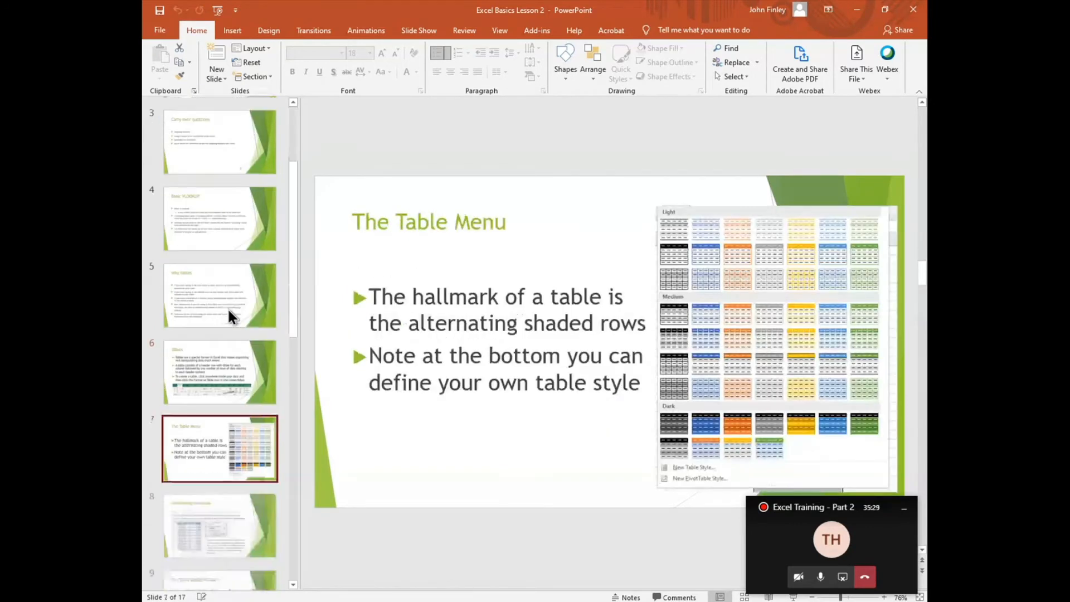
key(Down)
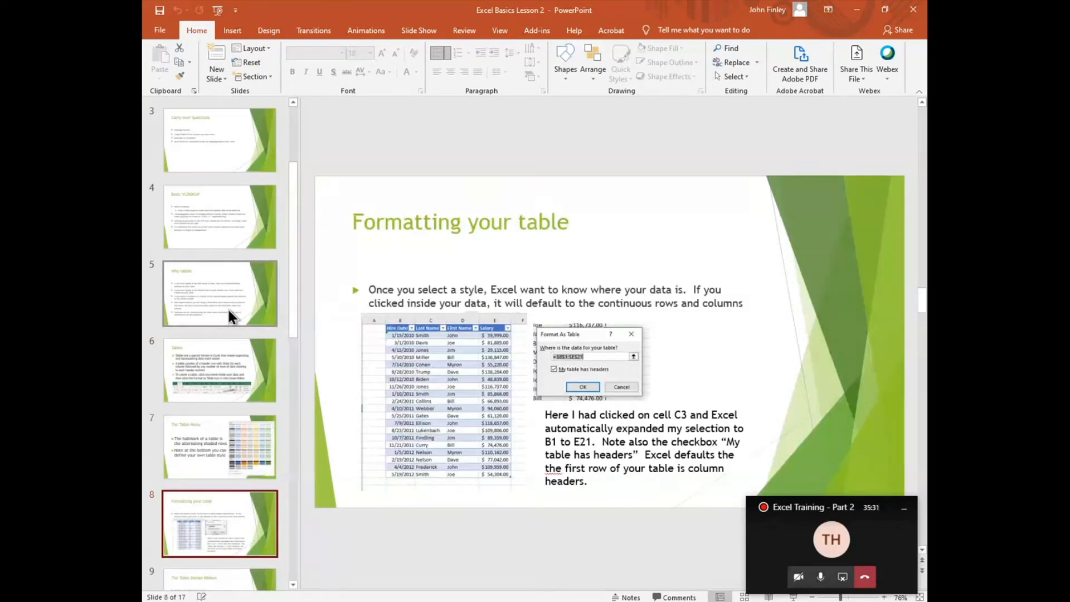
key(Down)
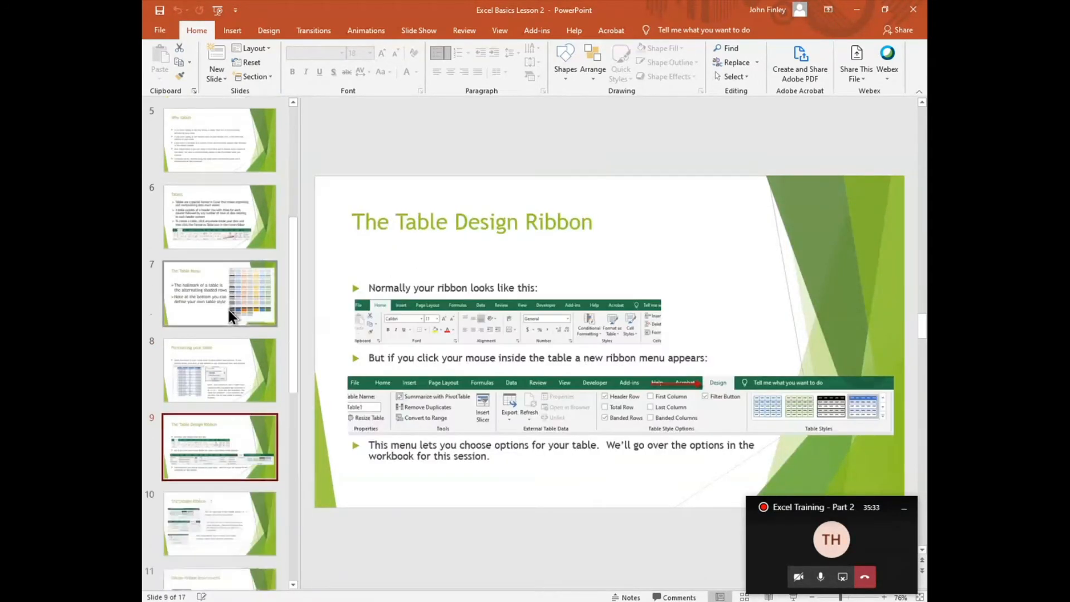
key(Down)
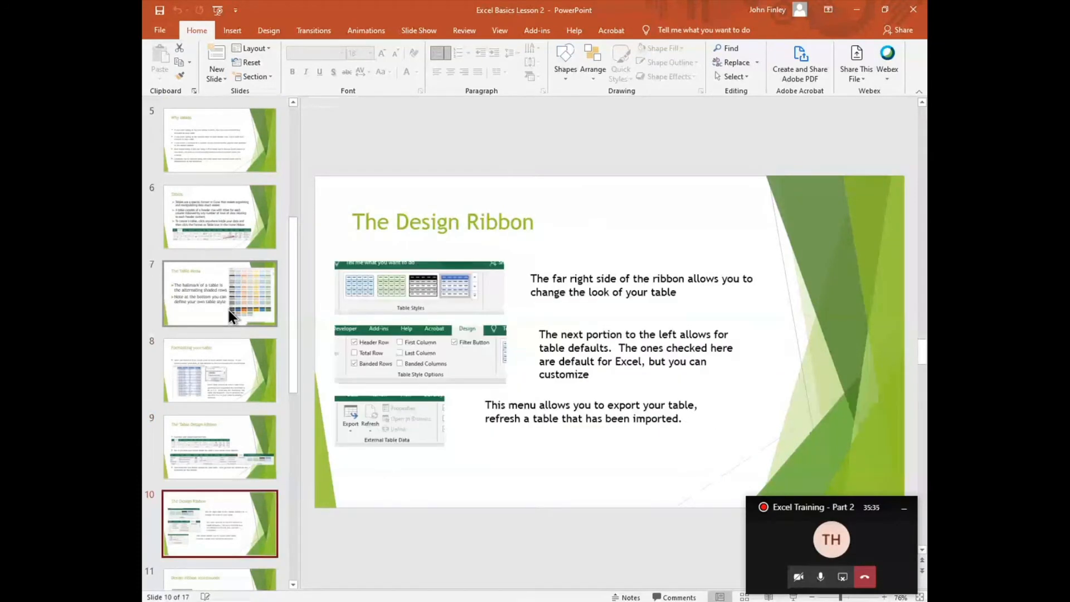
key(Down)
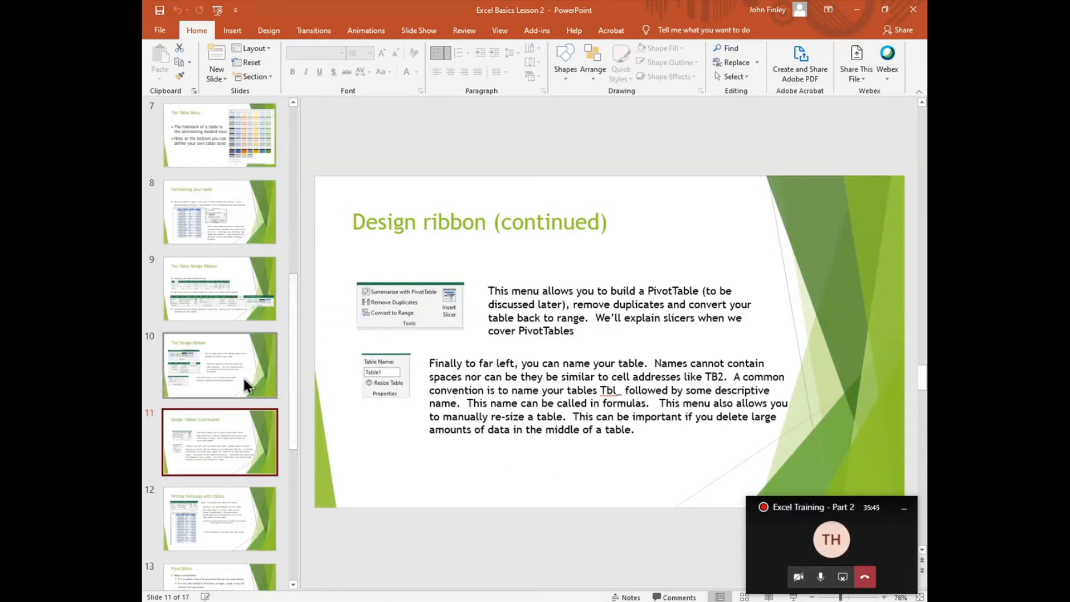
key(Page_Down)
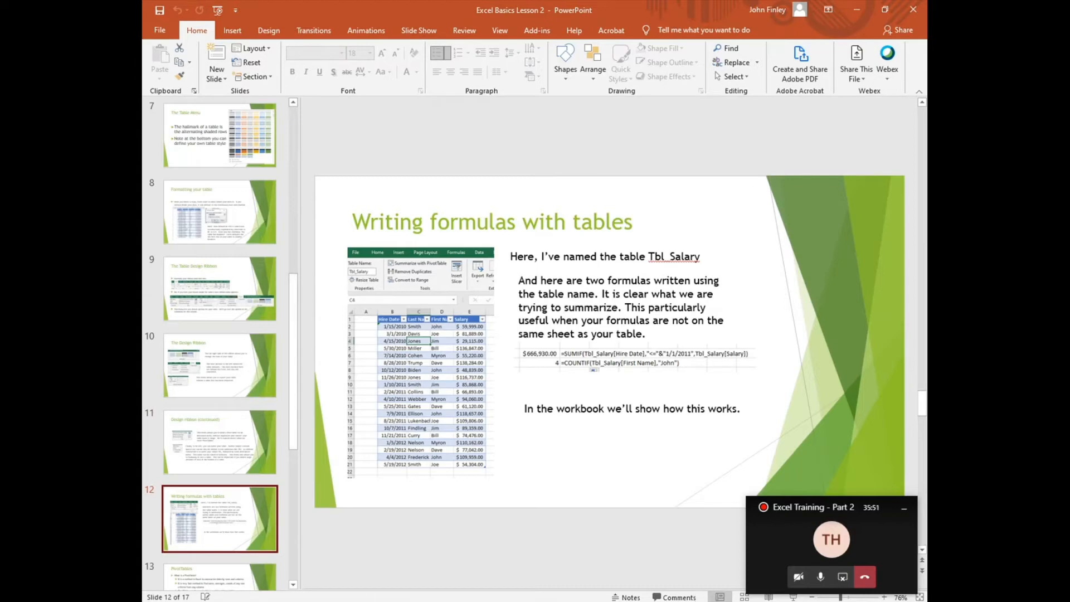
mouse_move(580, 601)
click(592, 577)
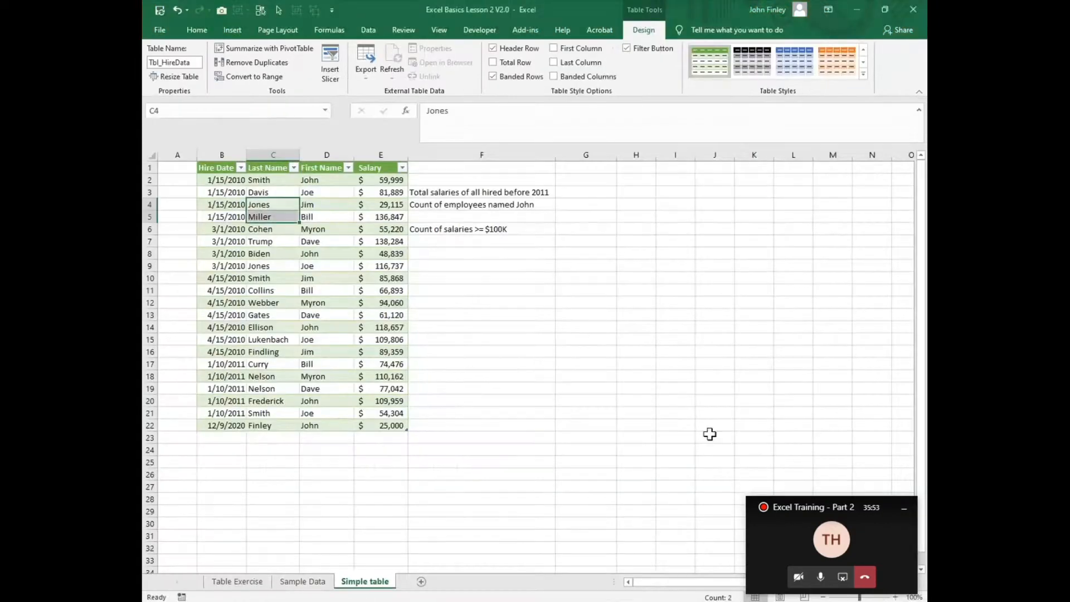
- In G3, start a SUMIF formula using Tbl_HireData[Hire Date] as the range
click(579, 192)
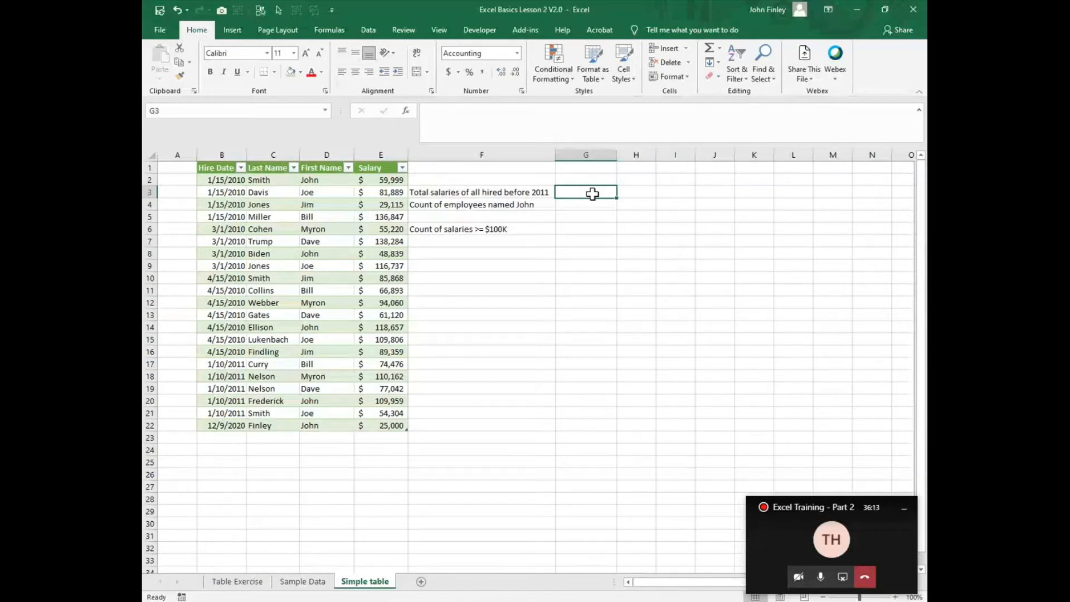
text(=s)
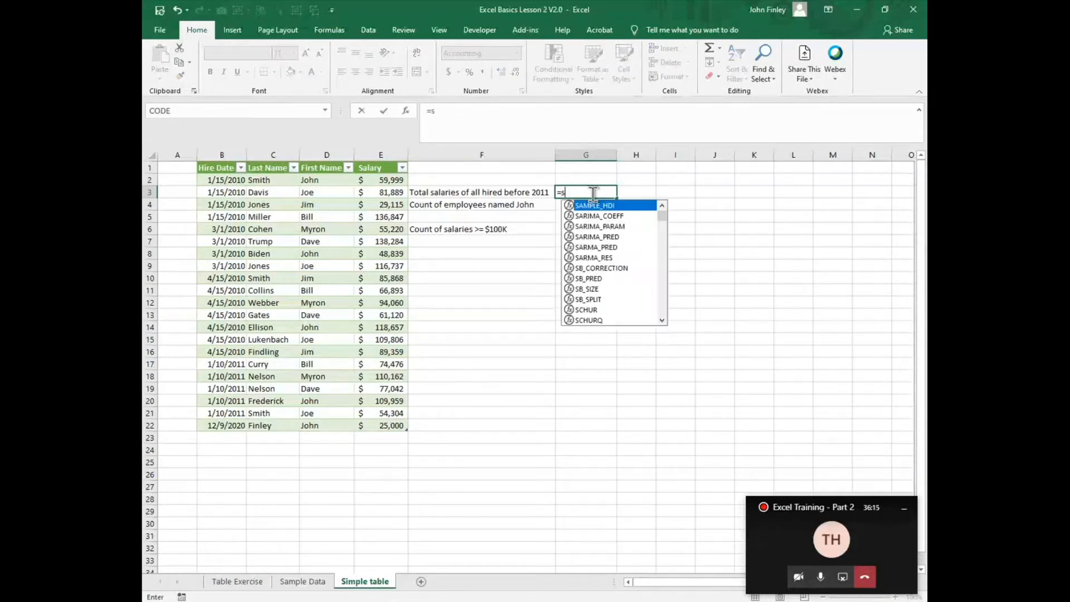
text(umif)
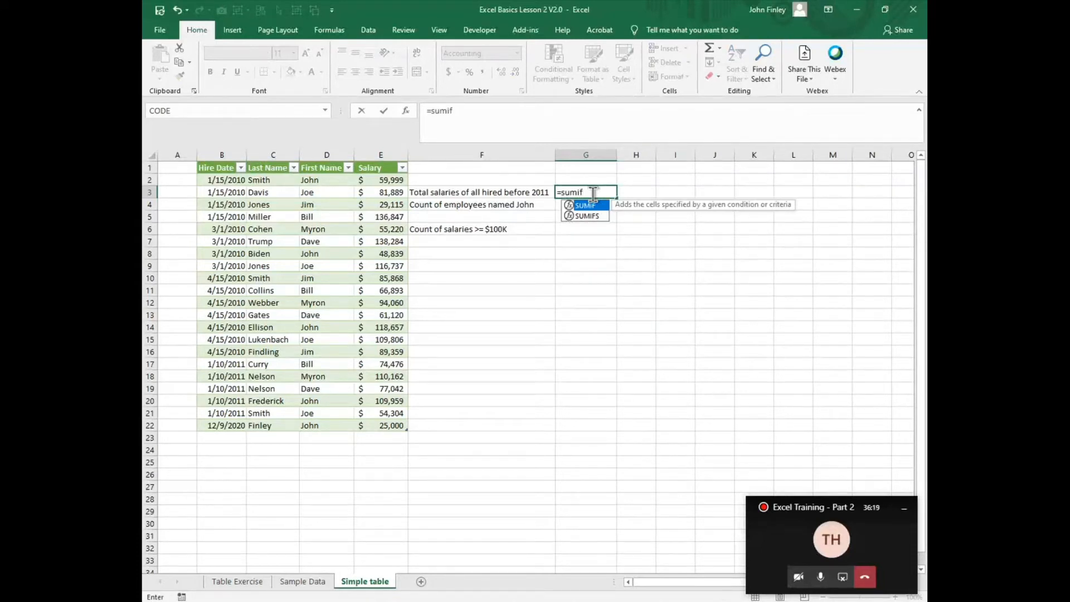
text(()
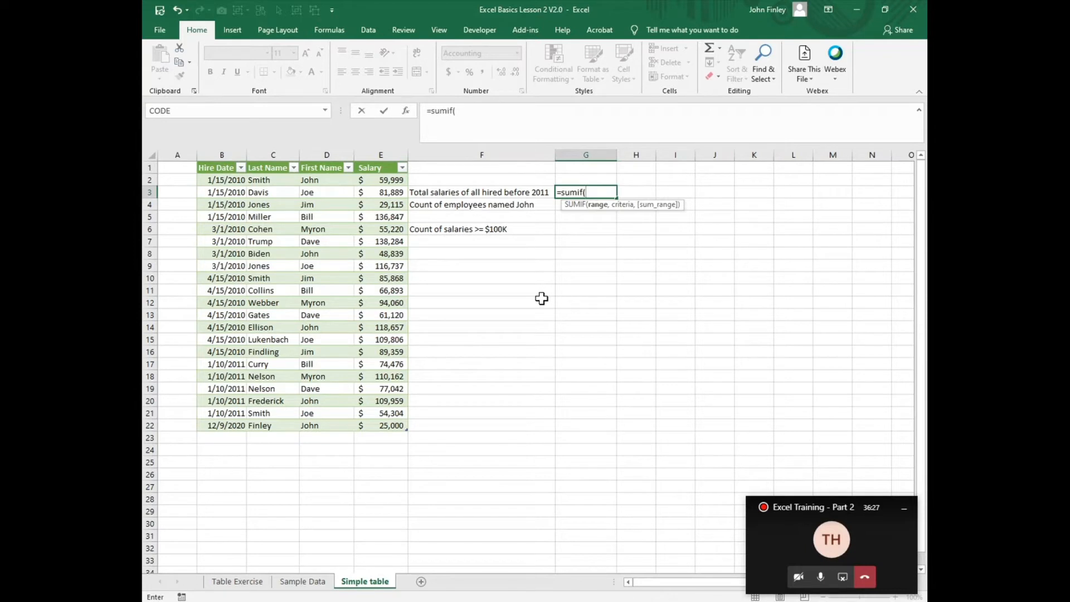
text(tbl)
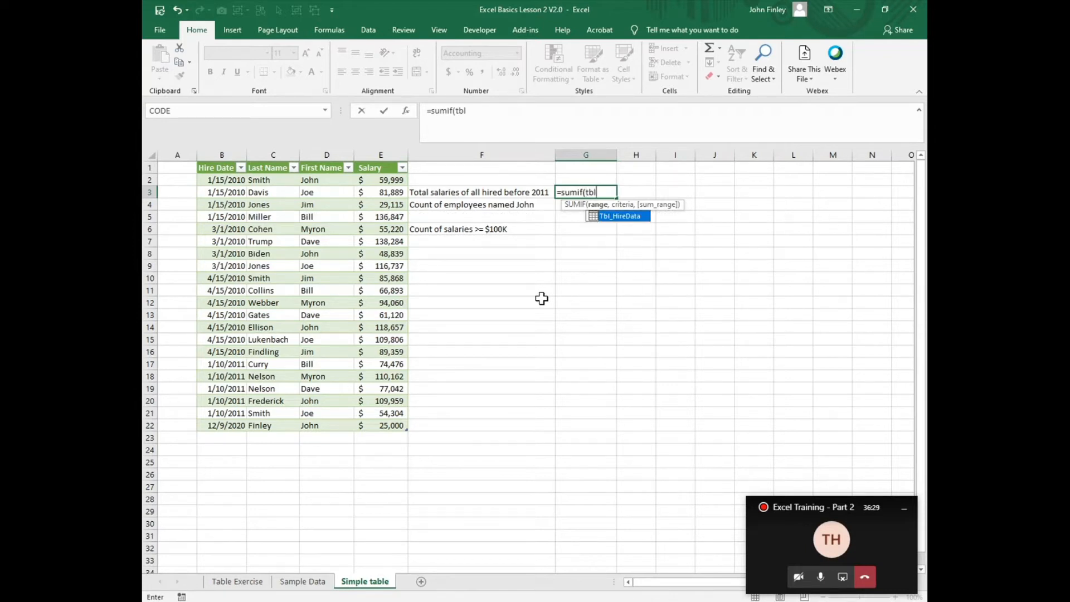
double_click(624, 216)
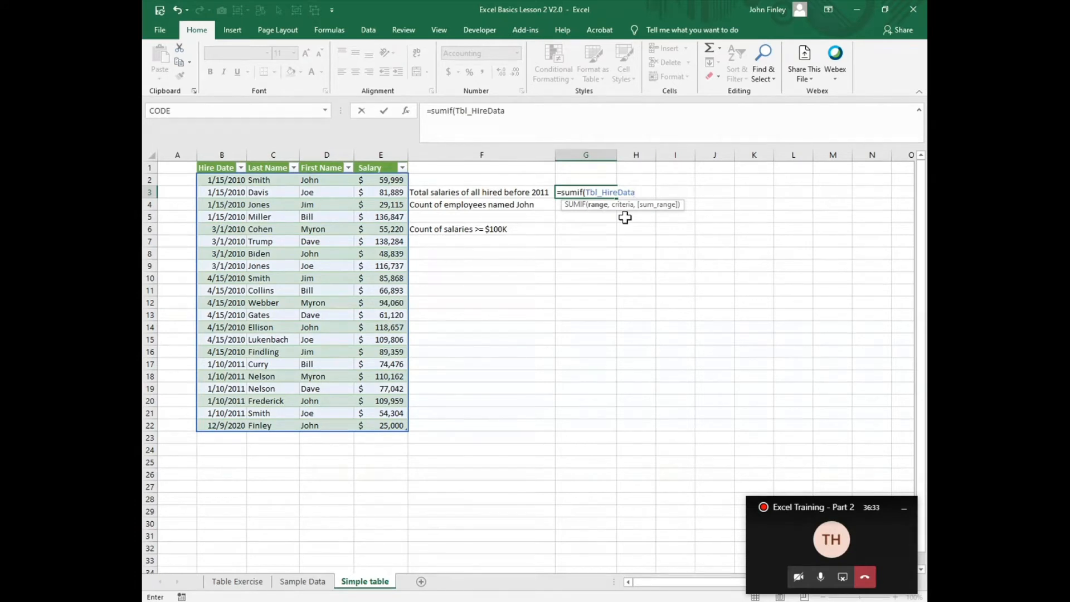
text([)
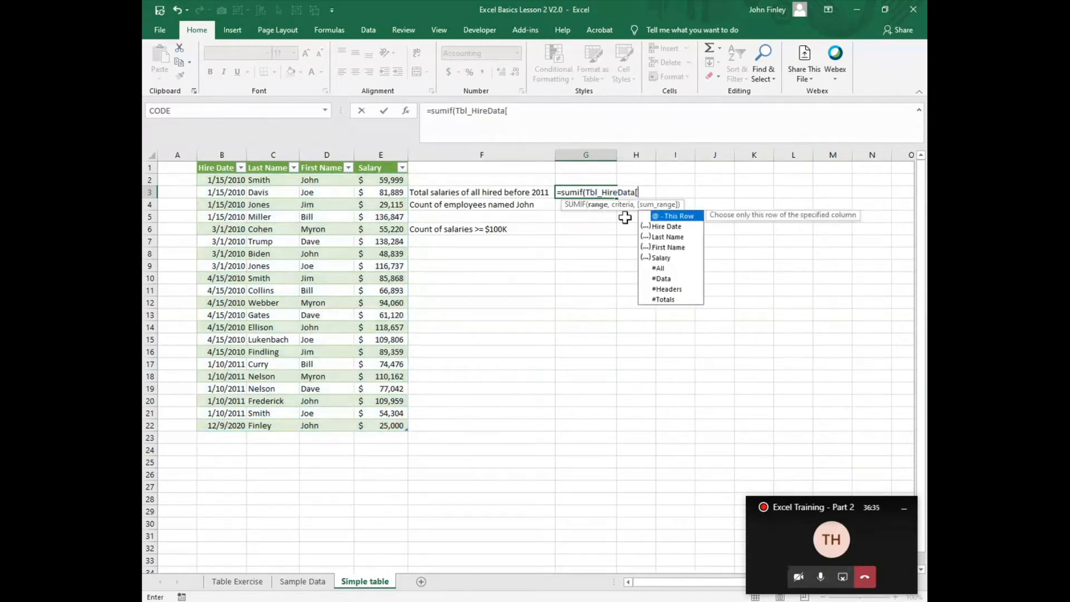
double_click(669, 230)
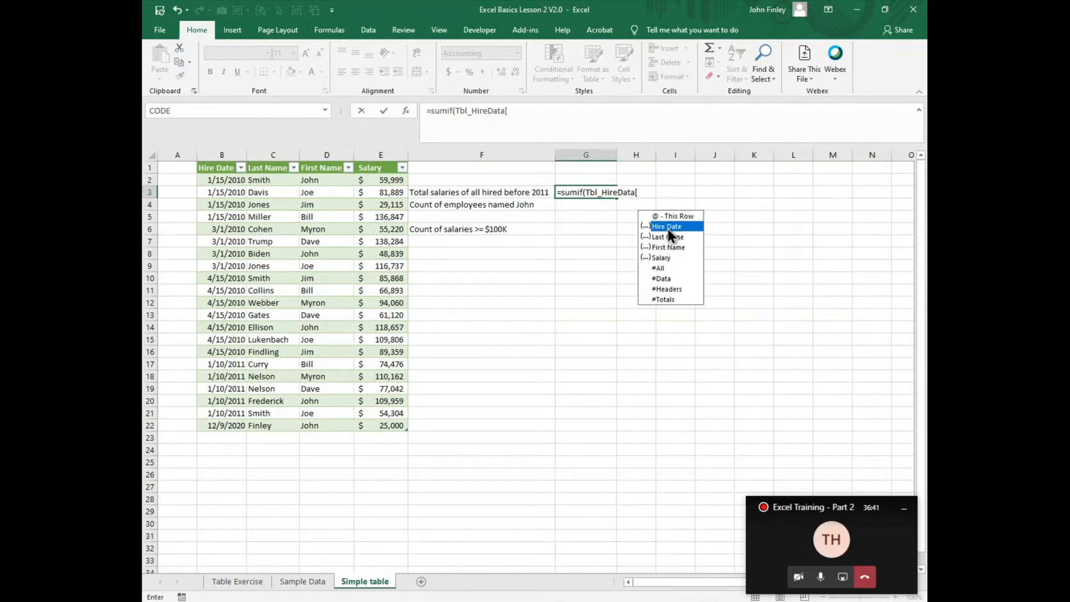
text(])
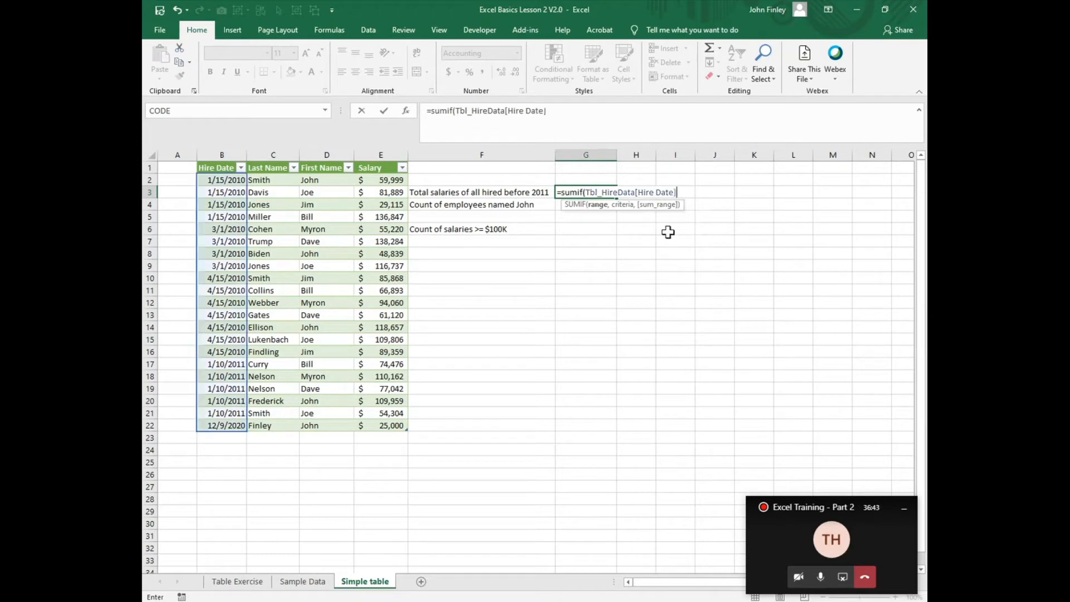
text(,"<01/)
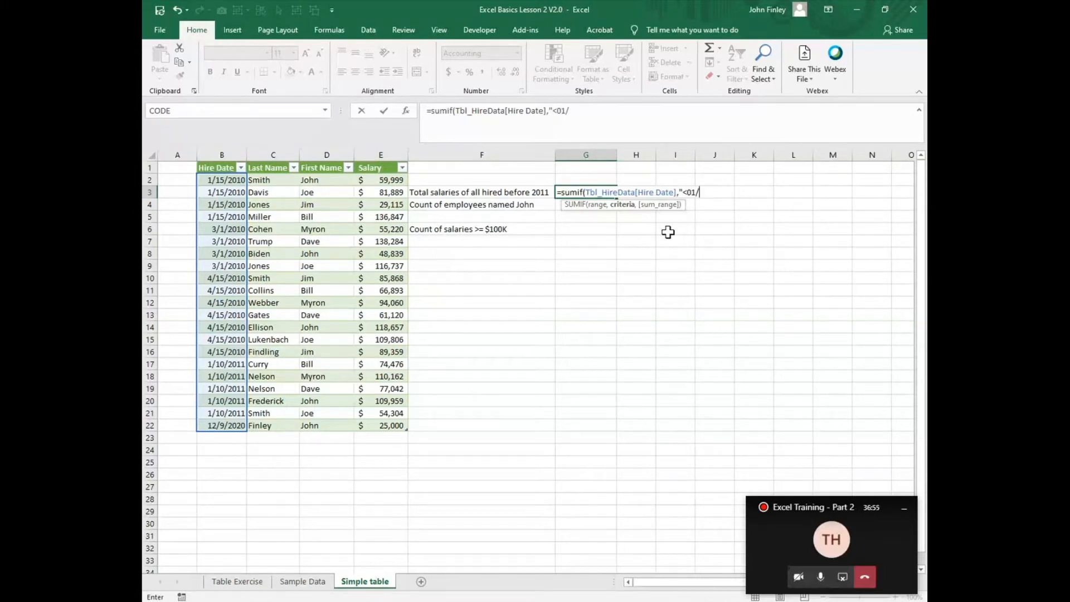
text(01/2011",)
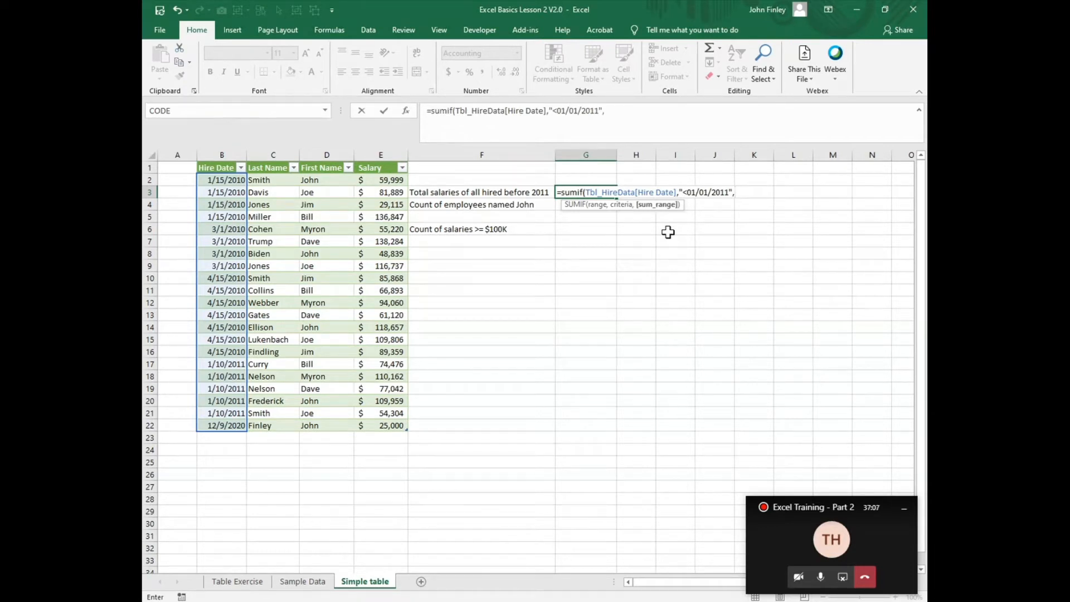
text(tbl)
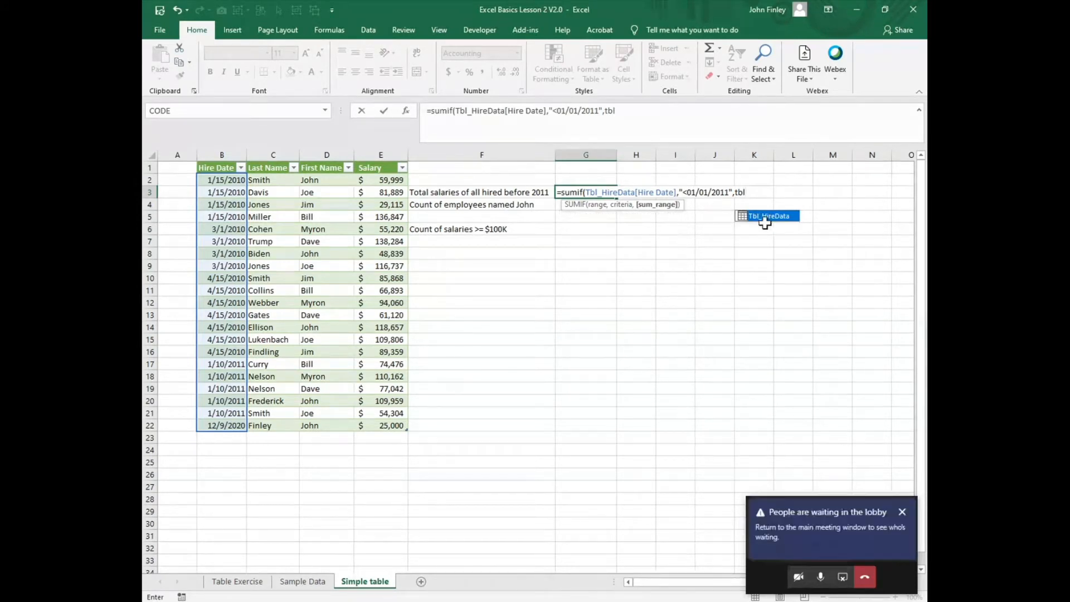
- Finish the SUMIF with Tbl_HireData[Salary] as the sum range and enter the formula
double_click(764, 216)
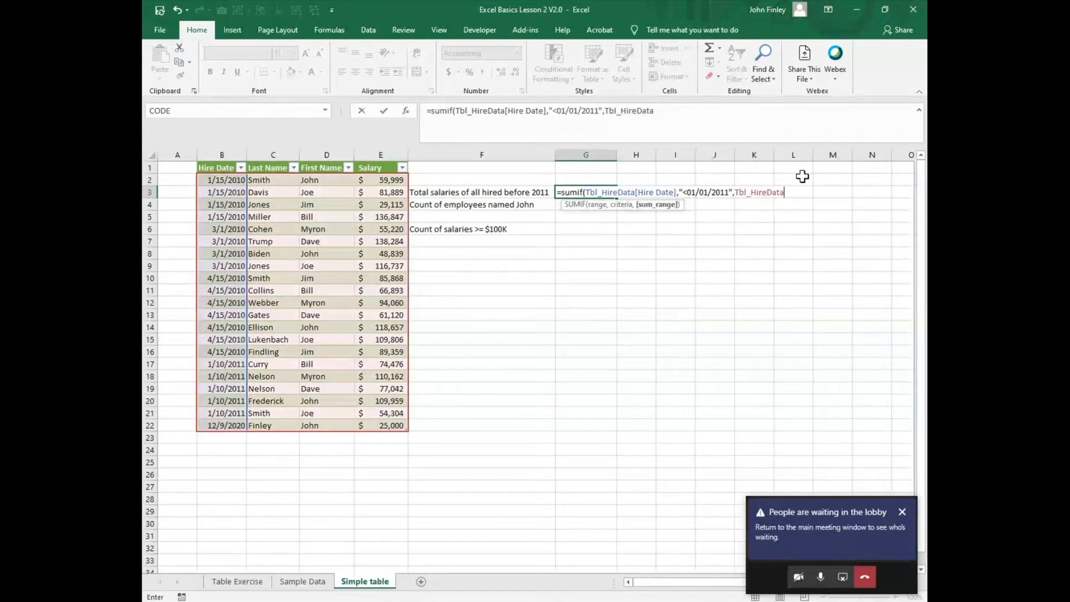
text([)
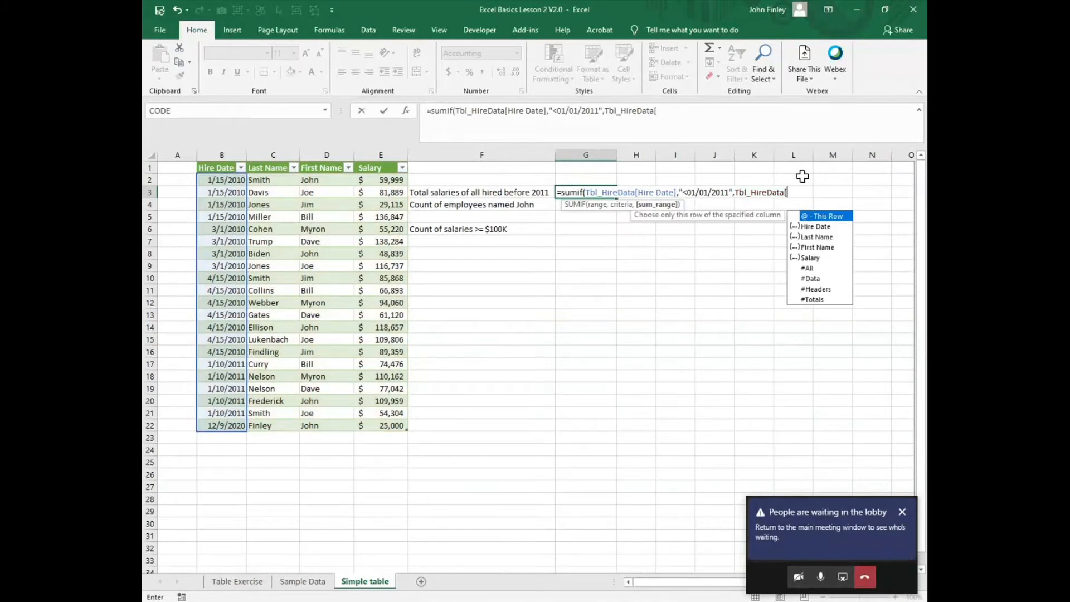
double_click(810, 257)
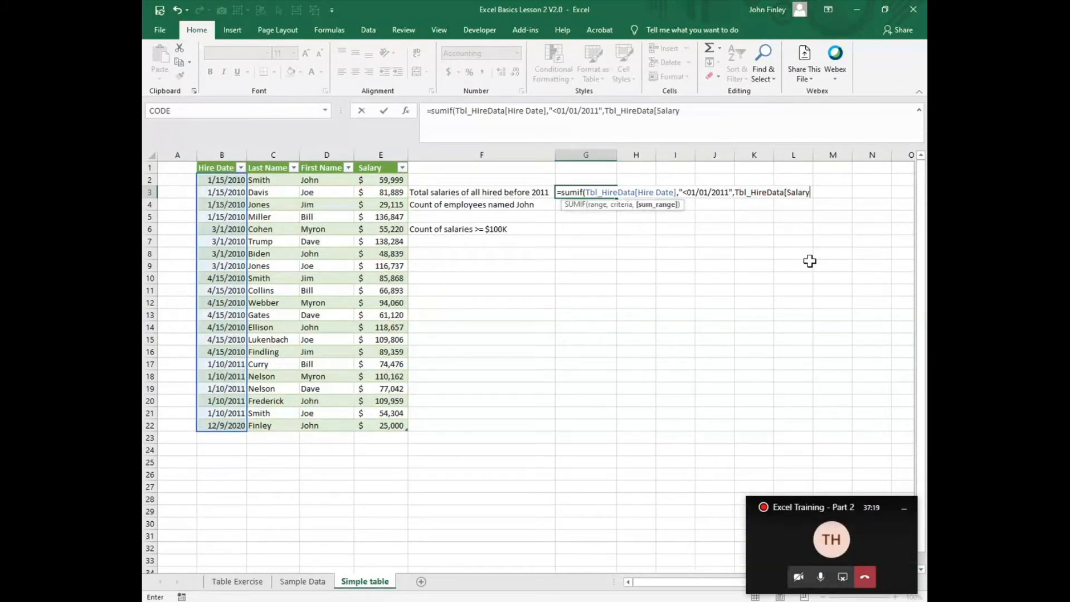
text(])
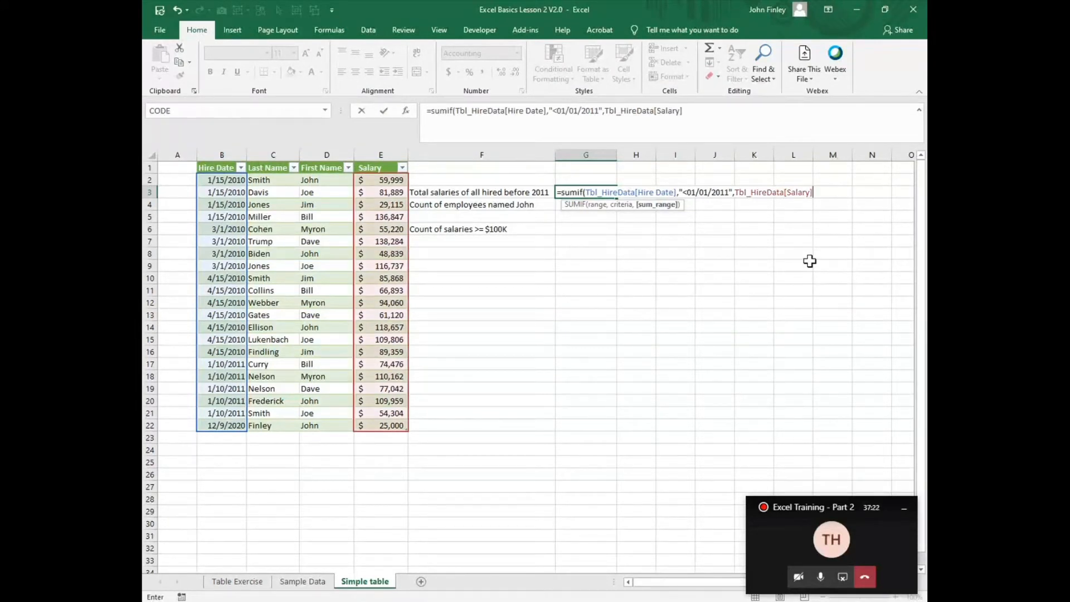
text())
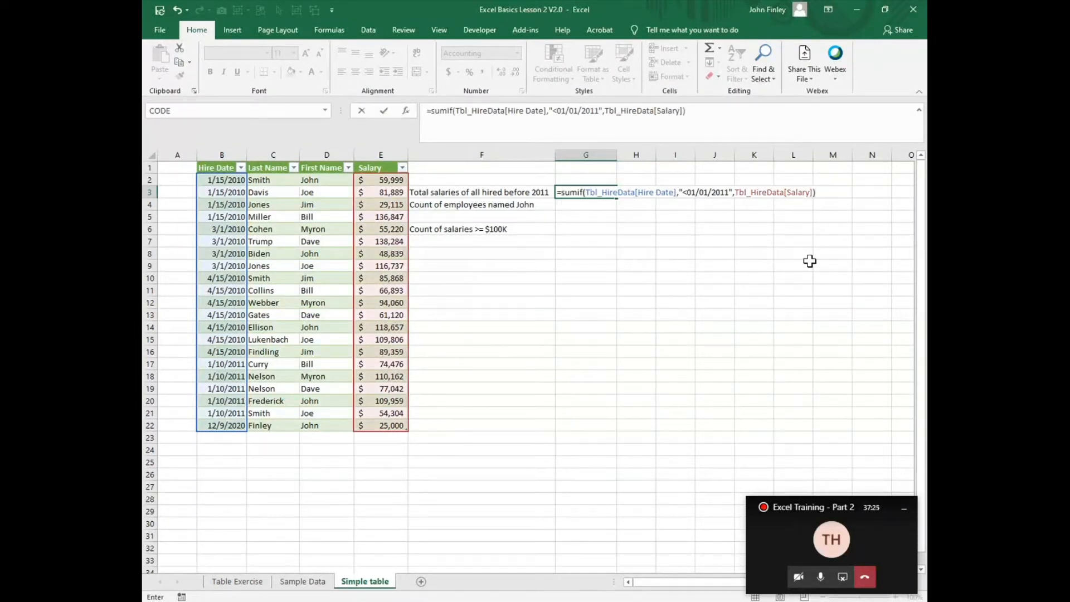
key(Return)
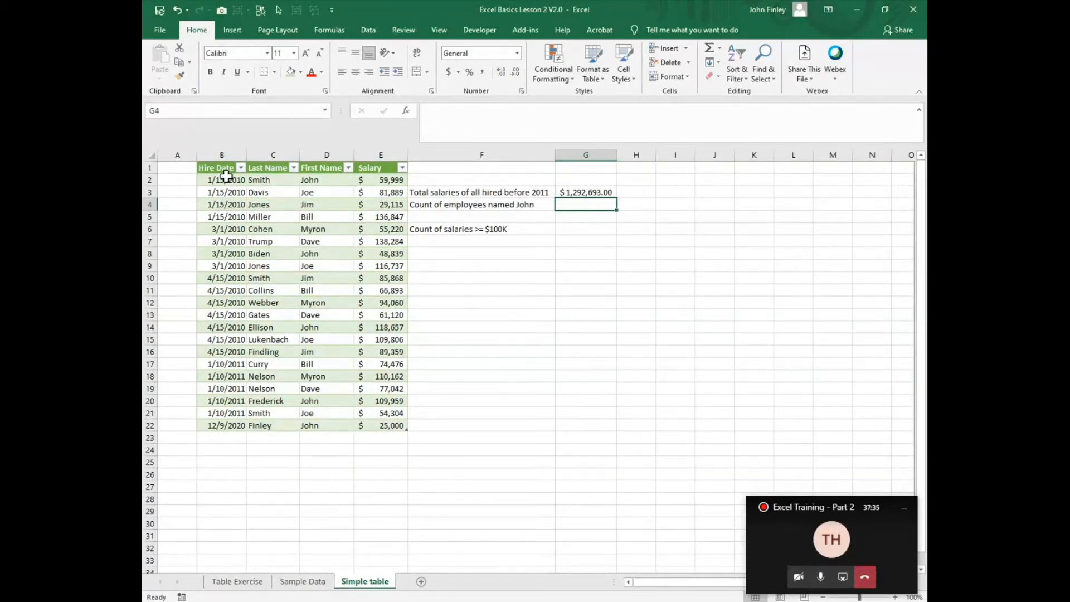
- Filter the Hire Date column to show only 2010 hires and select their salaries to check the total
click(241, 168)
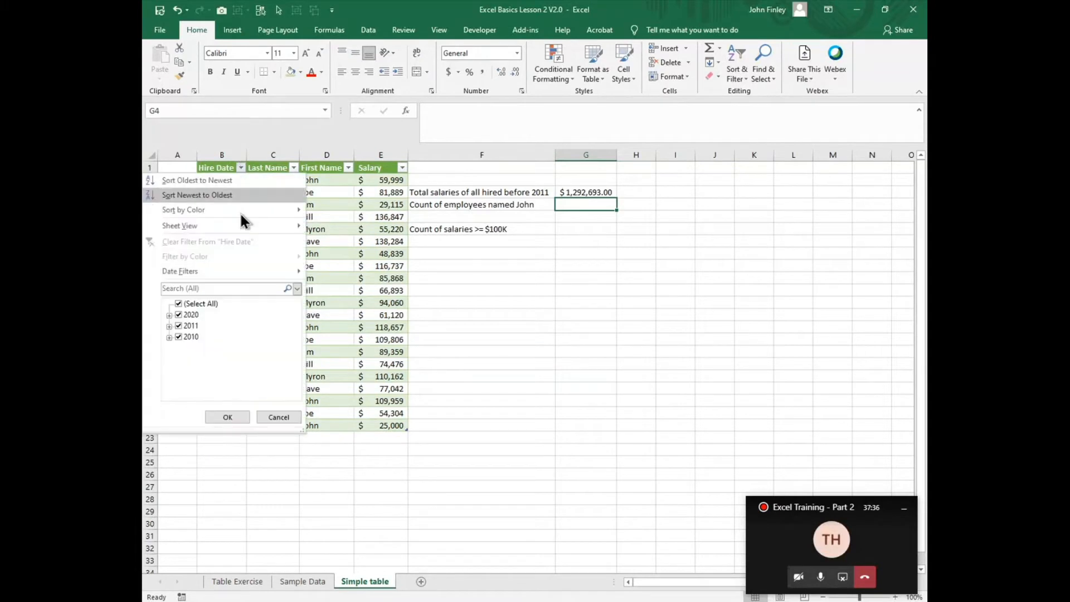
click(177, 326)
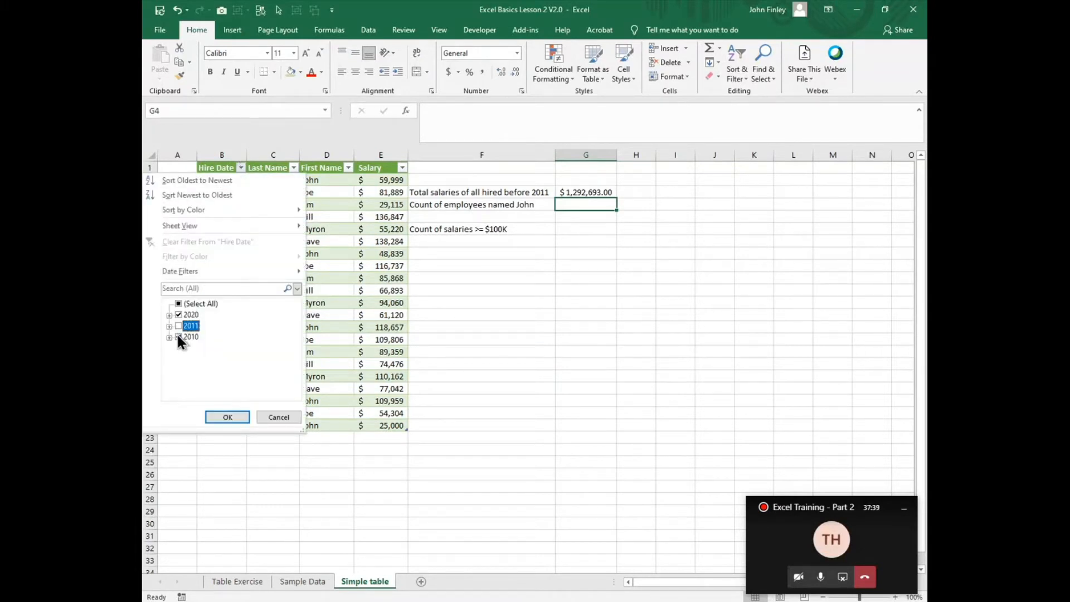
click(178, 336)
click(178, 314)
click(171, 337)
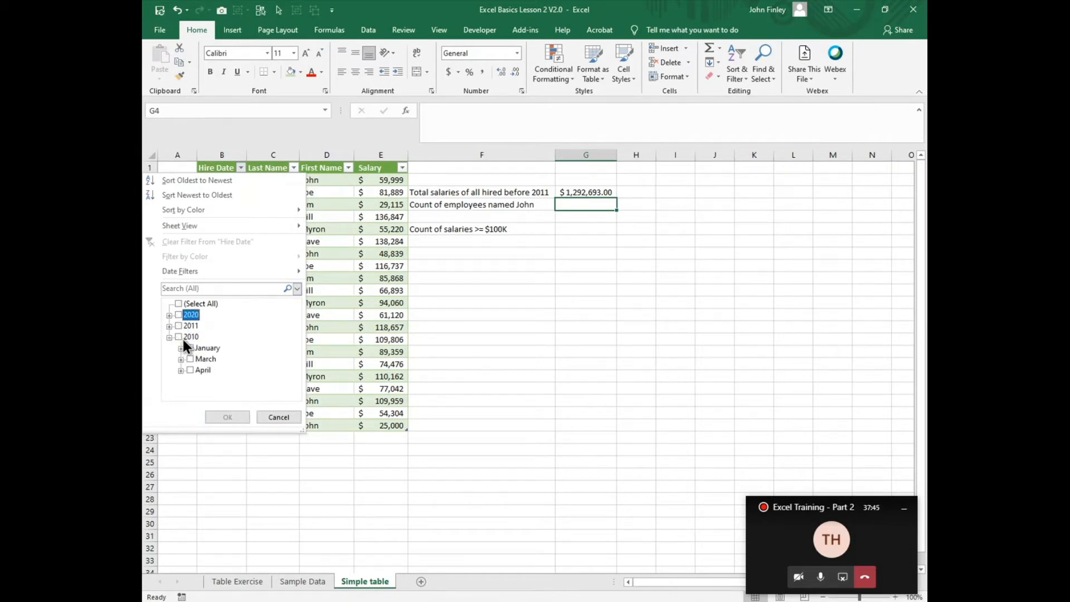
click(181, 337)
click(228, 417)
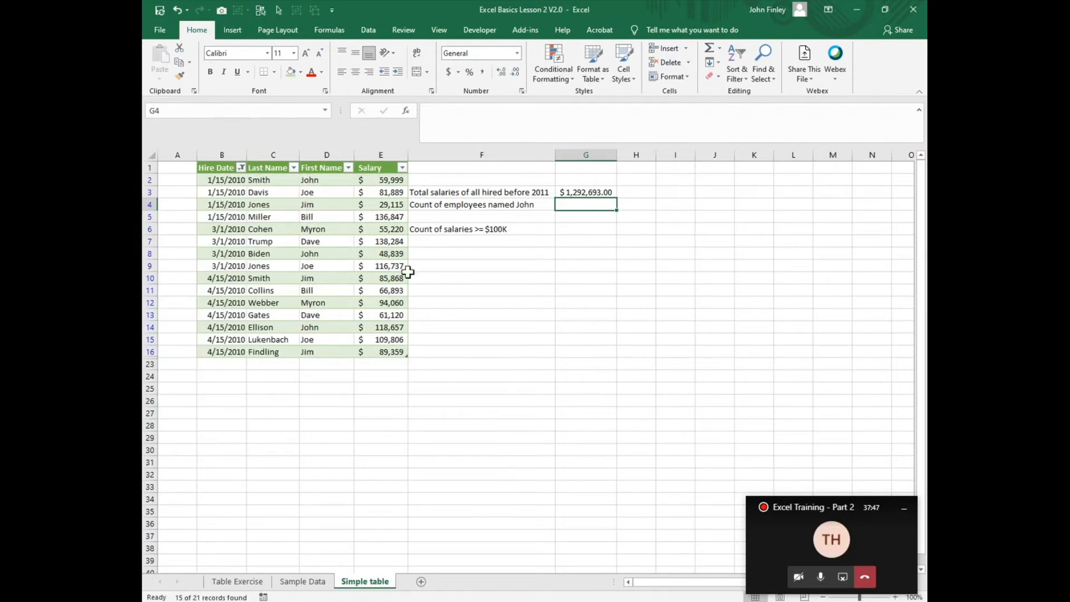
drag(371, 180, 362, 349)
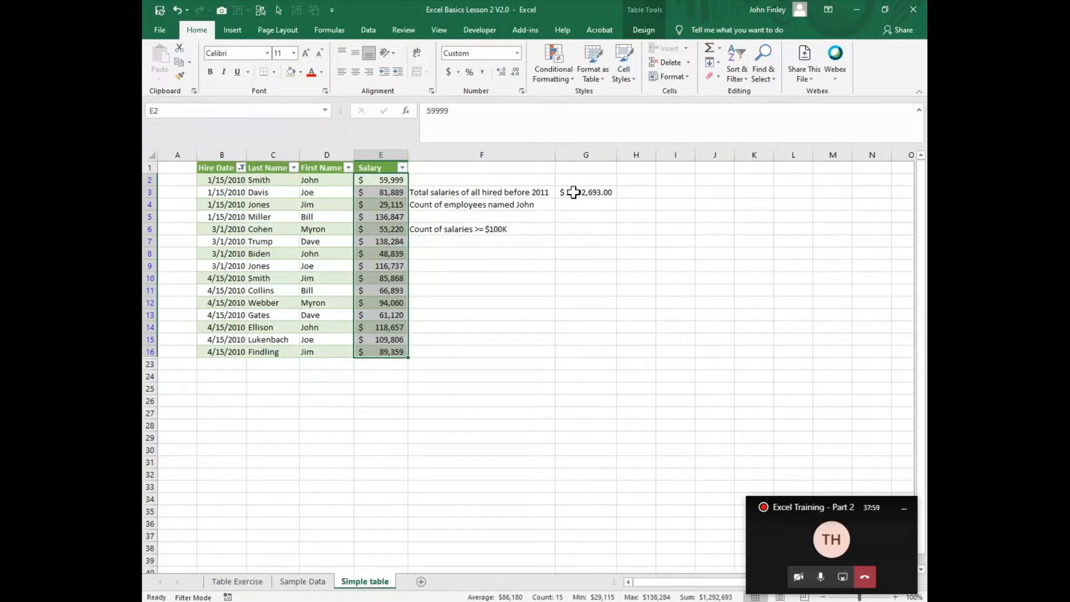
- Clear the Hire Date filter so all years are shown again
click(241, 169)
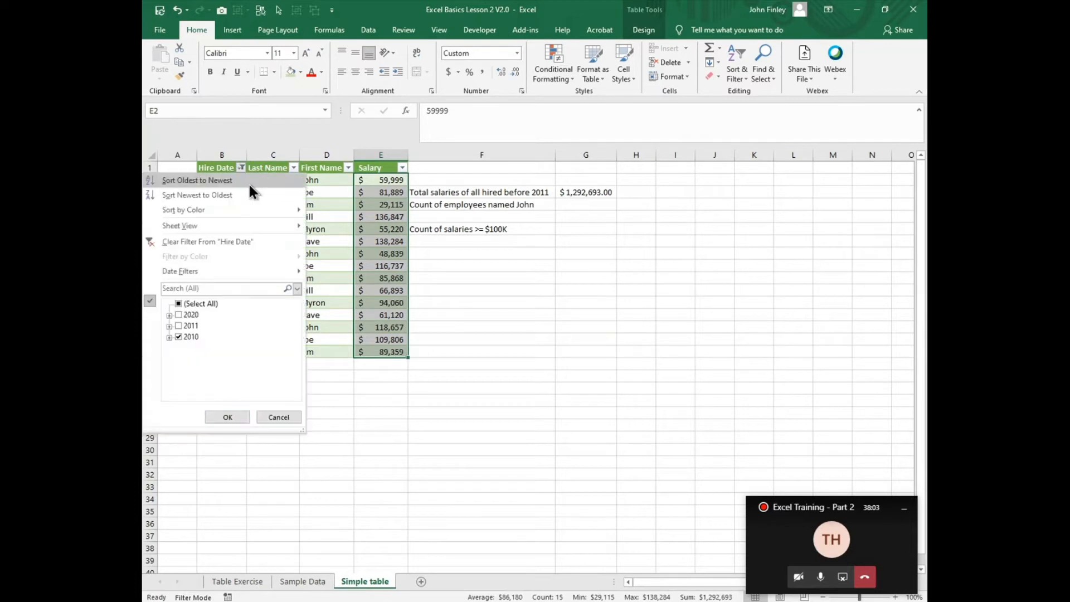
click(201, 304)
click(227, 417)
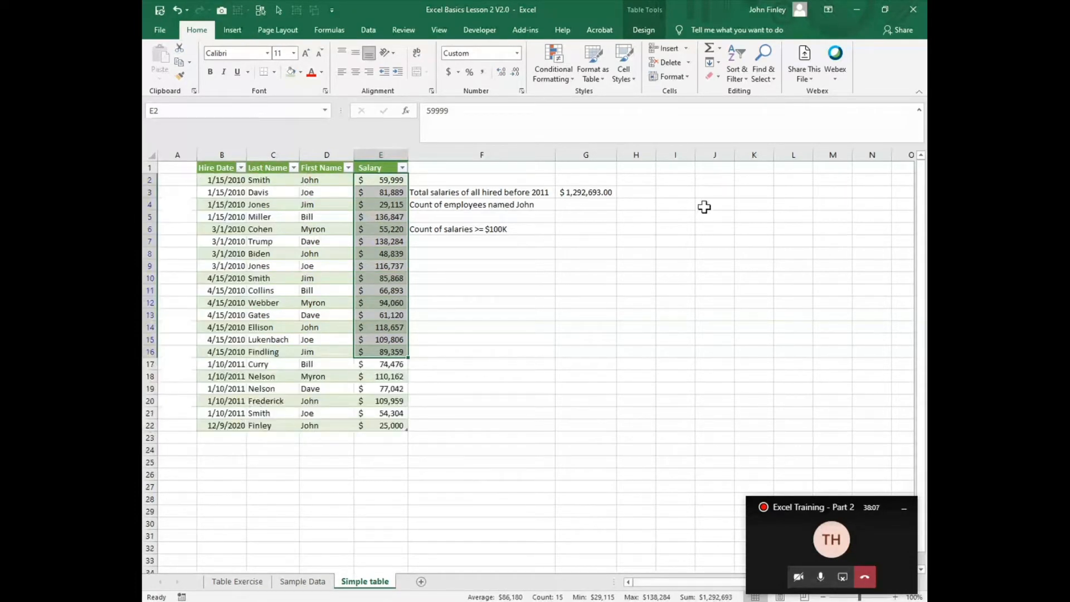
- In G4, start a COUNTIF formula using Tbl_HireData[First Name] as the range
click(580, 205)
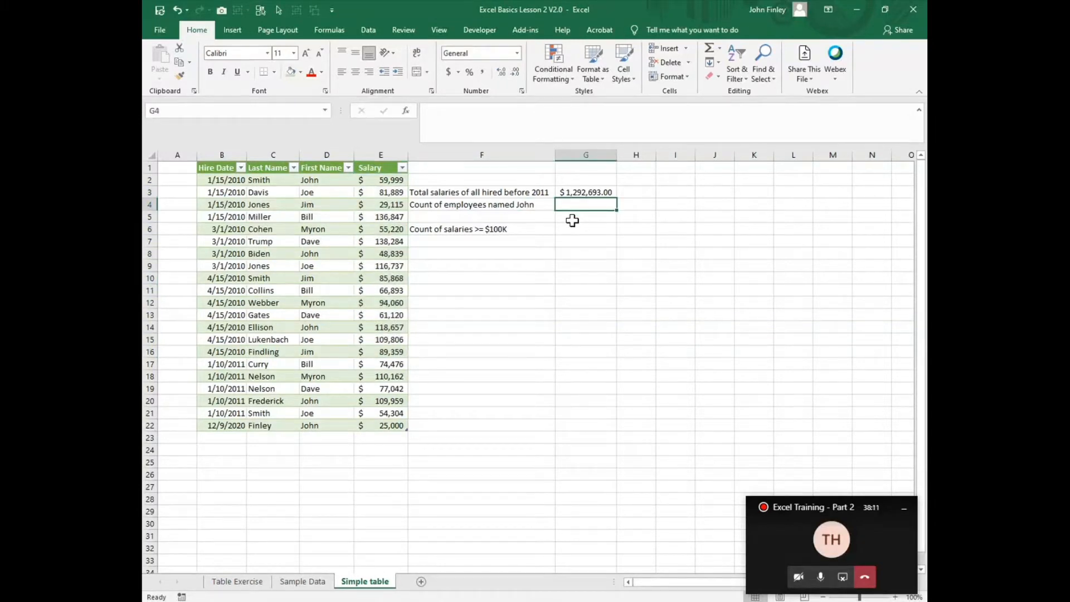
text(=count)
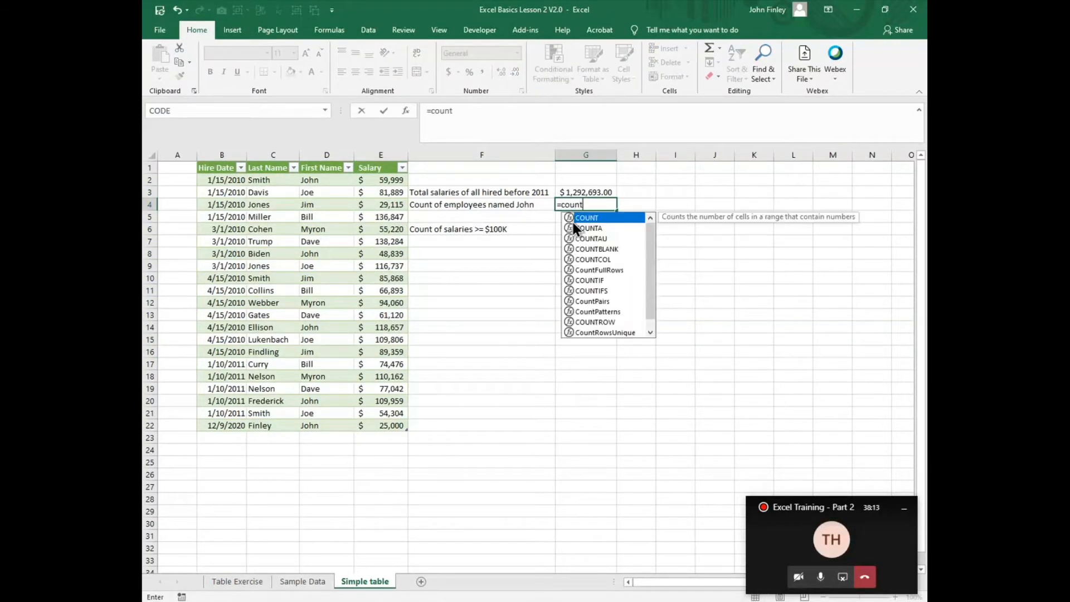
text(if)
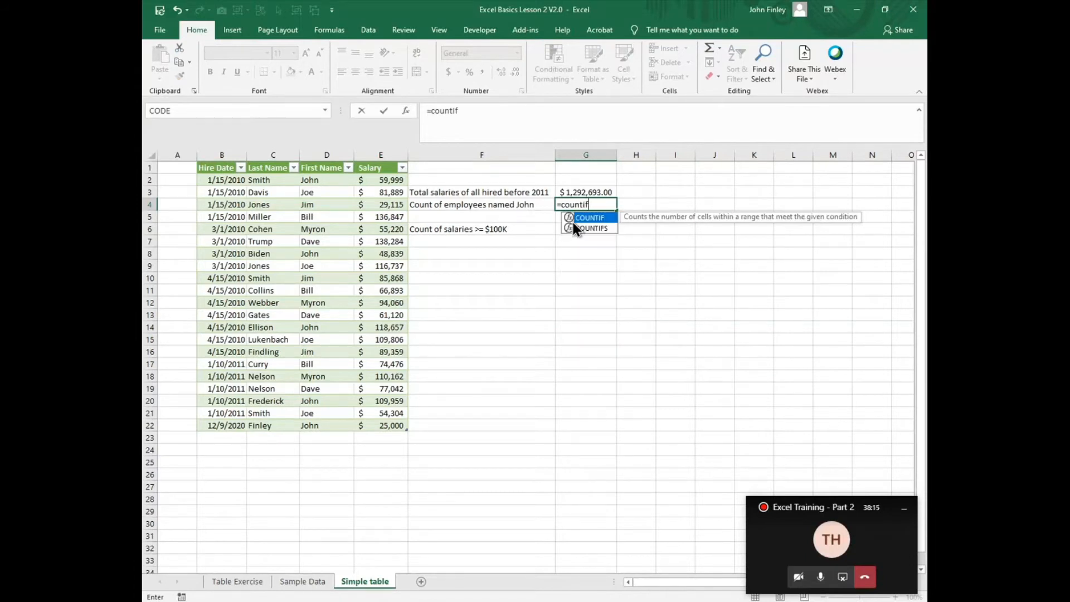
text((t)
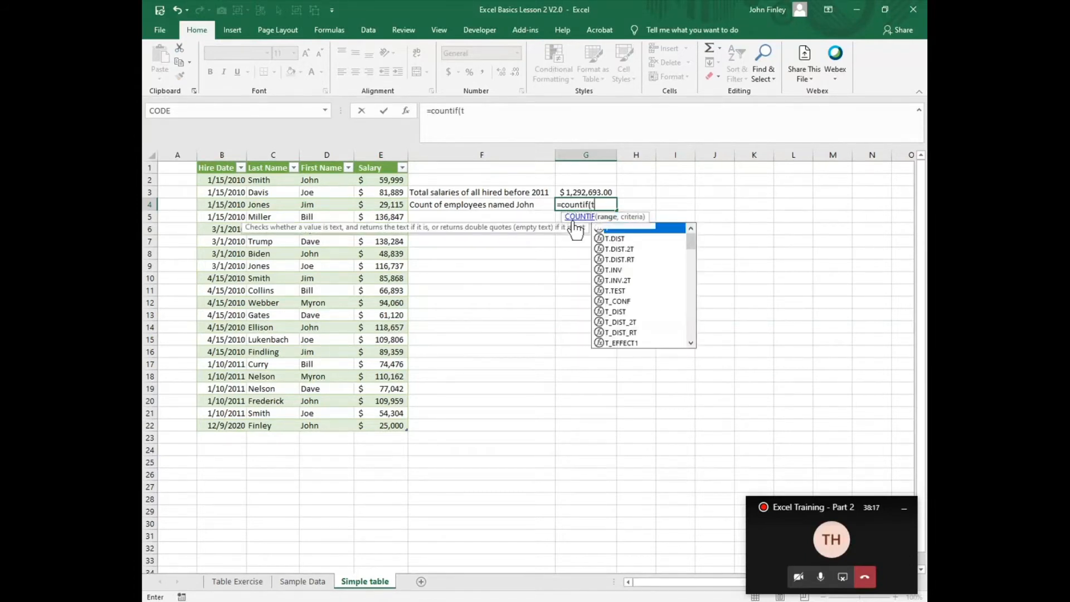
text(able)
key(BackSpace)
key(BackSpace)
key(BackSpace)
key(BackSpace)
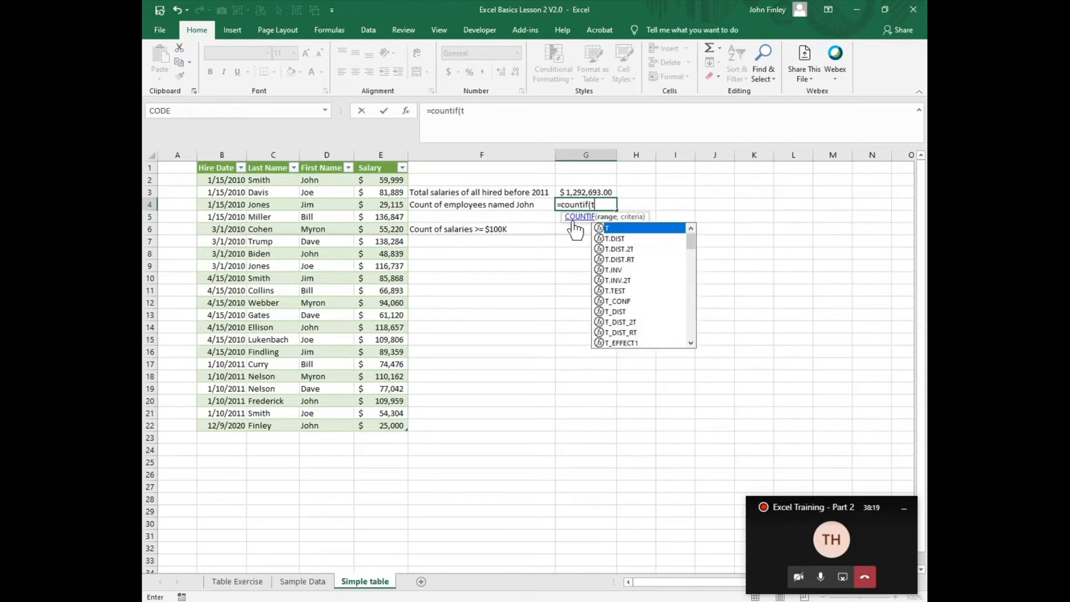
text(bl)
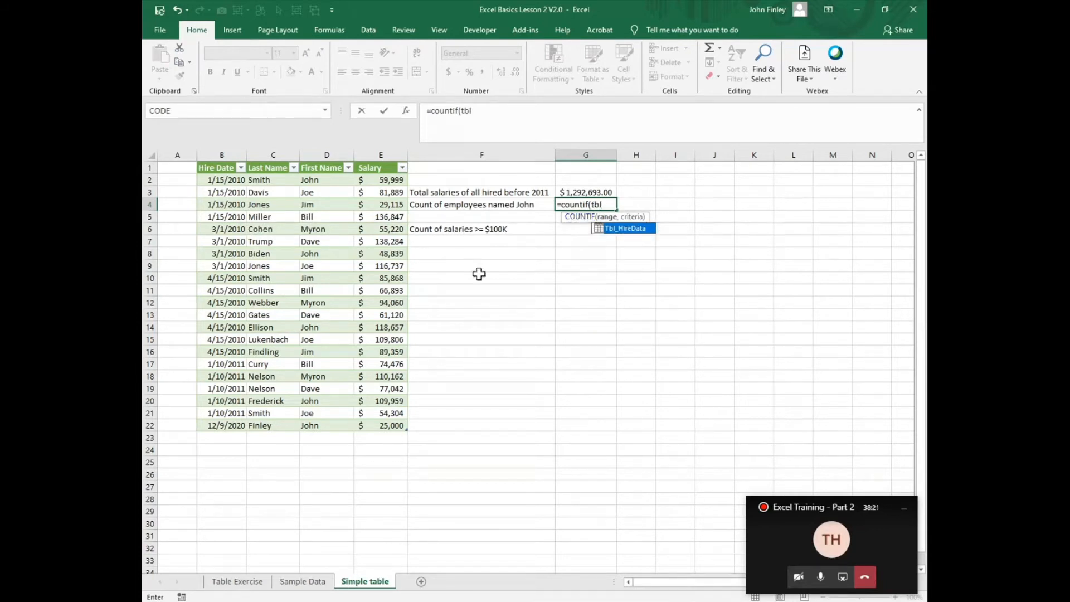
double_click(631, 227)
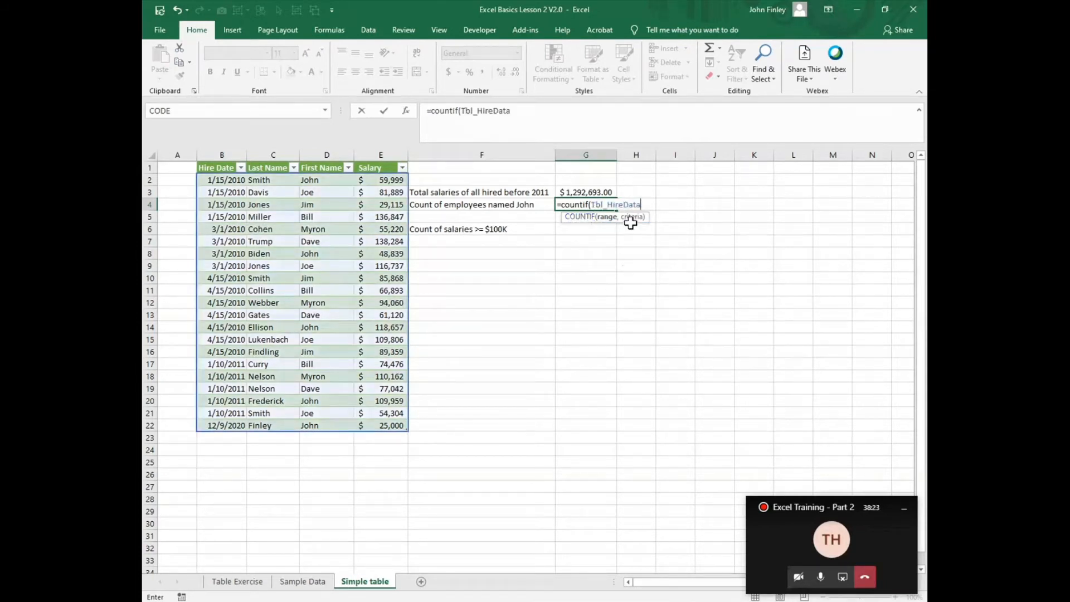
text([)
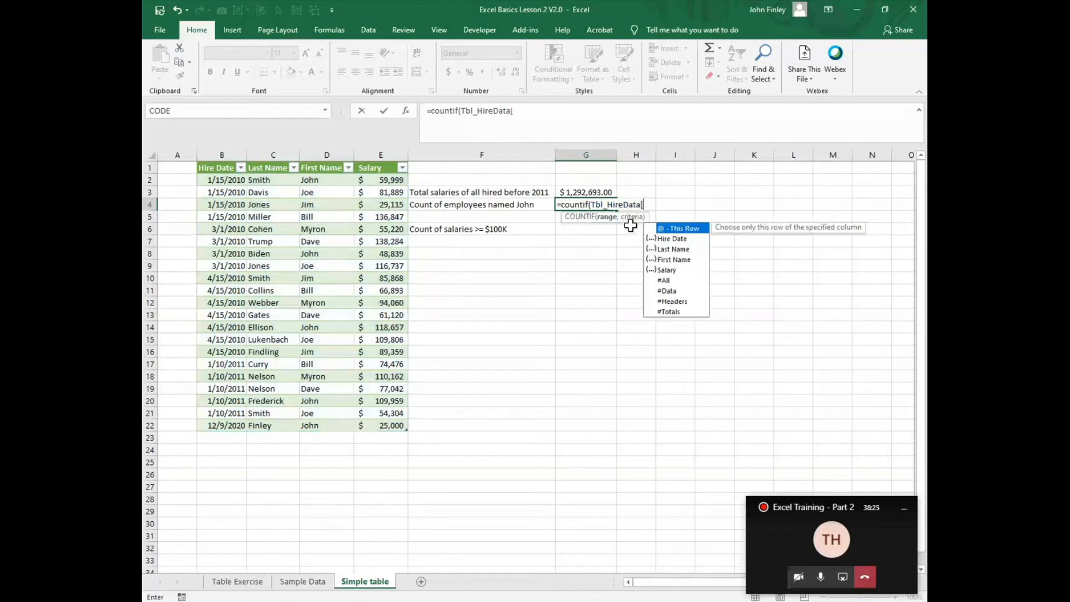
double_click(671, 260)
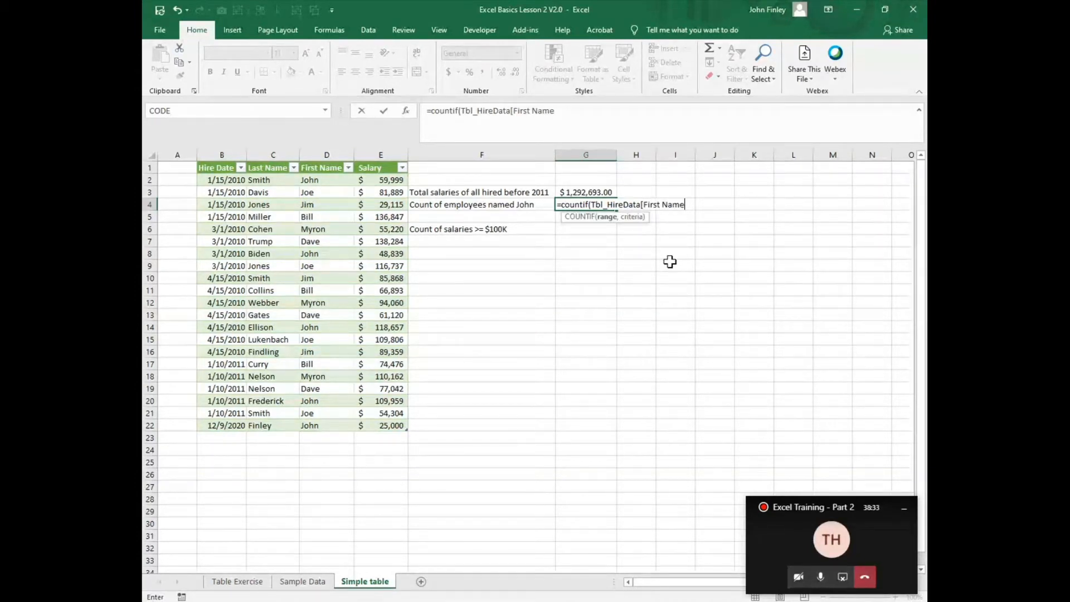
- Complete the COUNTIF with the criterion "John" and enter the formula
text(])
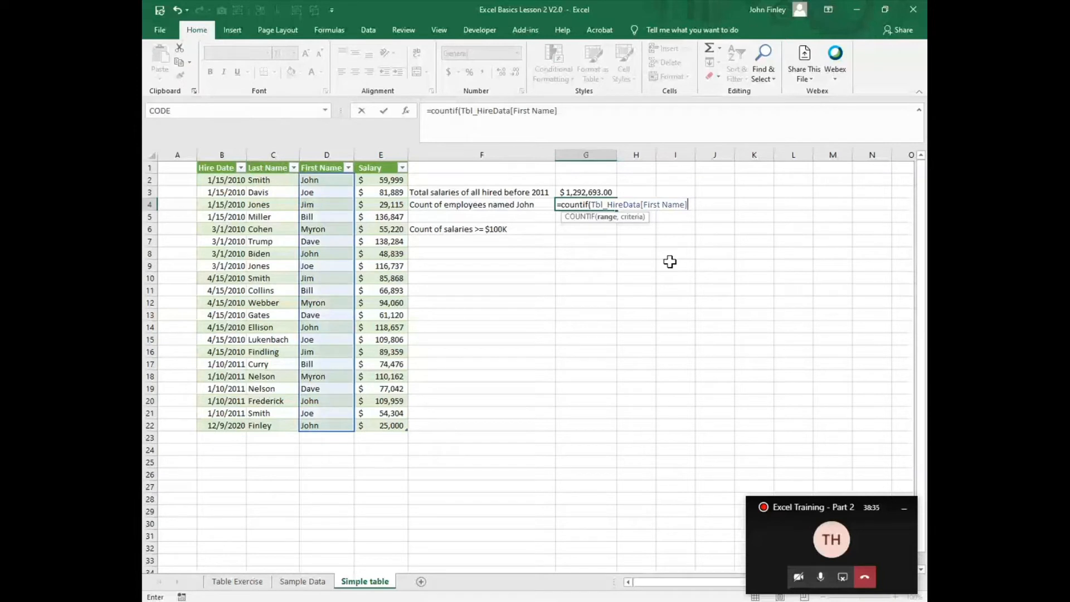
text(,)
text("John)
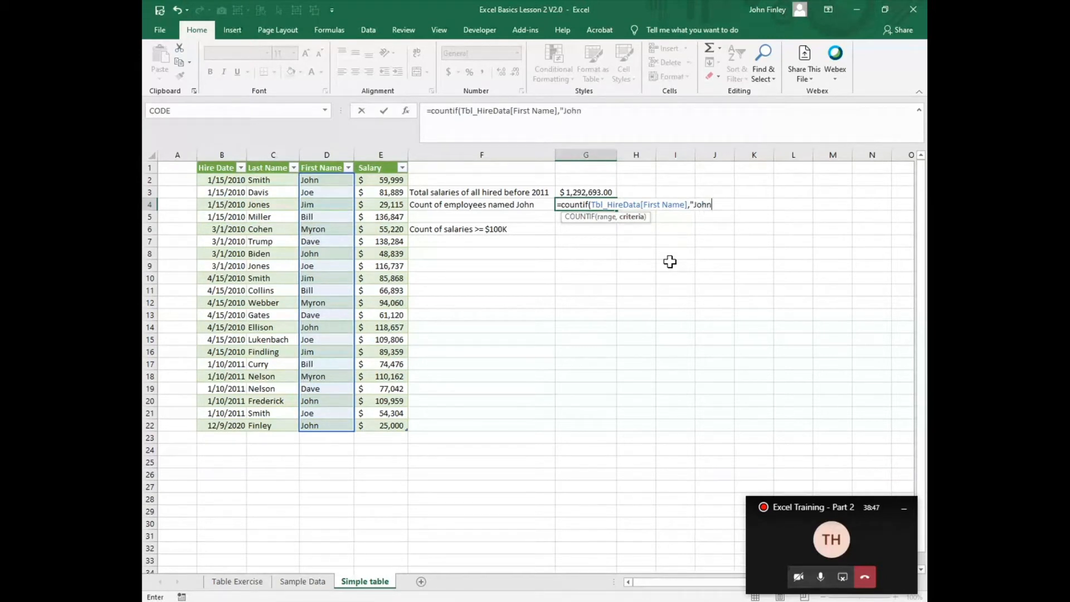
text("))
key(Return)
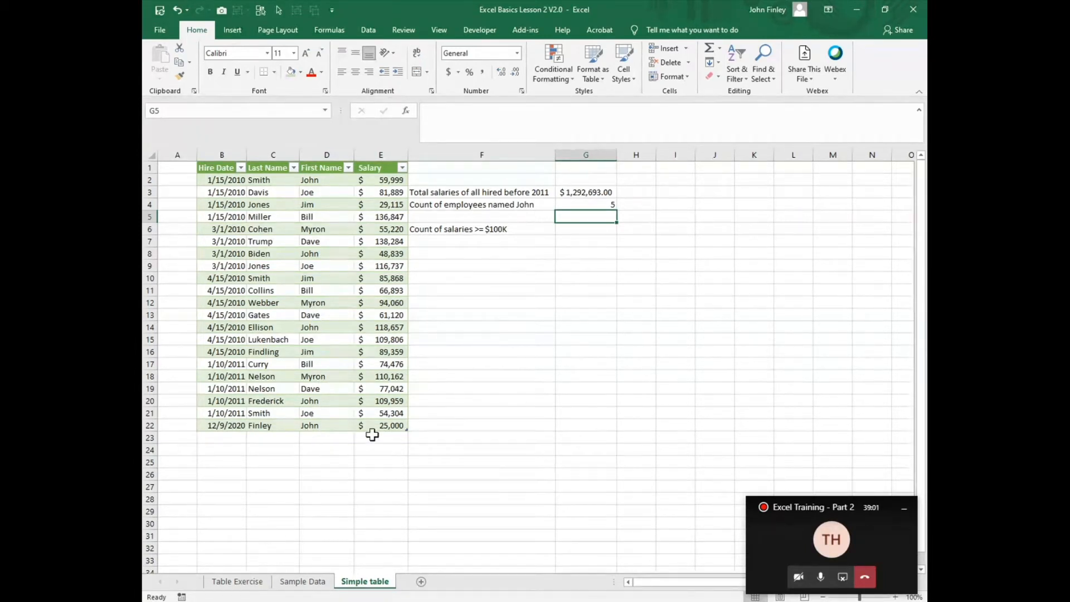
- In G6, start a COUNTIF formula using Tbl_HireData[Salary] as the range
click(584, 233)
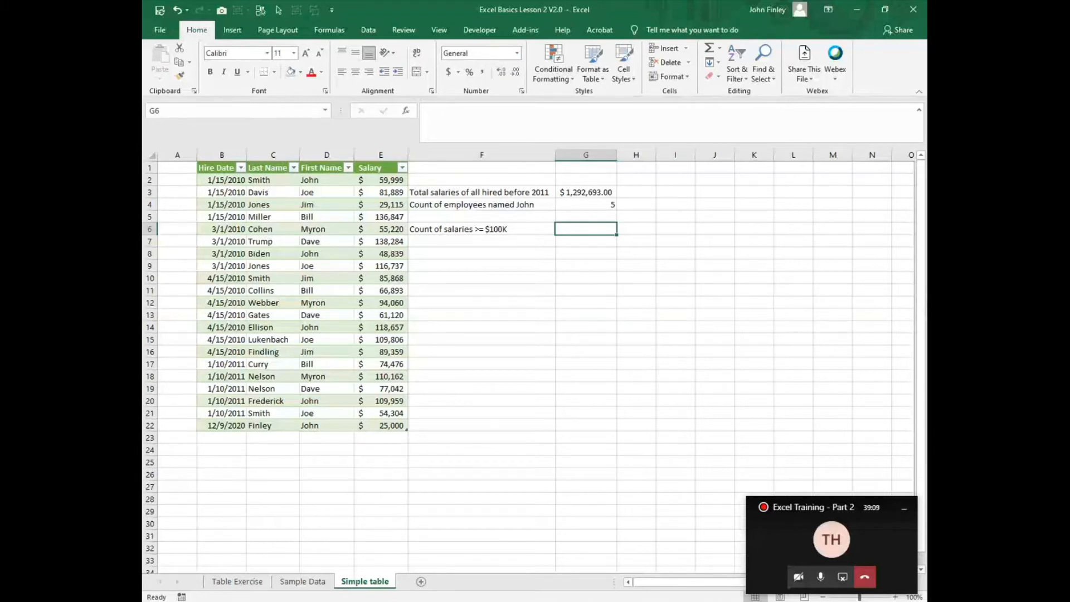
text(=c)
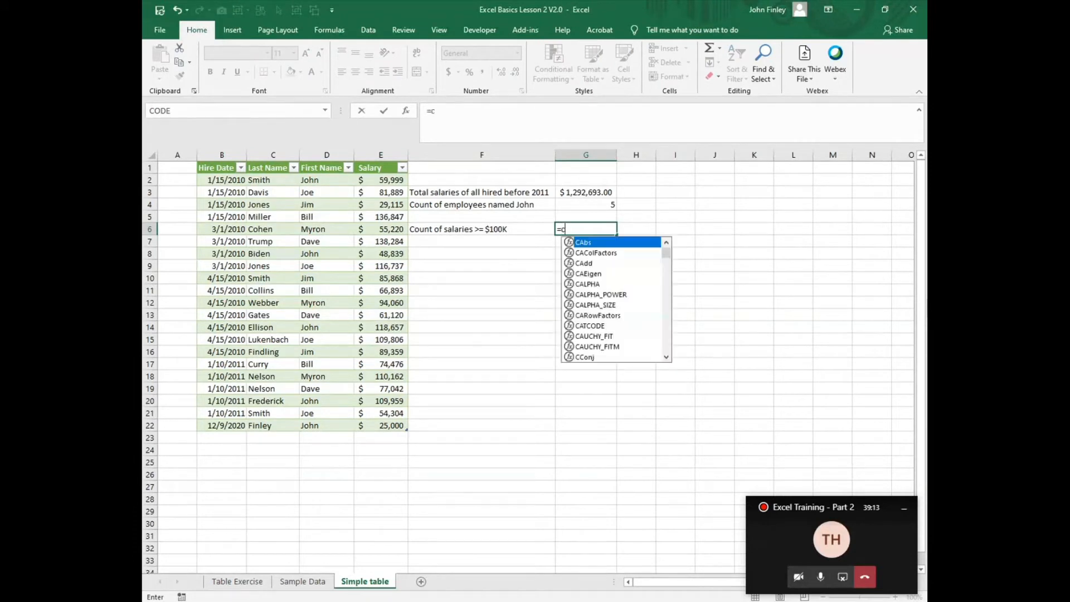
text(ountif()
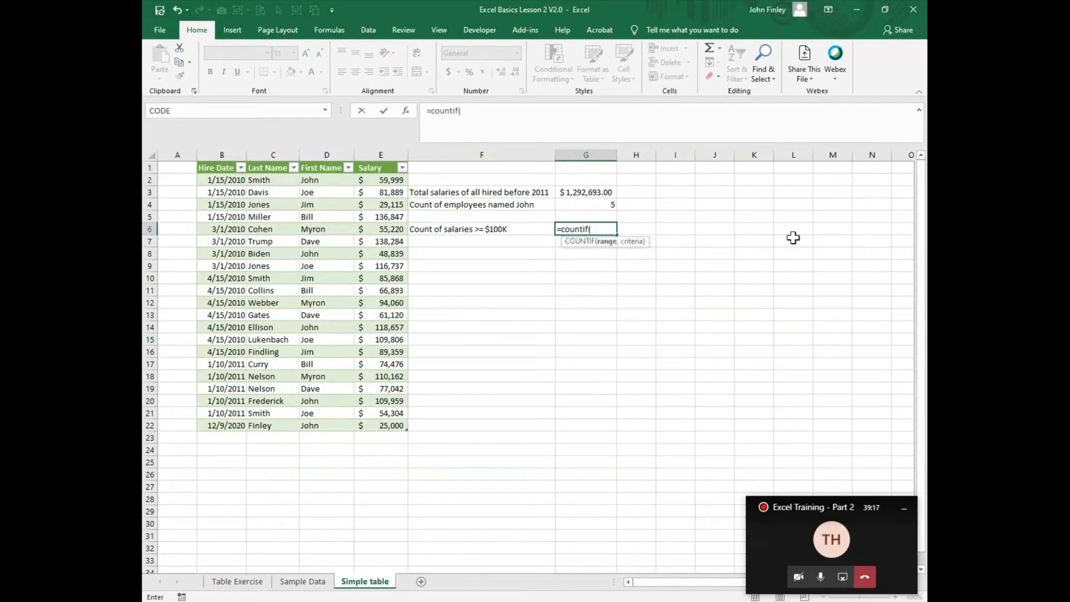
text(tbl)
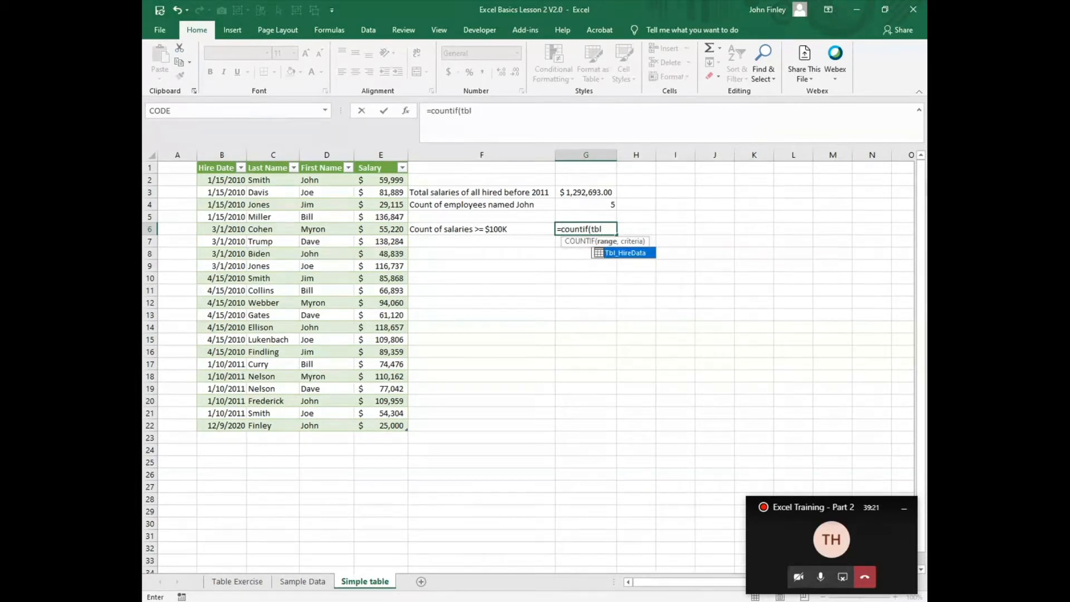
double_click(633, 254)
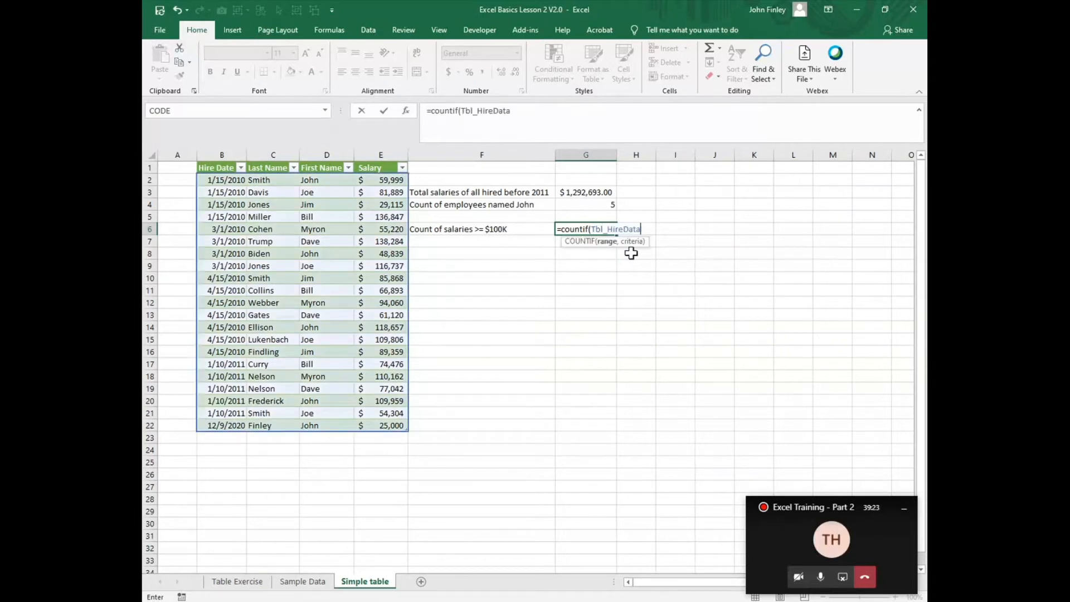
text([)
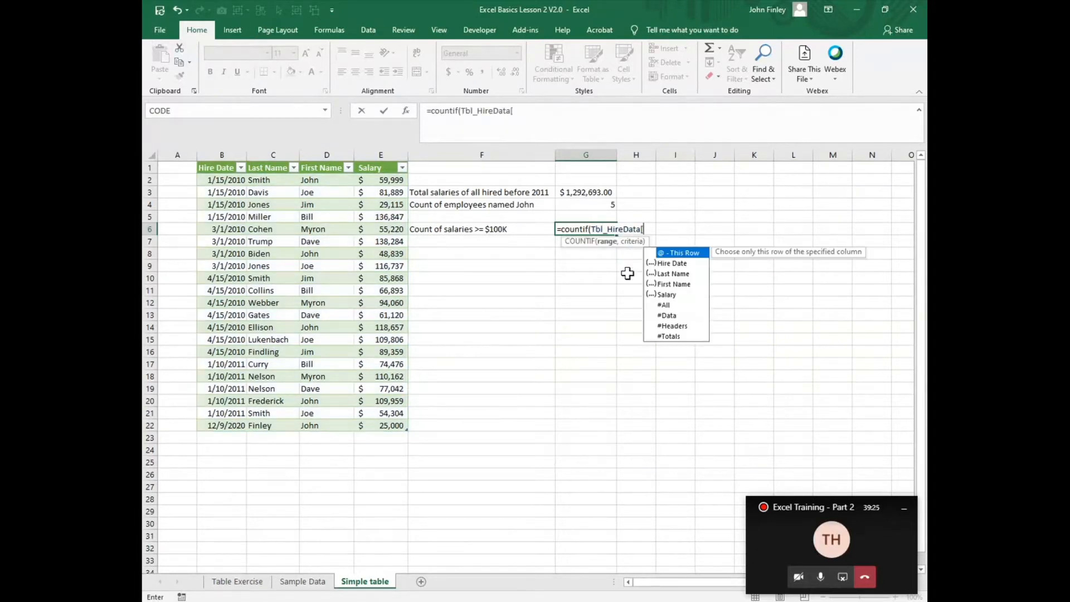
click(667, 296)
double_click(667, 295)
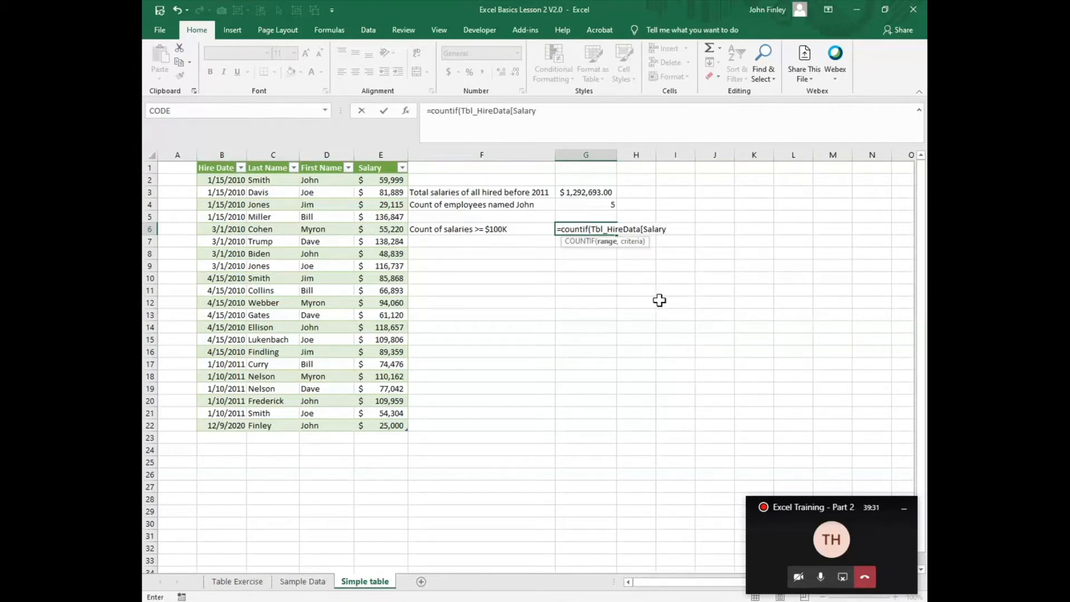
text(])
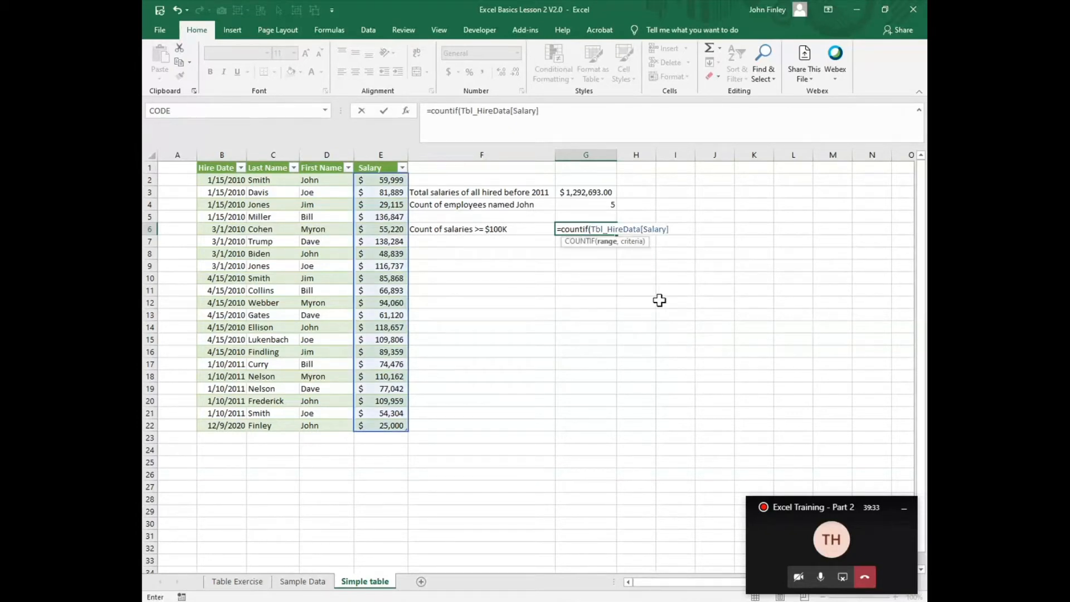
text(,">100000)
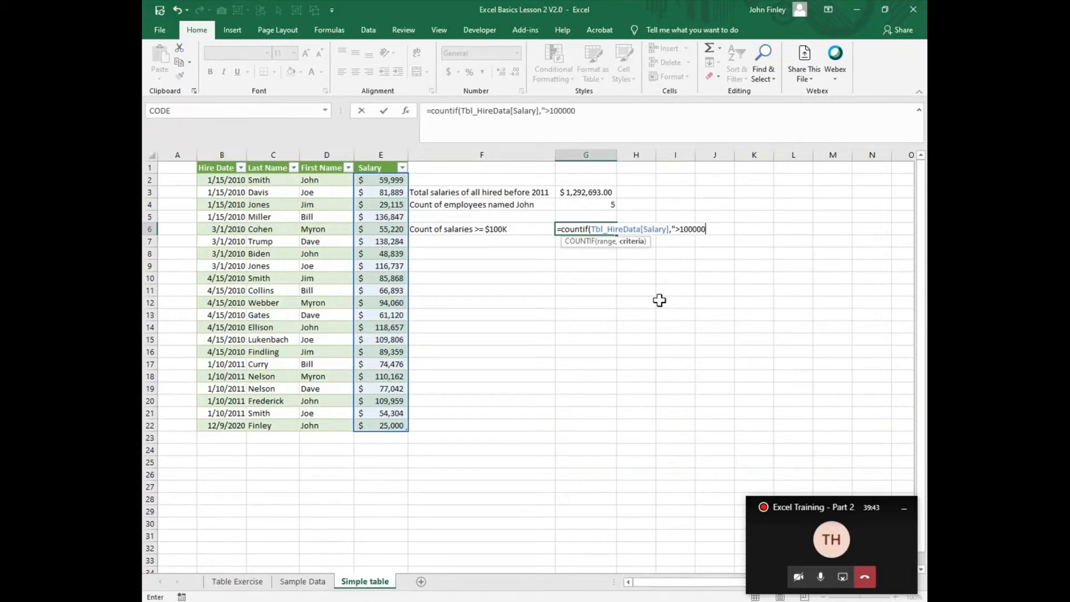
text(")
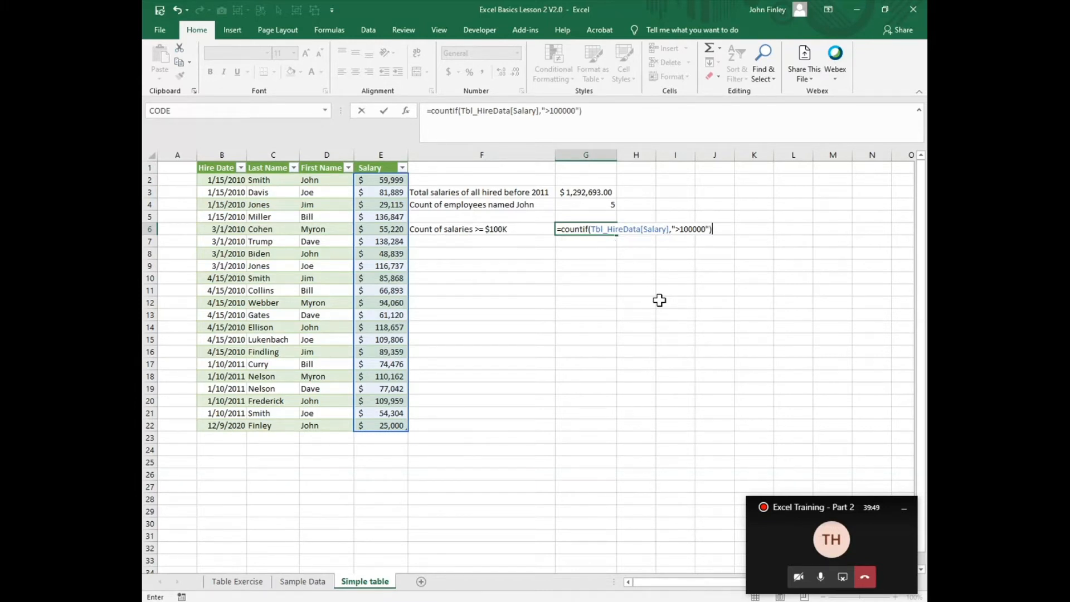
- Complete the COUNTIF in G6 with the criterion ">100000" and enter the formula
key(Return)
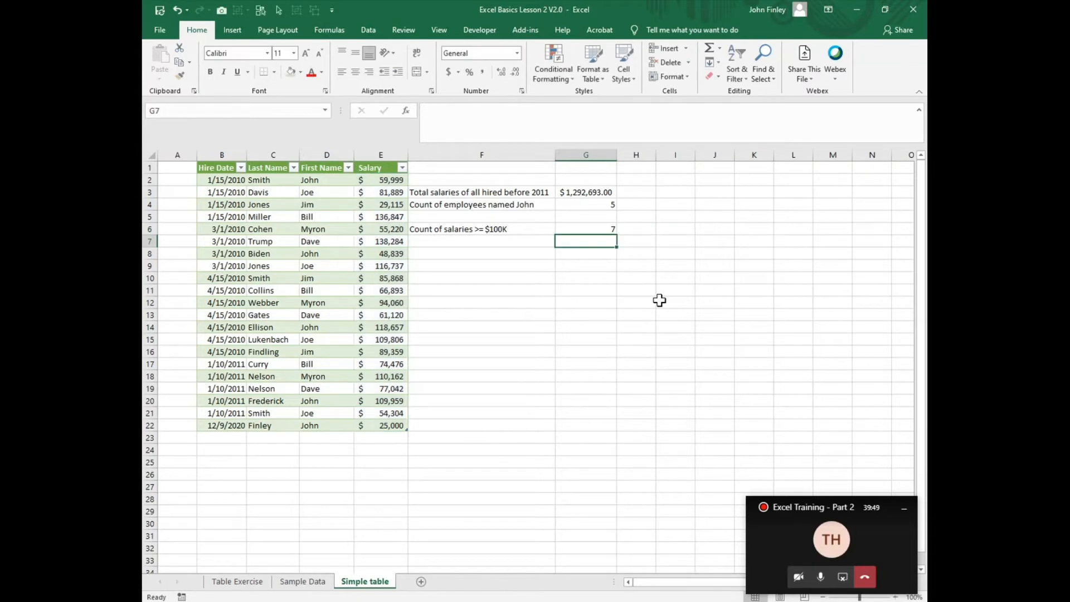
- Filter the Salary column to salaries greater than 100000 and select the visible salary cells
click(402, 167)
mouse_move(344, 270)
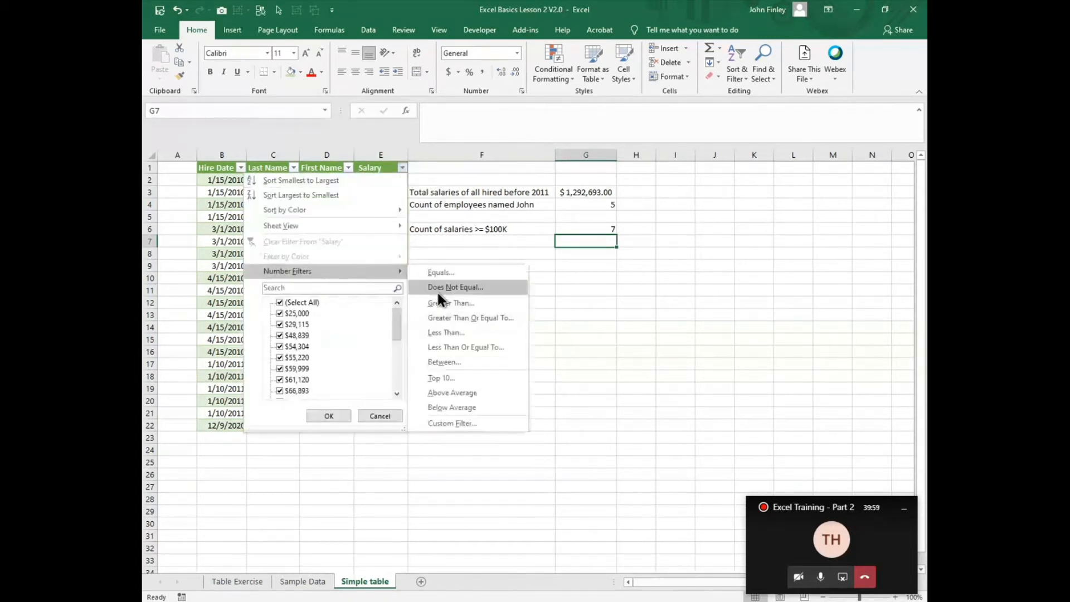
click(449, 309)
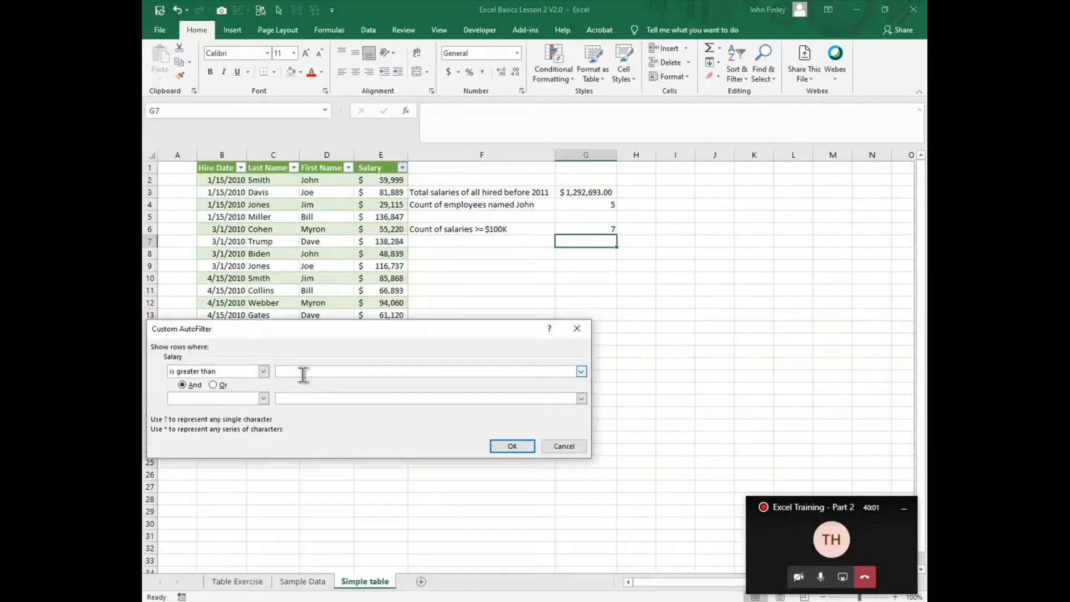
text(100000)
key(Return)
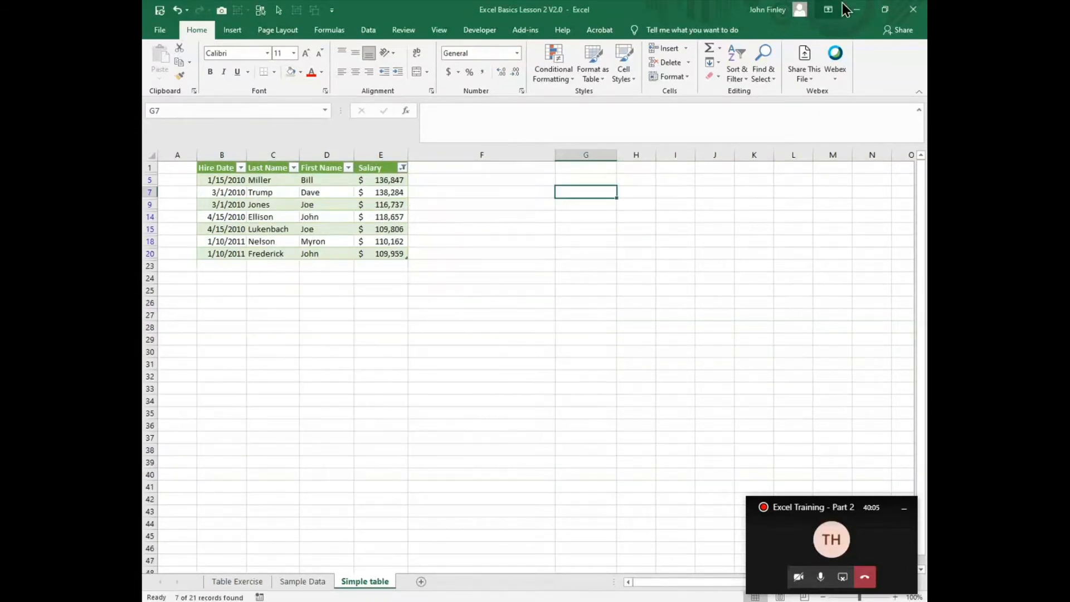
drag(395, 182, 382, 248)
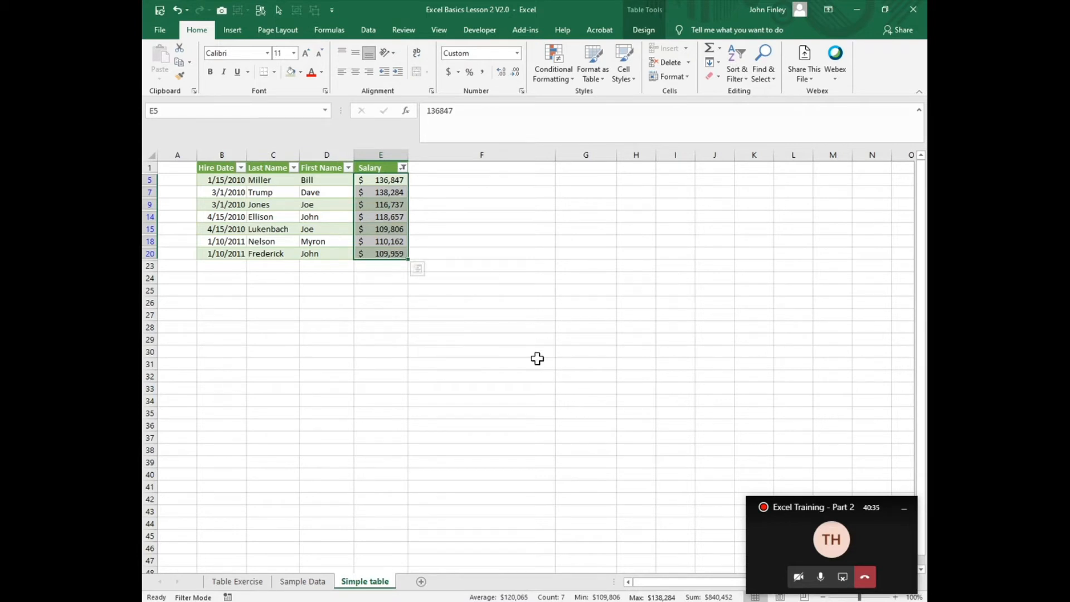
- Clear the Salary column filter so all rows are shown again
click(402, 167)
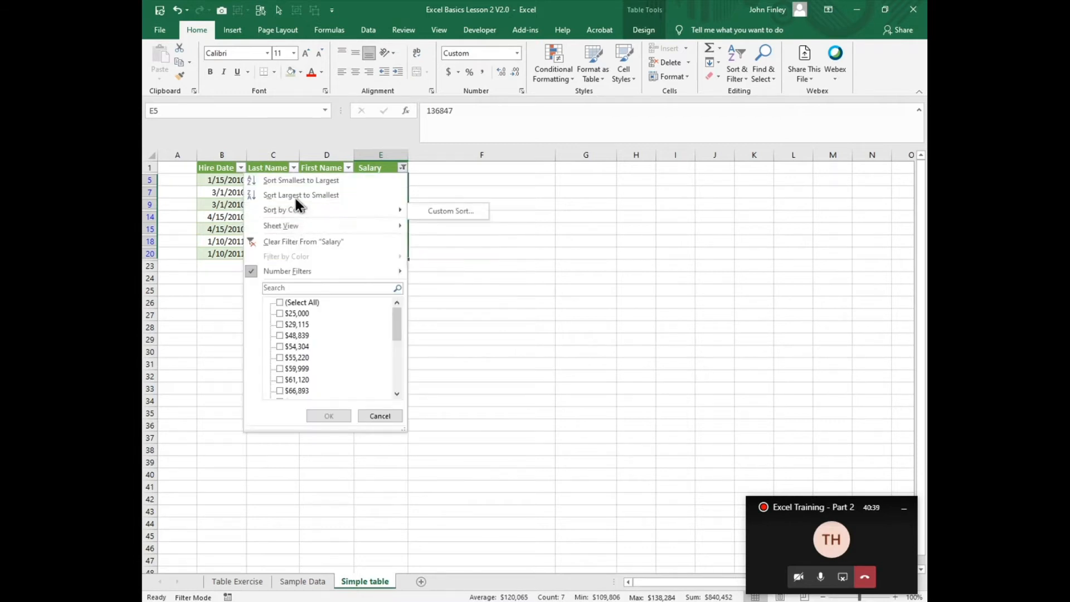
click(291, 242)
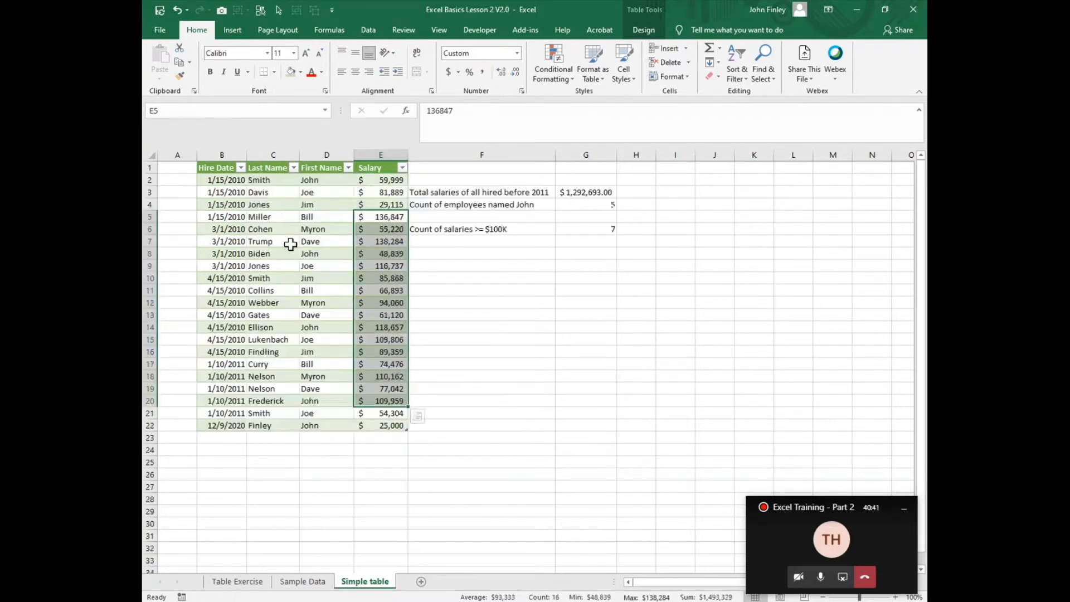
click(535, 466)
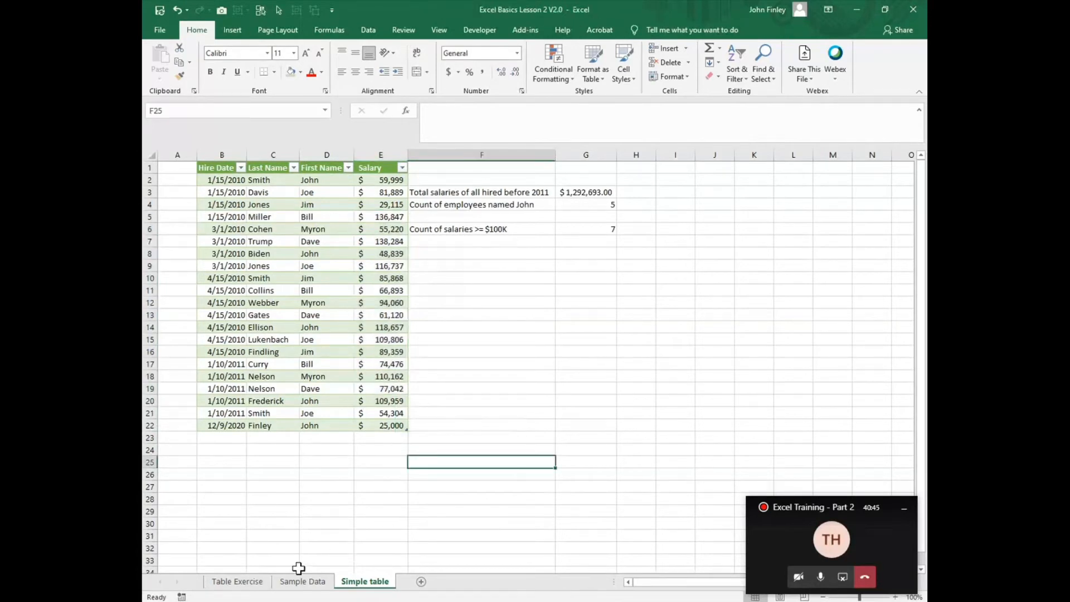
- Switch to the Table Exercise sheet and follow the "Go to Simple Table" hyperlink
click(226, 586)
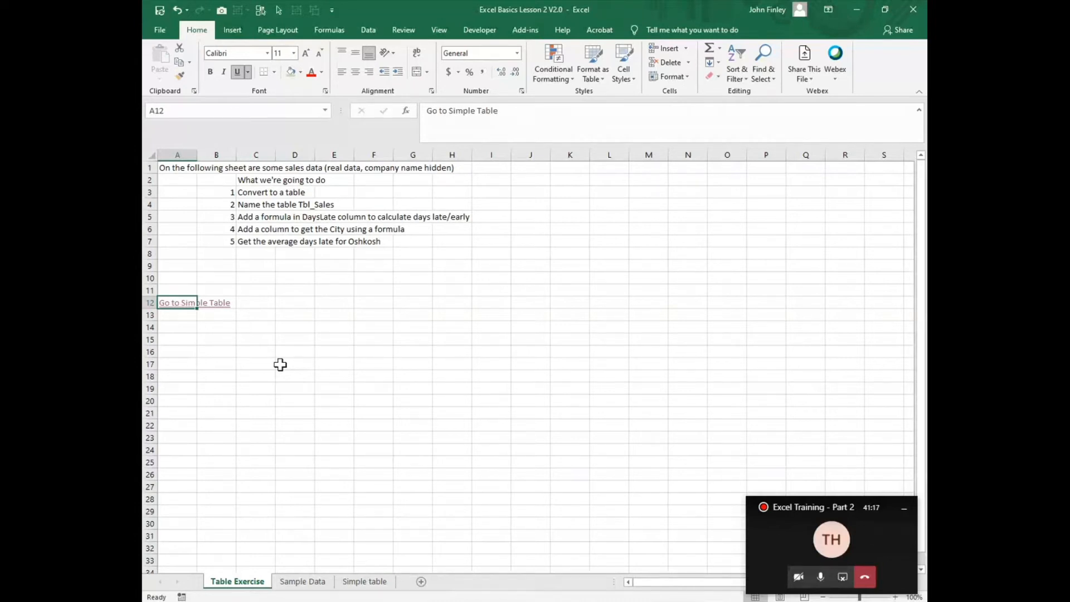
click(166, 306)
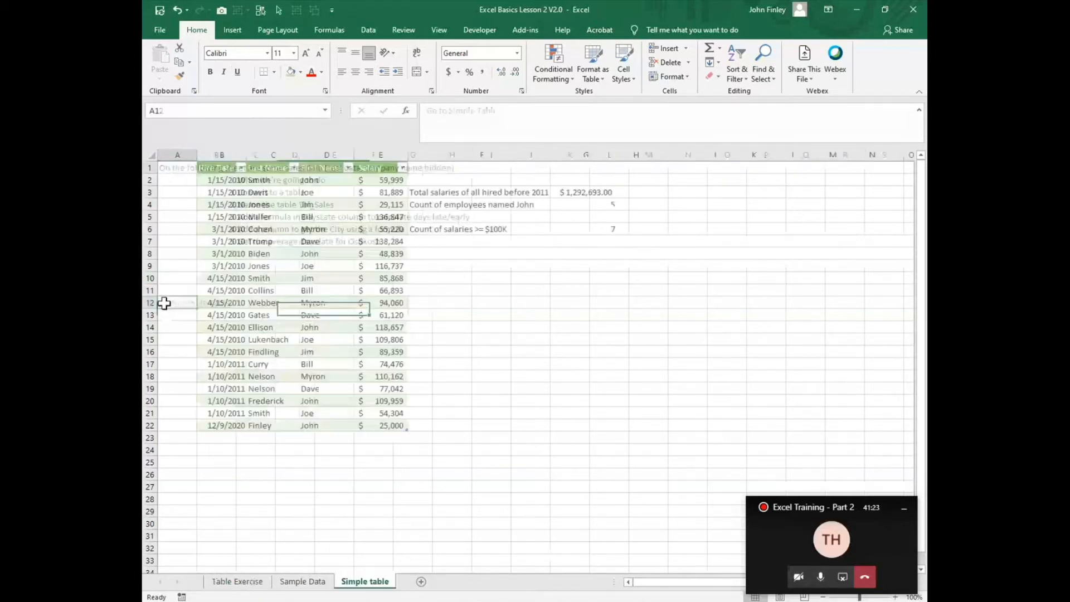
- Back on Table Exercise, open the settings of the "Go to Simple Table" hyperlink in A12 and close them
click(226, 582)
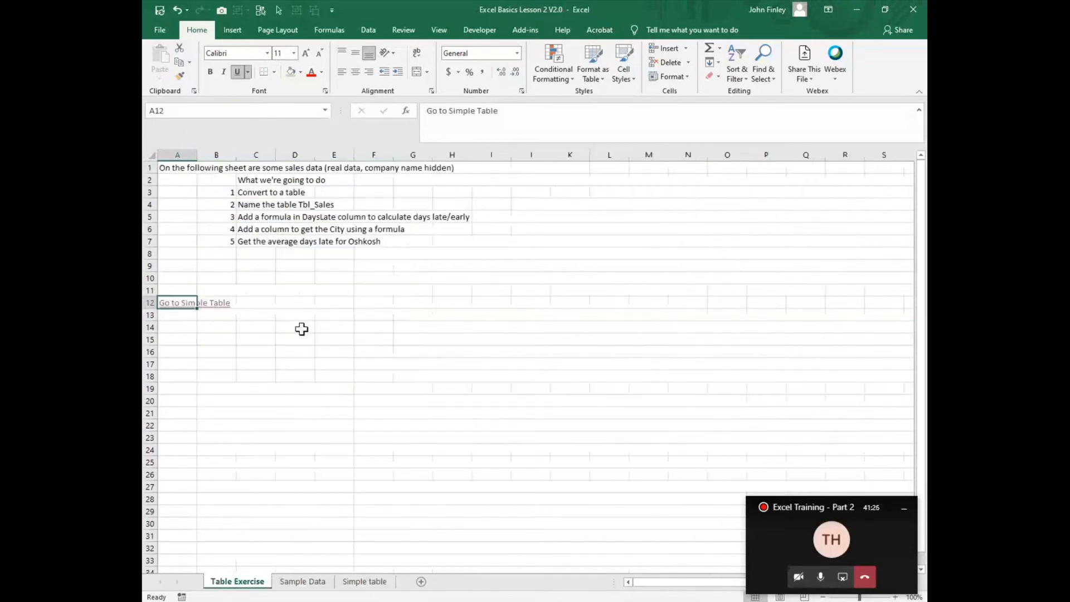
click(268, 304)
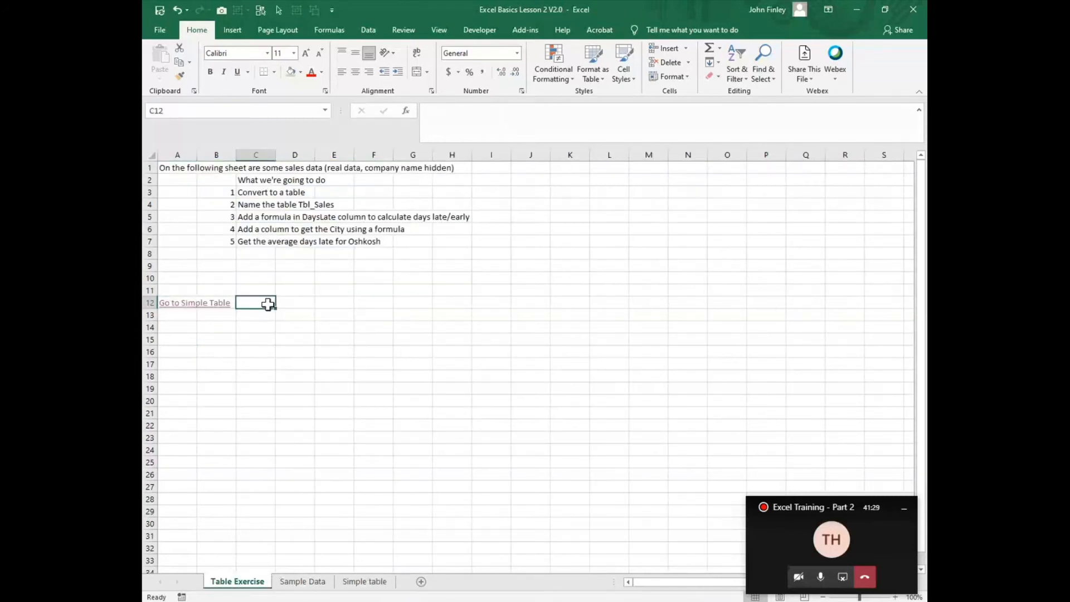
right_click(169, 303)
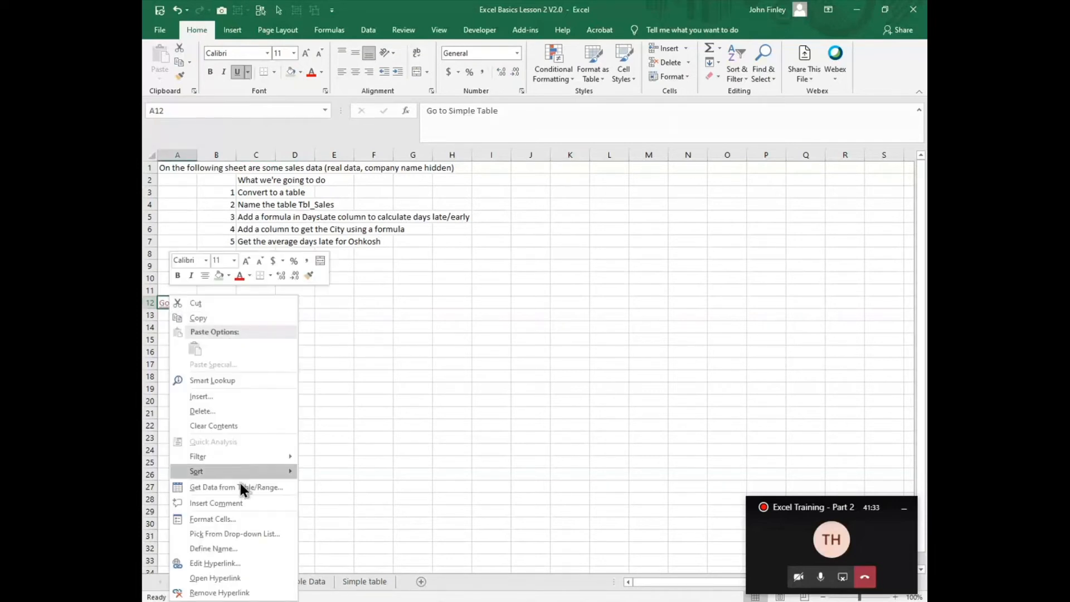
click(209, 564)
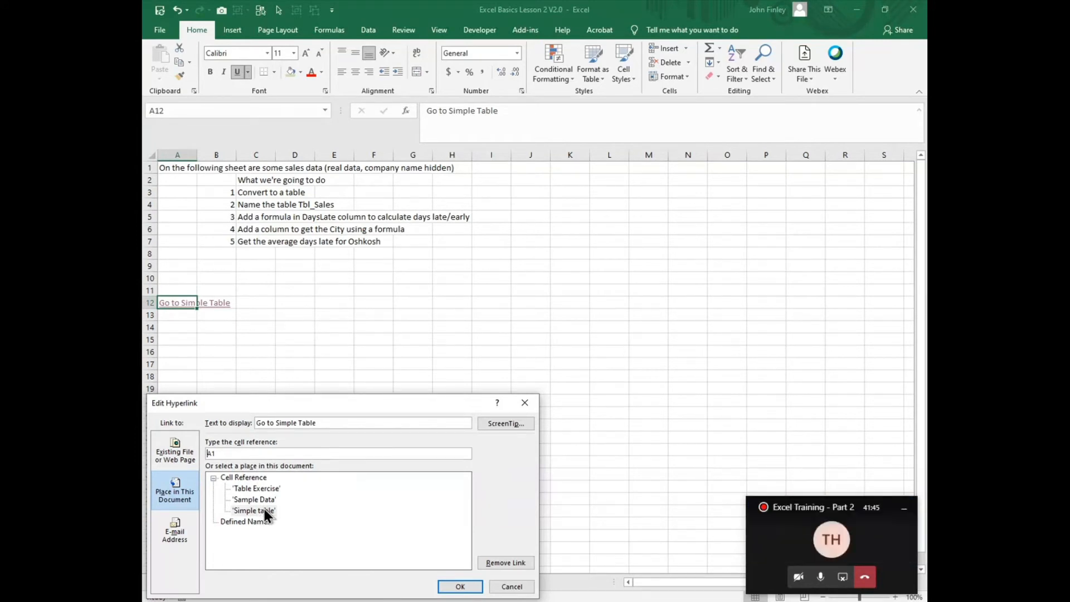
click(463, 587)
- Enter the text "Go to Sample Data" in A14
click(173, 328)
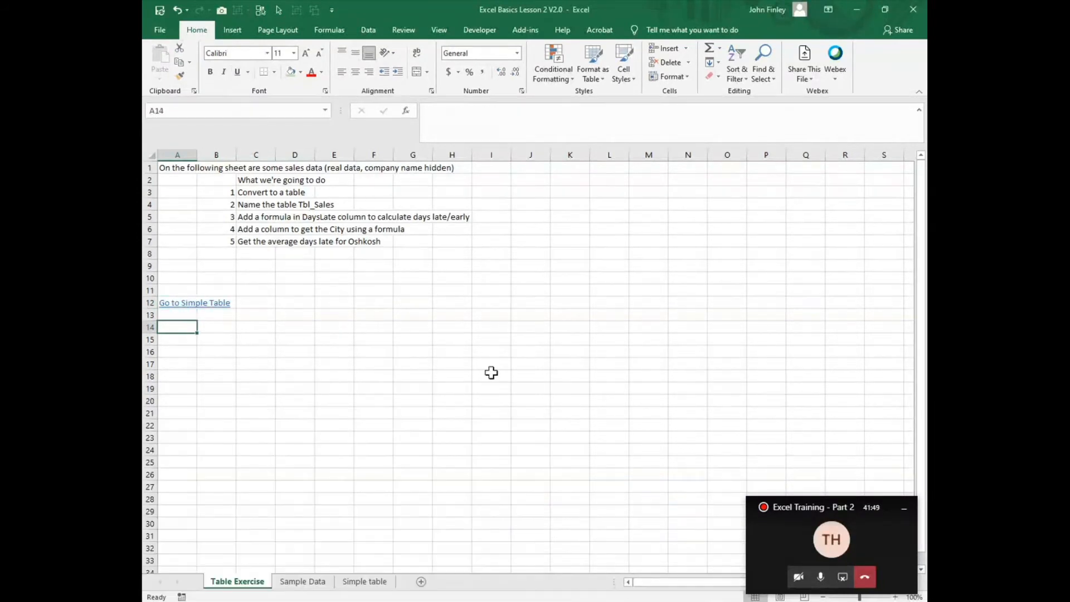
text(G)
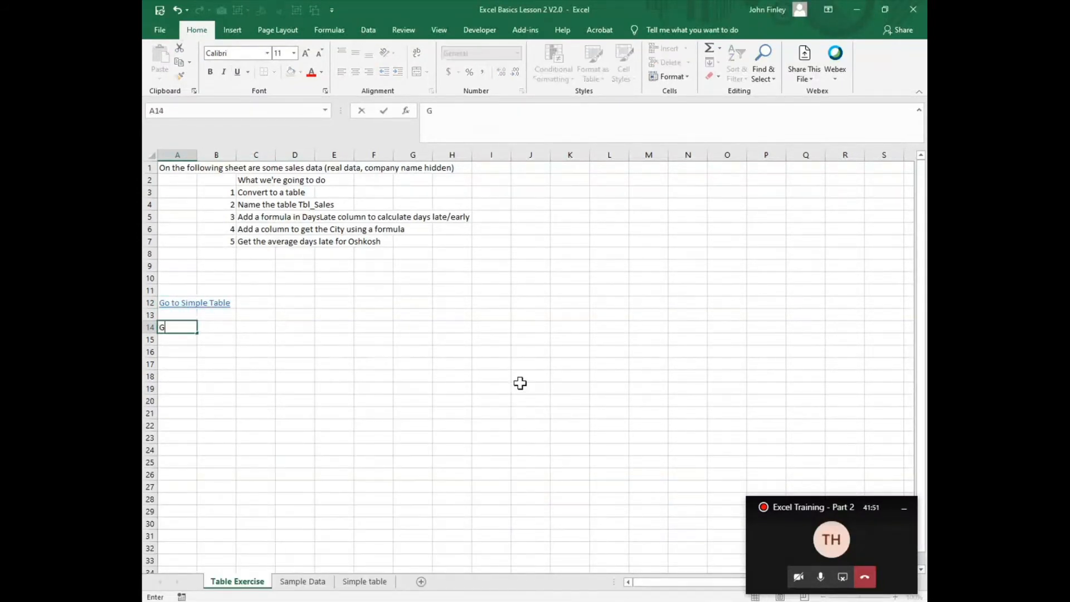
text(o to Sample Data)
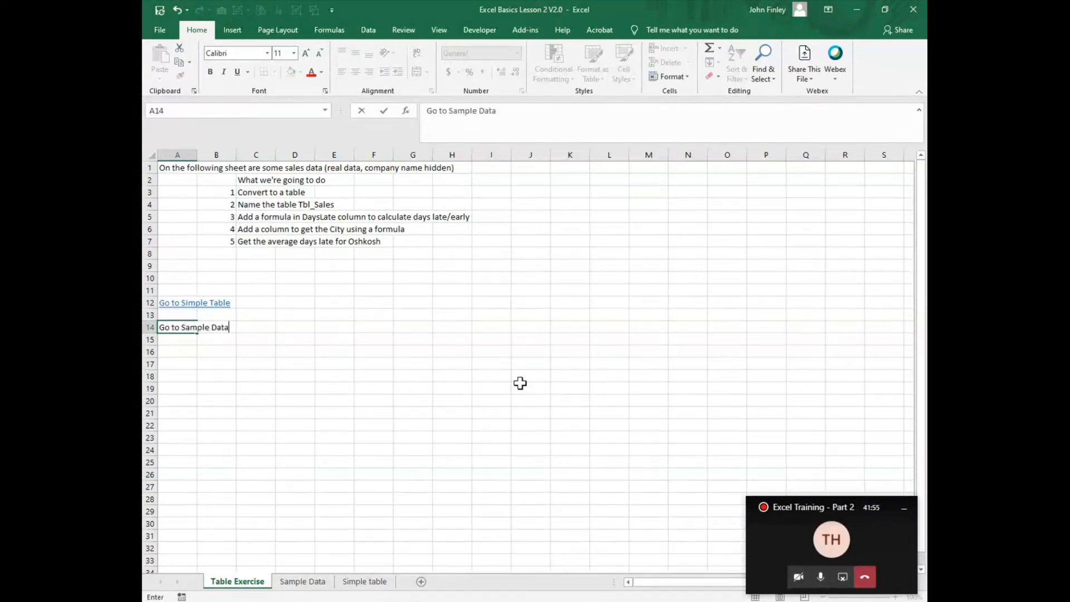
key(Return)
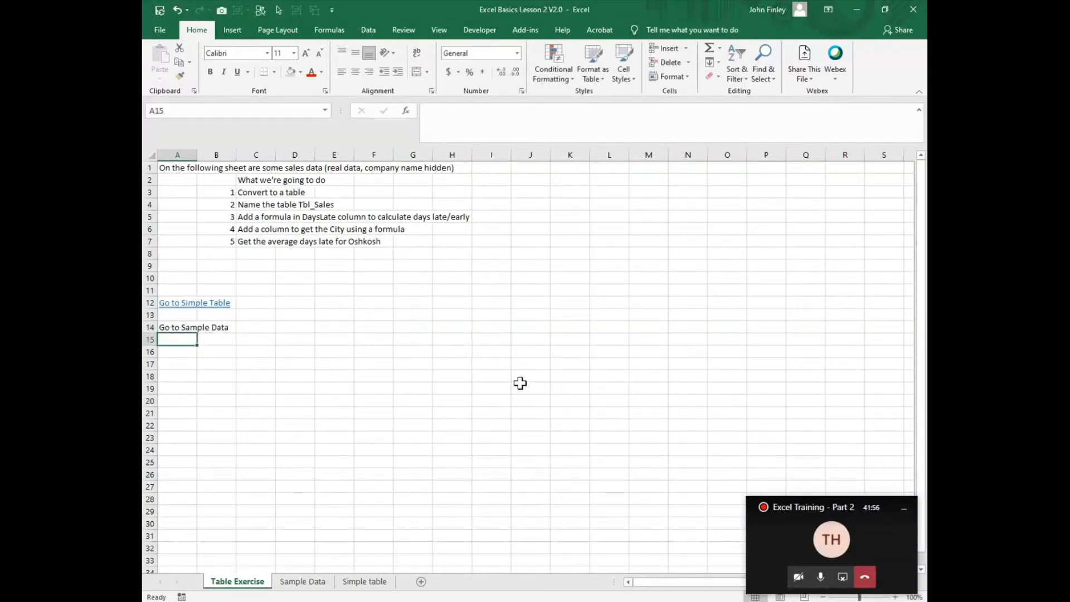
- Turn A14 into a hyperlink to cell A1 of the Sample Data sheet
click(161, 323)
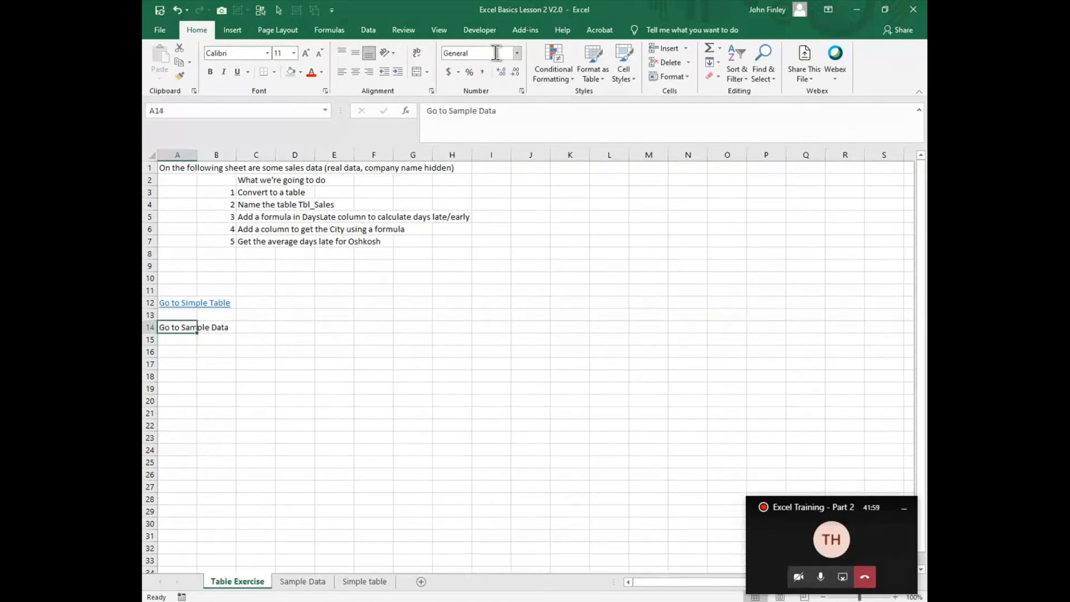
click(223, 35)
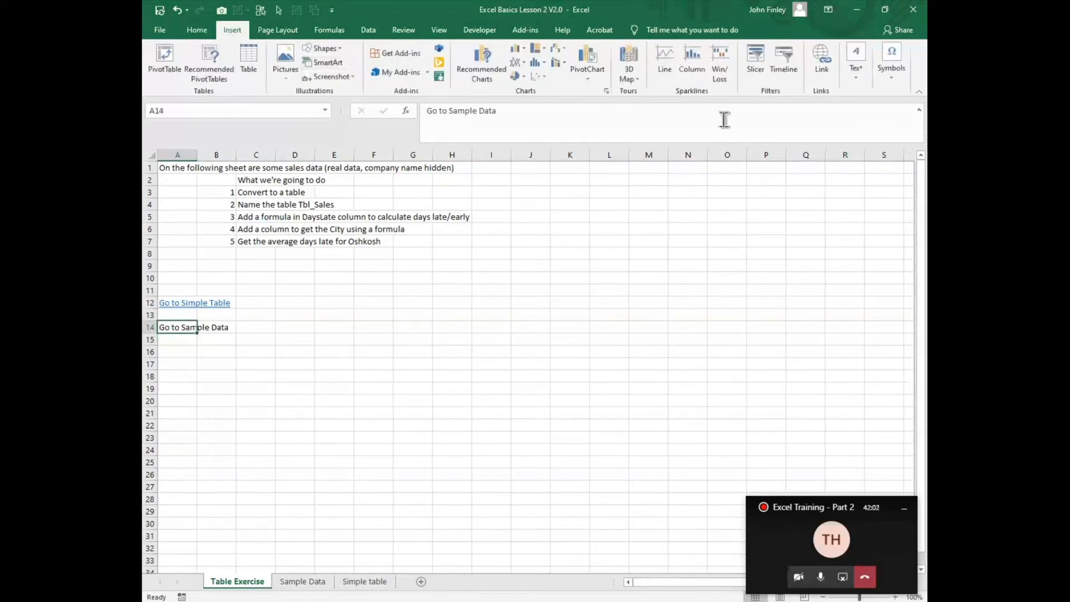
click(824, 65)
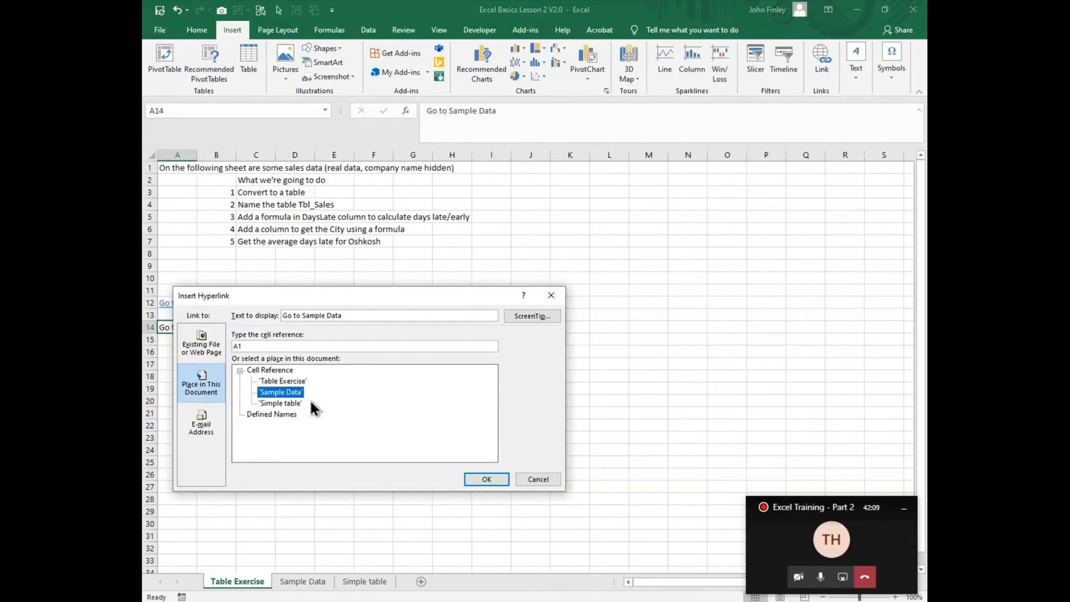
click(496, 479)
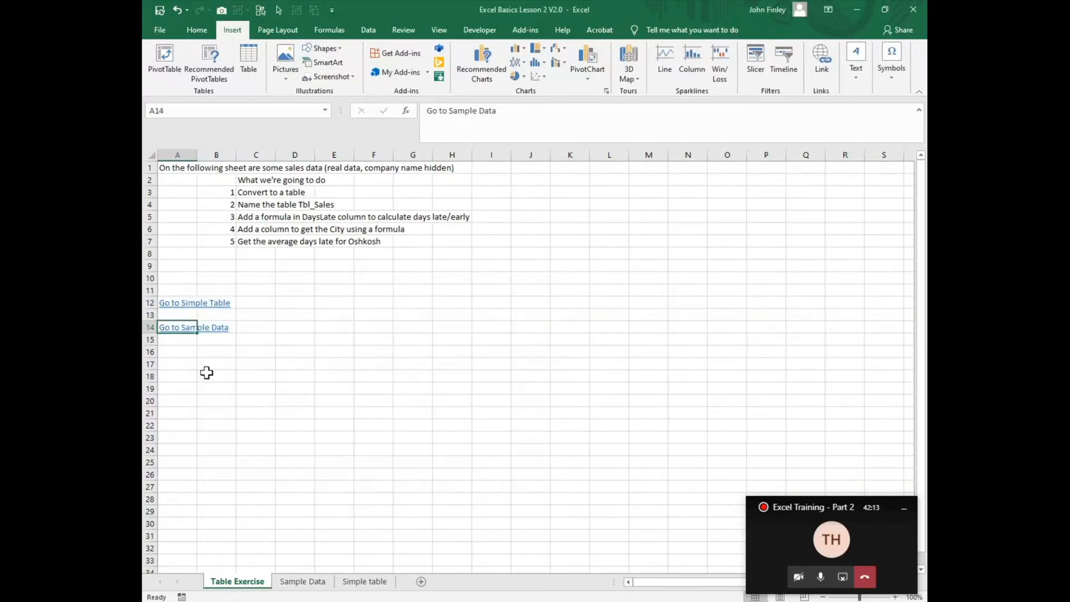
- Follow the new hyperlink to Sample Data and return to the Simple table sheet
click(168, 328)
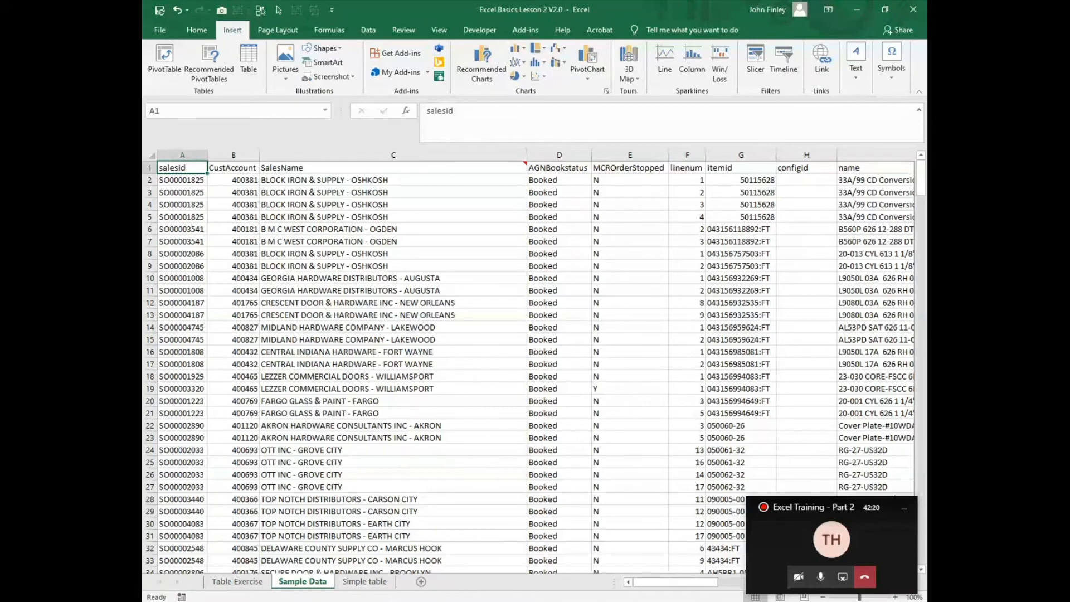
mouse_move(699, 601)
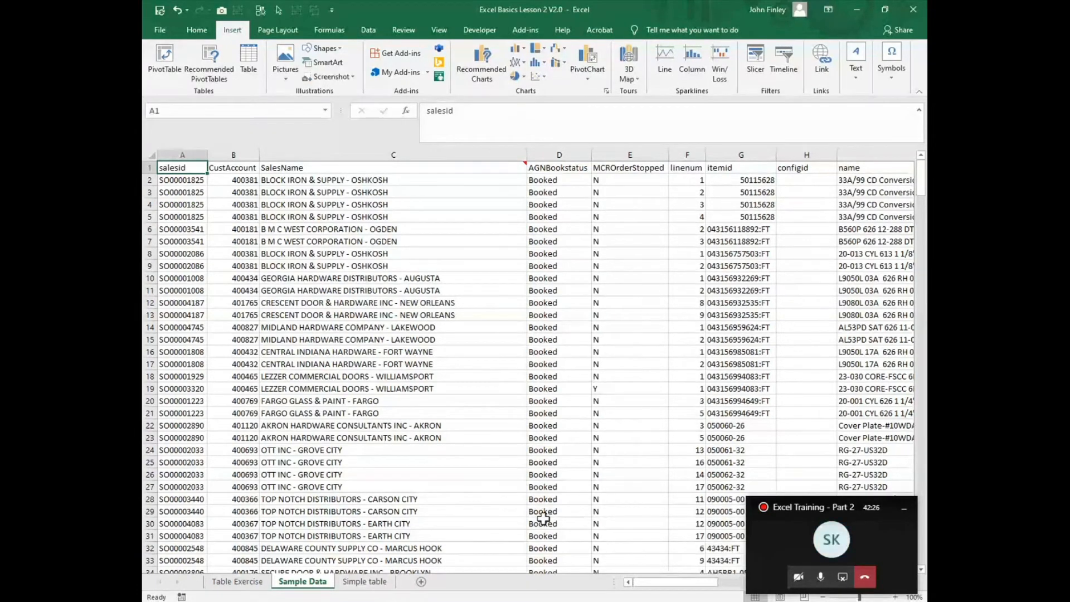
click(377, 583)
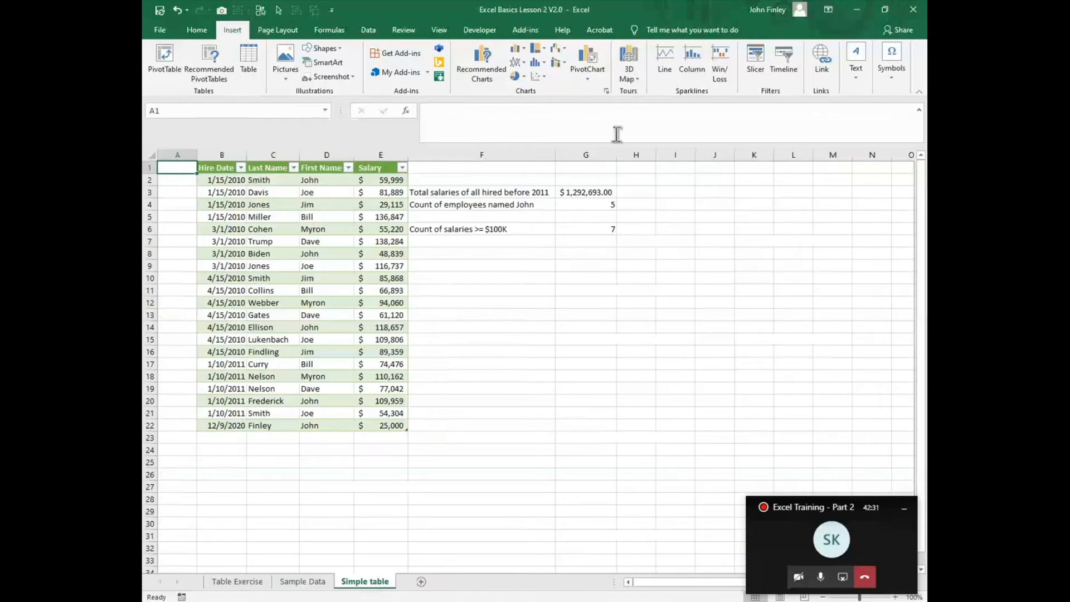
- In H3, enter a FORMULATEXT formula referencing G3 to display its formula
click(605, 193)
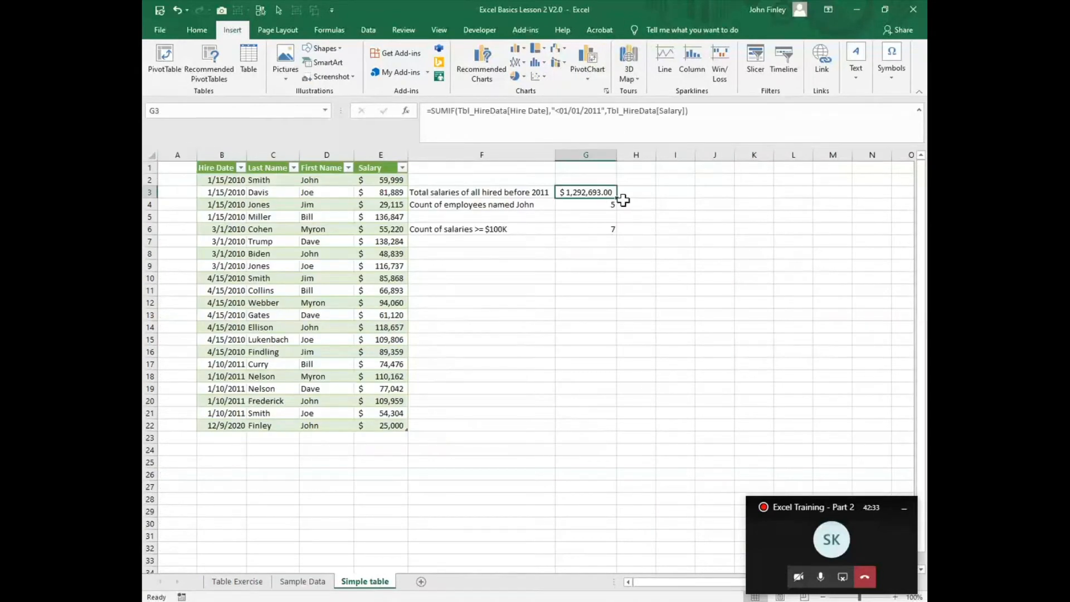
click(641, 190)
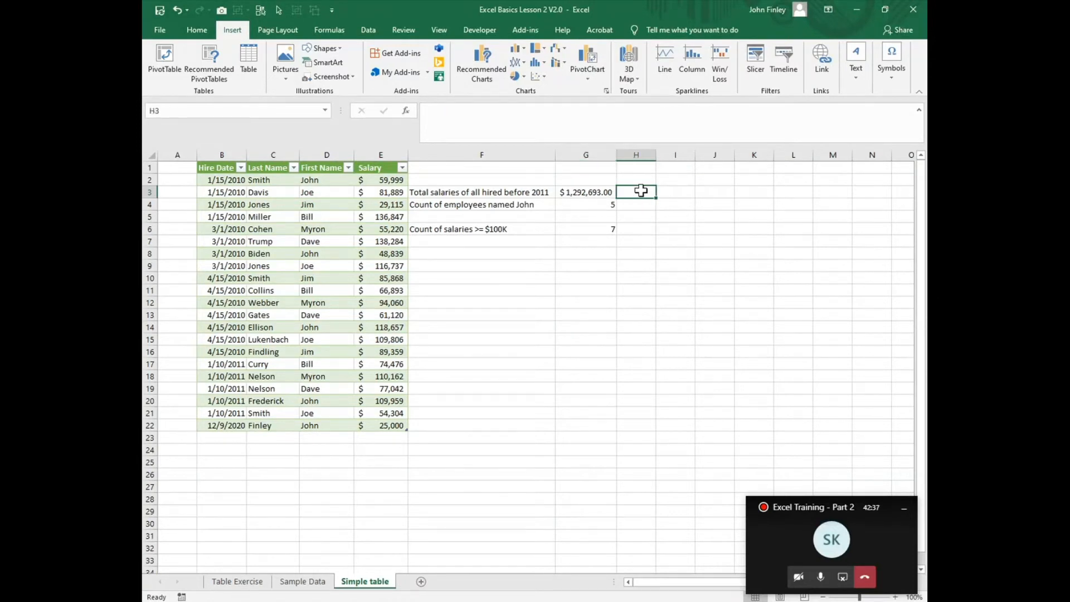
text(=formula)
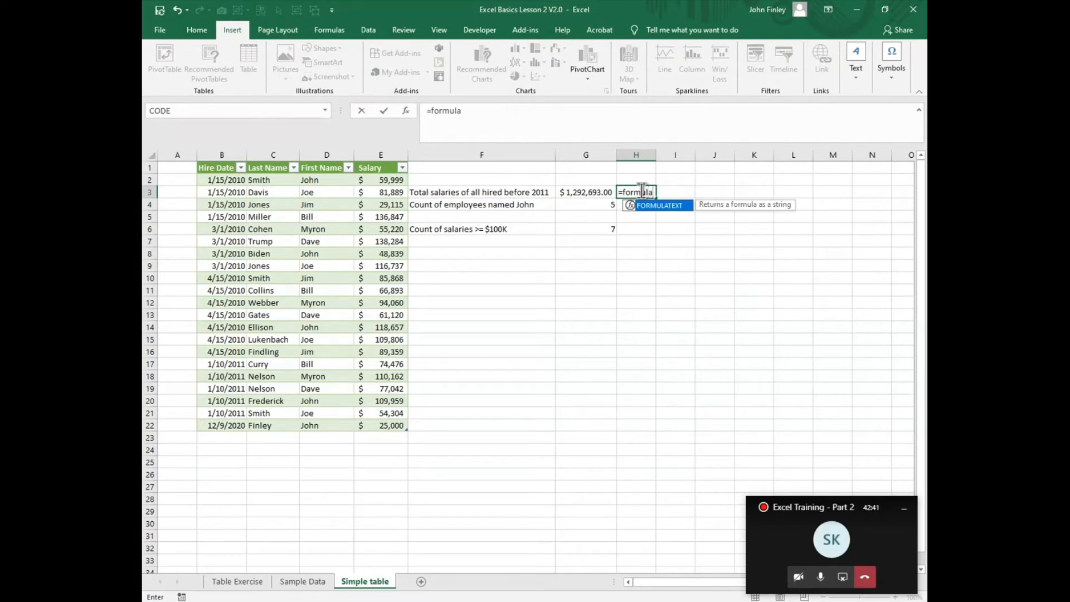
text(text()
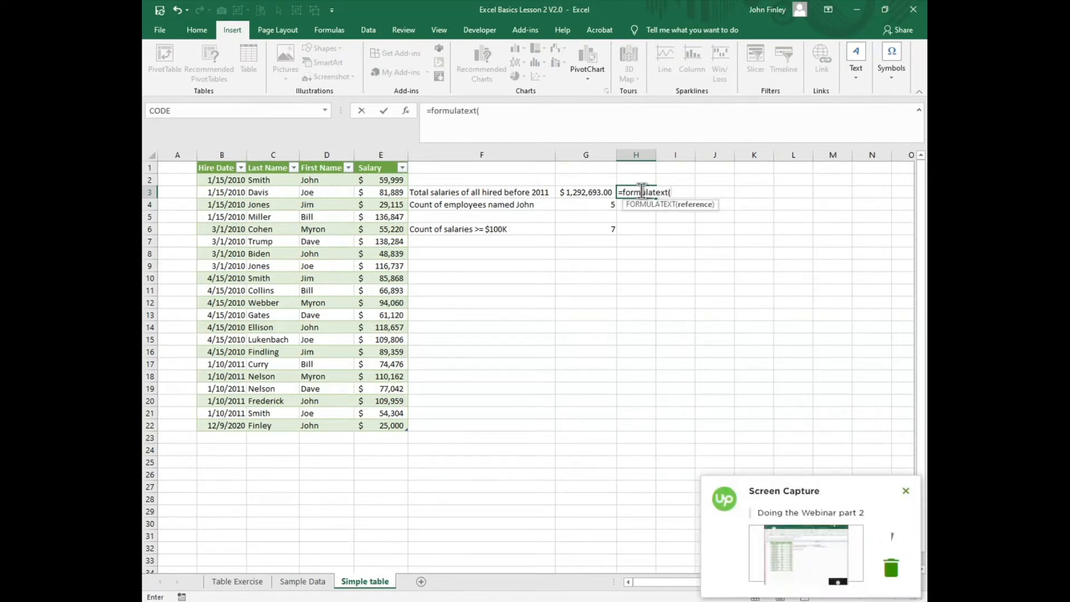
key(Left)
text())
key(Return)
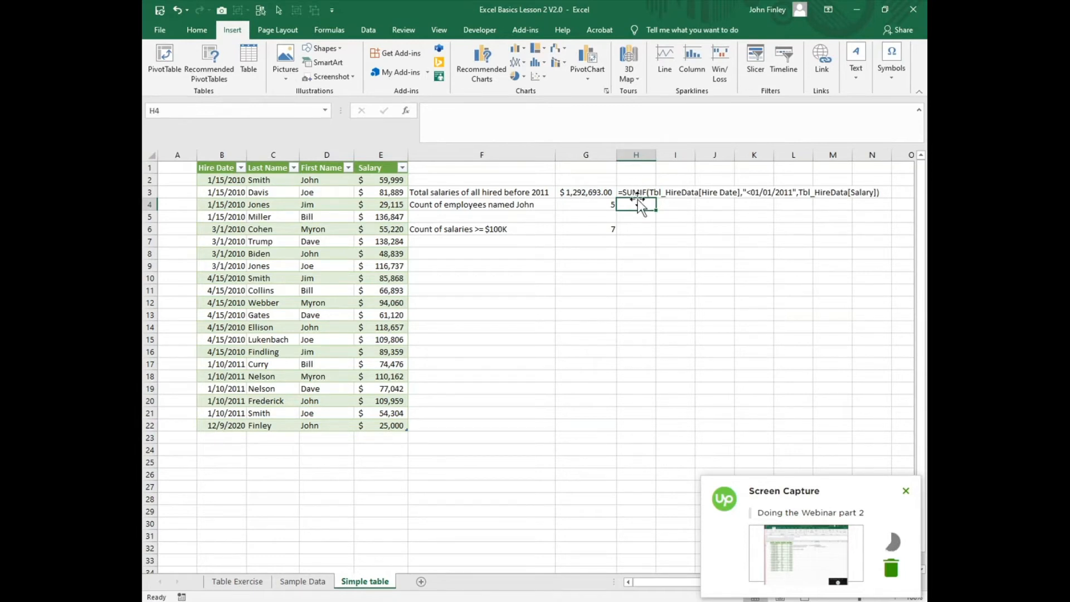
- Fill the FORMULATEXT formula from H3 down to H6
click(636, 194)
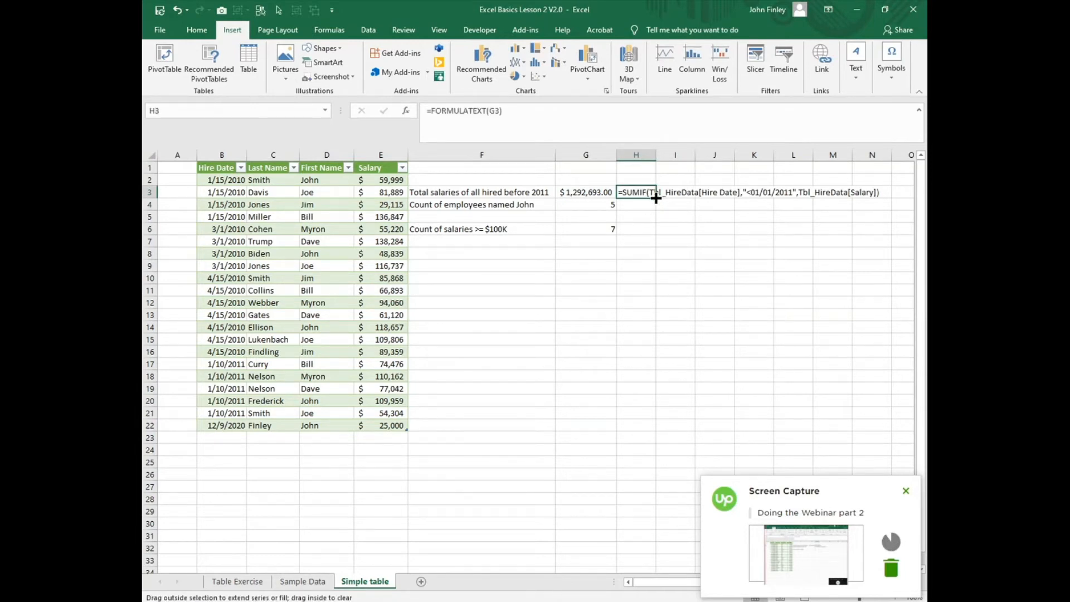
drag(655, 198, 651, 234)
click(714, 326)
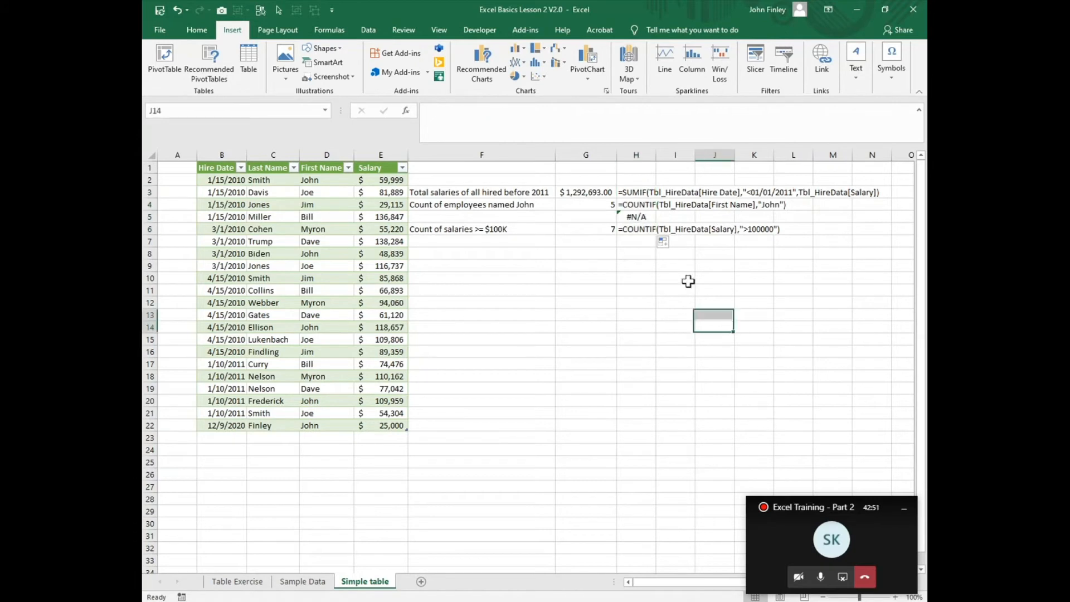
click(640, 218)
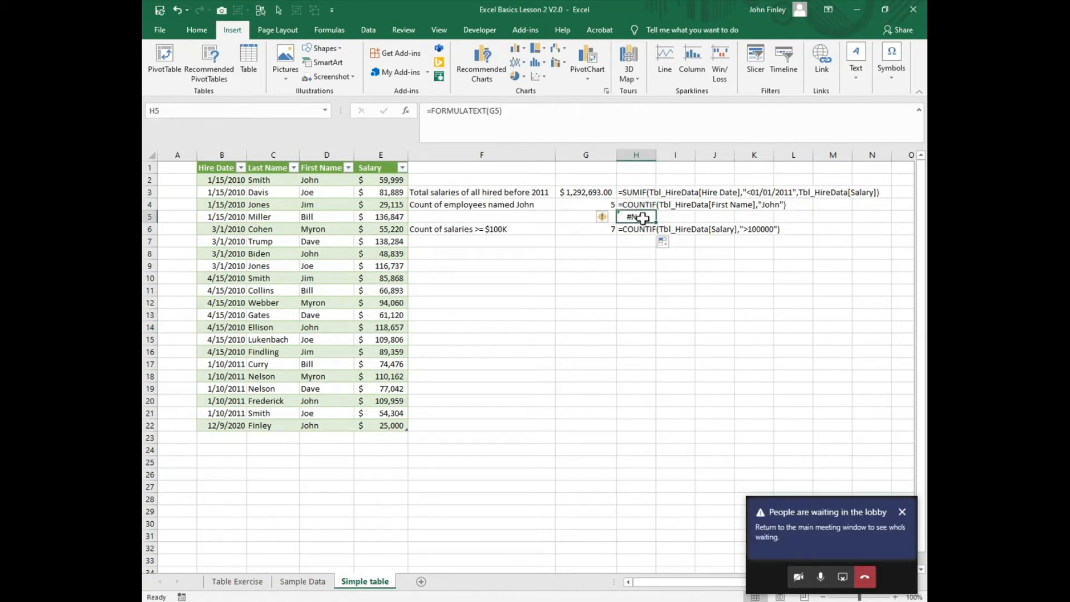
- Clear the FORMULATEXT formula from H5
key(Delete)
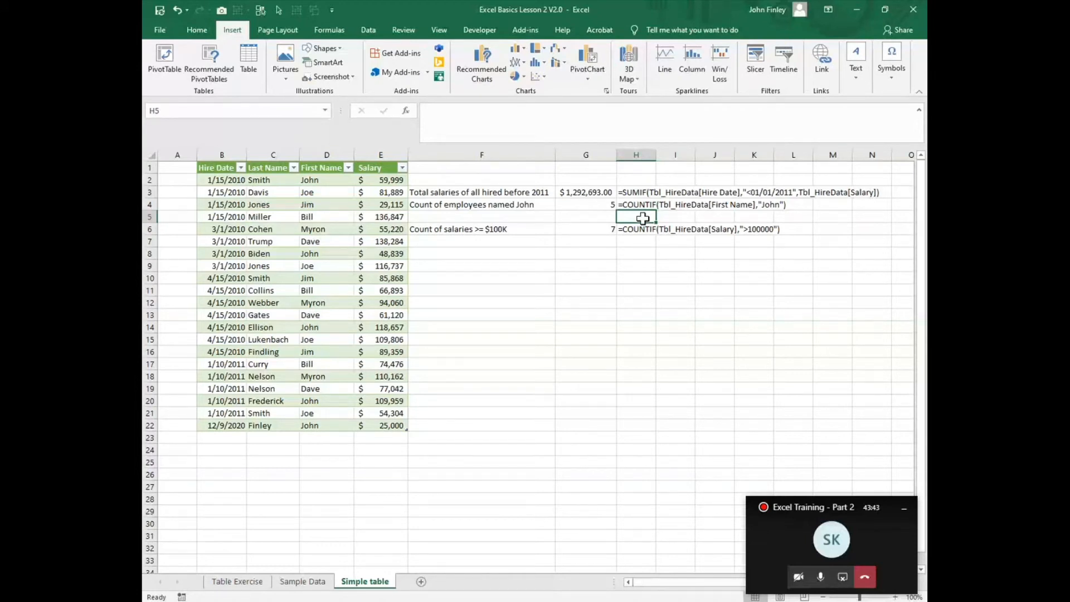
- Look over the Sample Data sheet, then inspect the staff table's name and the formulas in H4 and H6
click(301, 583)
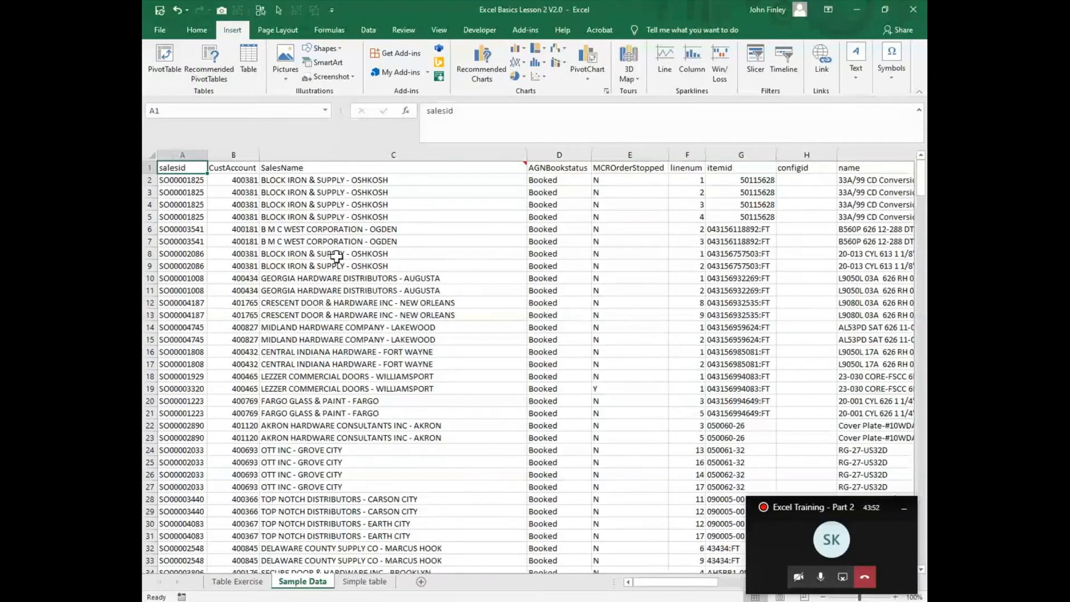
click(391, 583)
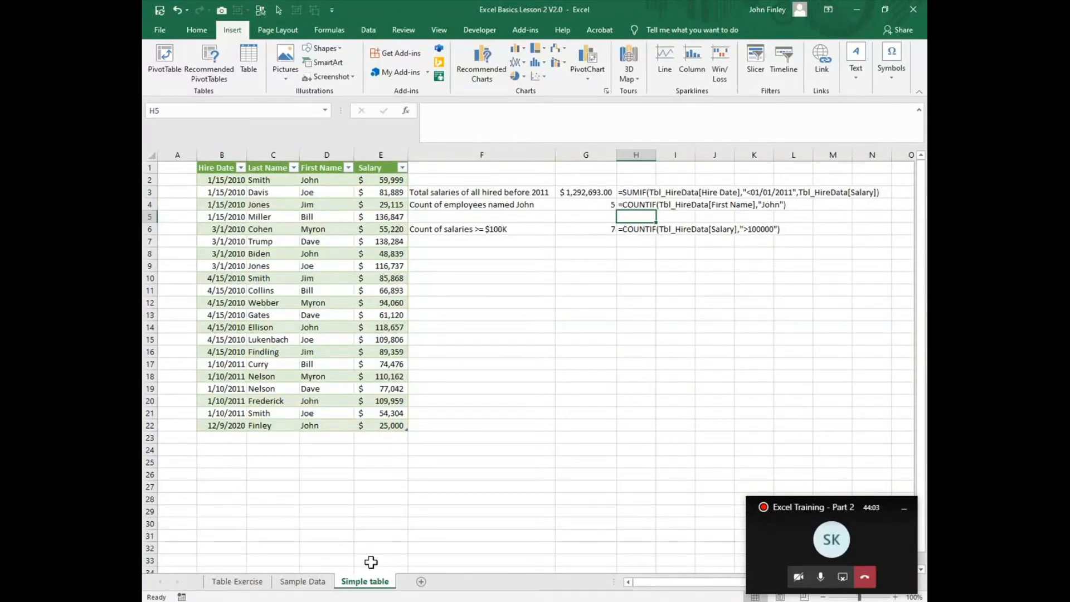
click(261, 290)
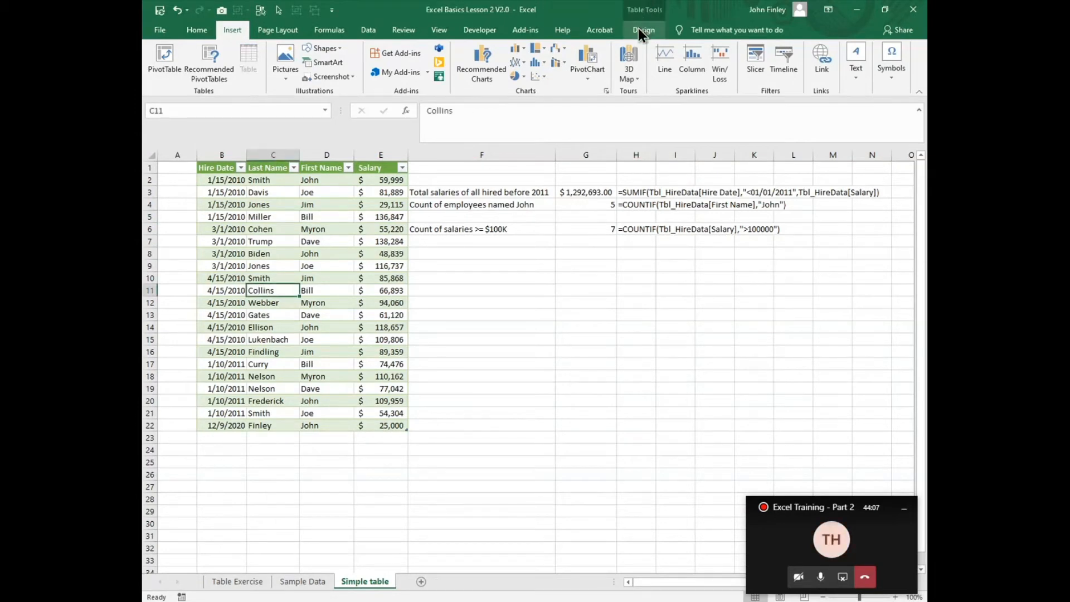
click(639, 32)
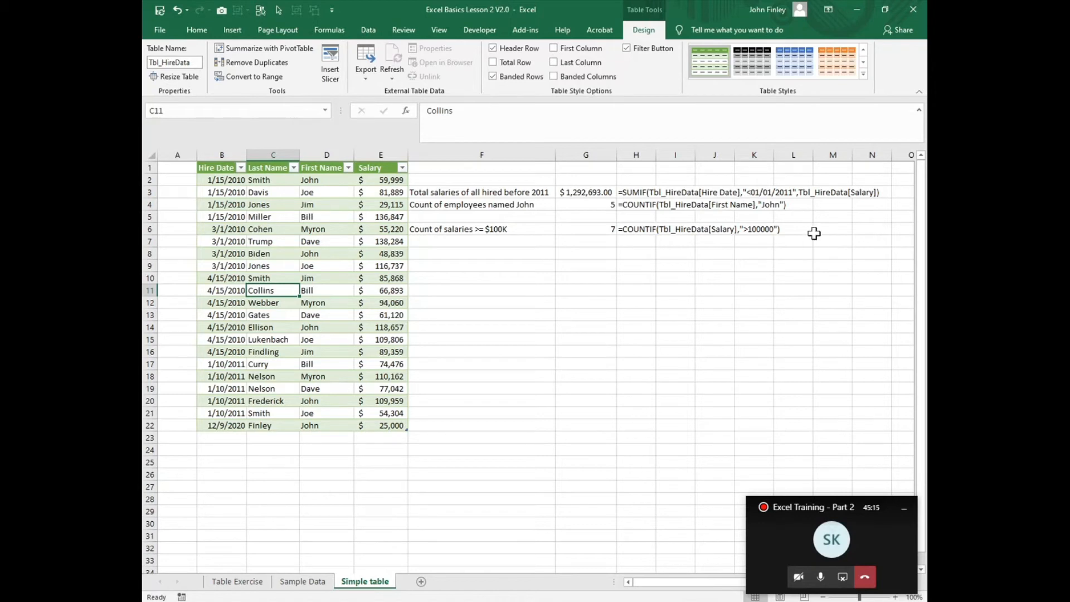
click(770, 205)
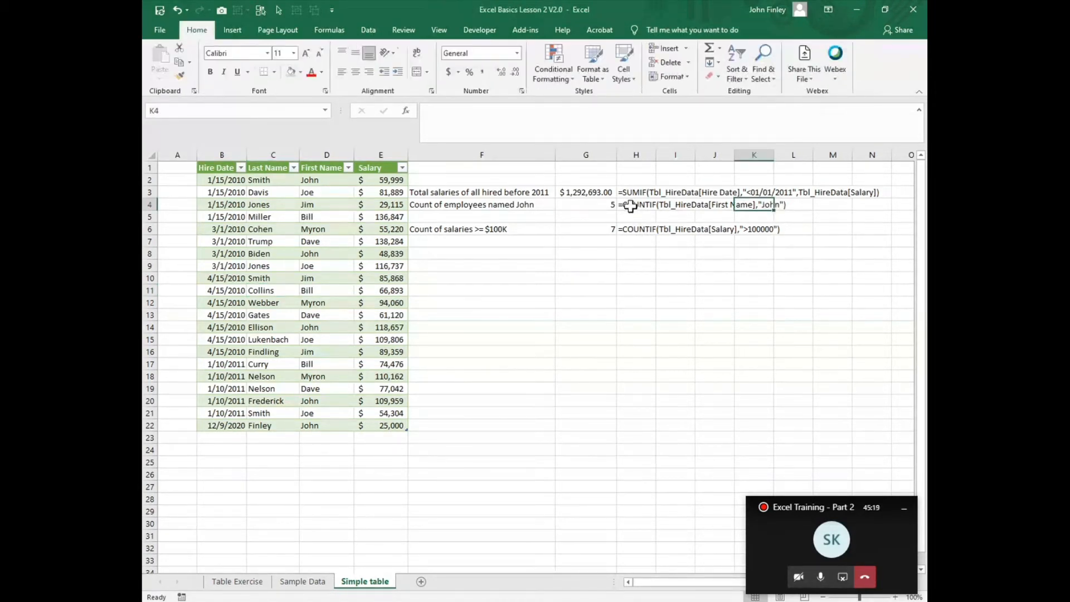
click(655, 212)
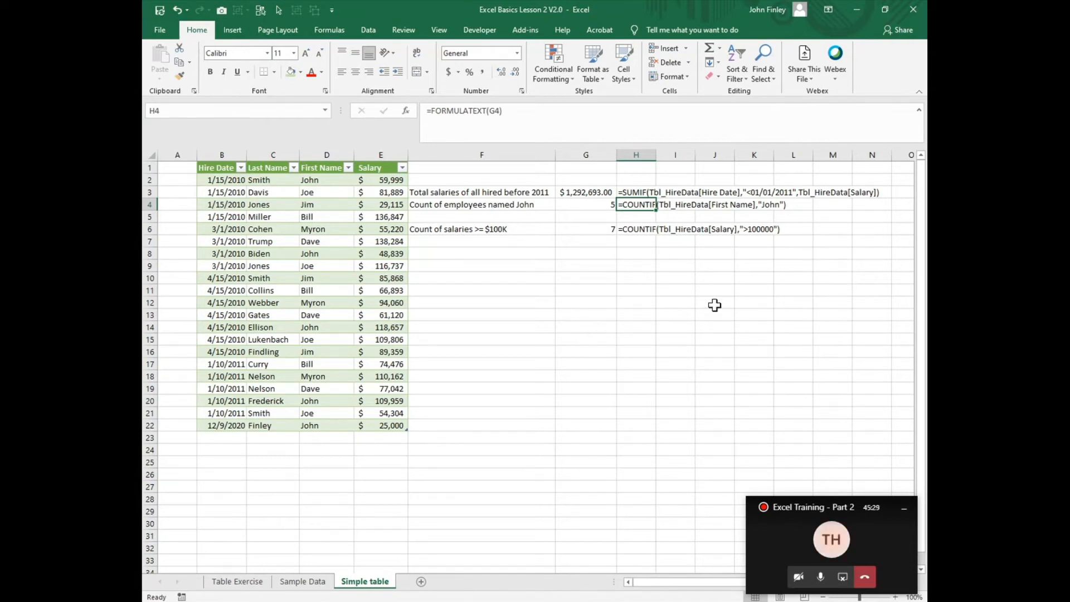
click(630, 231)
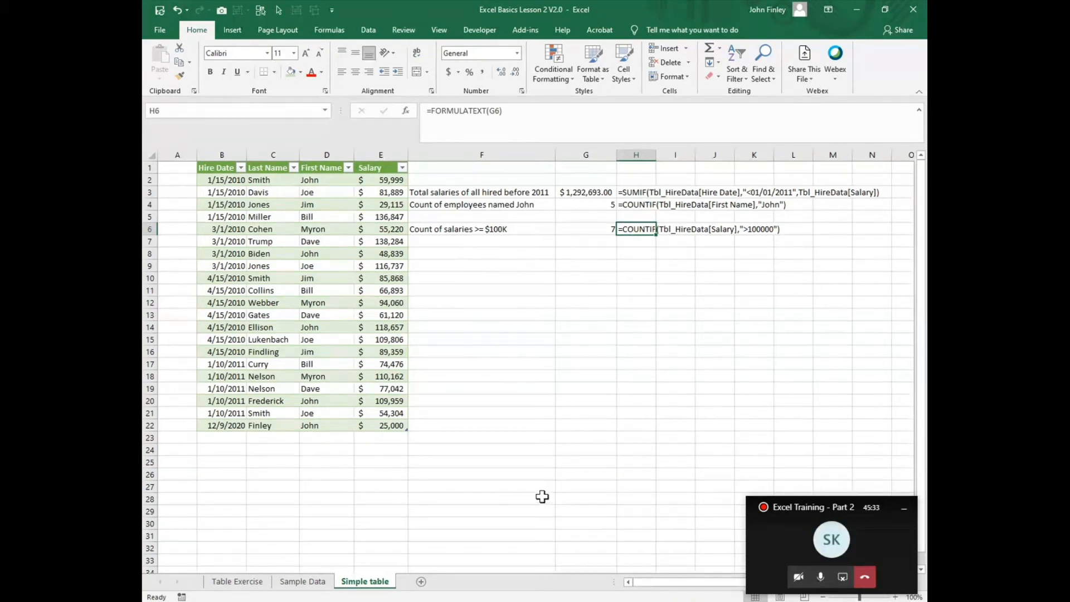
- On the Sample Data sheet, format the data range as a table with a medium blue style and headers
click(294, 585)
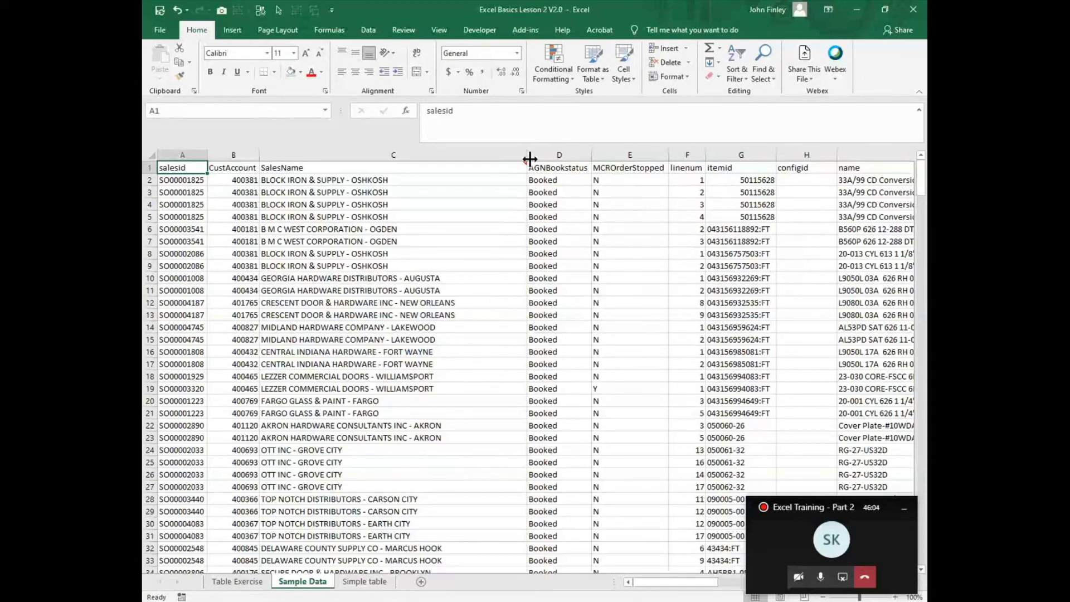
mouse_move(525, 165)
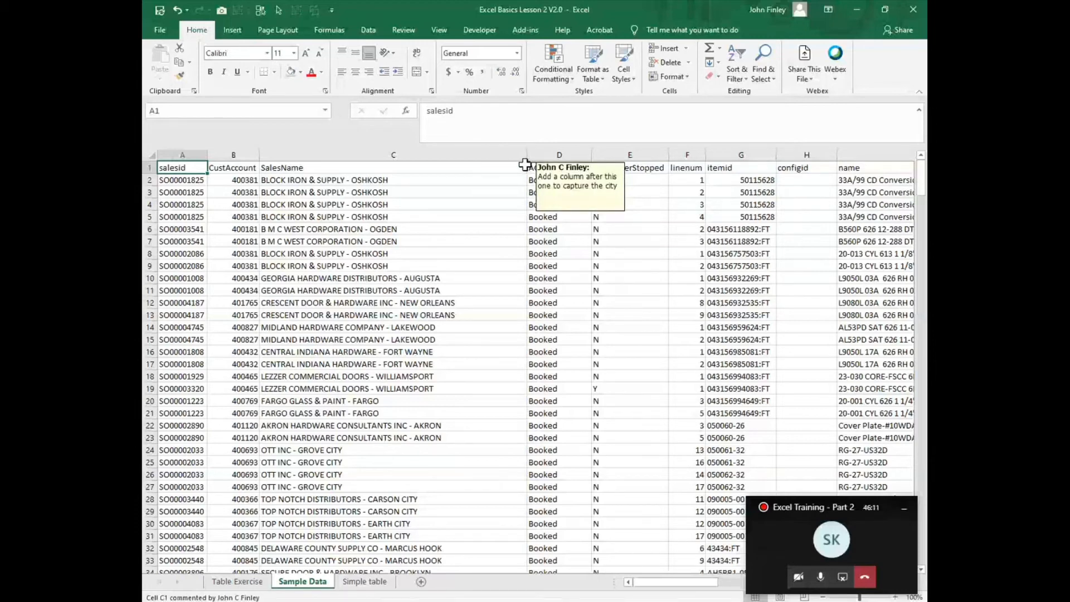
click(557, 153)
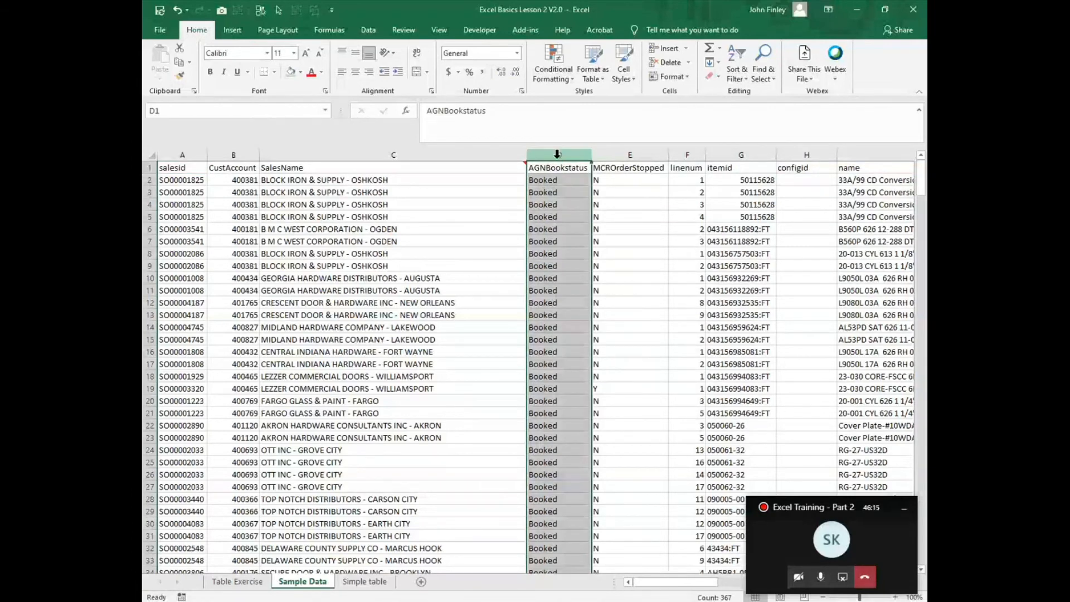
click(278, 192)
click(598, 80)
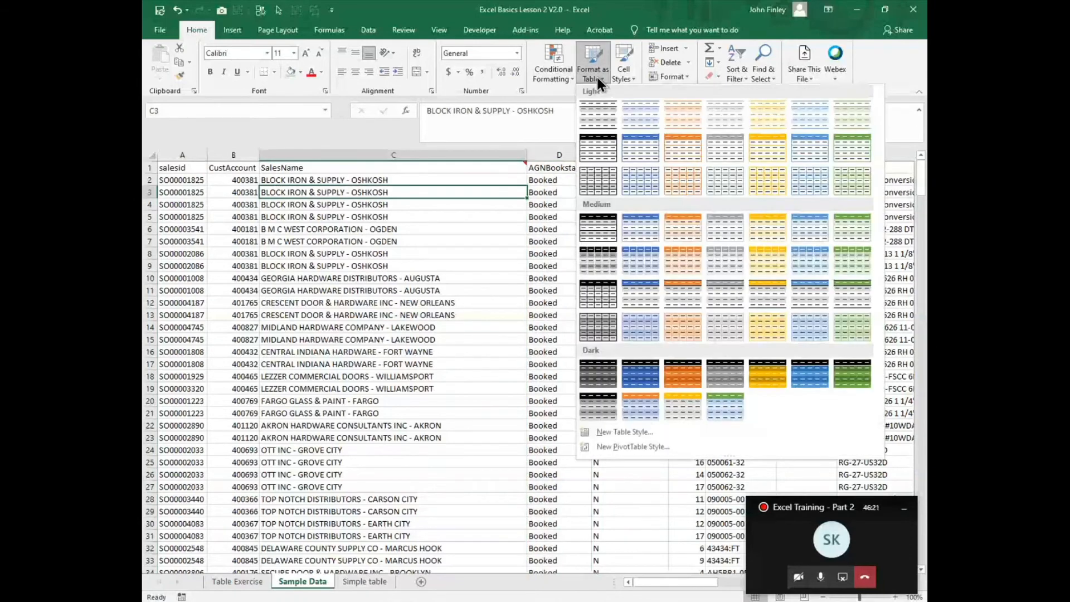
click(630, 230)
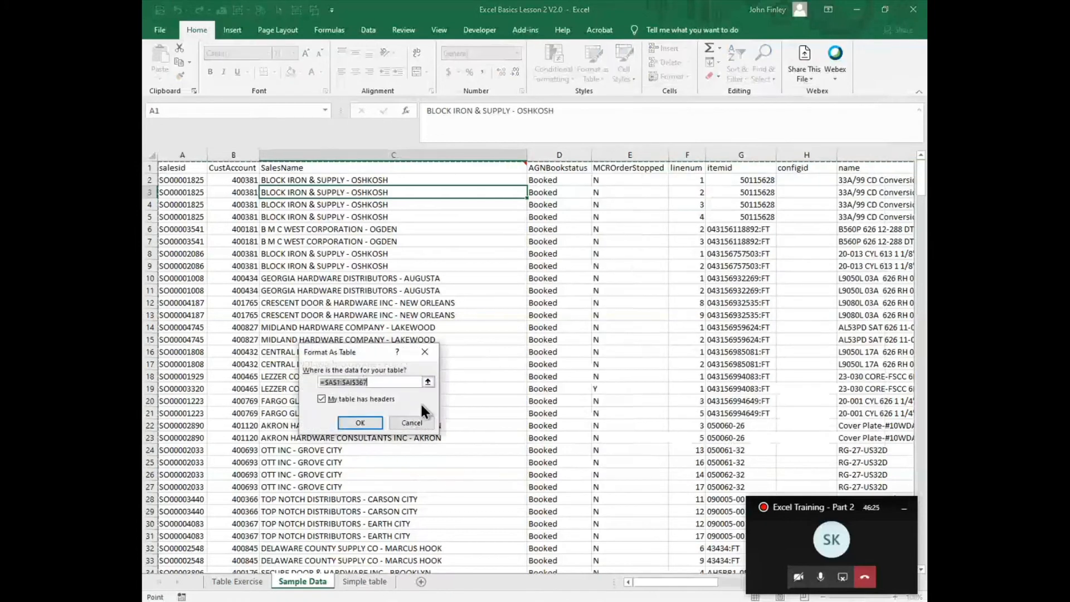
click(357, 424)
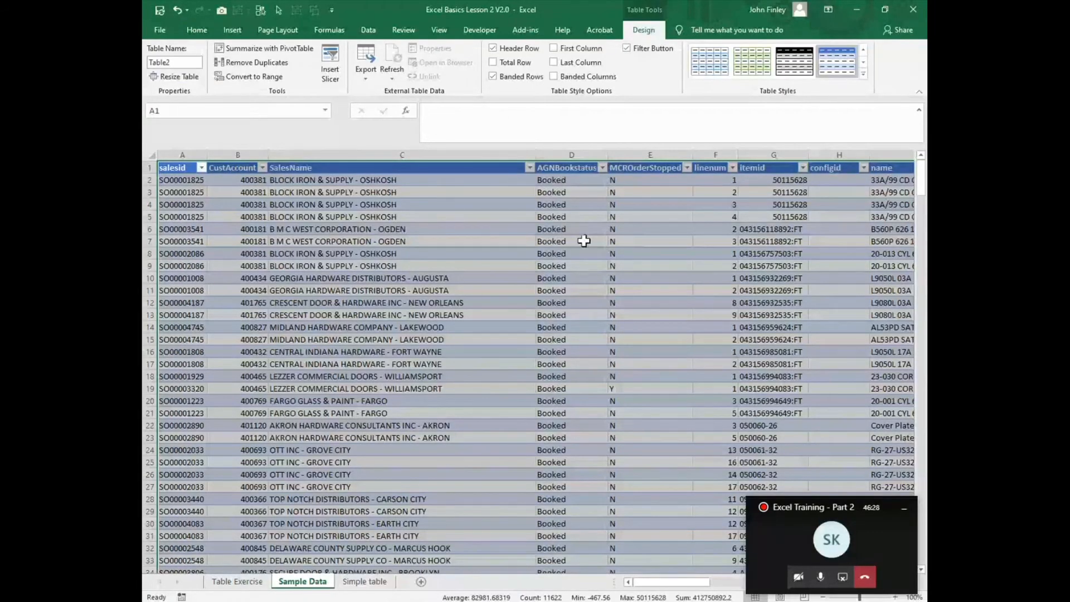
- Insert a new table column before AGNBookstatus and name it City
click(554, 151)
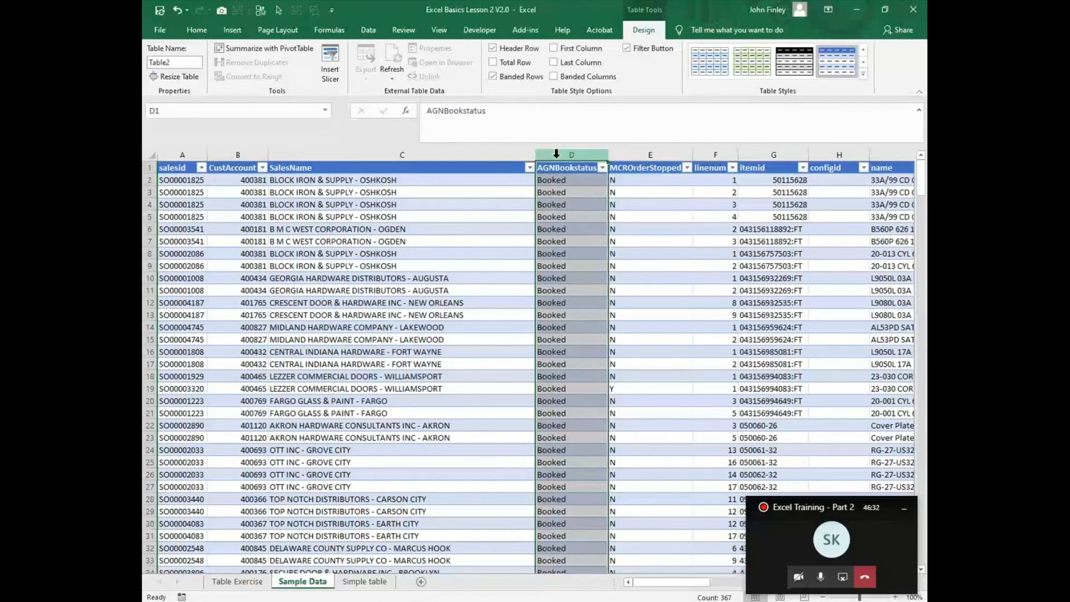
key(ctrl+shift+plus)
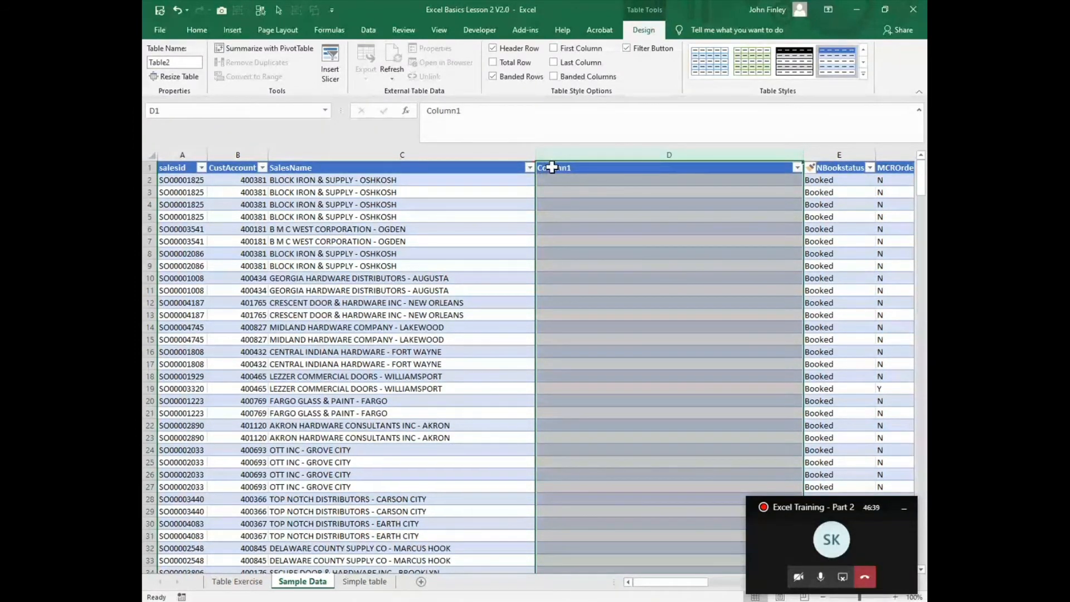
click(552, 167)
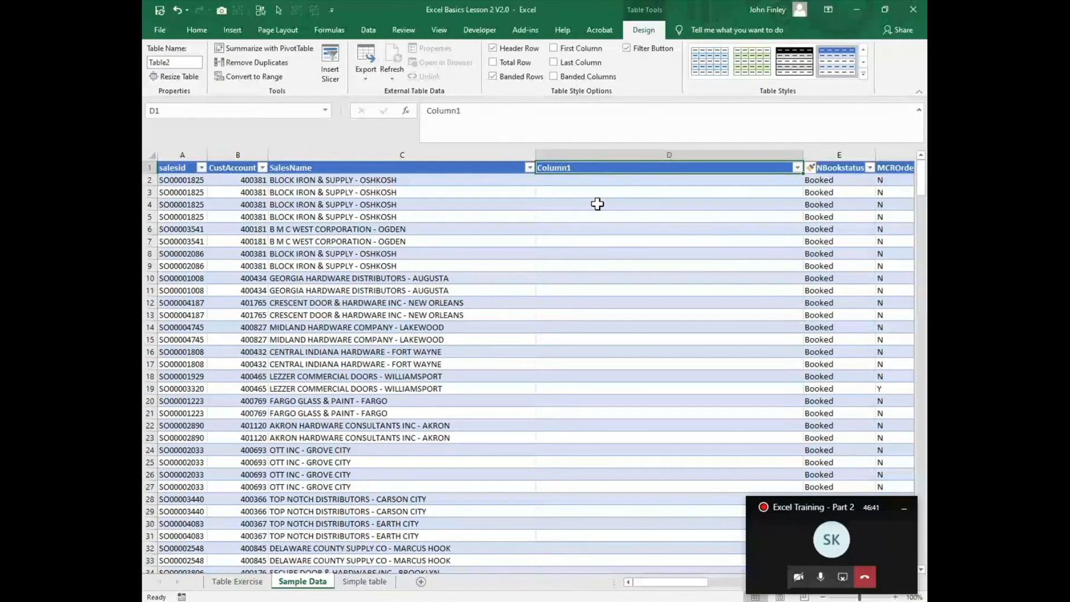
text(City)
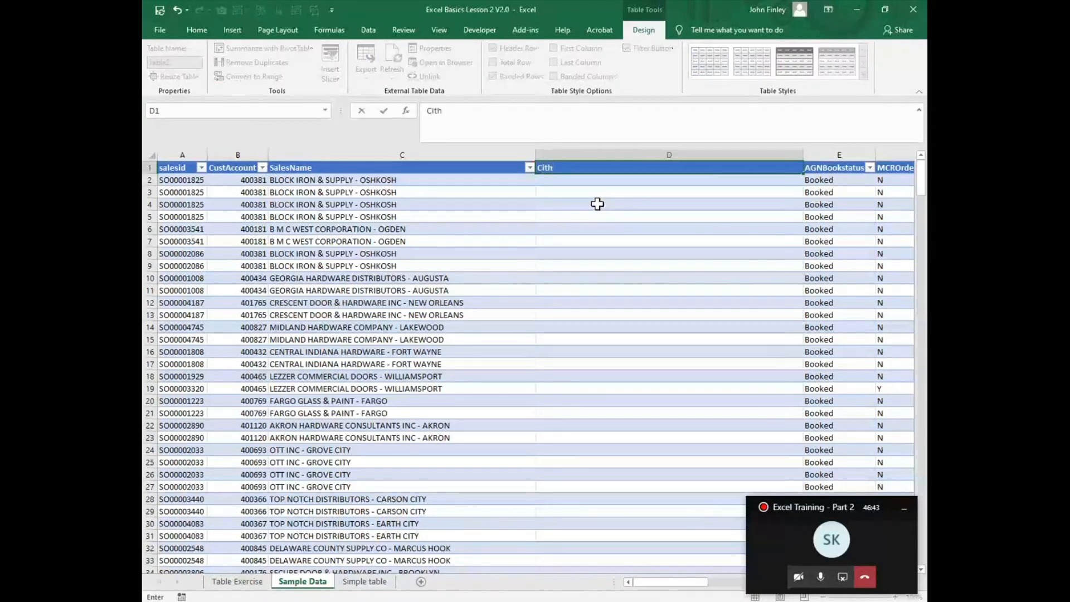
key(Return)
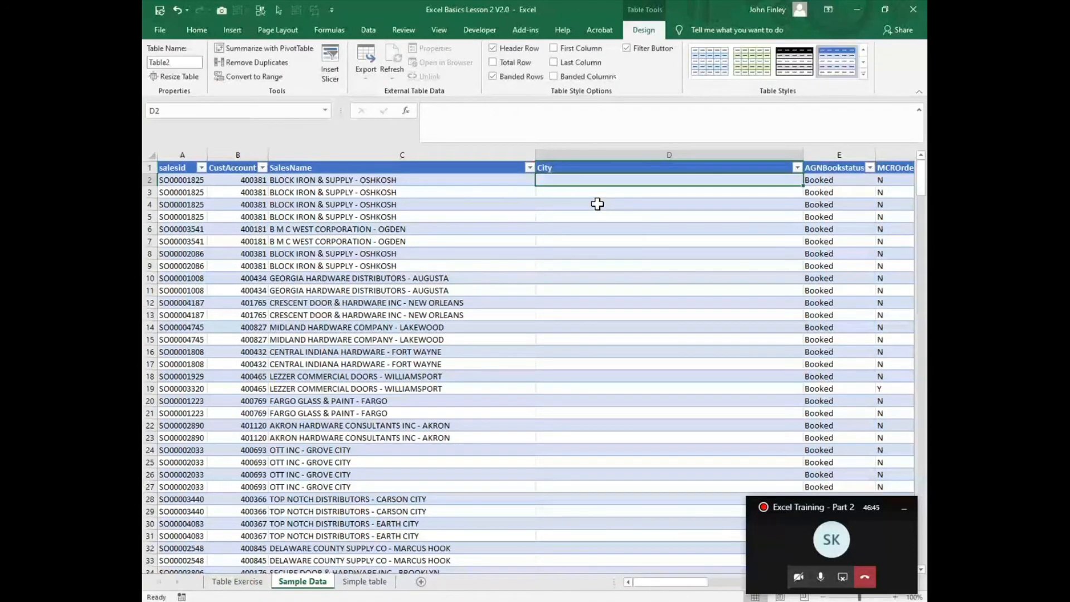
drag(803, 155, 656, 152)
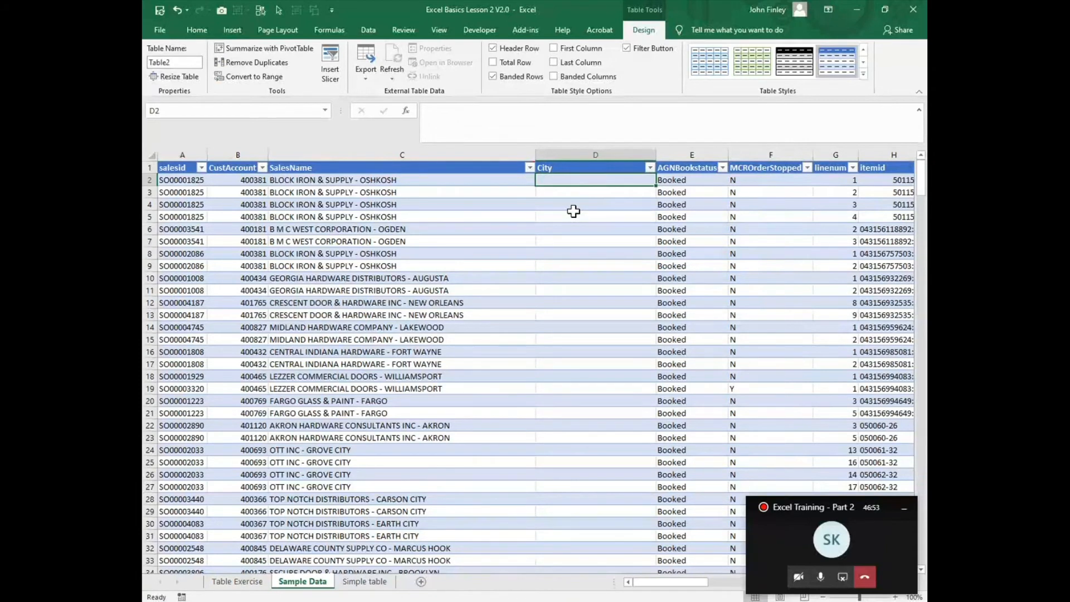
text(=)
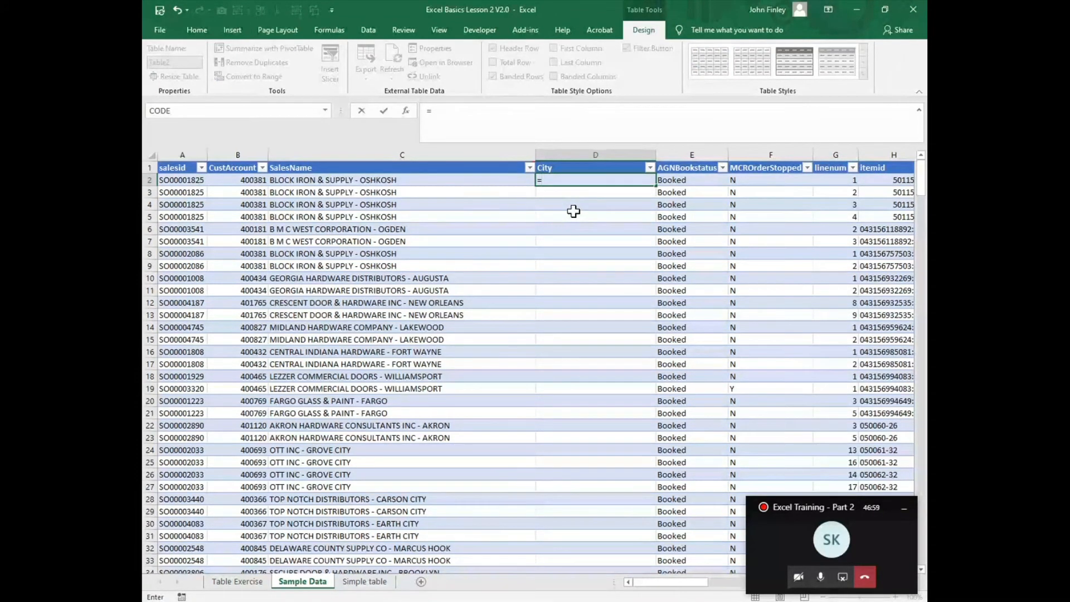
text(mi)
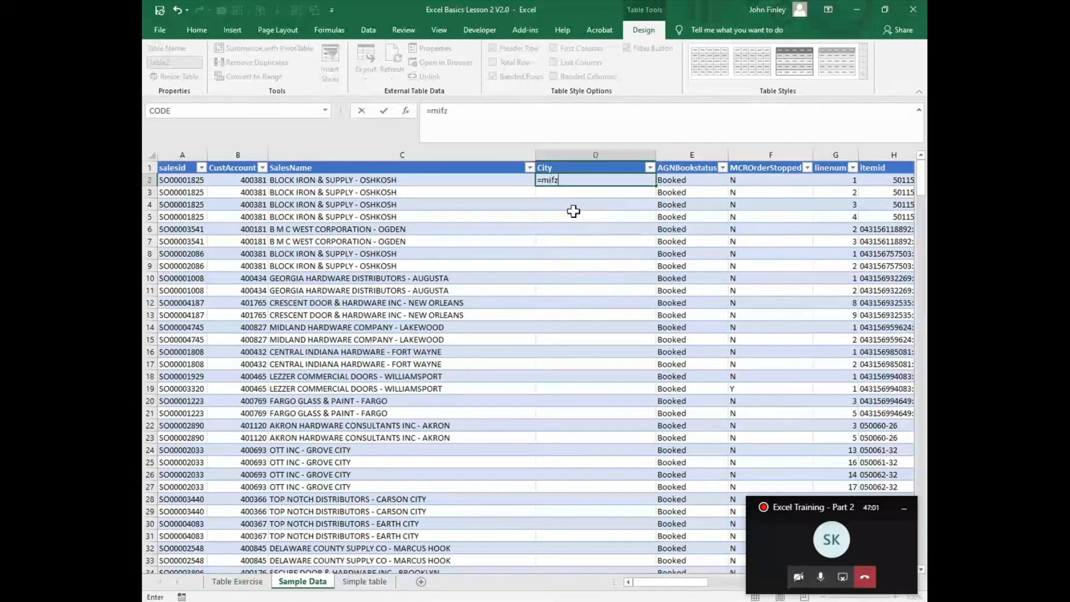
text(d()
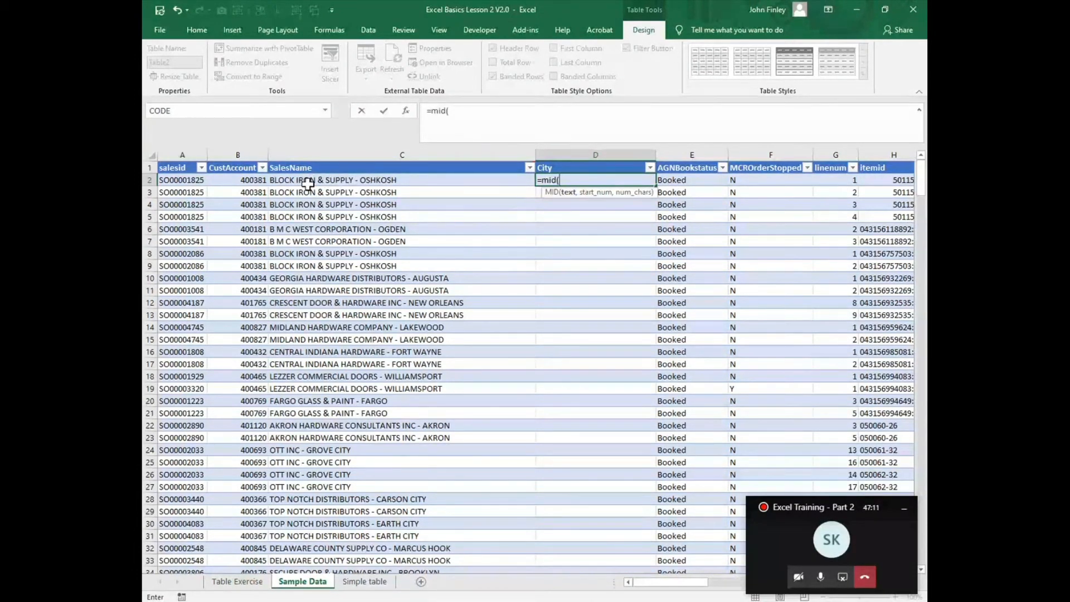
click(308, 181)
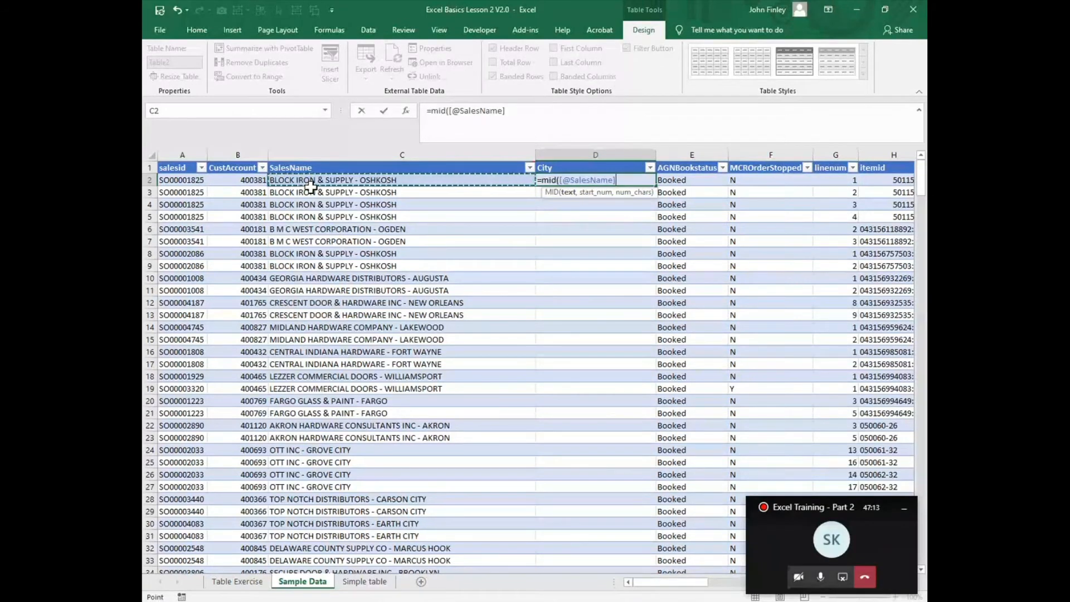
text(,)
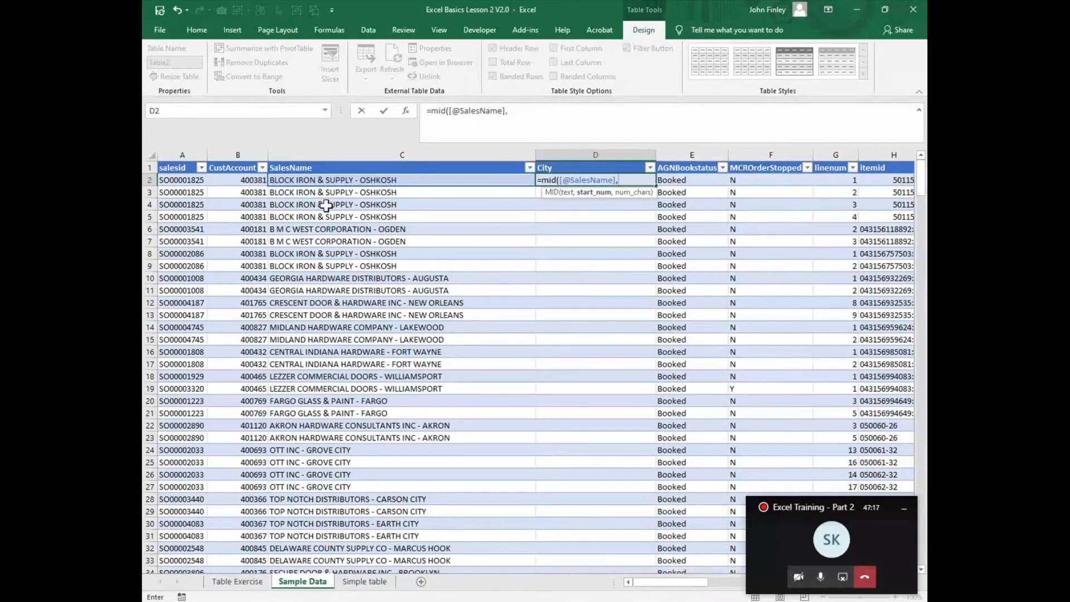
text(search)
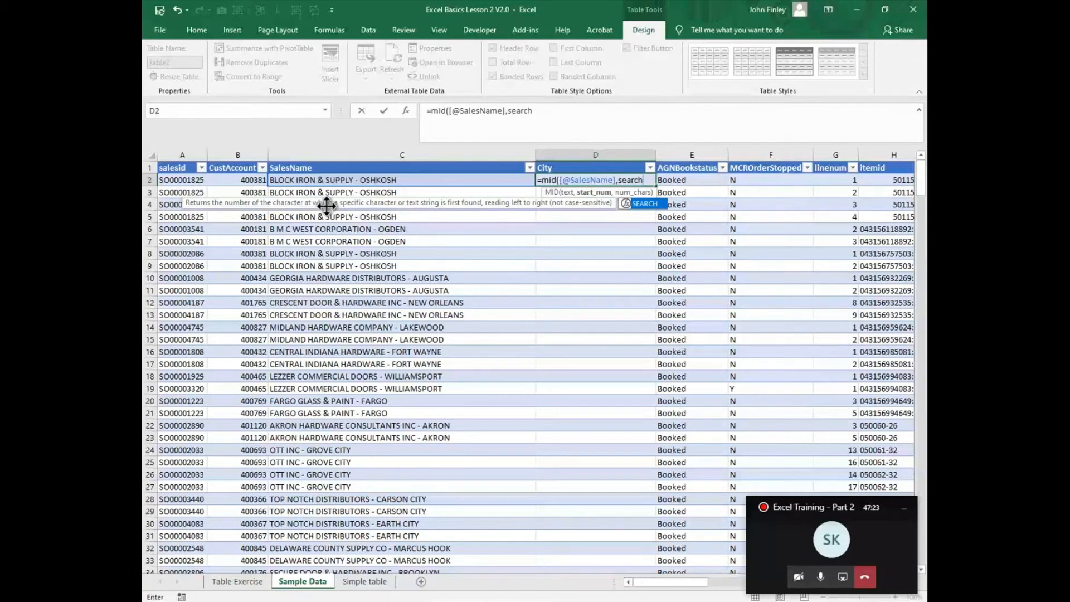
text(()
click(340, 180)
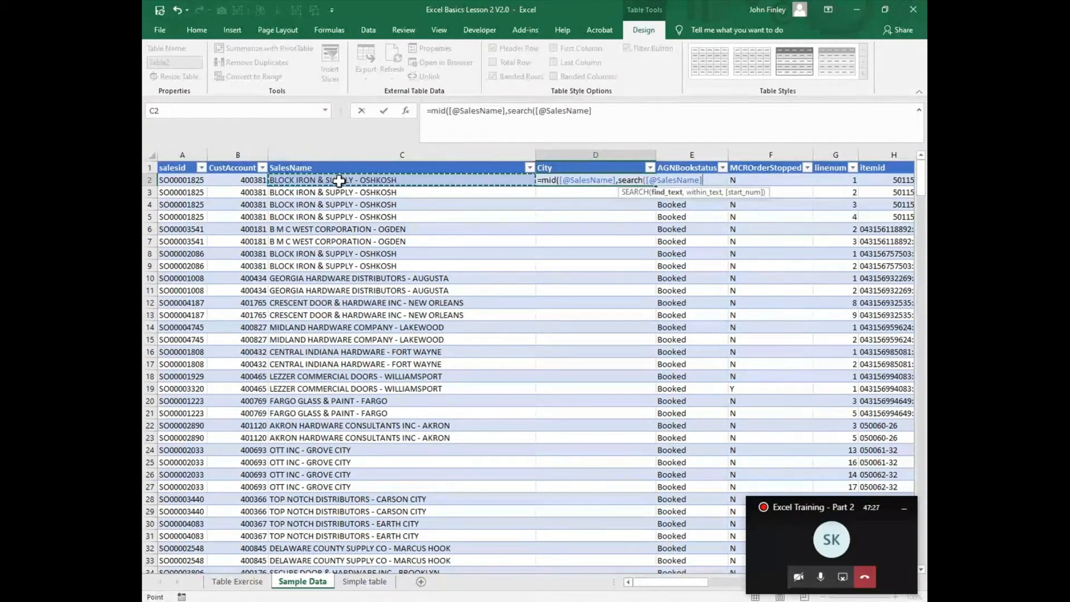
text(,")
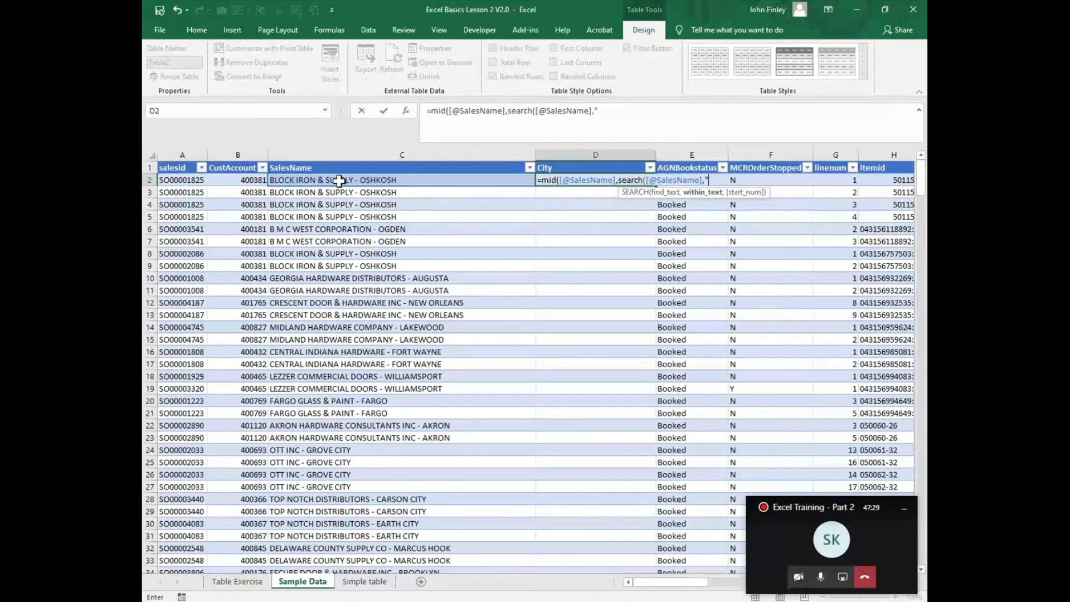
text(_)
key(BackSpace)
text(-')
text(",)
text(1)
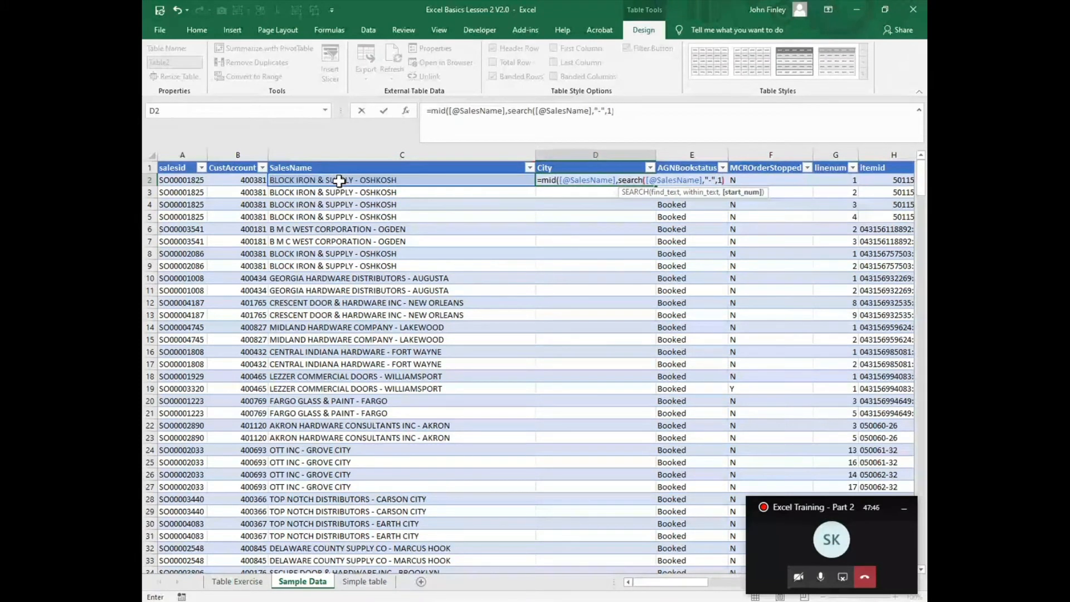
text(+)
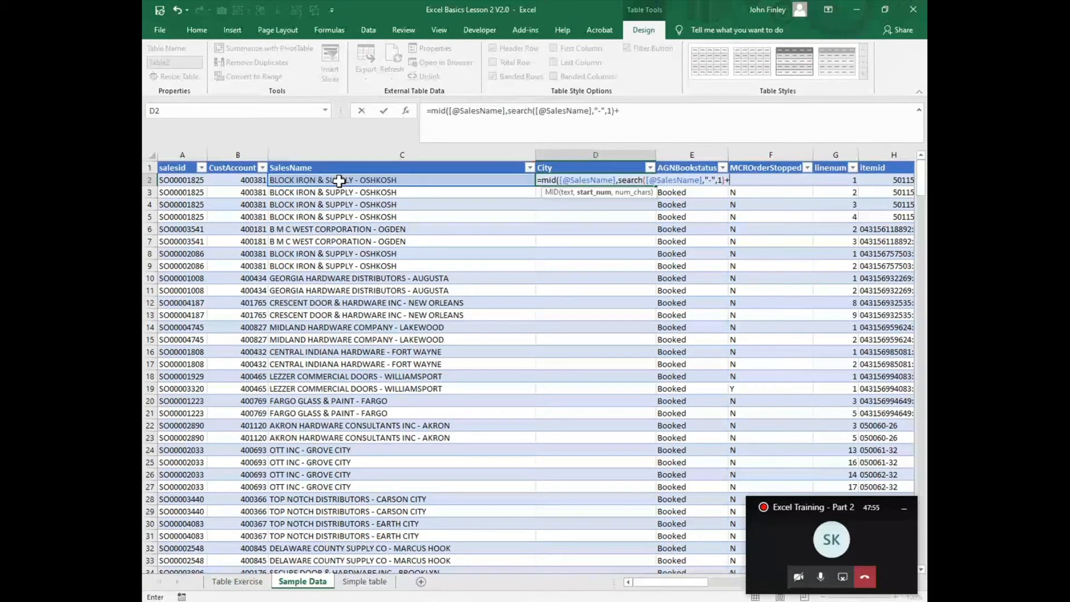
text(2)
text(,256)
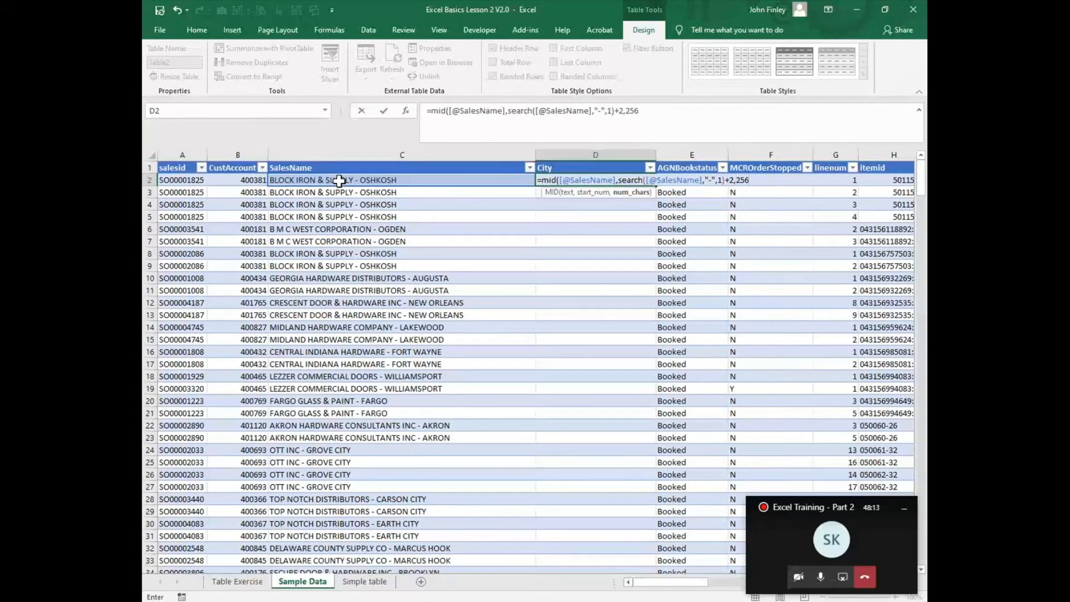
text())
key(Return)
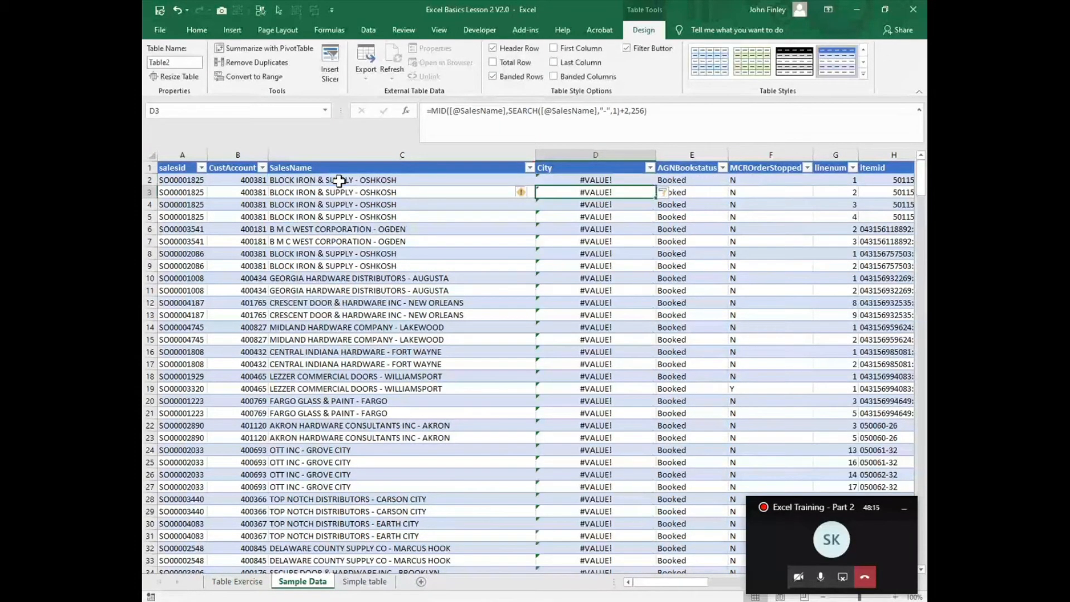
- Change the MID length argument in D2's City formula to 25 and step through it with Evaluate Formula
key(Up)
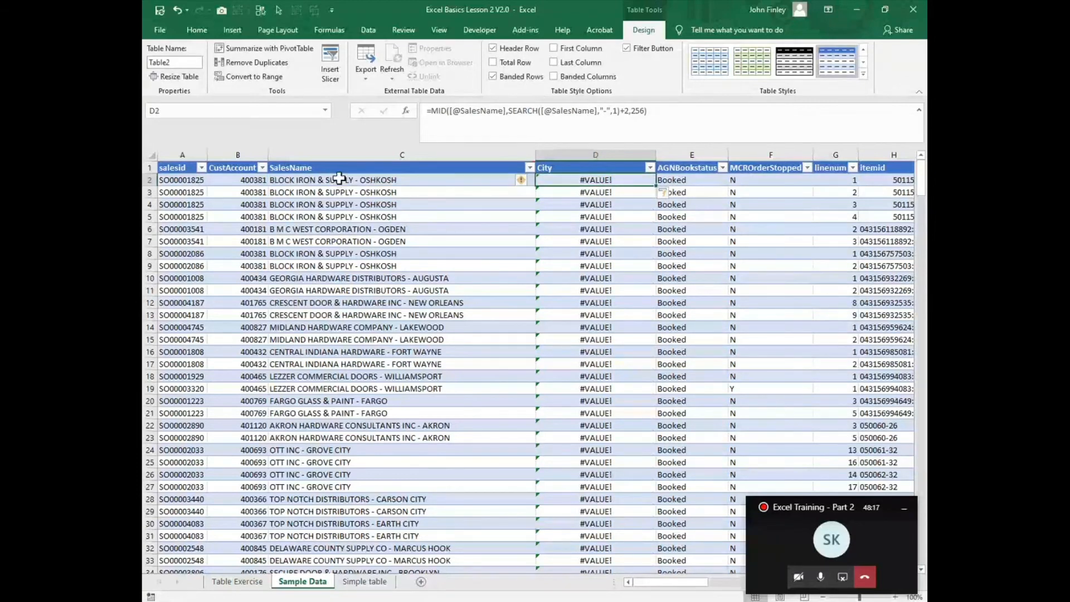
click(646, 112)
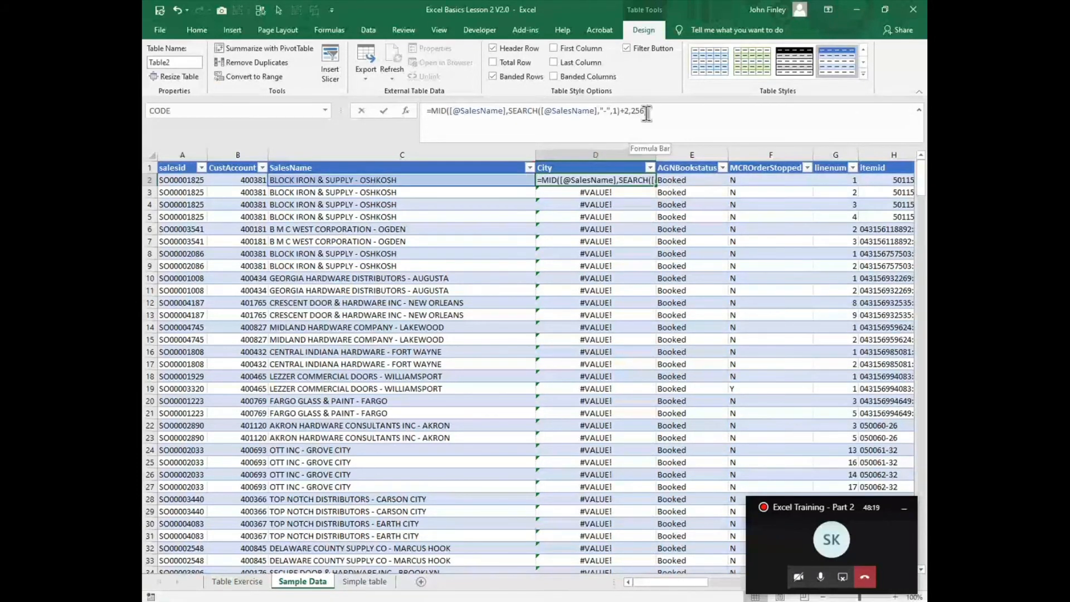
key(BackSpace)
key(BackSpace)
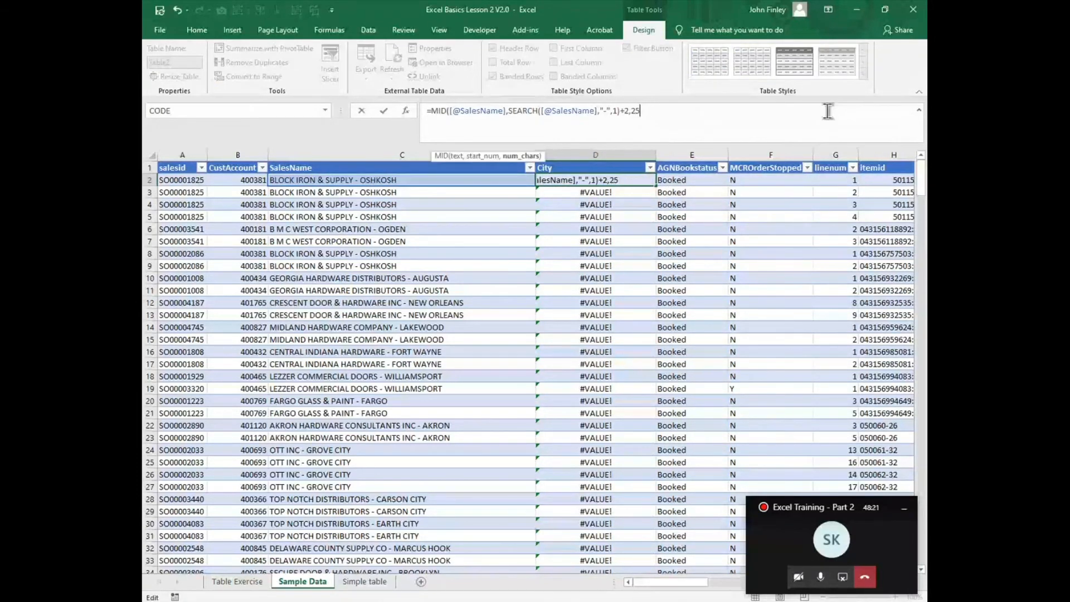
text())
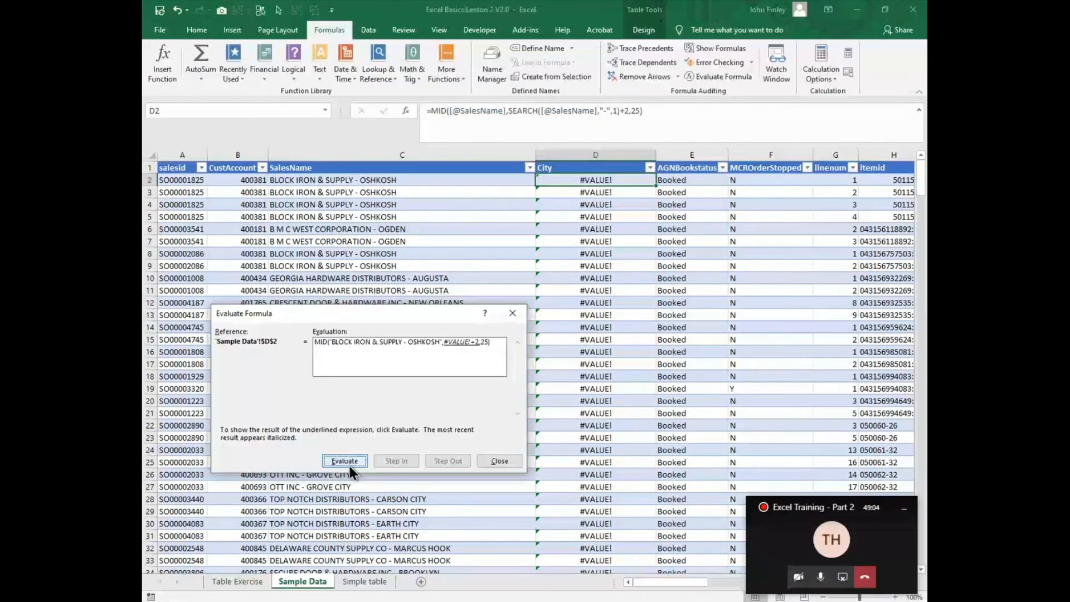
click(499, 461)
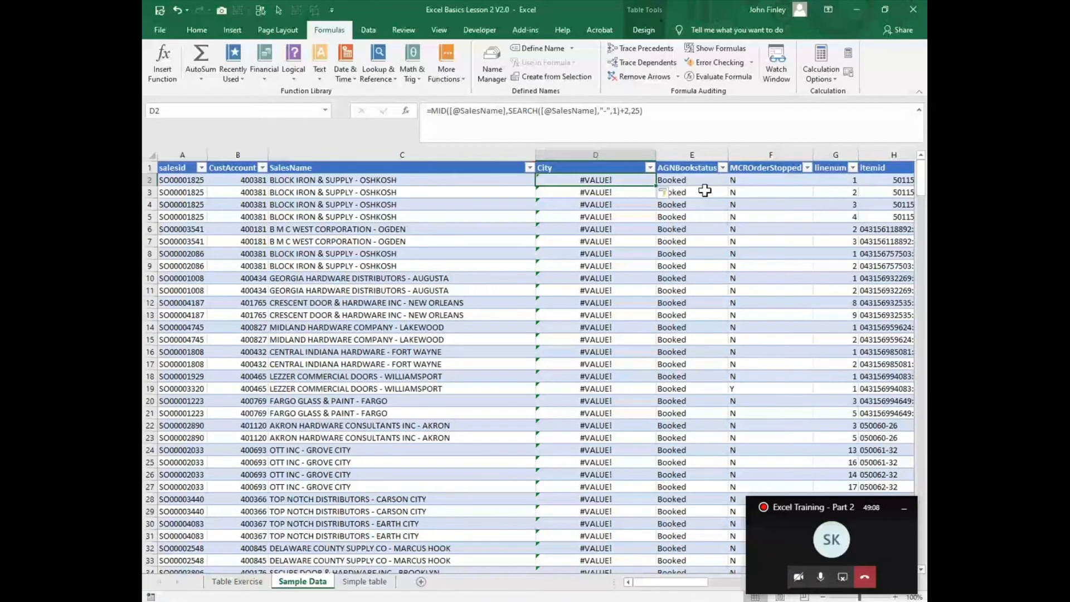
- Clear the formula from D2 and examine the ' - ' separator in the first SalesName value
text(=,od)
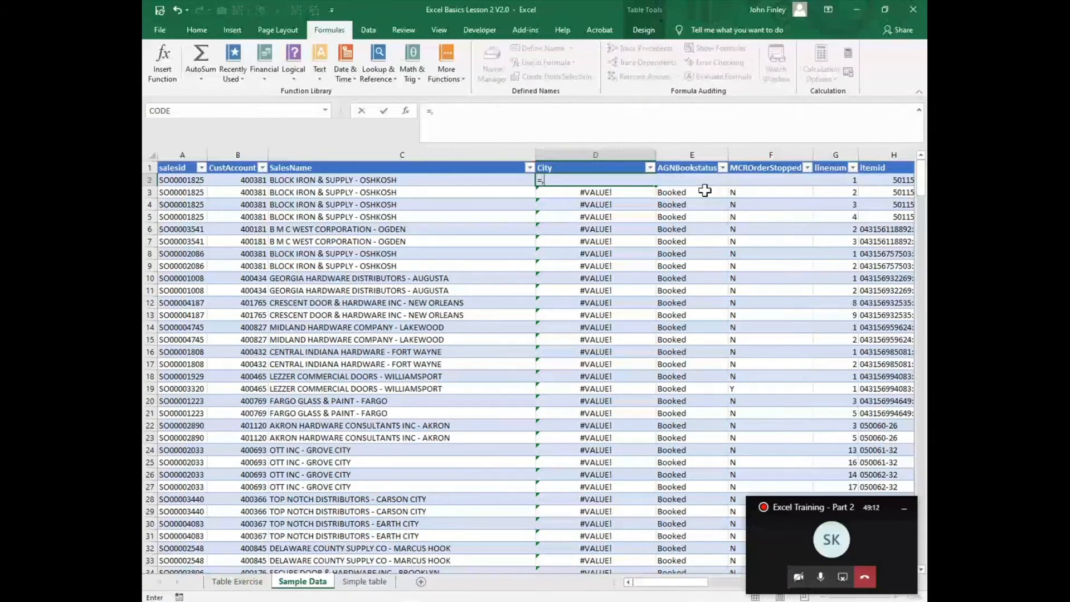
key(BackSpace)
key(BackSpace)
key(BackSpace)
key(BackSpace)
click(281, 180)
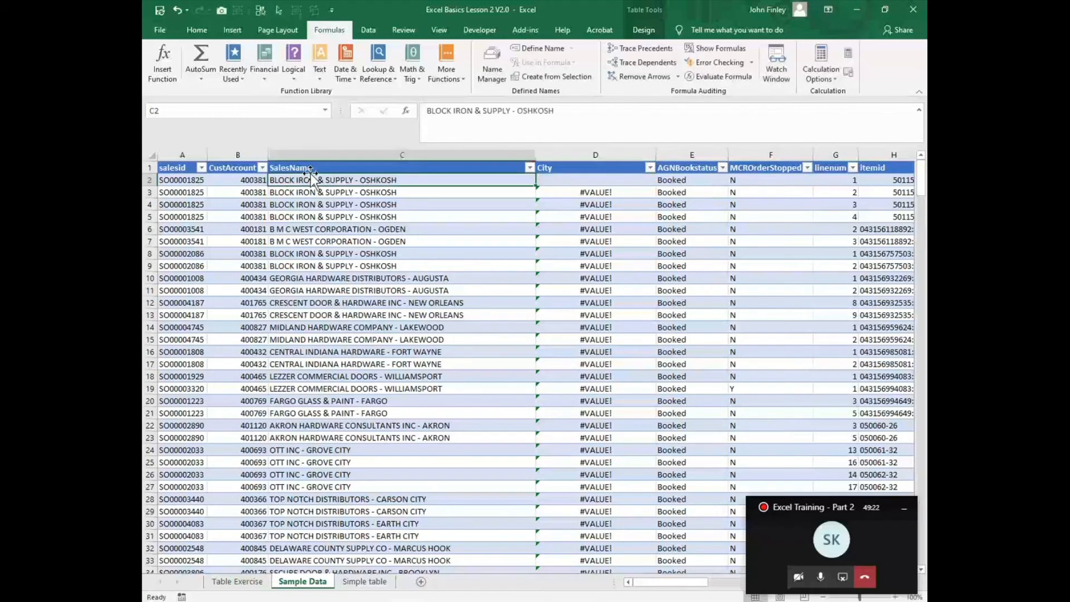
click(509, 114)
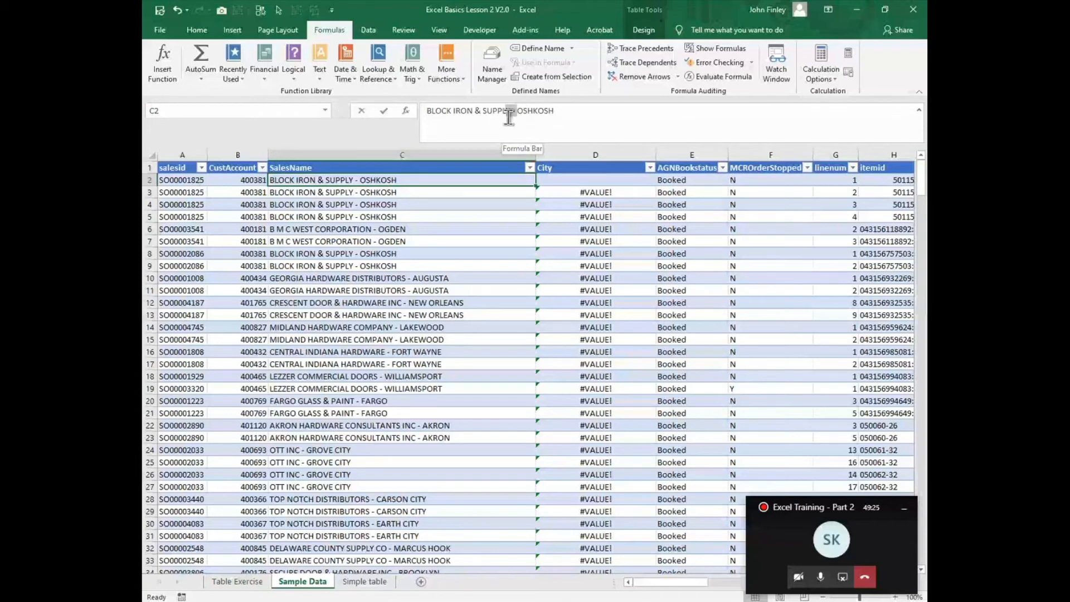
drag(509, 117, 512, 115)
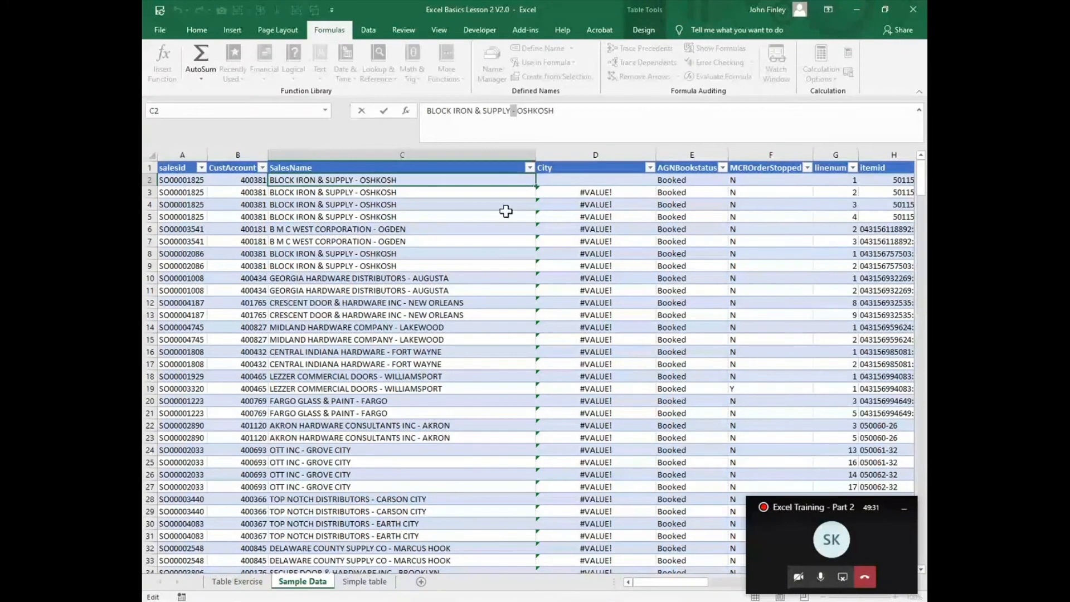
click(619, 179)
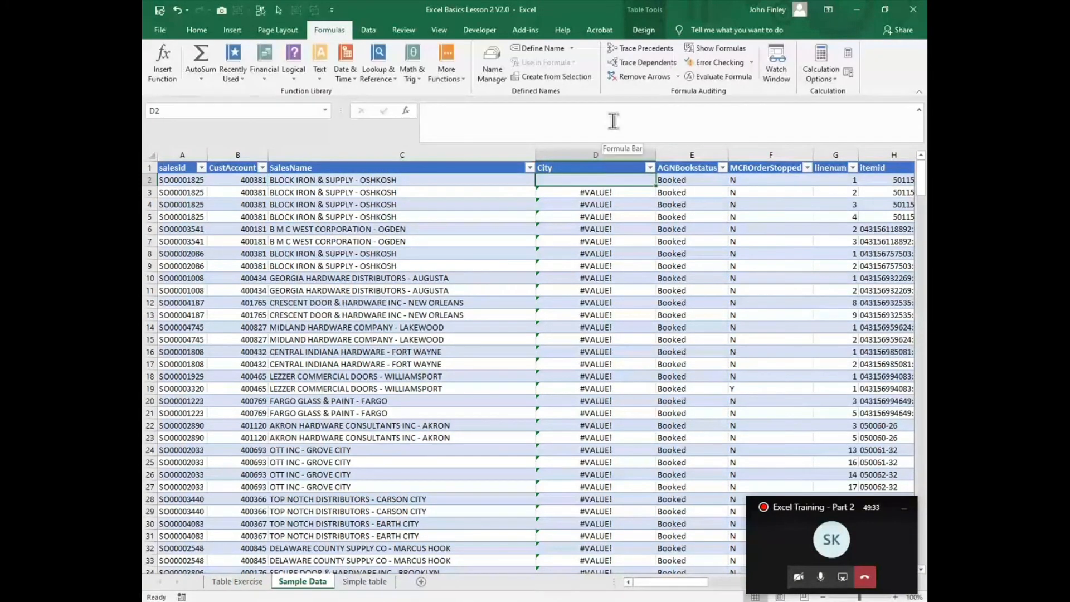
- Begin a new MID formula in D2 using the row's SalesName and a FIND for the ' - ' separator
text(=mid()
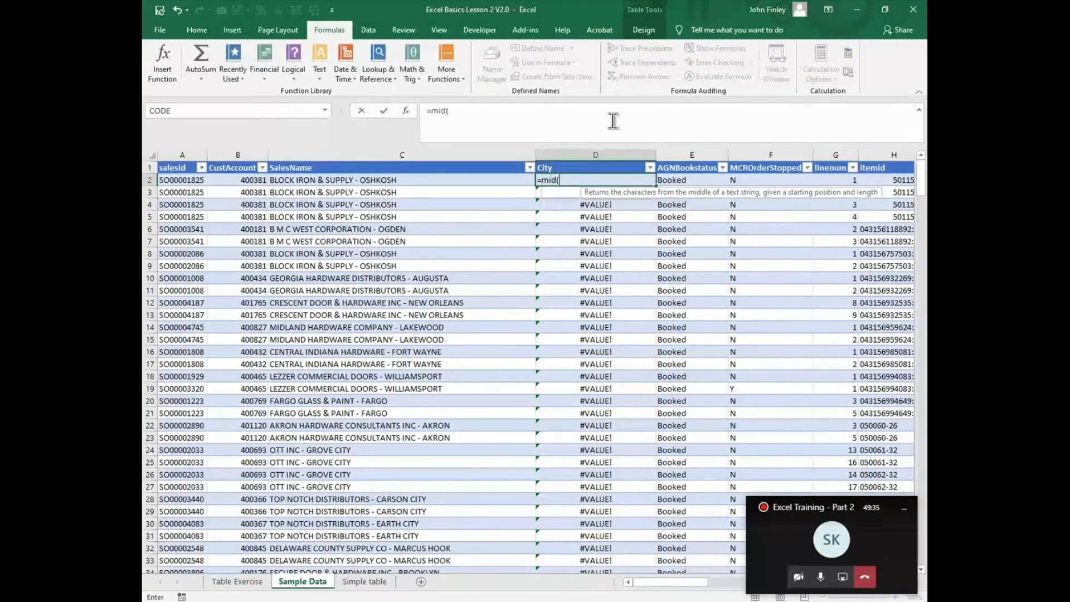
key(Left)
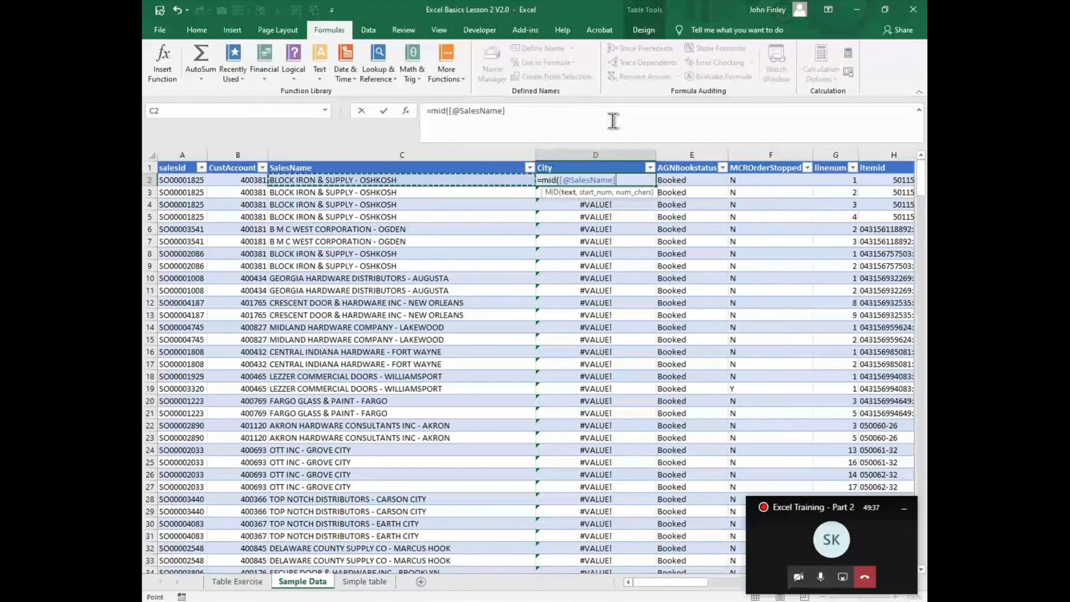
text(,find()
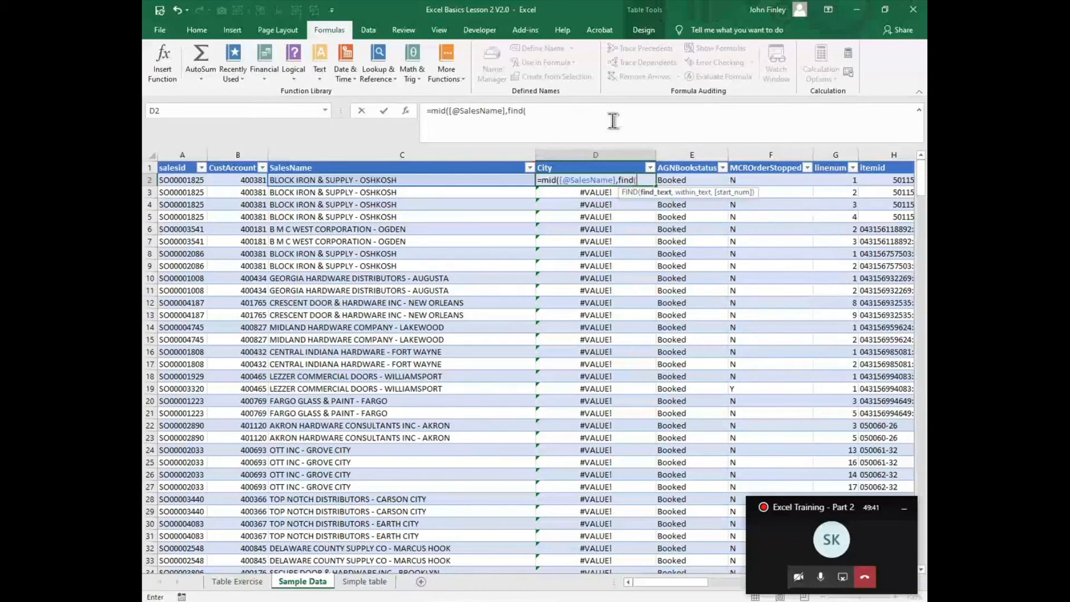
text(-)
text(")
text( - C)
key(BackSpace)
text(City)
mouse_move(356, 8)
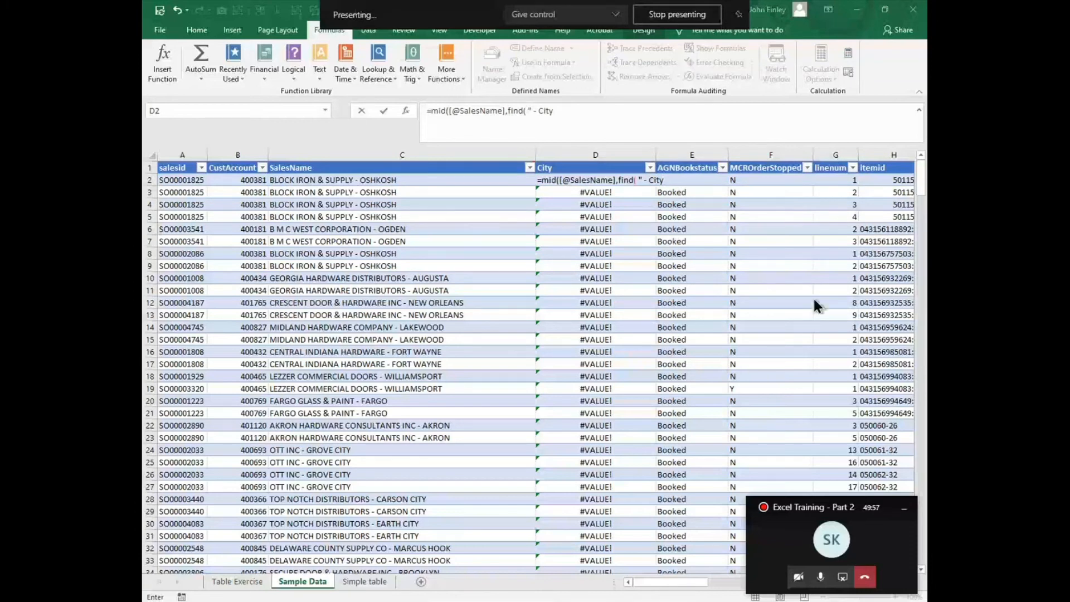
- Try to confirm the unfinished formula, dismiss the error, and delete the stray 'City' text
click(598, 131)
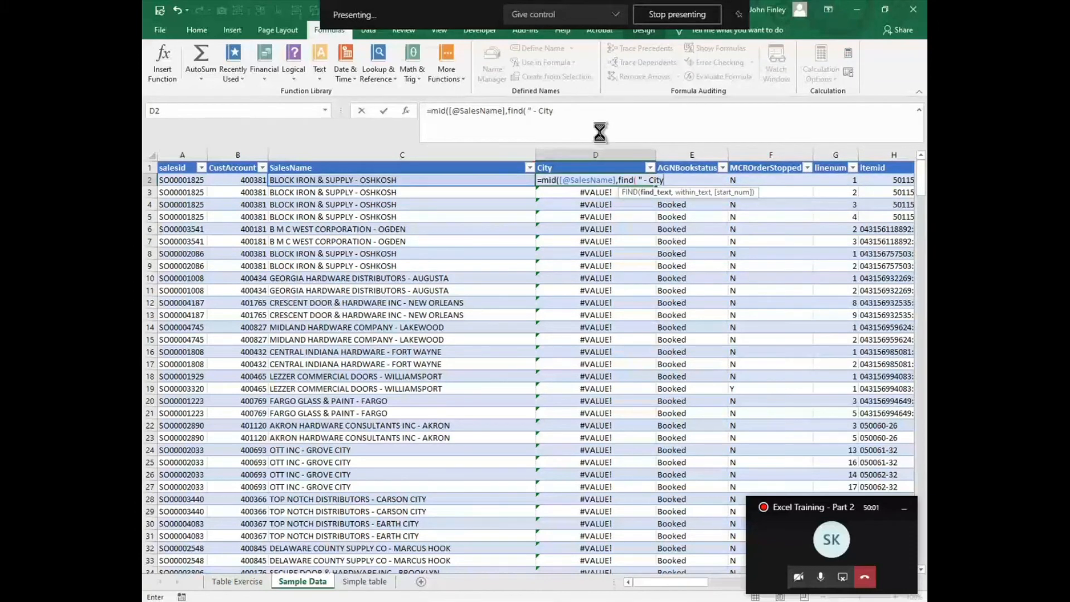
key(Return)
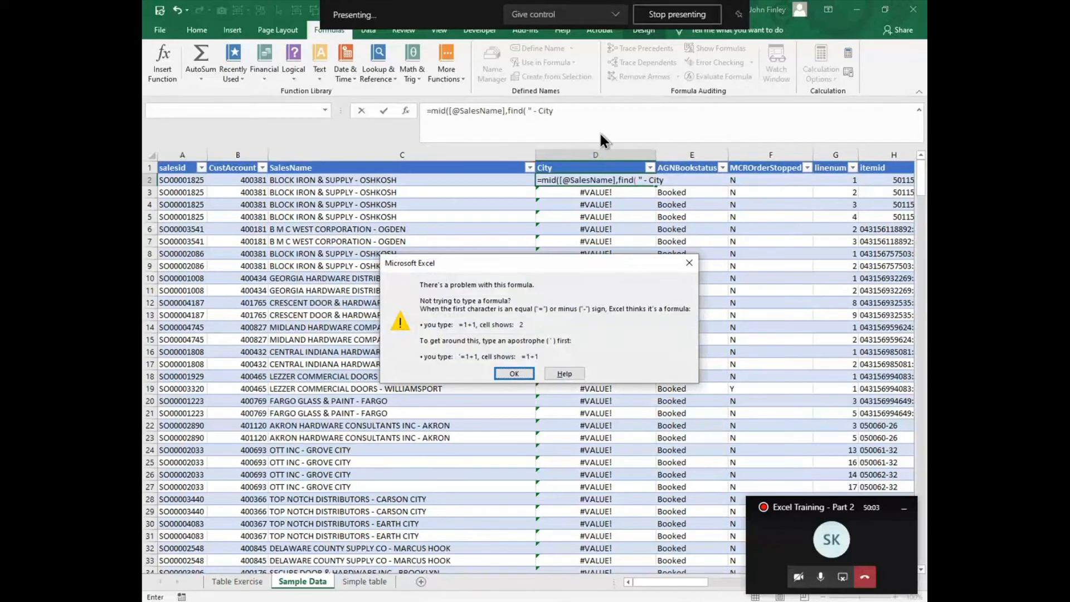
key(Return)
key(BackSpace)
key(BackSpace)
key(BackSpace)
key(BackSpace)
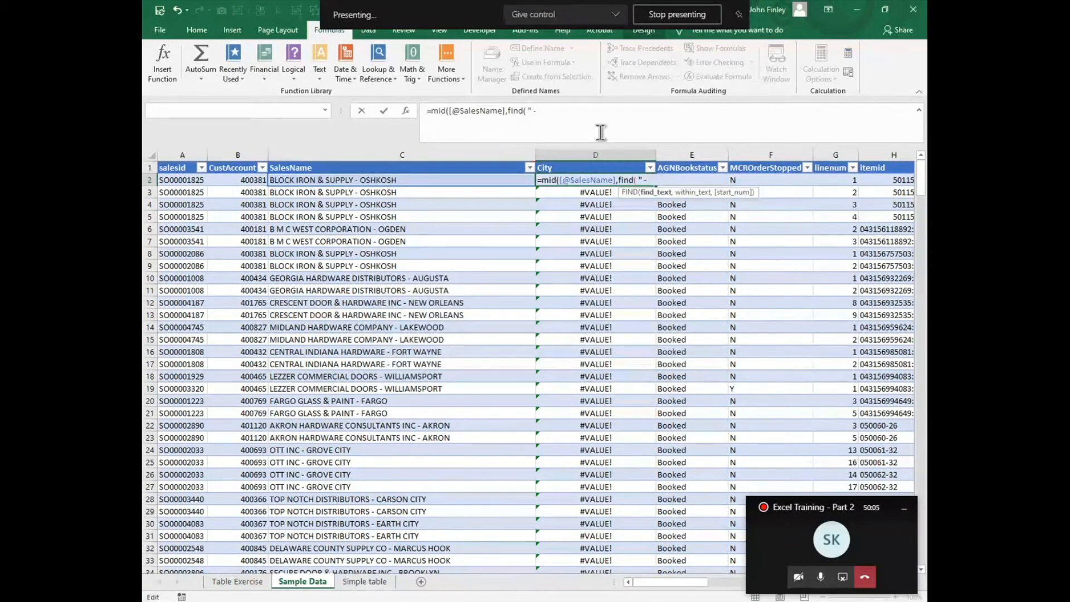
text(",)
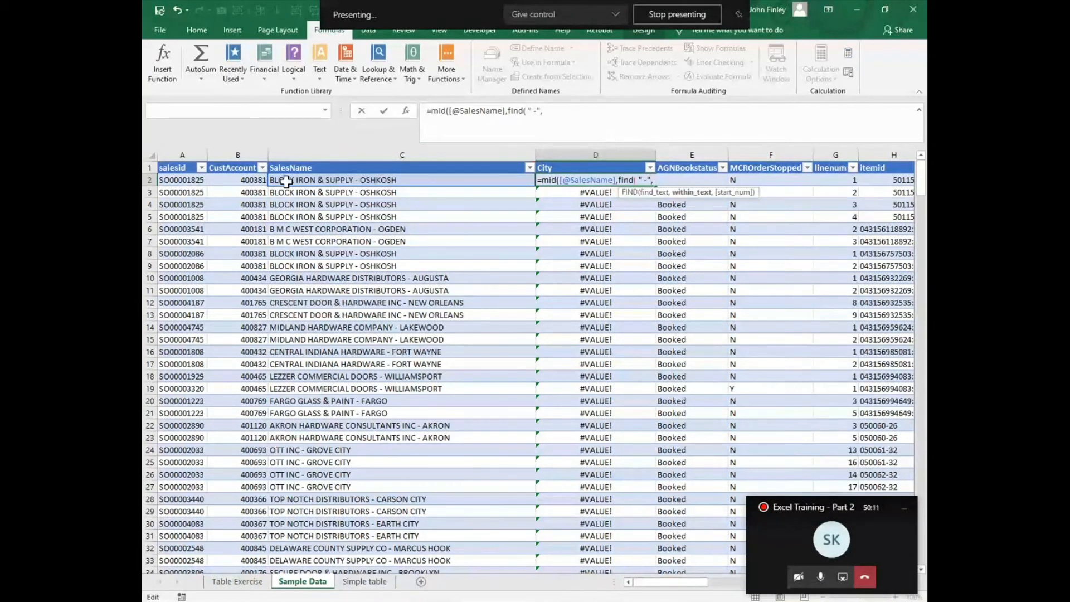
click(286, 181)
text(,1)
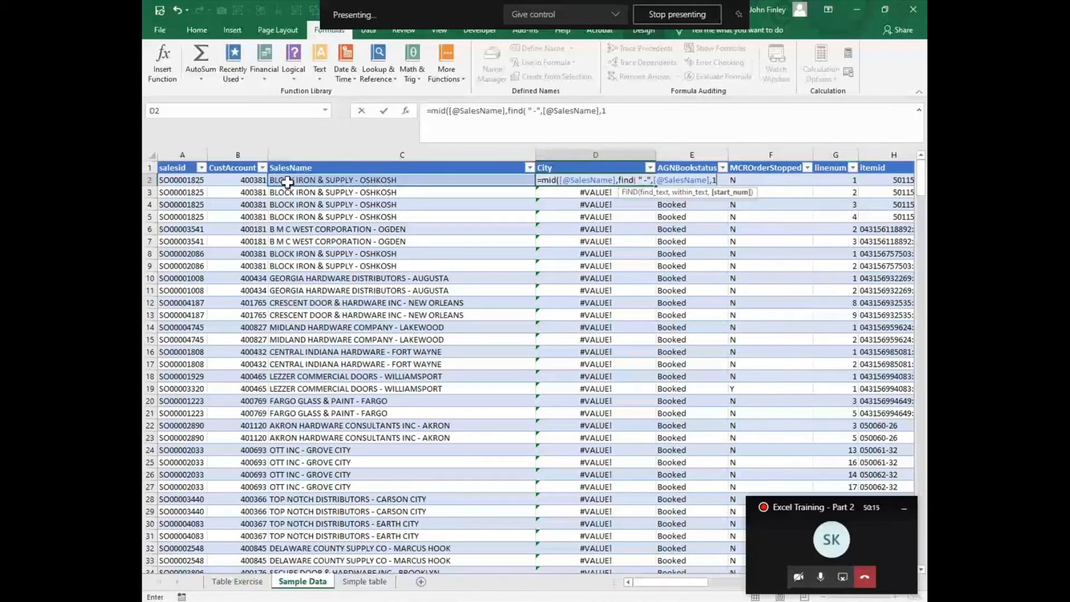
text())
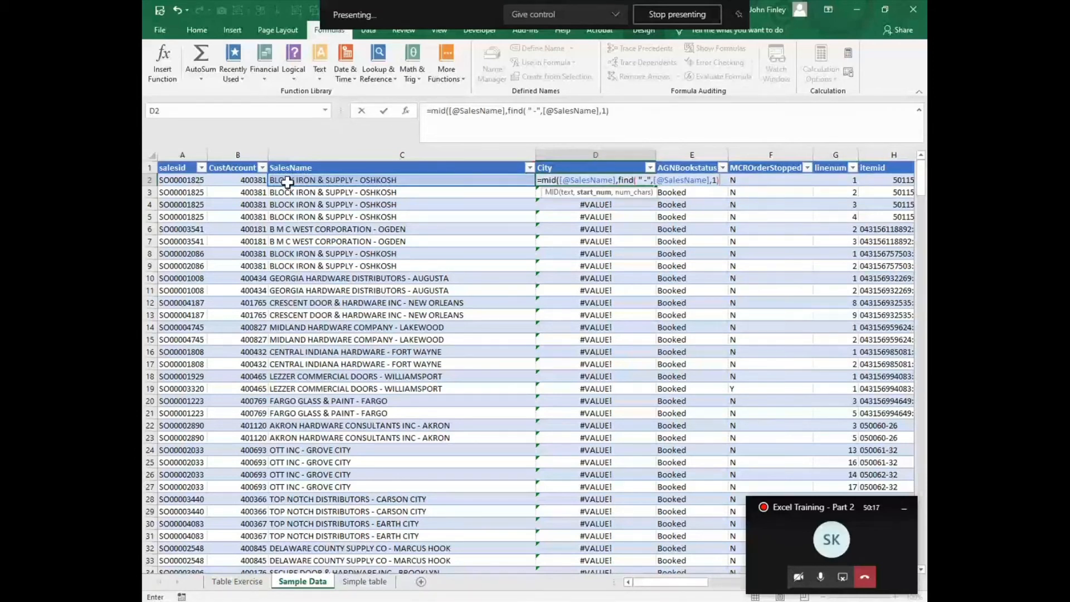
text(+2,25)
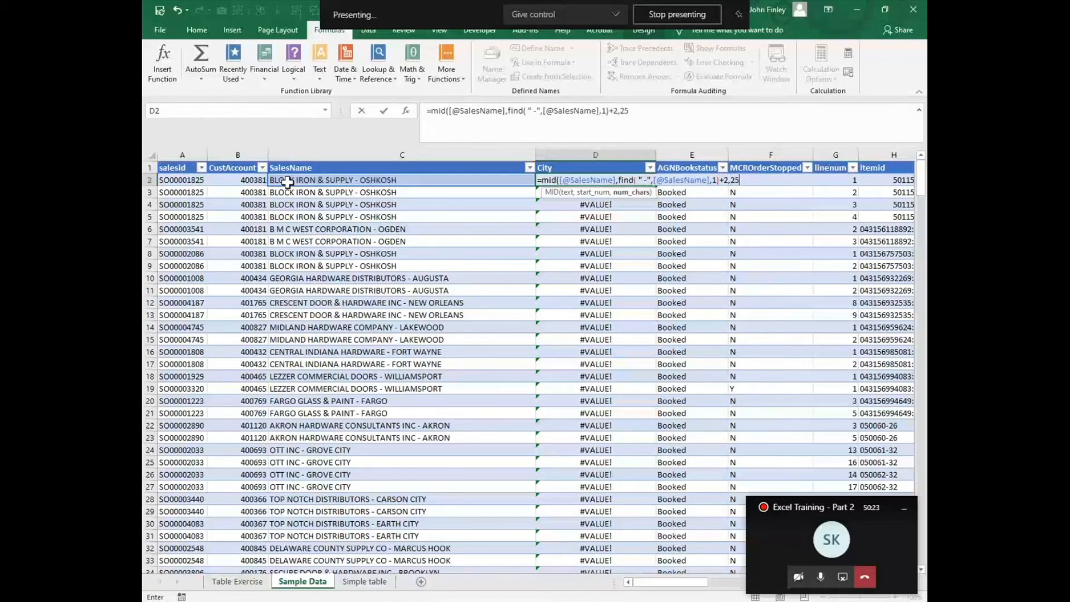
text())
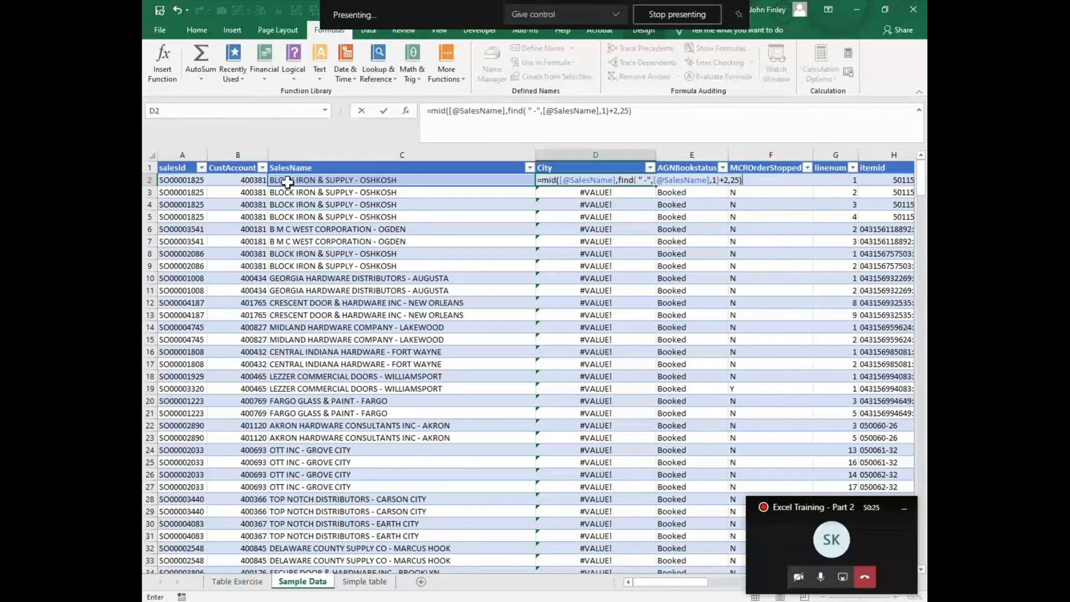
key(Return)
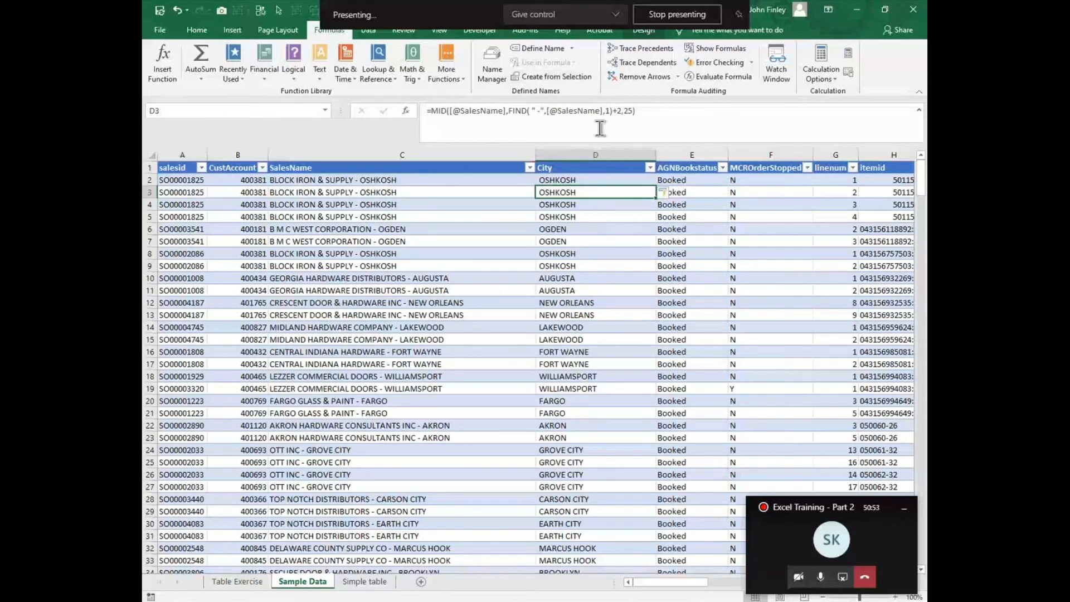
- Scroll across the Sample Data table's columns and back, then switch to the Table Exercise sheet
click(598, 290)
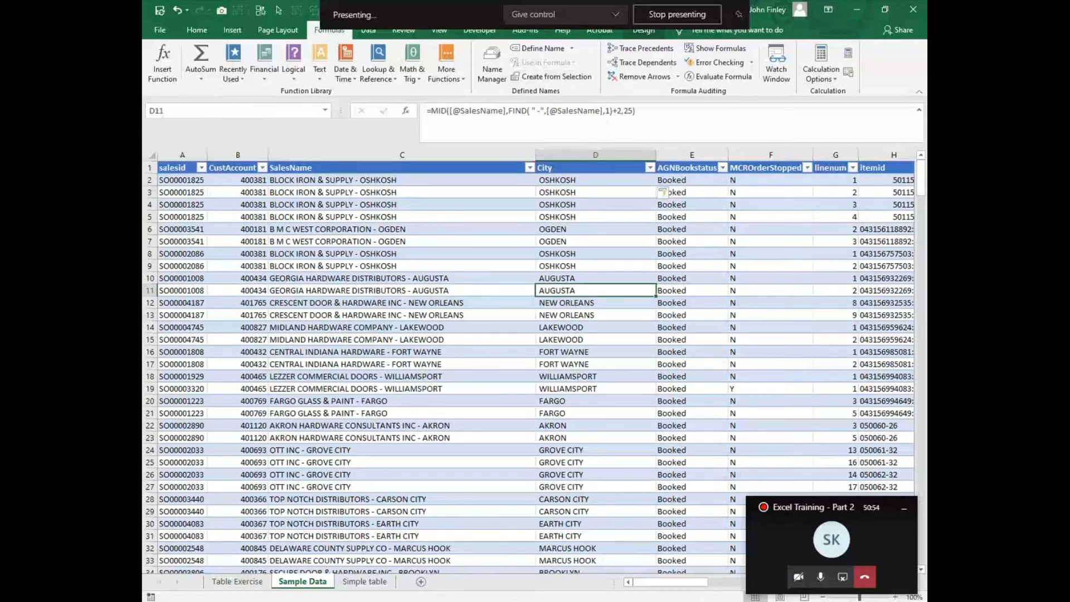
key(Right)
key(Right)
key(Right)
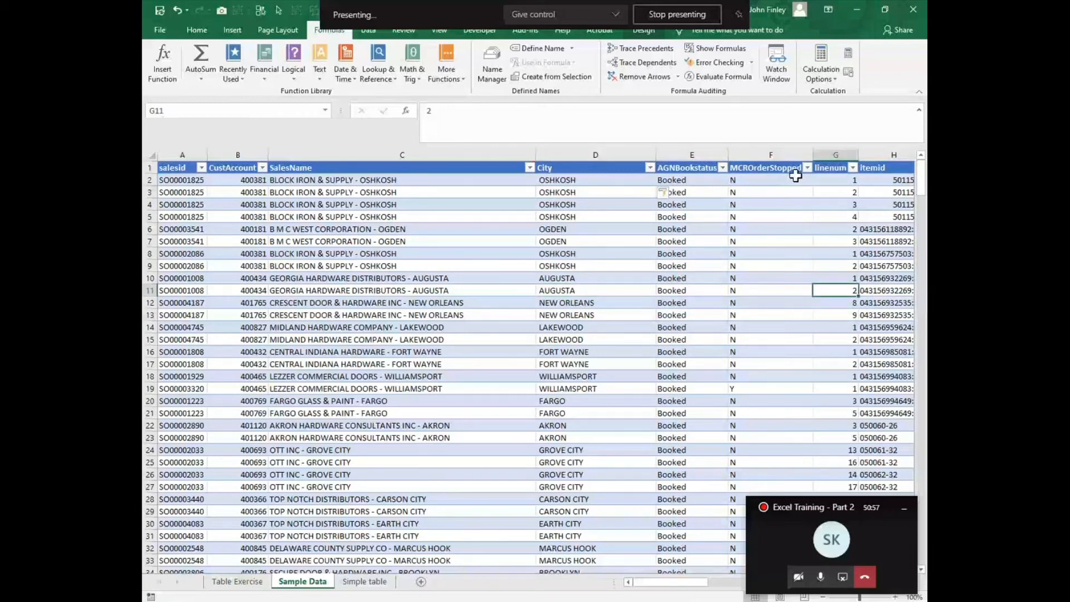
key(Right)
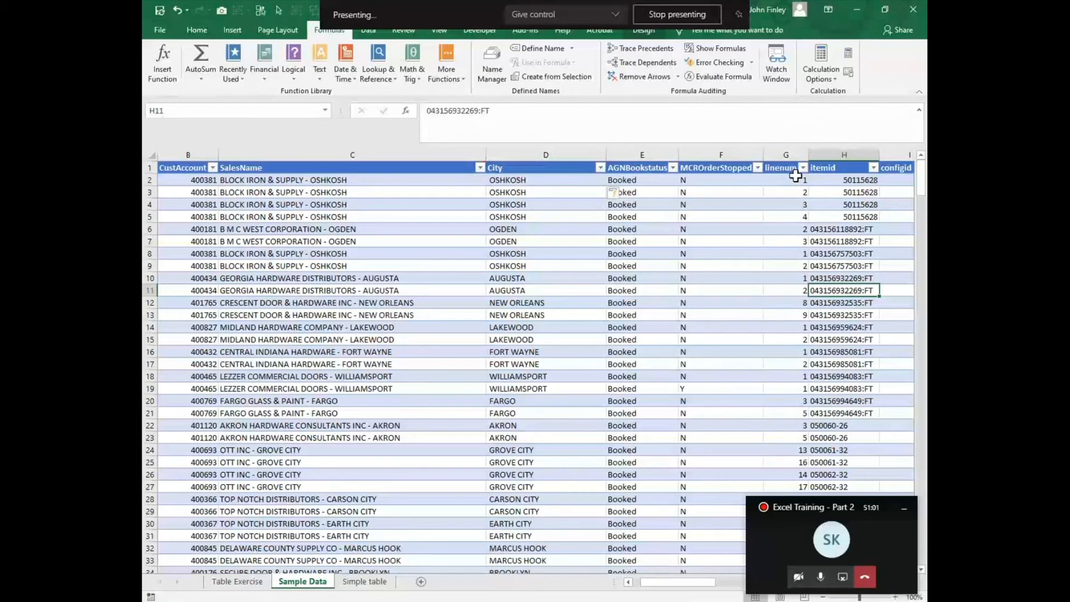
key(Right)
key(Right)
key(Right)
key(Right)
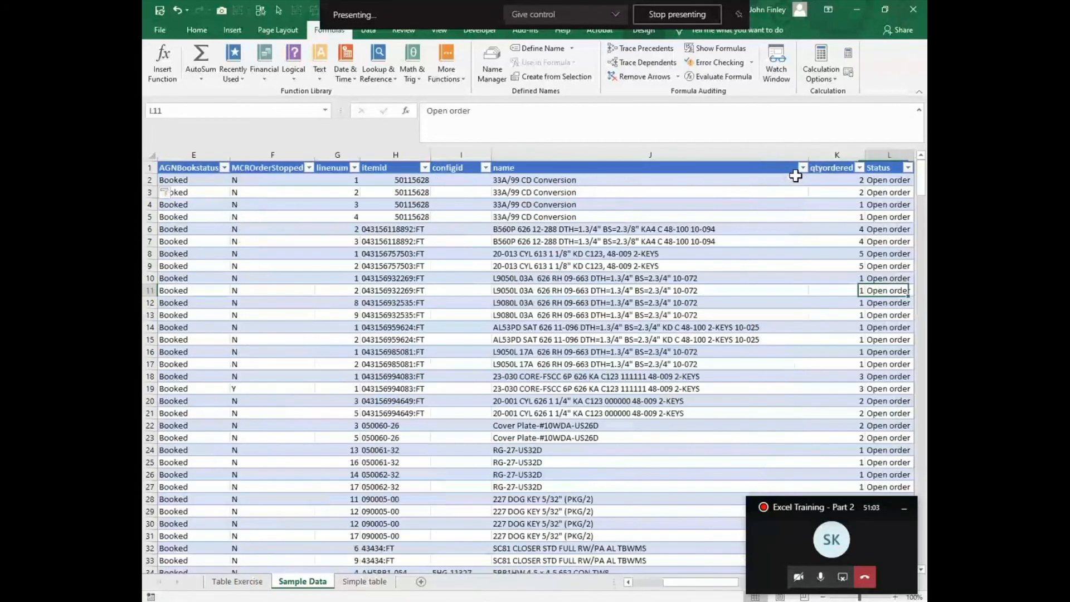
key(Right)
key(Right)
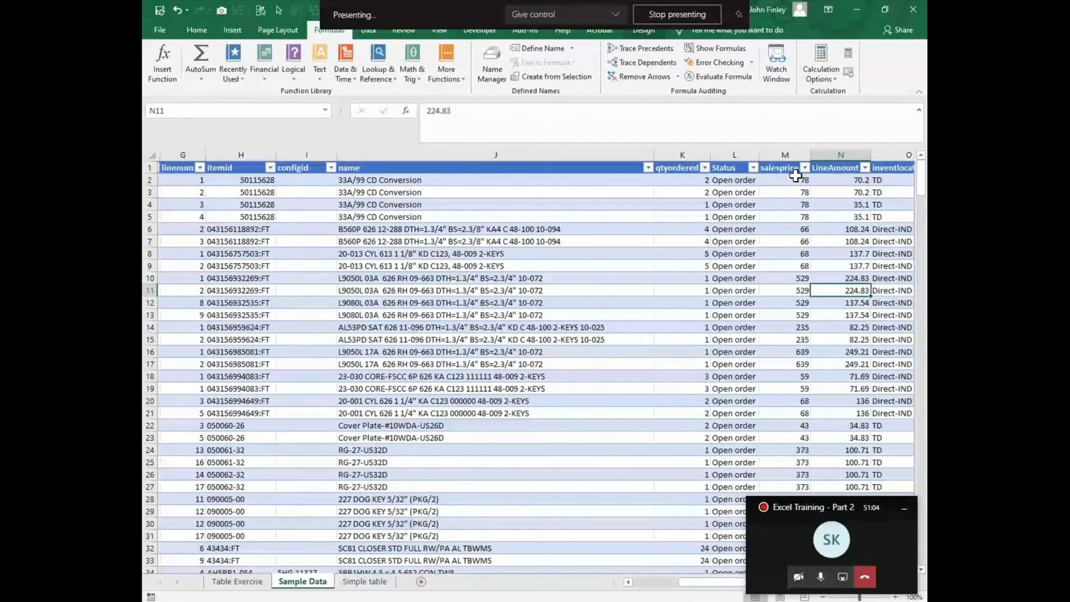
key(Right)
key(Right)
key(Right)
key(Left)
key(Left)
key(Left)
key(Left)
key(Left)
key(Left)
key(Left)
key(Left)
key(Home)
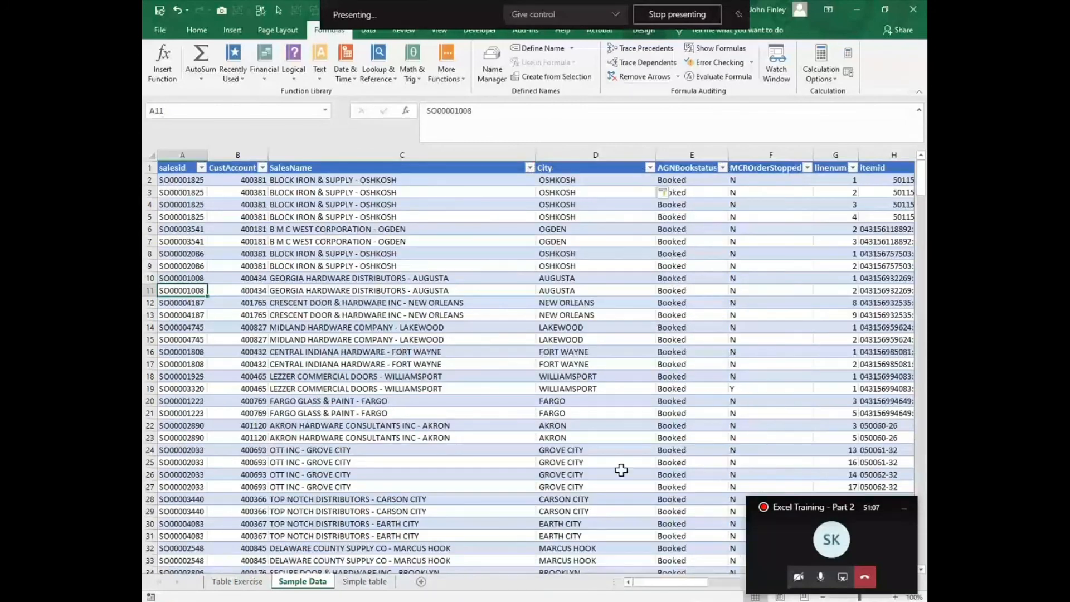
key(ctrl+Page_Up)
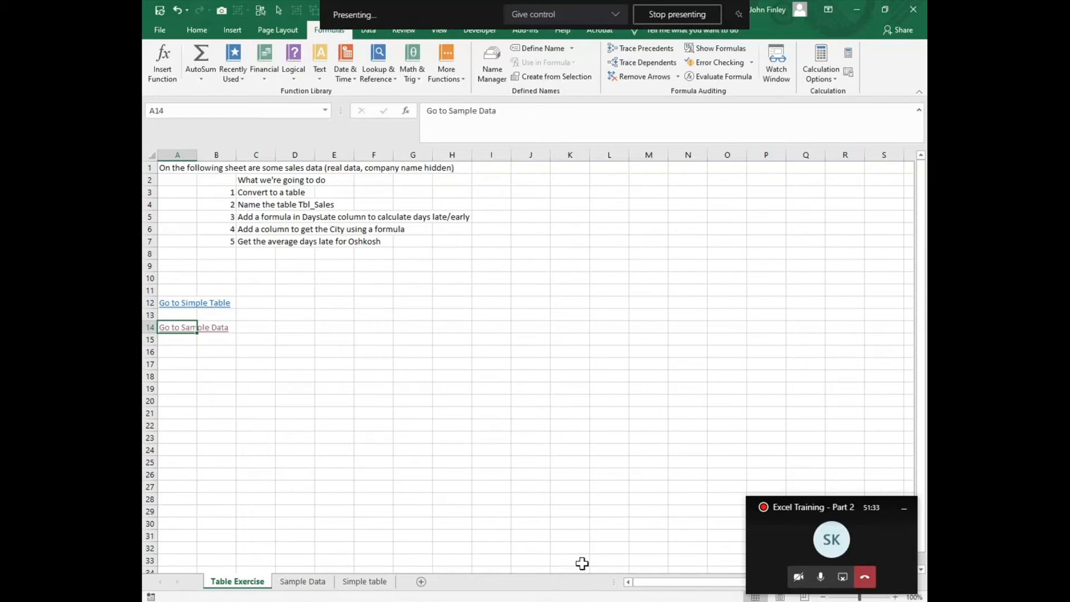
click(523, 502)
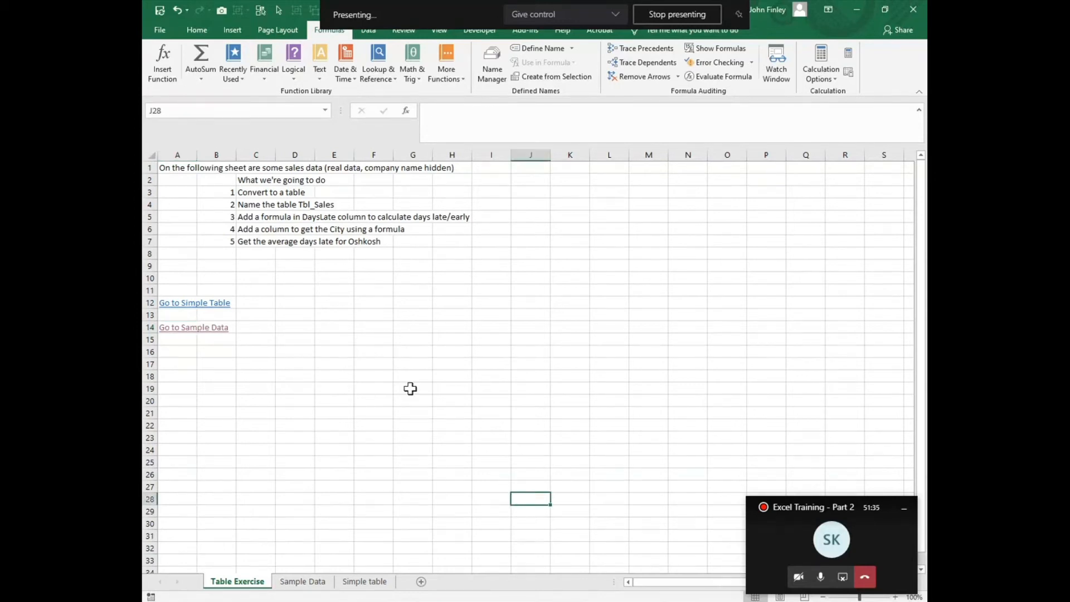
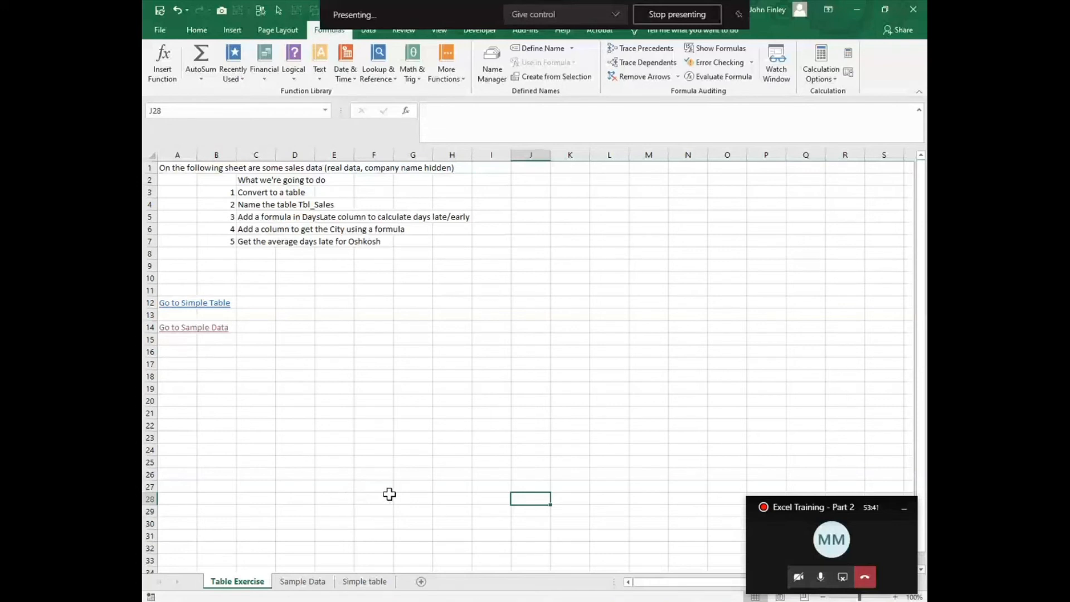
- On the Sample Data sheet, freeze panes below the header row, then unfreeze them
click(305, 591)
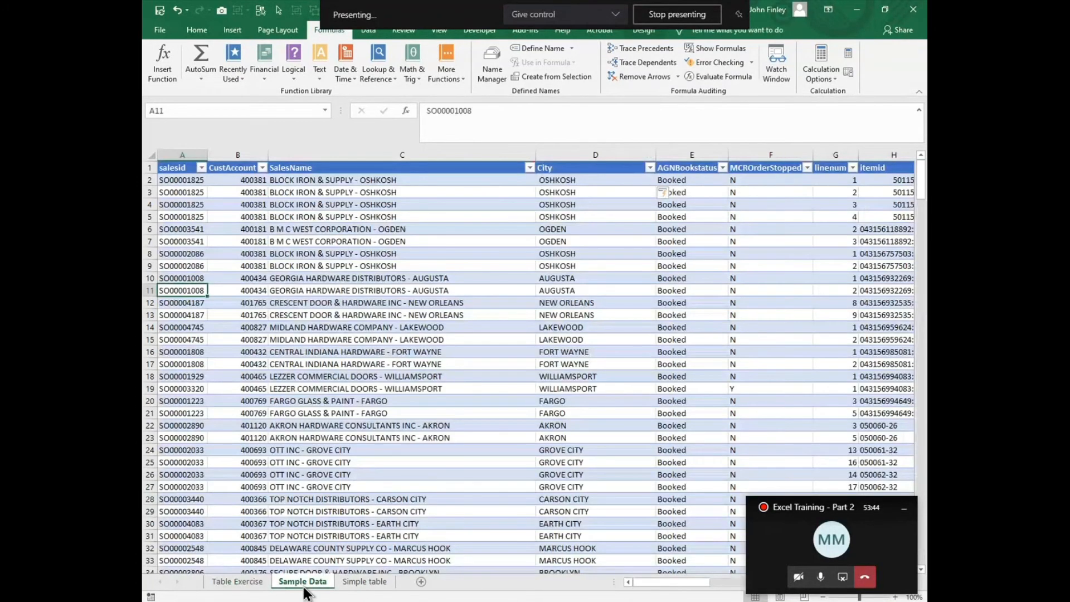
click(178, 182)
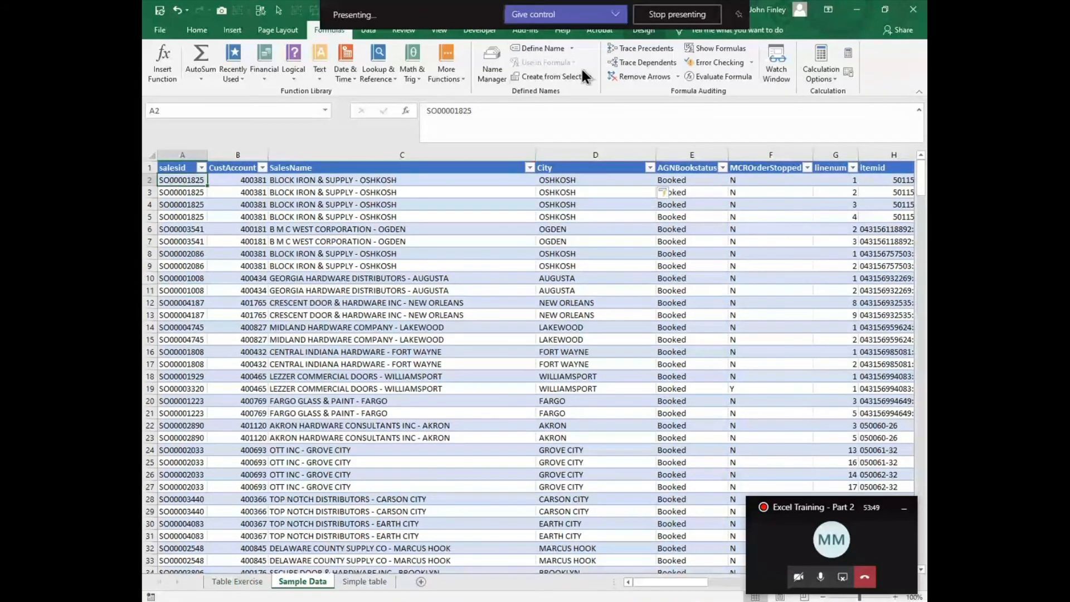
click(441, 35)
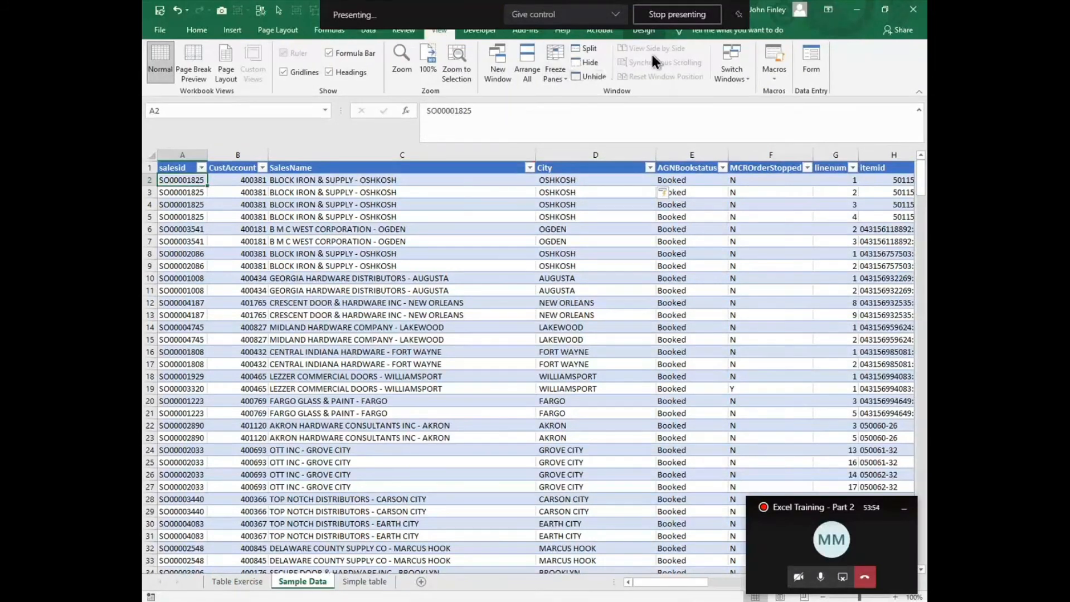
click(564, 79)
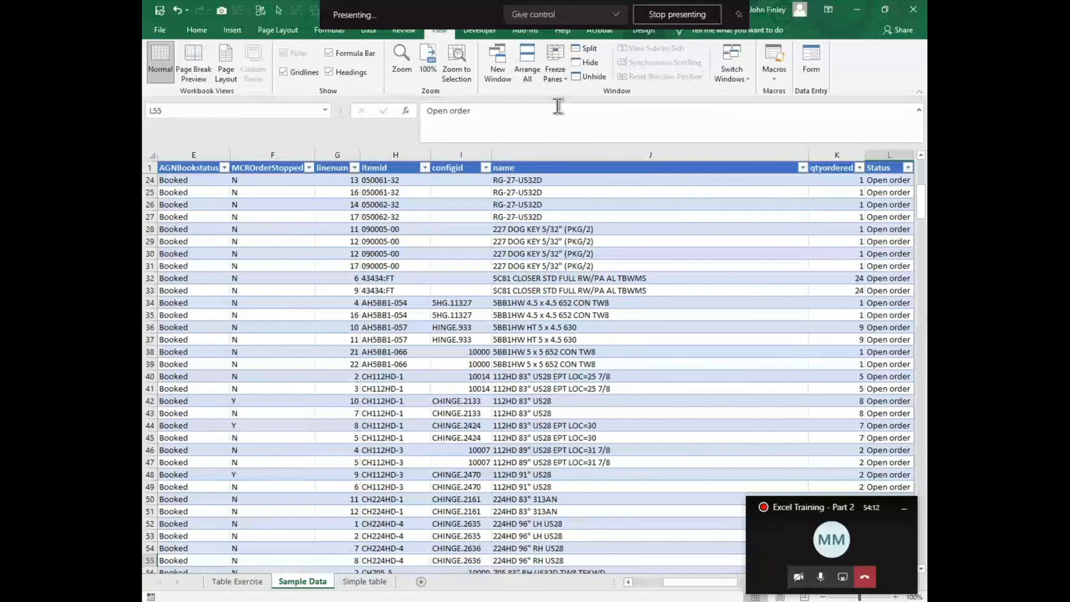
key(Home)
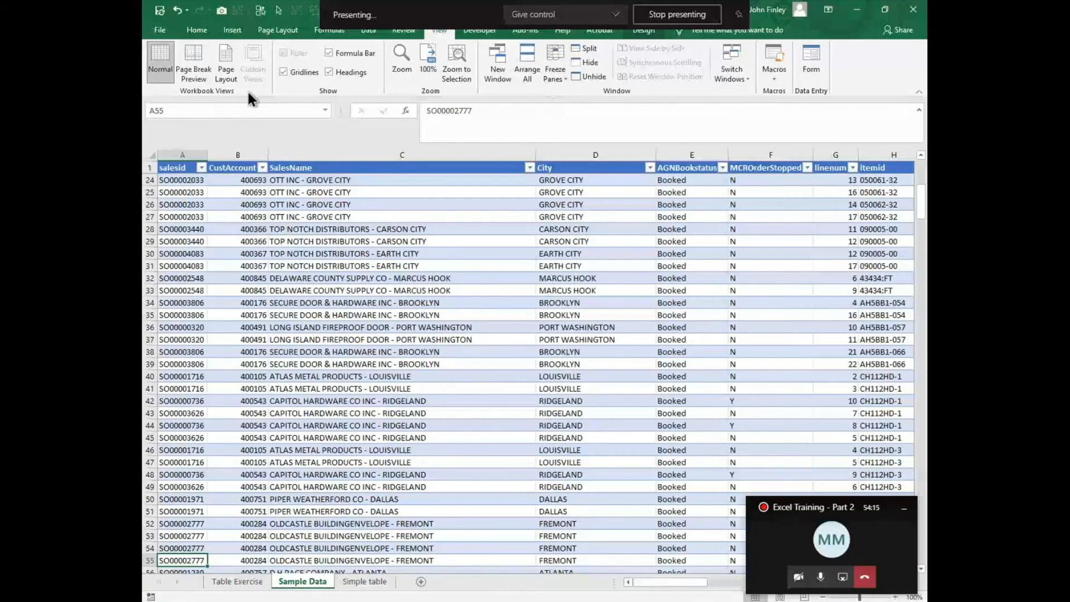
click(559, 69)
click(568, 101)
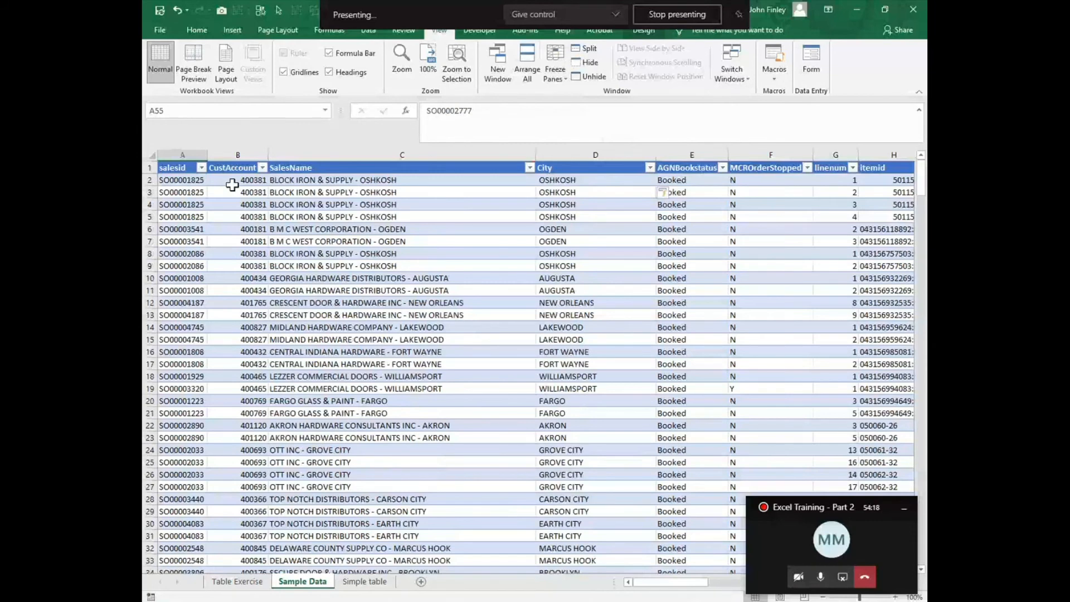
- Freeze panes at B2 so the header row and salesid column stay visible, and move across and down the table
click(232, 183)
click(555, 69)
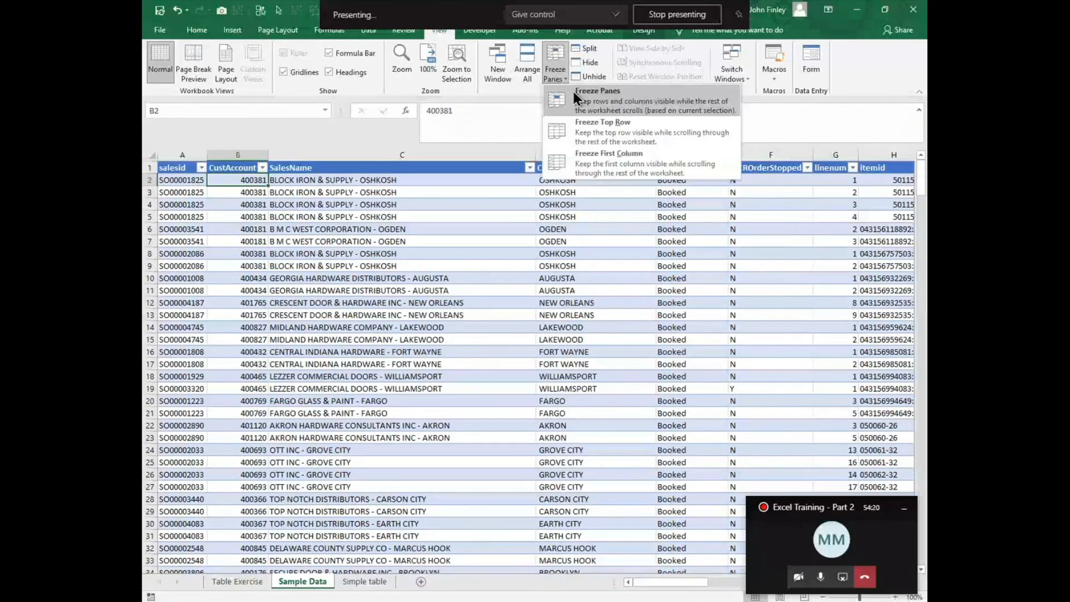
click(573, 91)
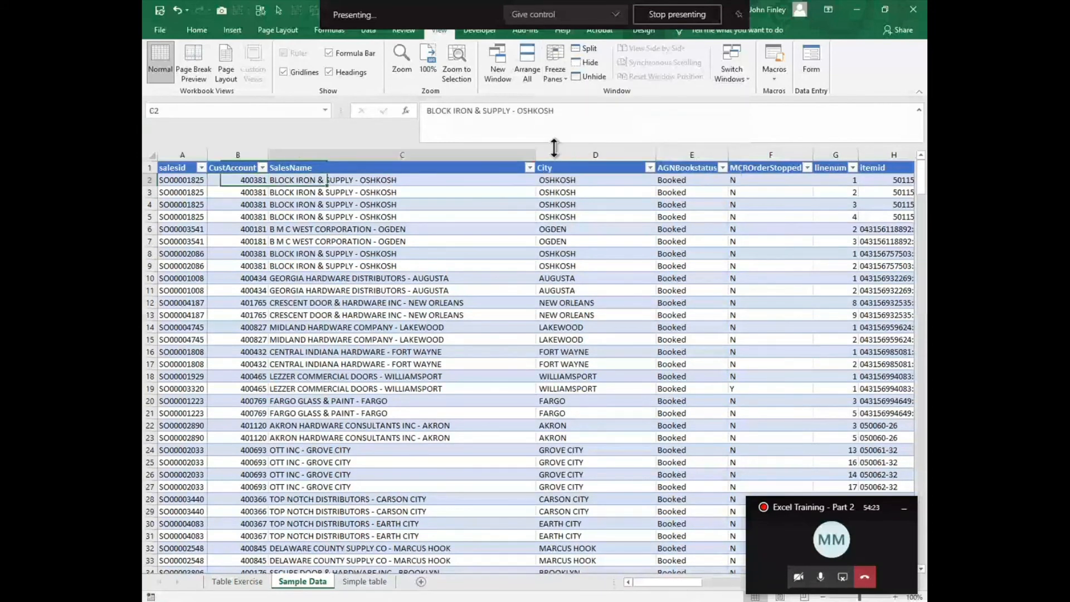
key(Right)
key(Right)
key(Right)
key(Right)
key(Right)
key(Right)
key(Right)
key(Right)
key(Right)
key(Right)
key(Right)
key(Right)
key(Right)
key(Right)
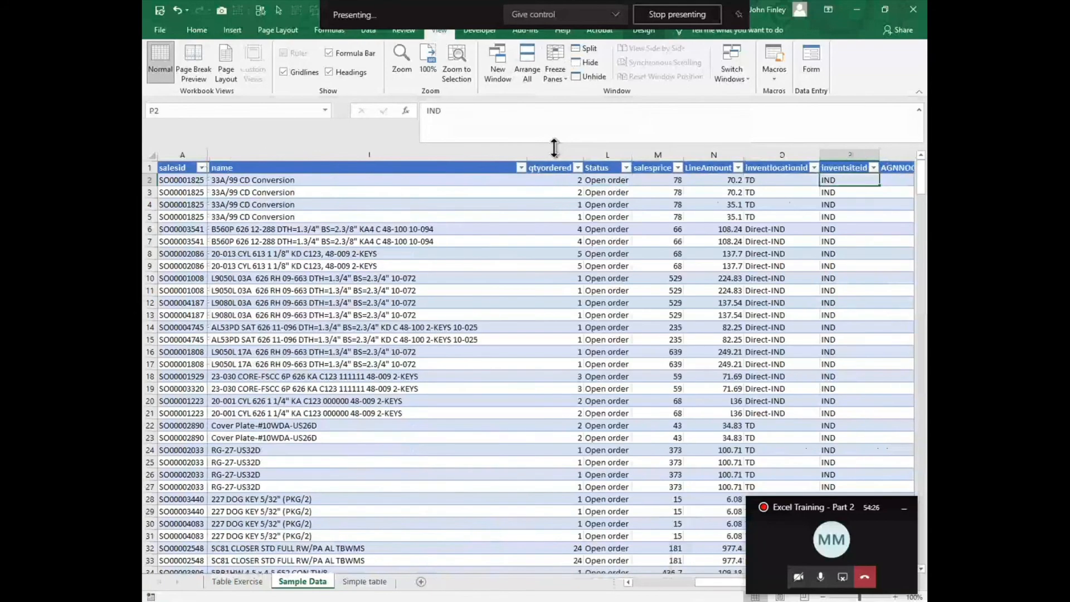
key(Right)
key(Down)
key(Down)
key(Down)
key(Down)
key(Down)
key(Down)
key(Down)
key(Down)
key(Down)
key(Down)
key(Down)
key(Down)
key(Down)
key(Down)
key(Down)
key(Down)
key(Down)
key(Down)
key(Down)
key(Down)
key(Down)
key(Down)
key(Down)
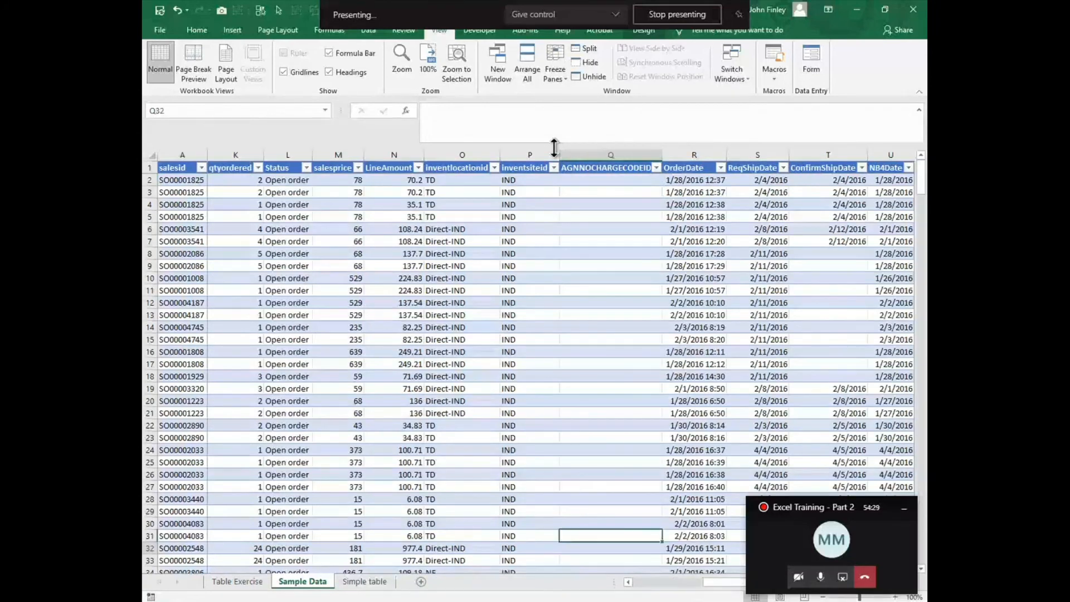
key(Down)
key(Down)
key(Down)
key(Down)
key(Down)
key(Down)
key(Down)
key(Down)
key(Down)
key(Down)
key(Down)
key(Down)
key(Down)
key(Down)
key(Down)
key(Down)
key(Down)
key(Down)
key(Down)
key(Down)
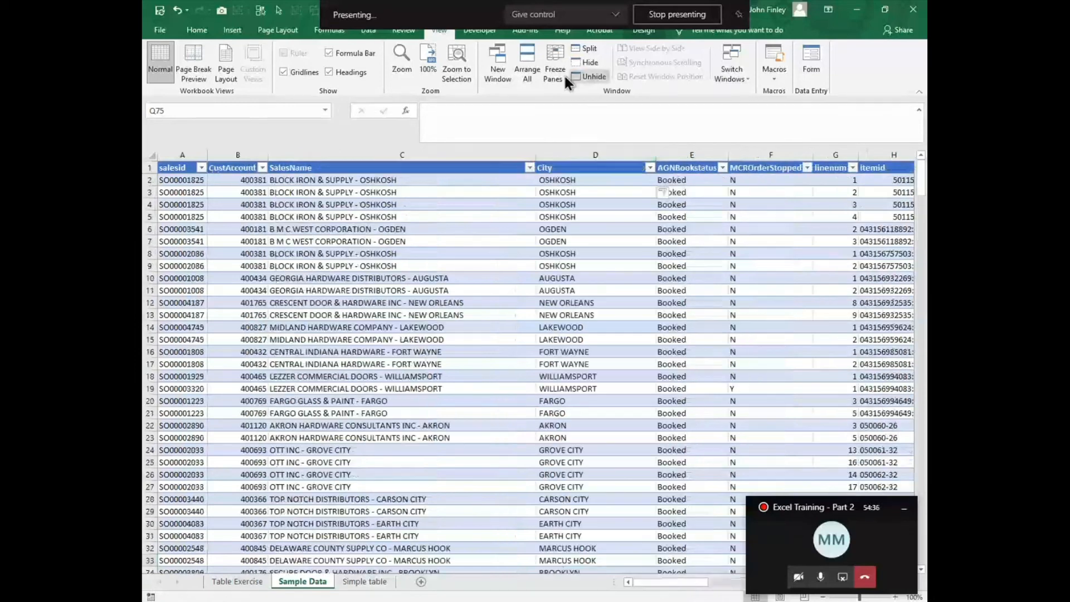
- Freeze only the top row, scroll down and back up through the rows, then unfreeze the panes
click(560, 73)
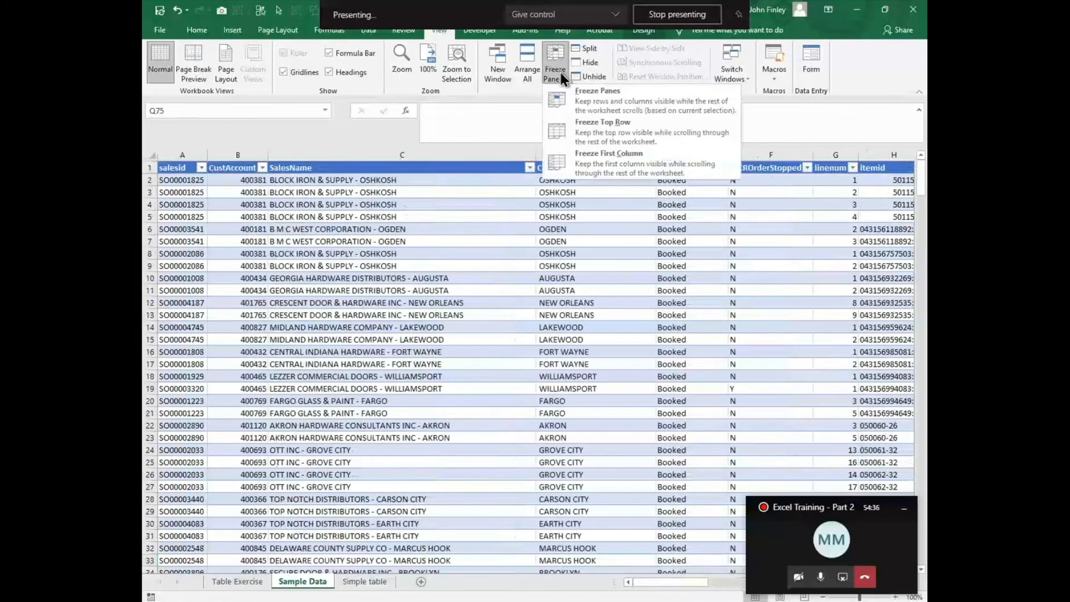
click(586, 126)
scroll(426, 322, down, 4)
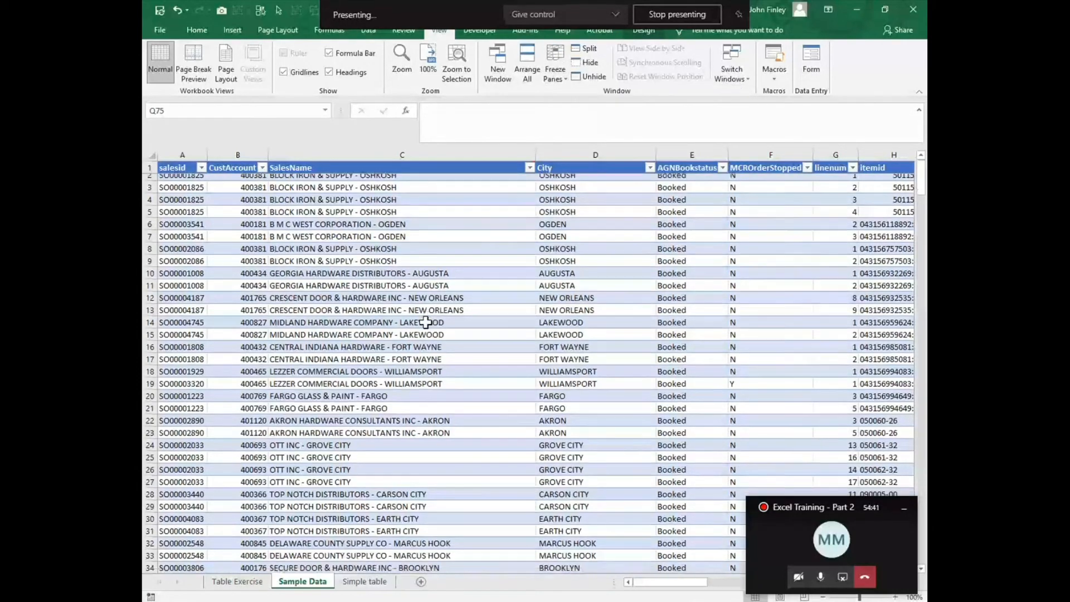
scroll(426, 322, down, 20)
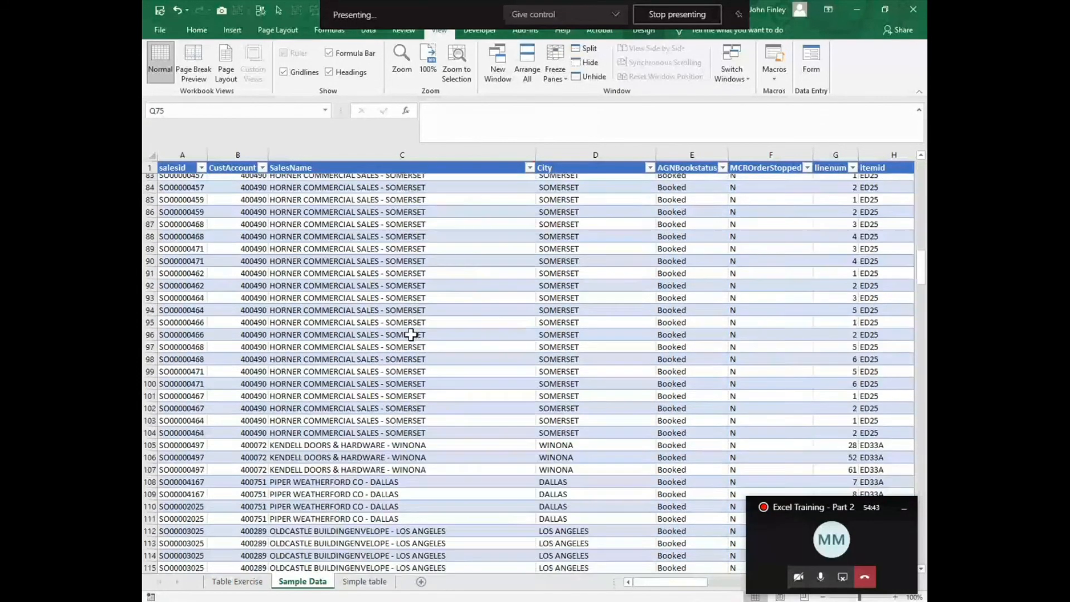
scroll(399, 346, up, 4)
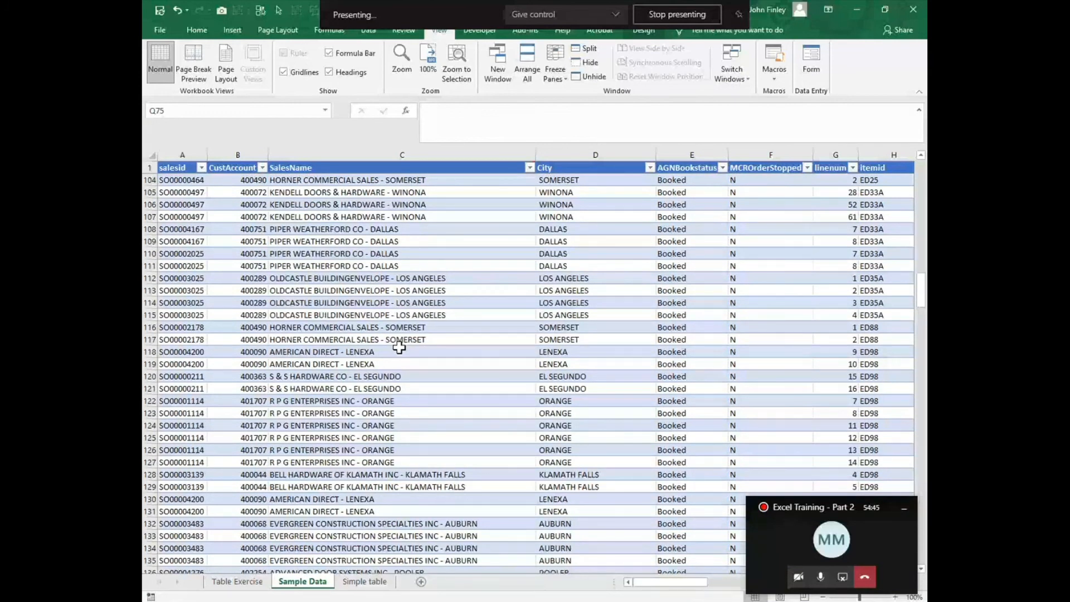
scroll(399, 347, up, 20)
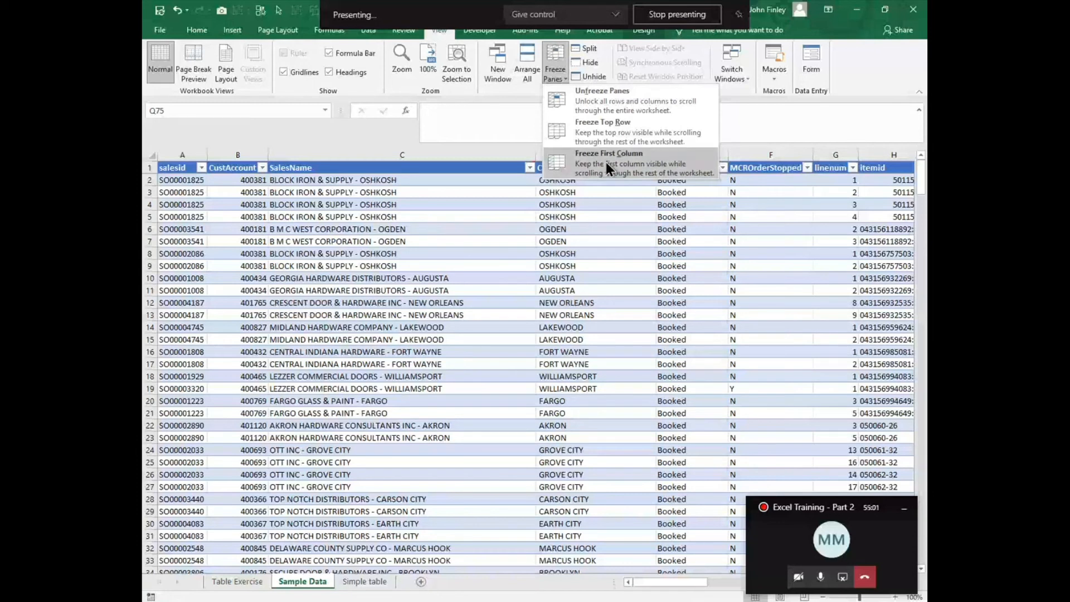
click(595, 105)
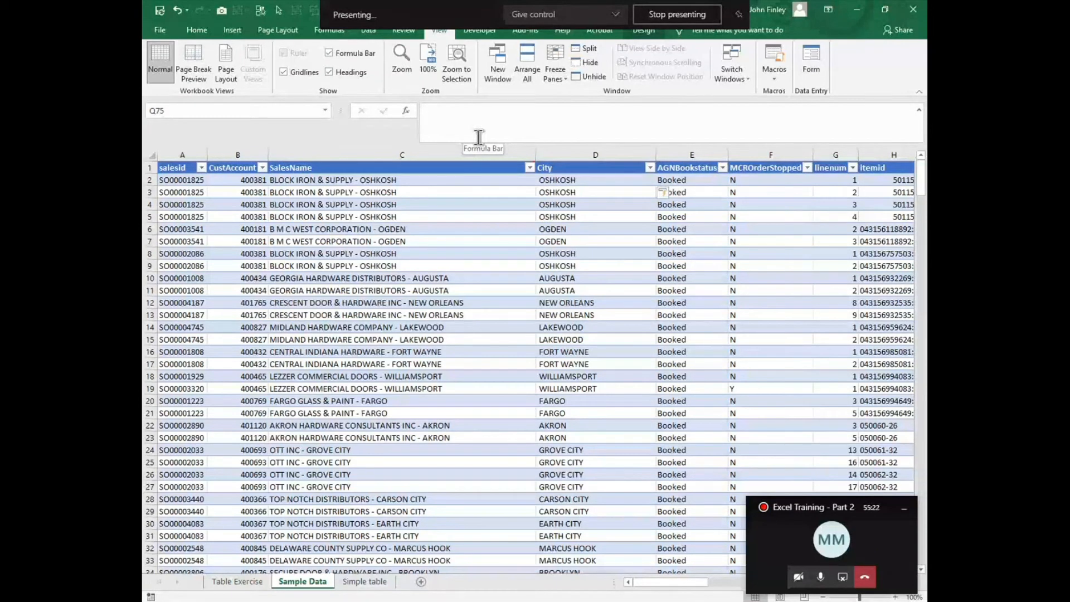
click(558, 184)
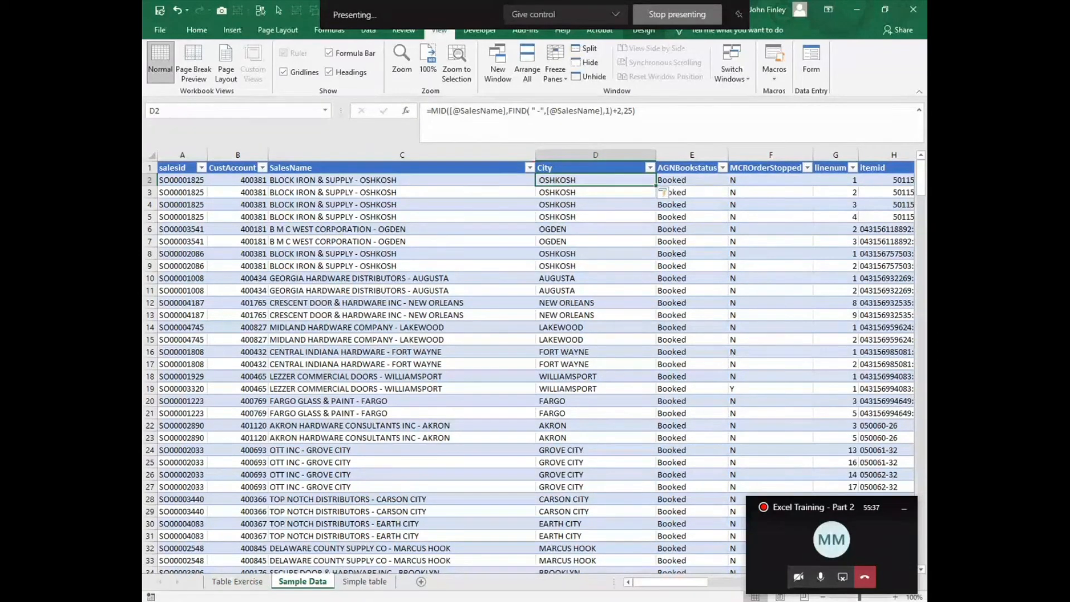
mouse_move(638, 601)
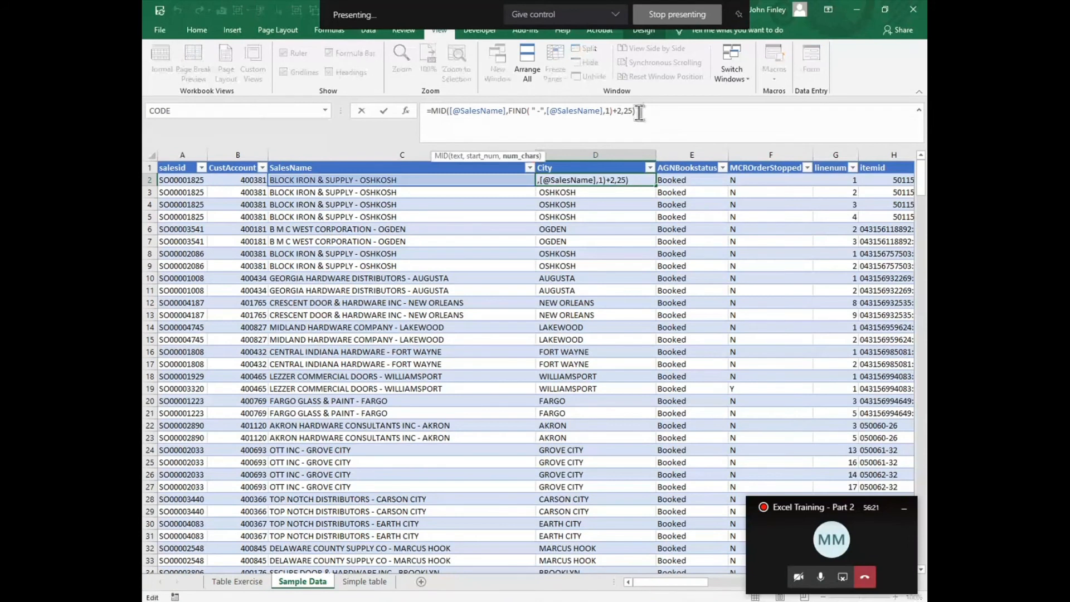
text(6)
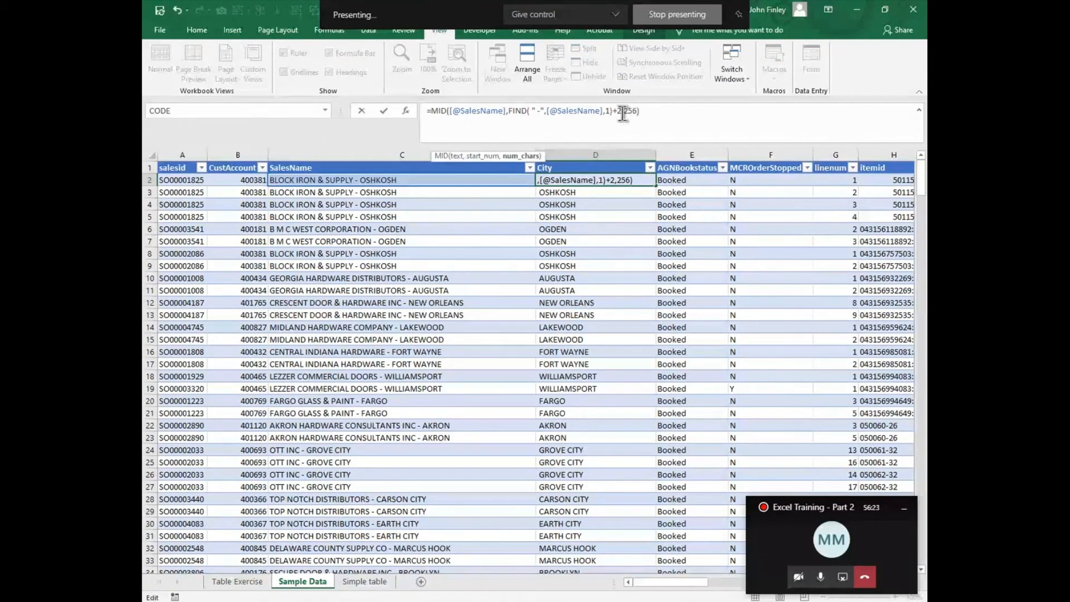
key(Return)
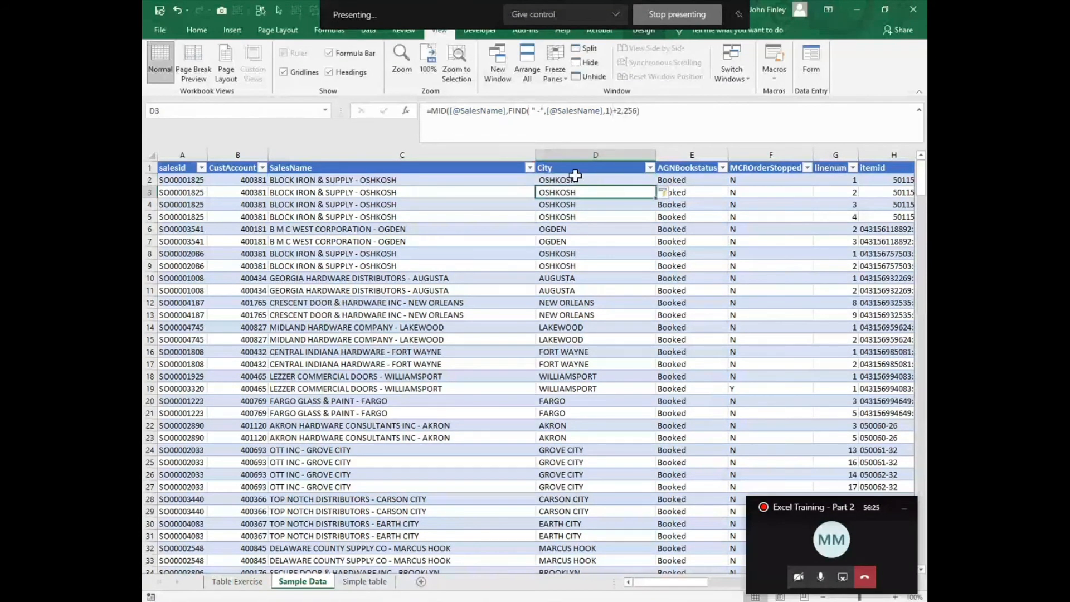
- Copy the salesid from row 15 of Sample Data and paste it into A18 on the Table Exercise sheet
click(574, 179)
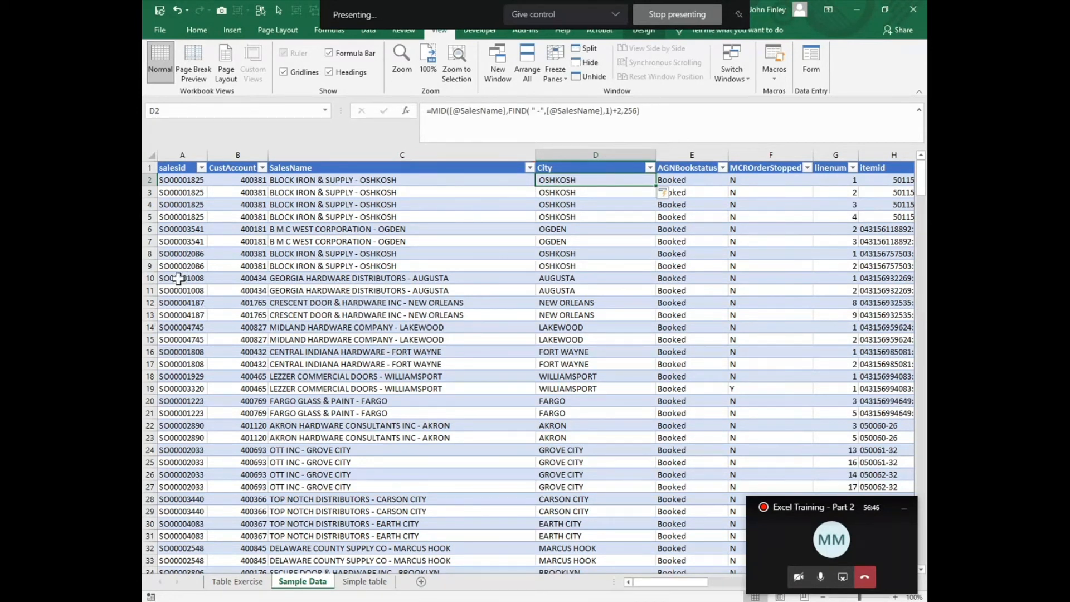
scroll(177, 278, down, 1)
click(183, 302)
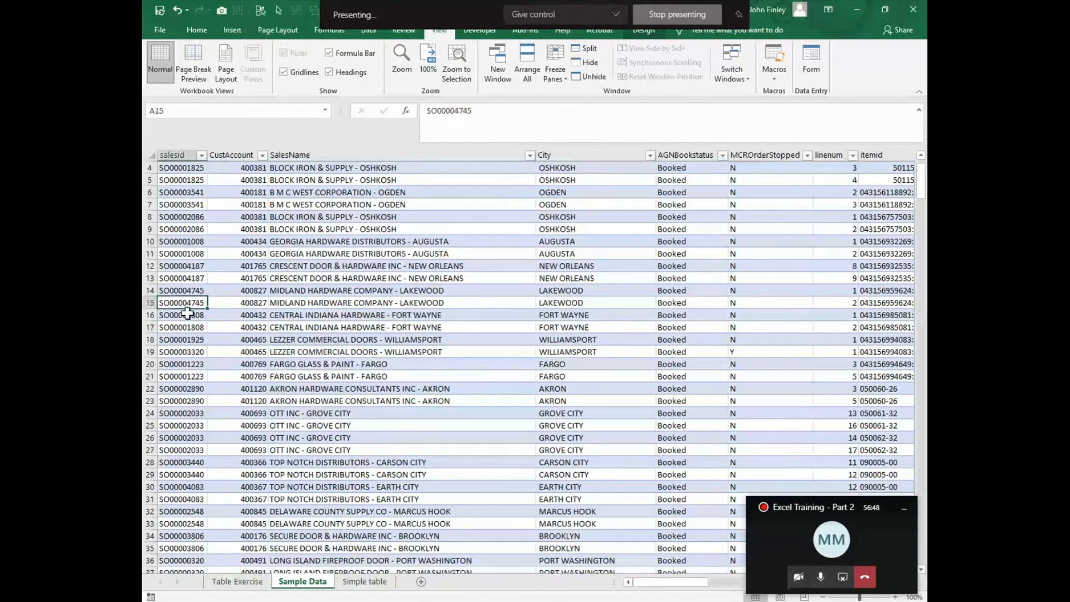
key(ctrl+c)
key(ctrl+Page_Up)
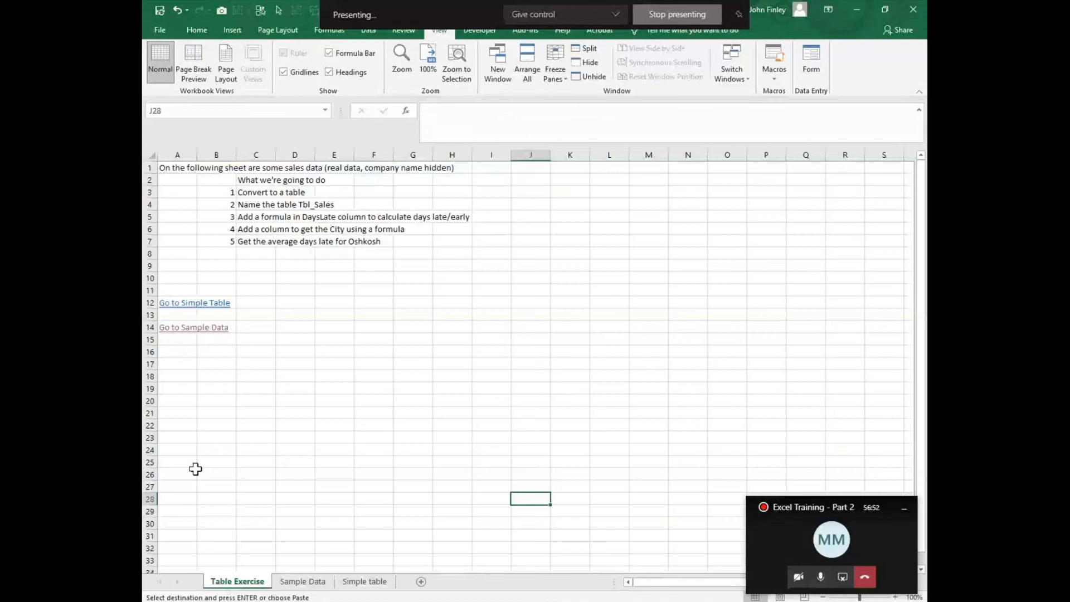
click(177, 376)
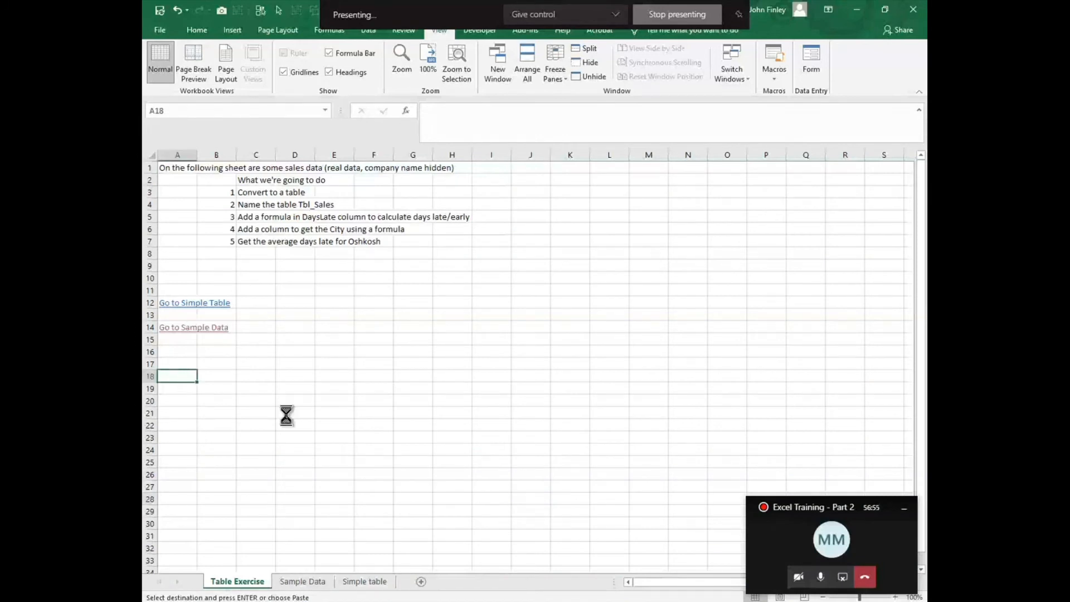
key(ctrl+v)
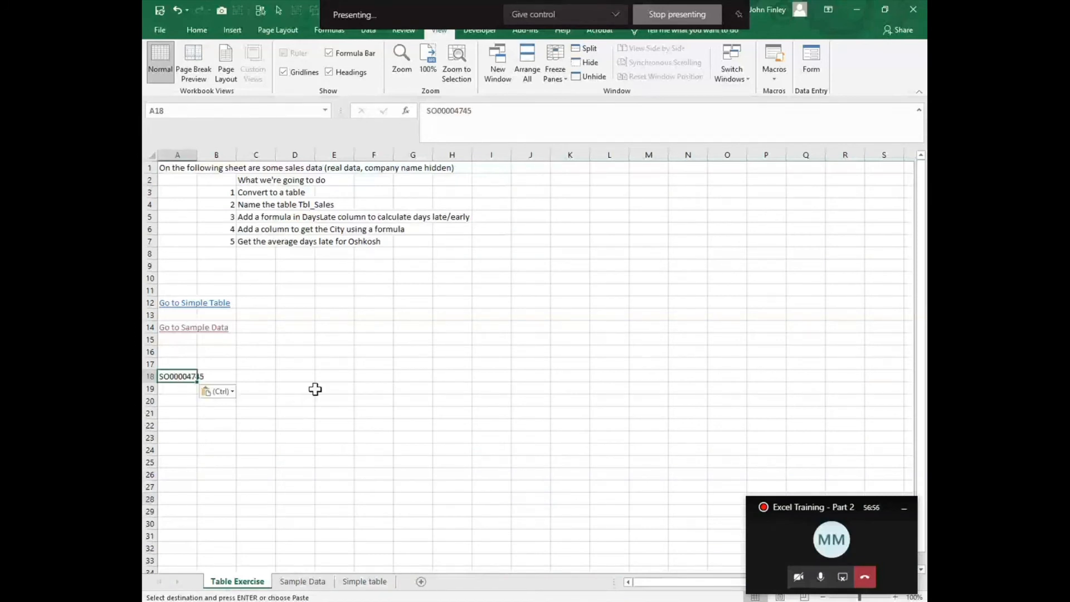
- Enter =MID(A18,7,2) in C18 to extract two characters starting at position 7 of the pasted salesid
click(253, 378)
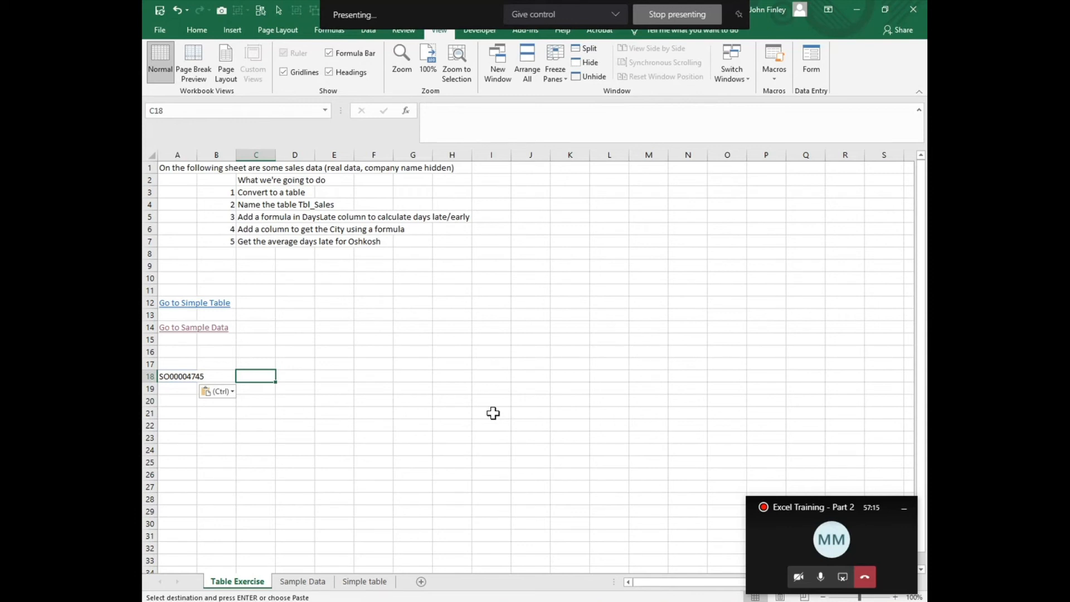
text(=co)
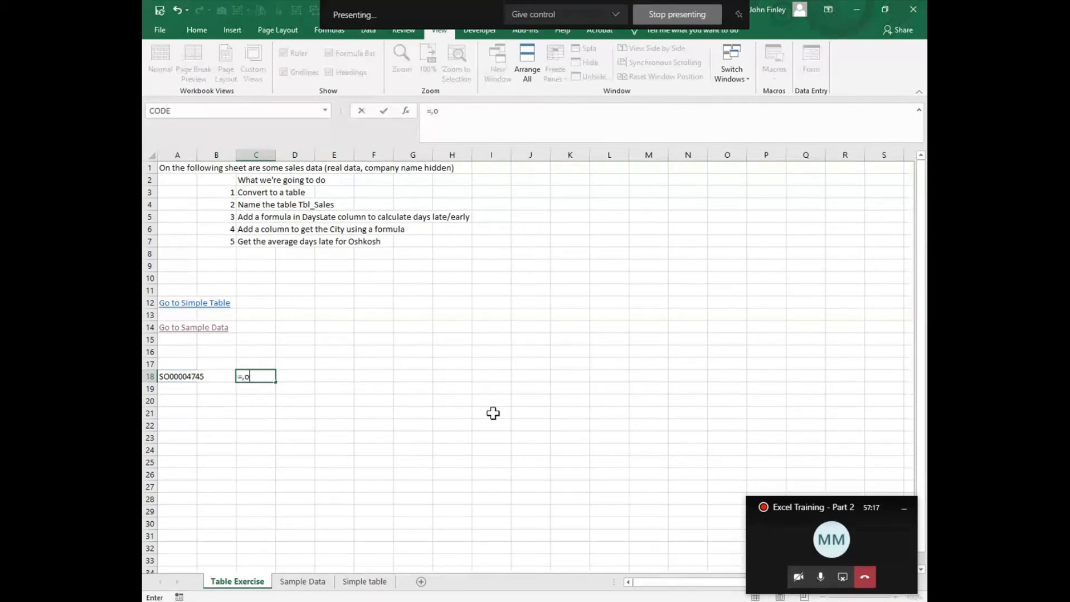
key(BackSpace)
key(BackSpace)
text(mid()
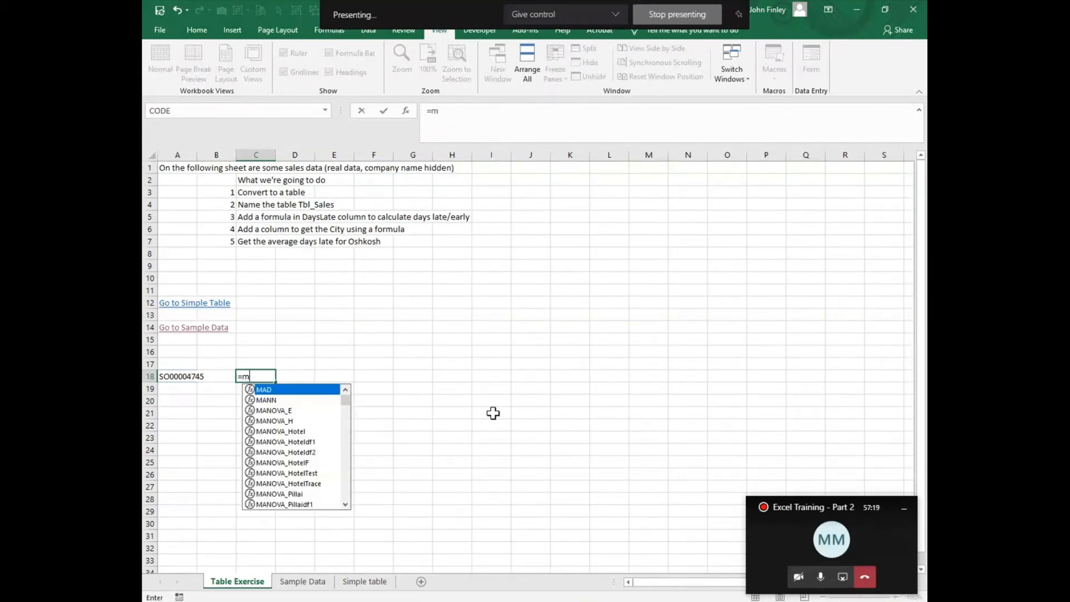
key(Left)
key(Left)
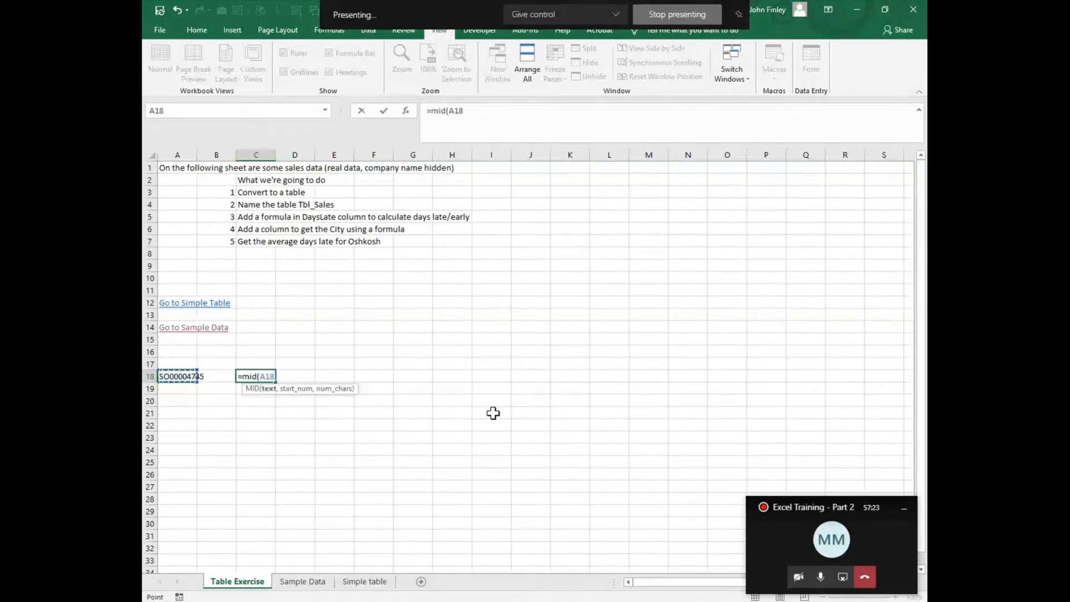
text(,)
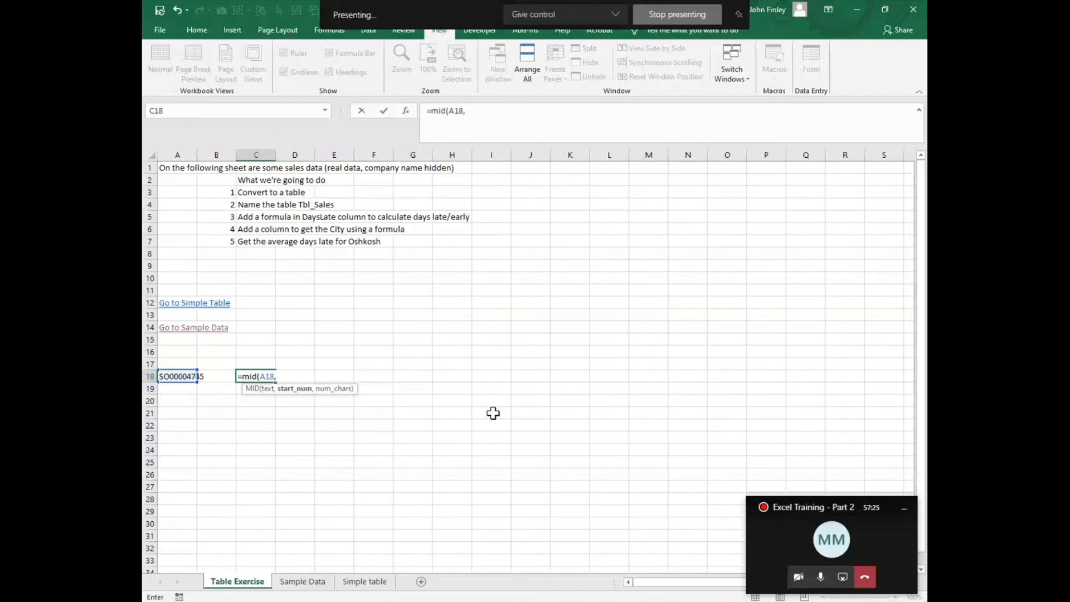
text(7,2))
key(Return)
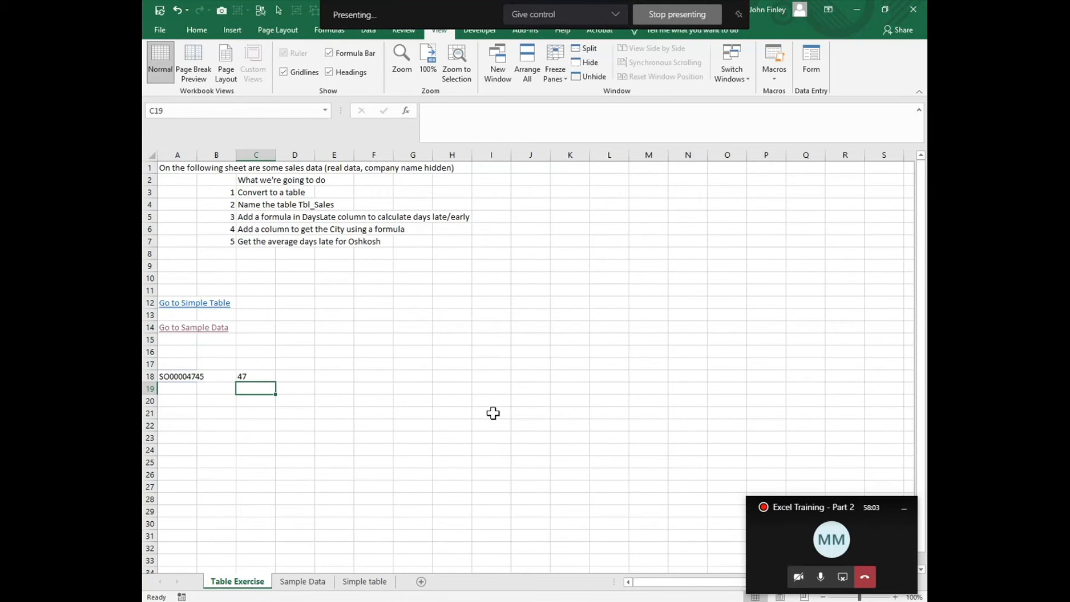
- Open the MID formula in C18 in the Function Arguments dialog to review its arguments, then close it
key(Up)
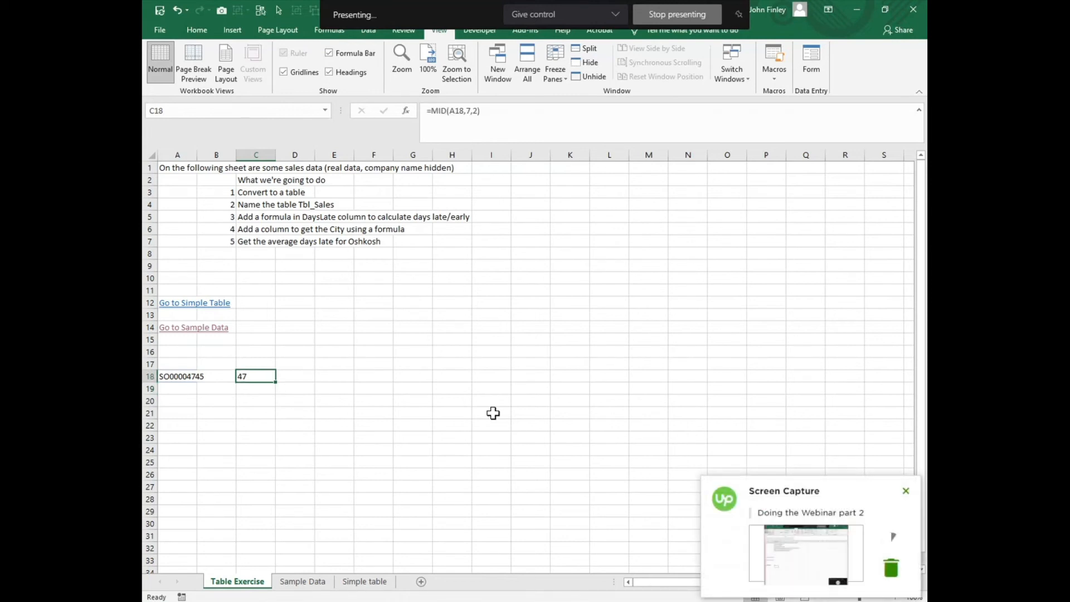
click(405, 112)
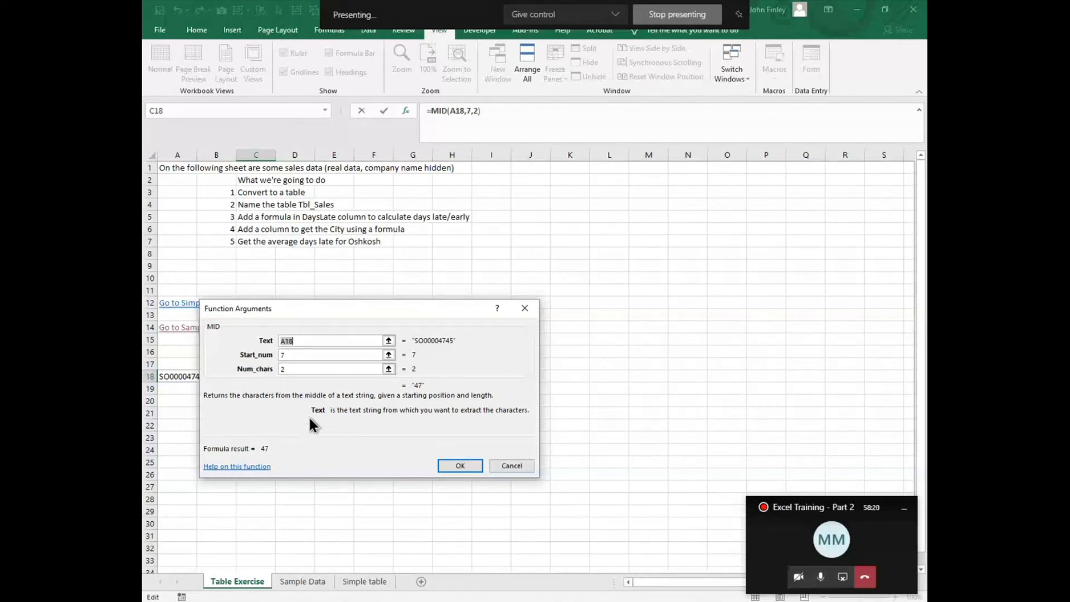
click(509, 467)
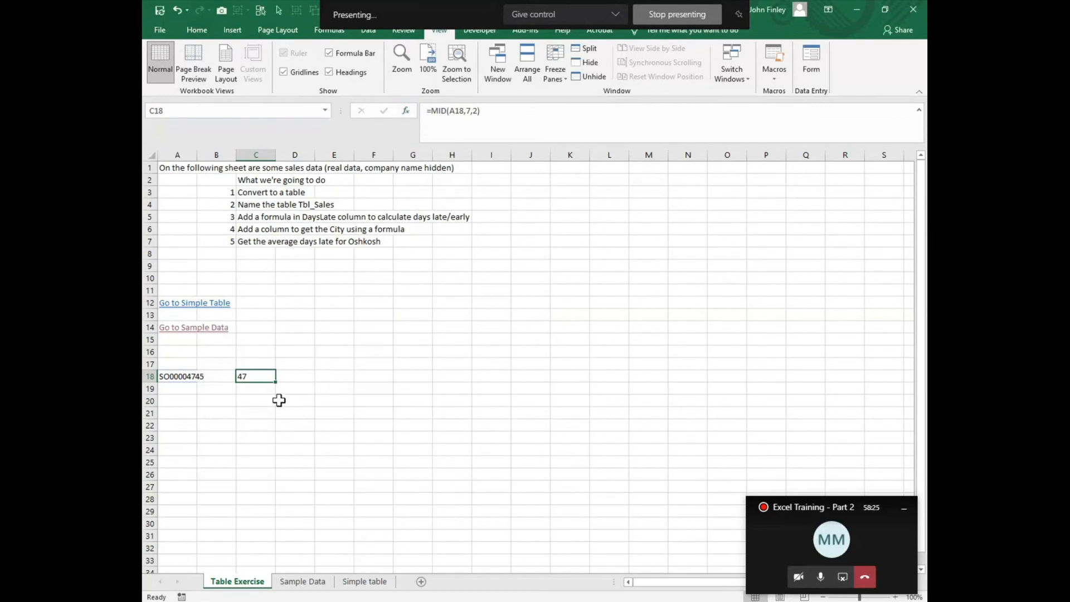
- Enter =RIGHT(A18,4) in D18 to extract the last four characters of the pasted salesid
click(311, 378)
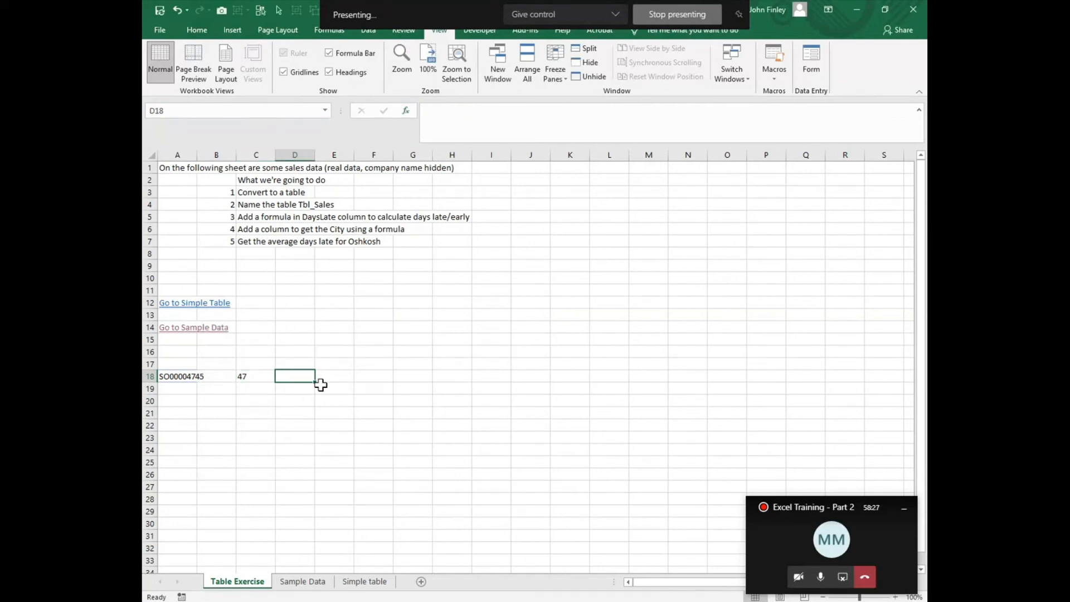
text(=rignt)
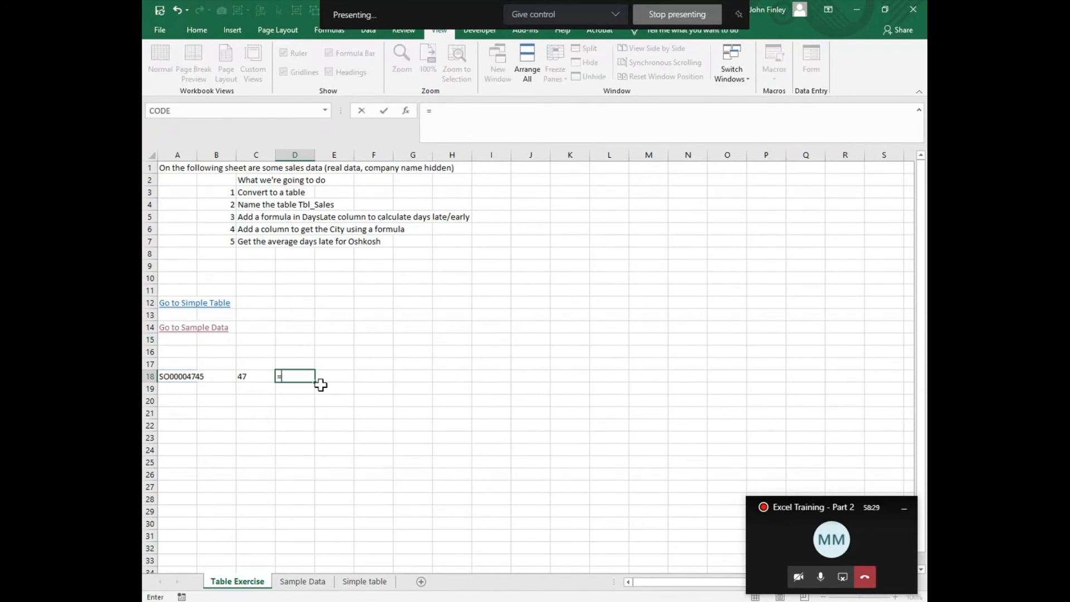
key(BackSpace)
key(BackSpace)
key(BackSpace)
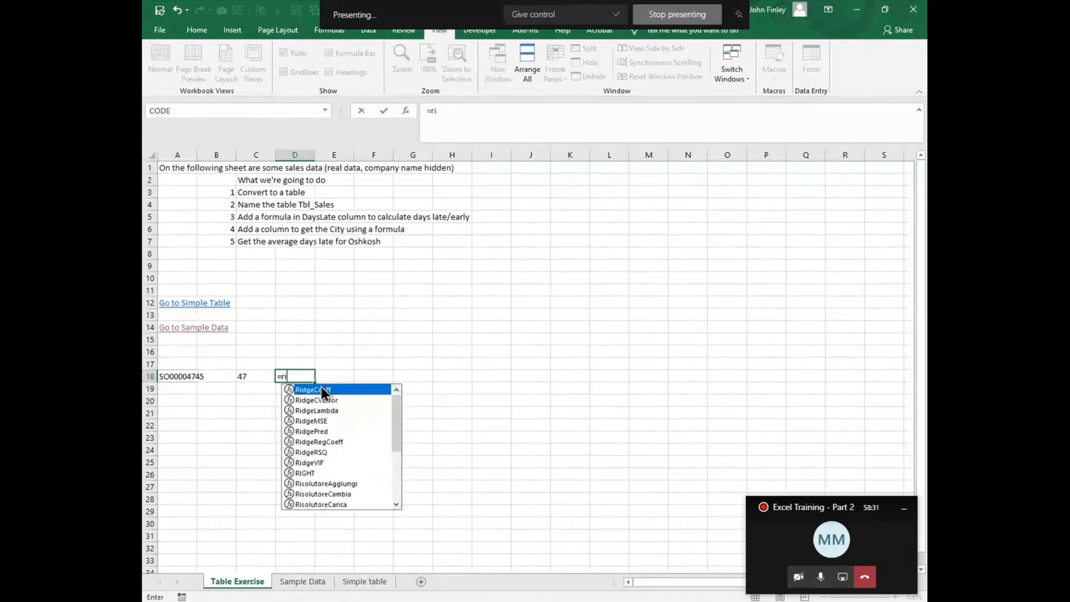
text(ght()
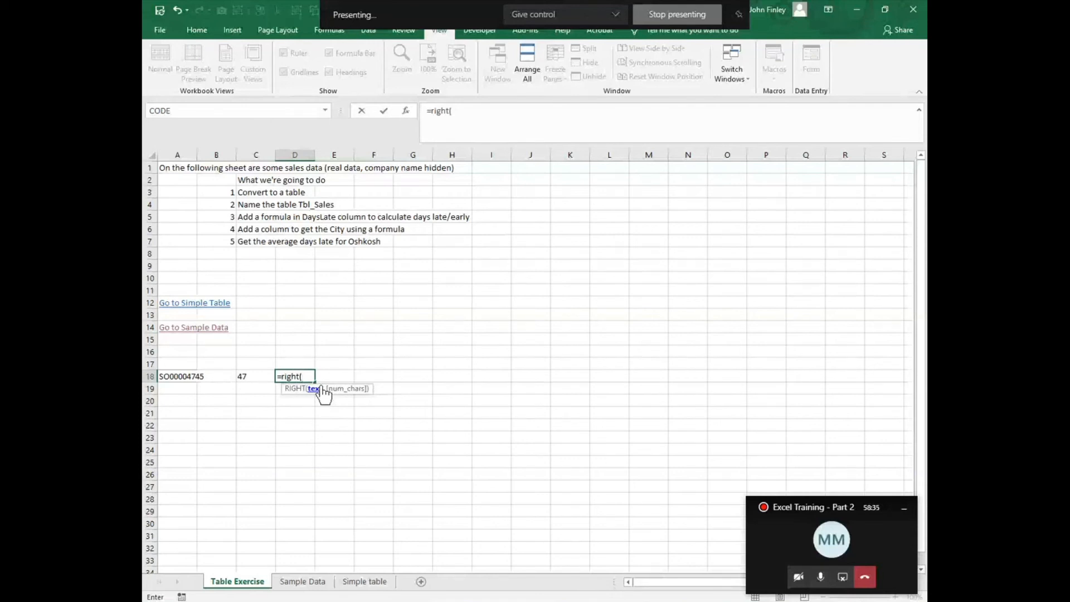
key(Left)
key(Left)
key(Left)
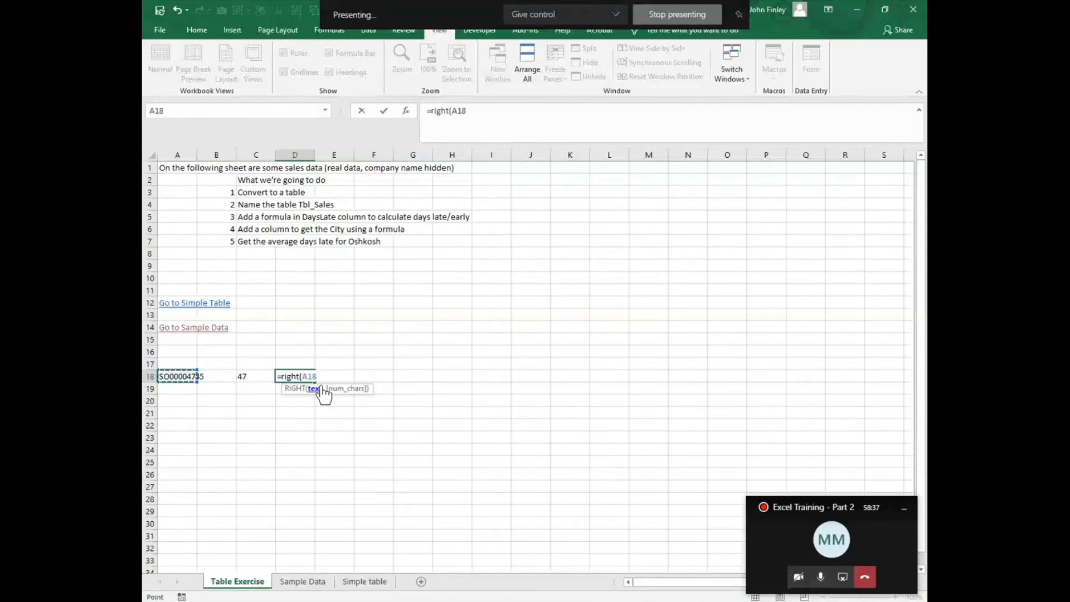
text(,)
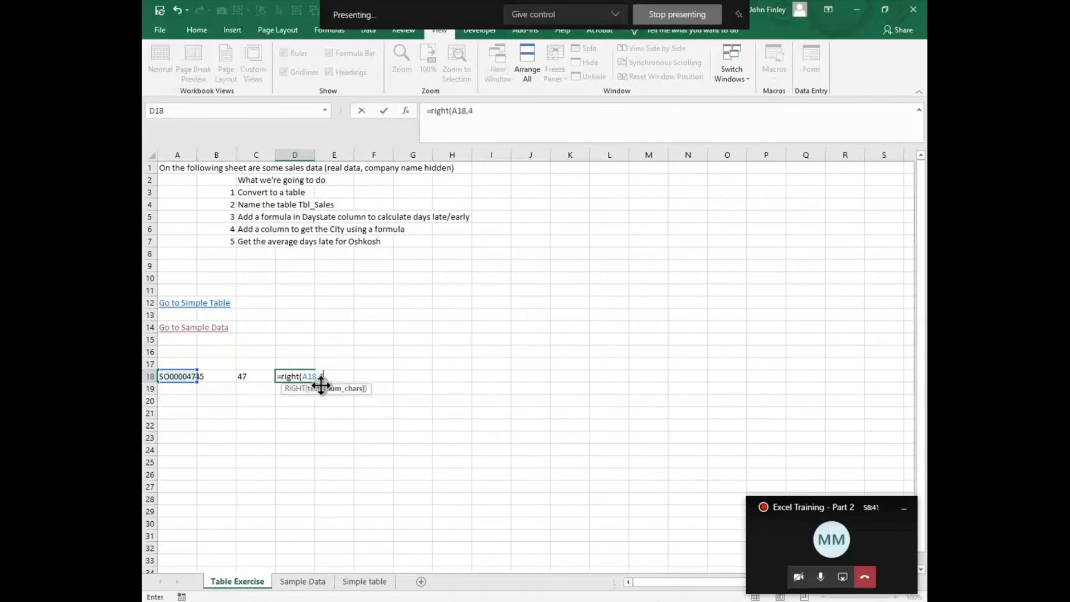
text(4)
key(Return)
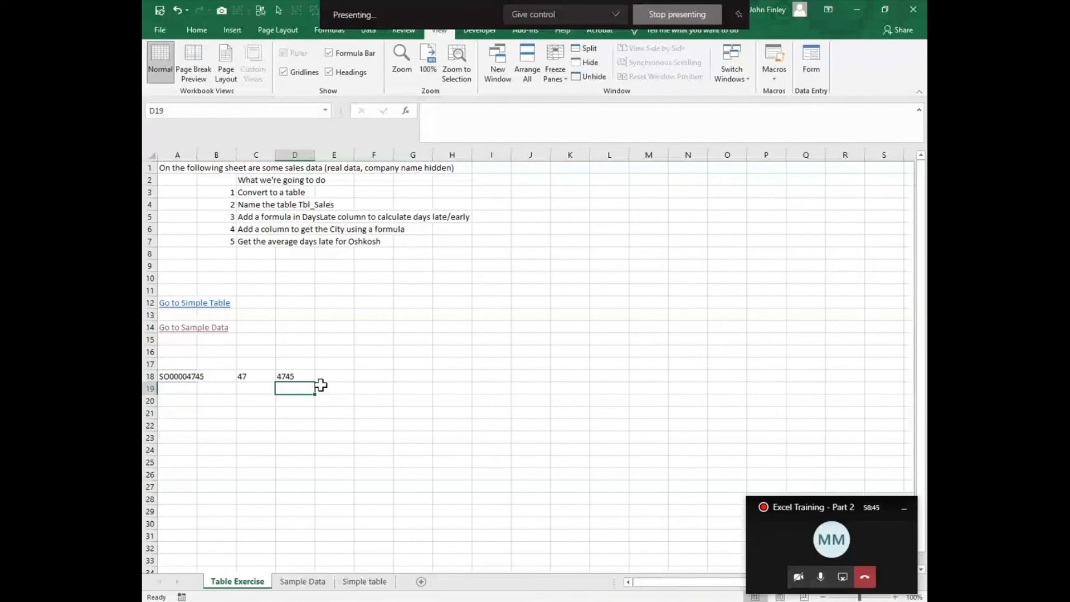
- Enter =LEFT(A18,2) in E18 to extract the first two characters of the salesid
key(Up)
key(Right)
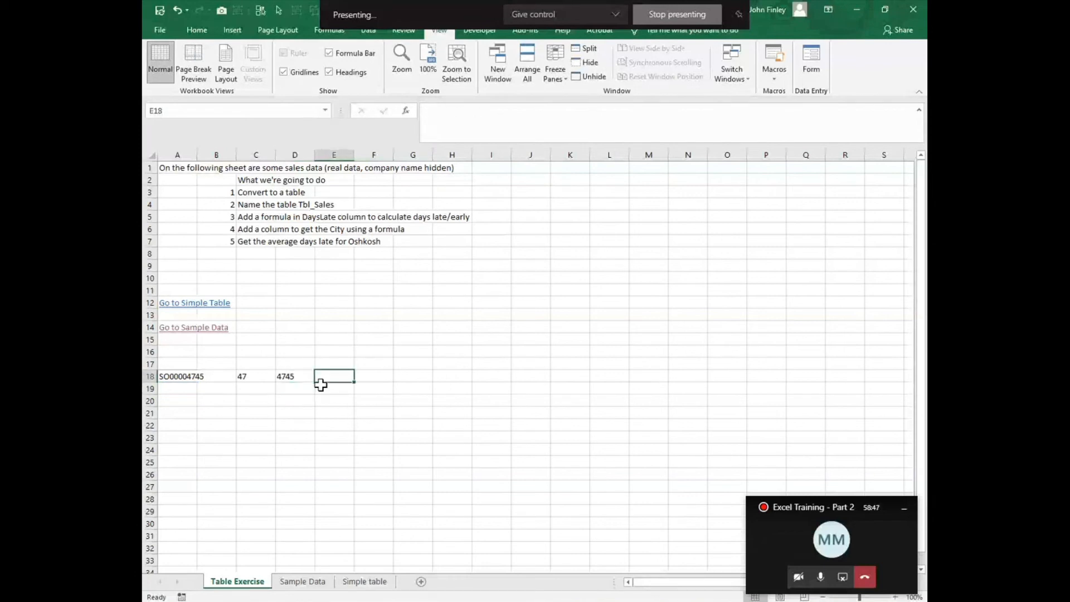
text(=left)
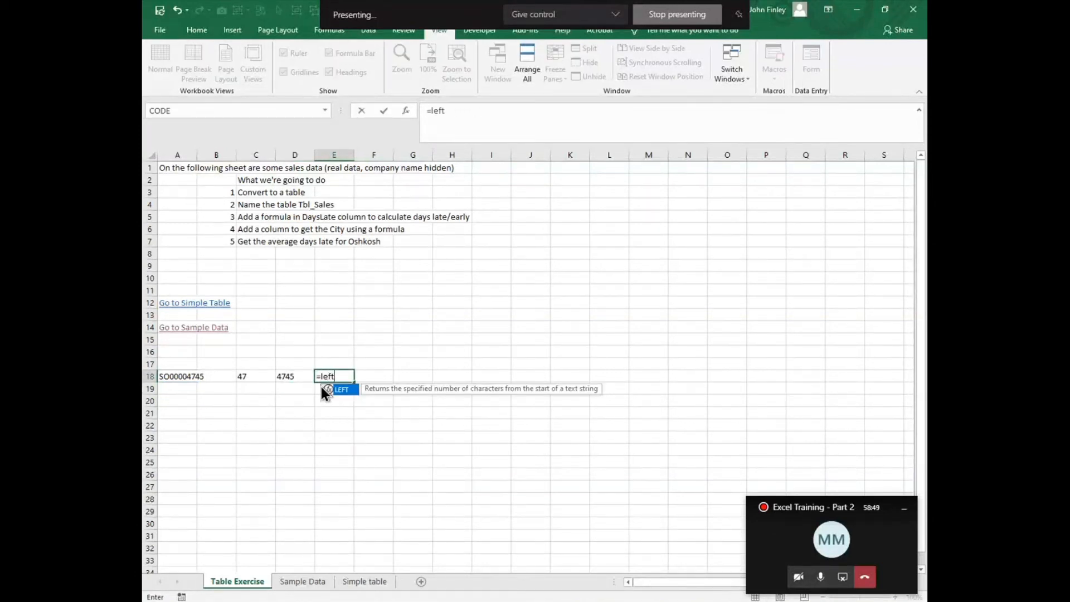
text(()
key(Left)
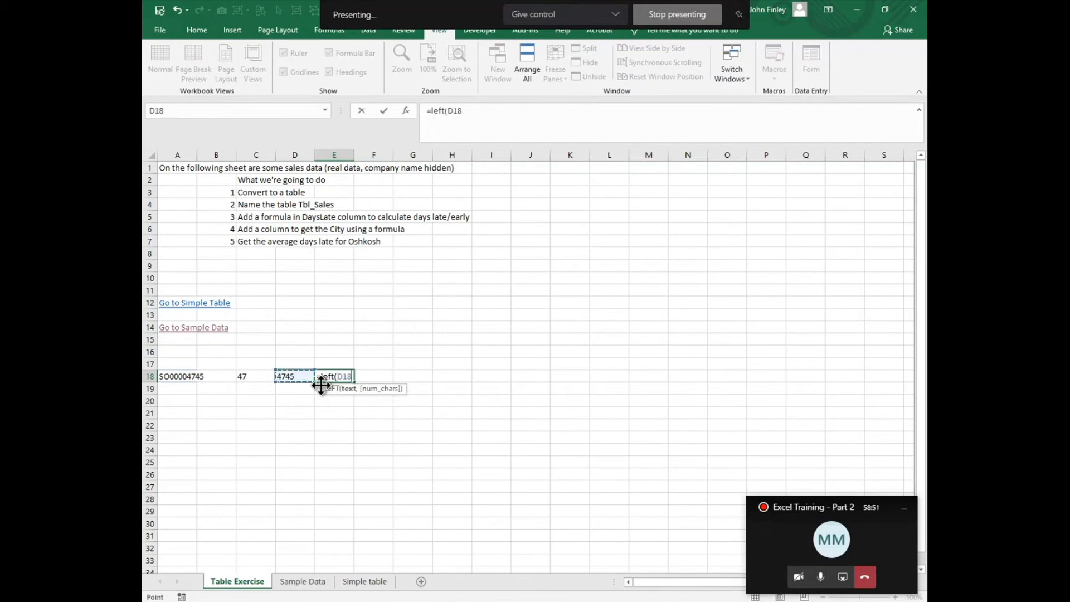
key(Left)
key(Left)
key(Left)
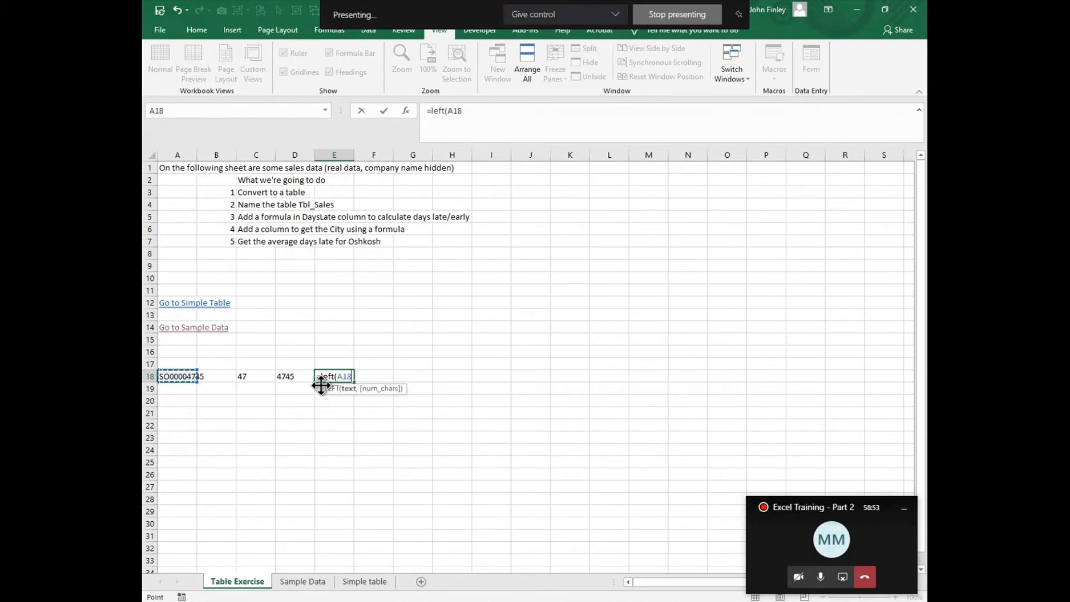
text(,2)
key(Return)
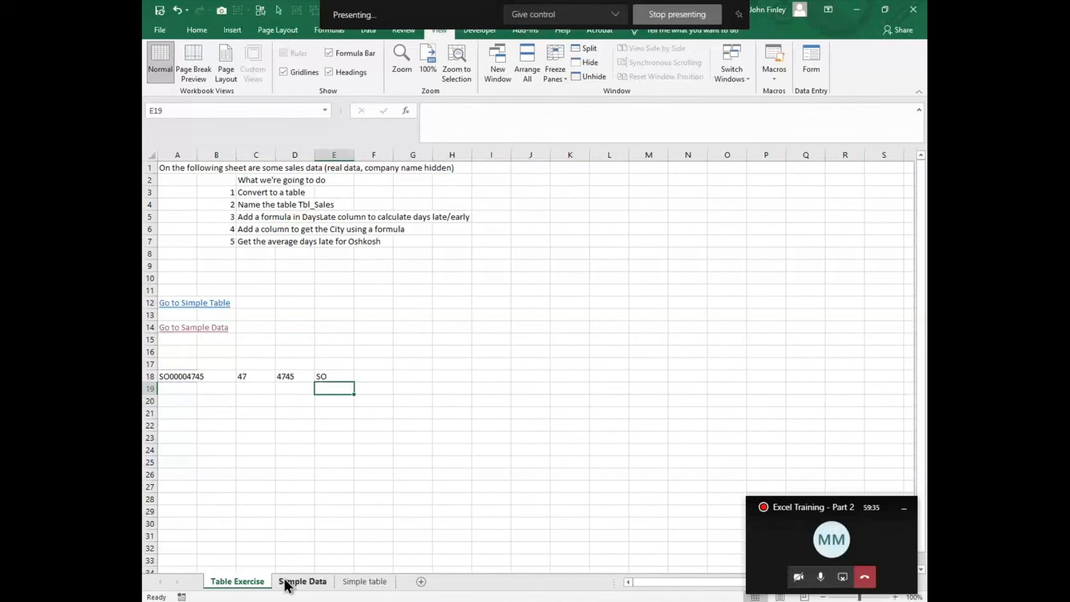
- Switch to the Sample Data sheet and freeze panes at B2 to keep the header row and salesid column visible
click(301, 581)
scroll(307, 284, up, 6)
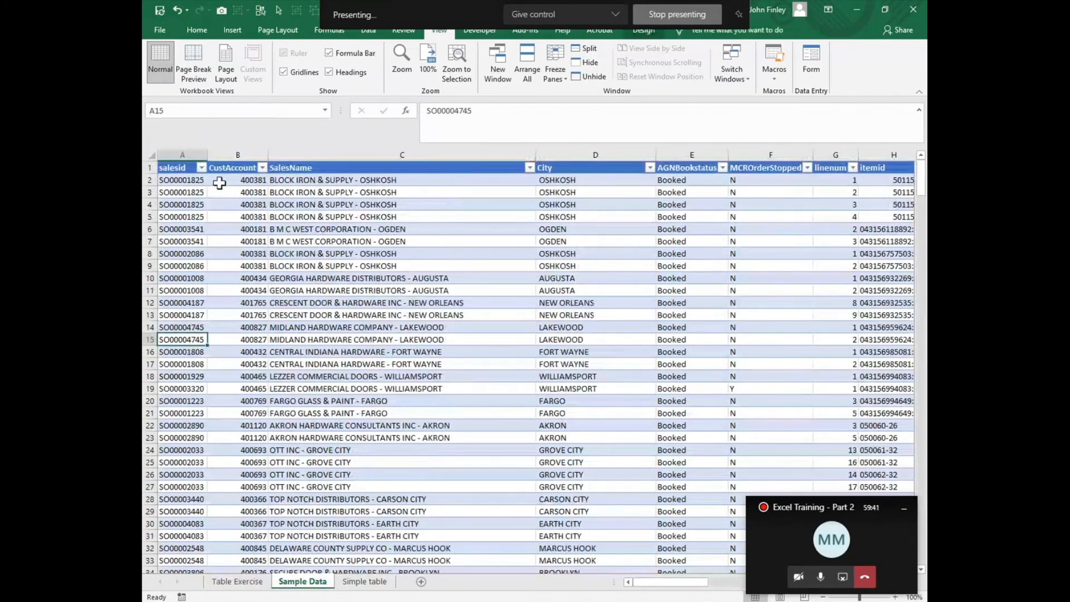
click(226, 181)
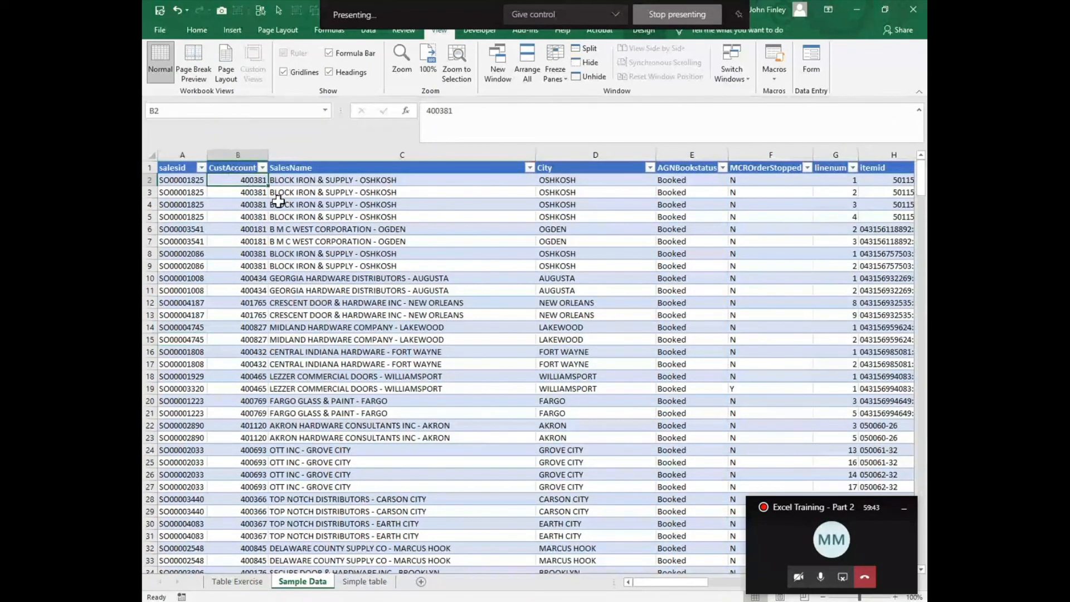
click(560, 77)
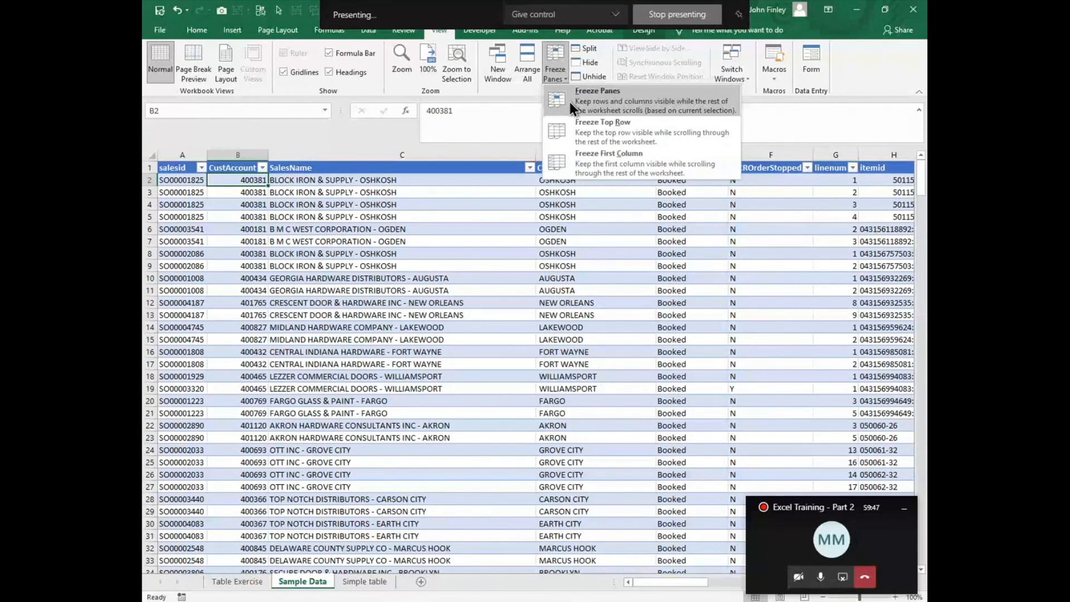
click(570, 102)
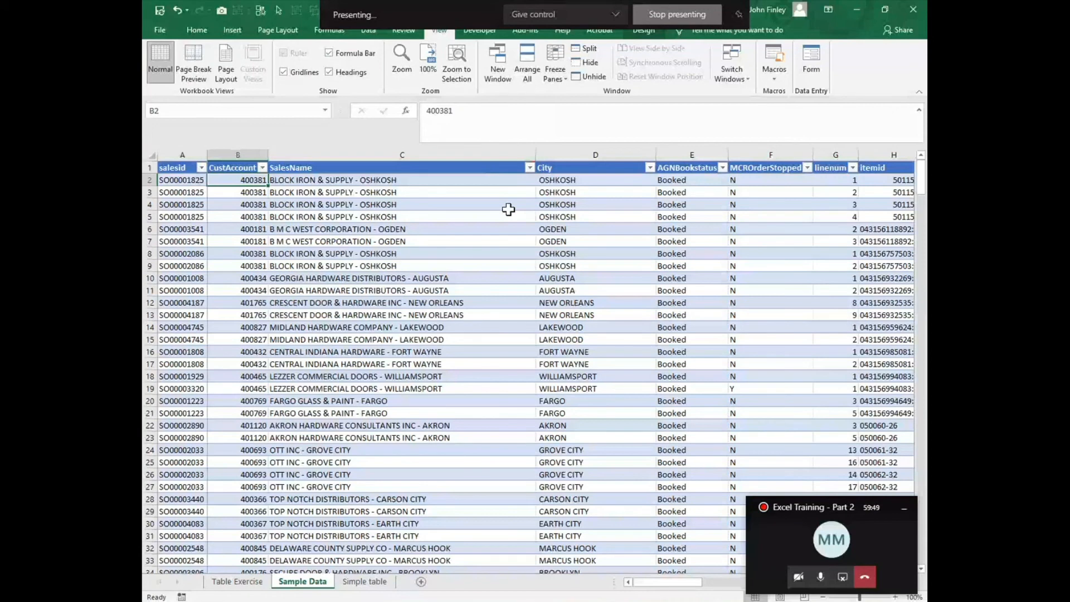
- Move across and down the table to check that the header row and salesid column stay frozen
key(Right)
key(Right)
key(Right)
key(Right)
key(Right)
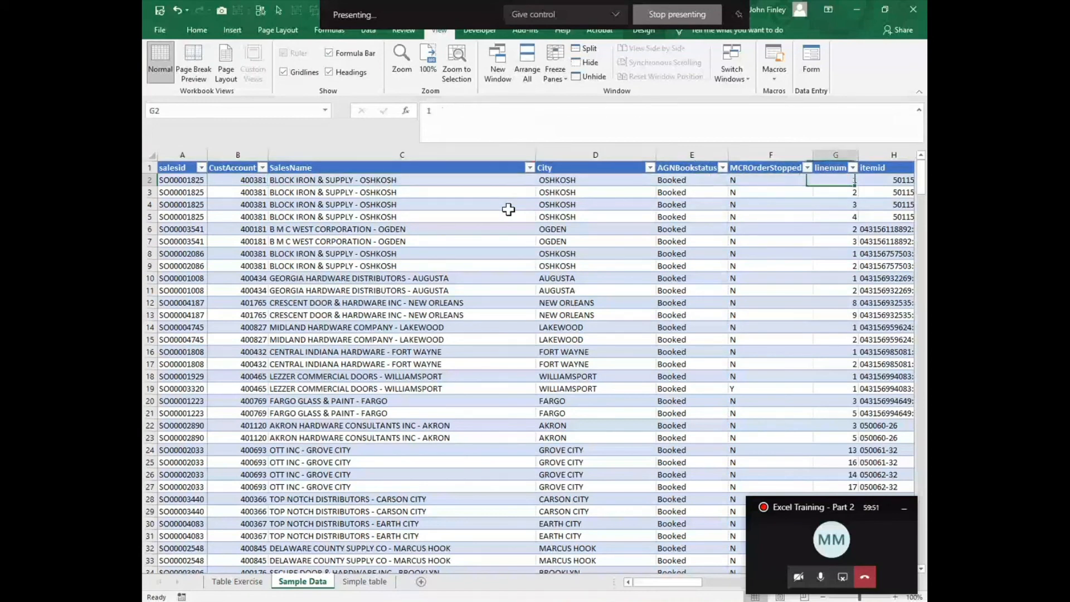
key(ctrl+Right)
key(Down)
key(Down)
key(Down)
key(Down)
key(Down)
key(Down)
key(Down)
key(Down)
key(Down)
key(Down)
key(Down)
key(Down)
key(Down)
key(Down)
key(Down)
key(Down)
key(Down)
key(Down)
key(Down)
key(Down)
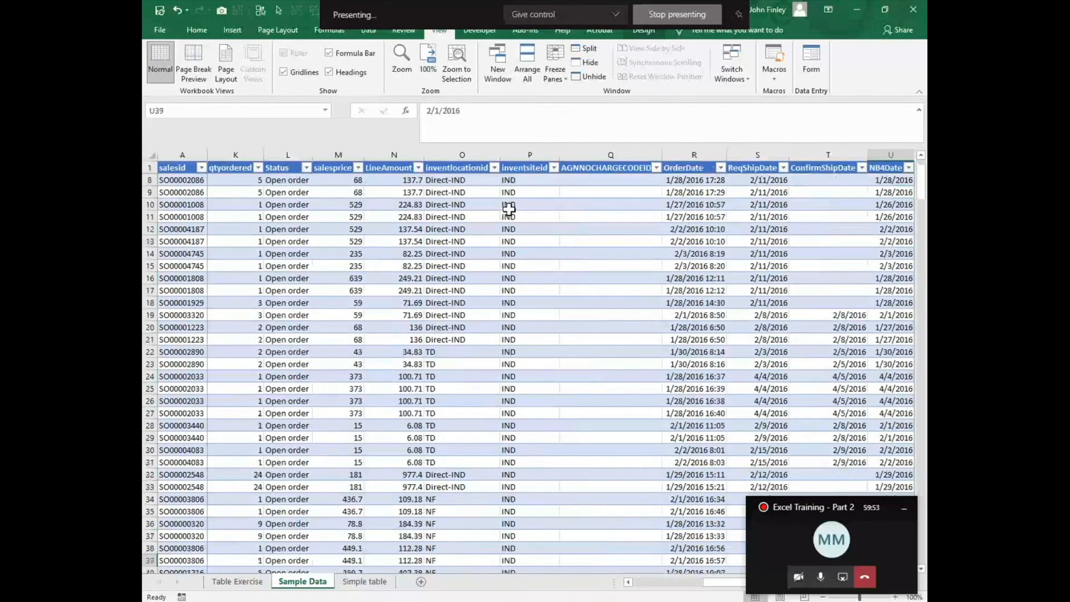
key(Down)
key(Down)
key(Down)
key(Down)
key(Down)
key(Down)
key(Down)
key(Down)
key(Down)
key(Down)
key(Down)
key(Down)
key(Down)
key(Down)
key(Down)
key(Down)
key(Down)
key(Down)
key(Down)
key(Down)
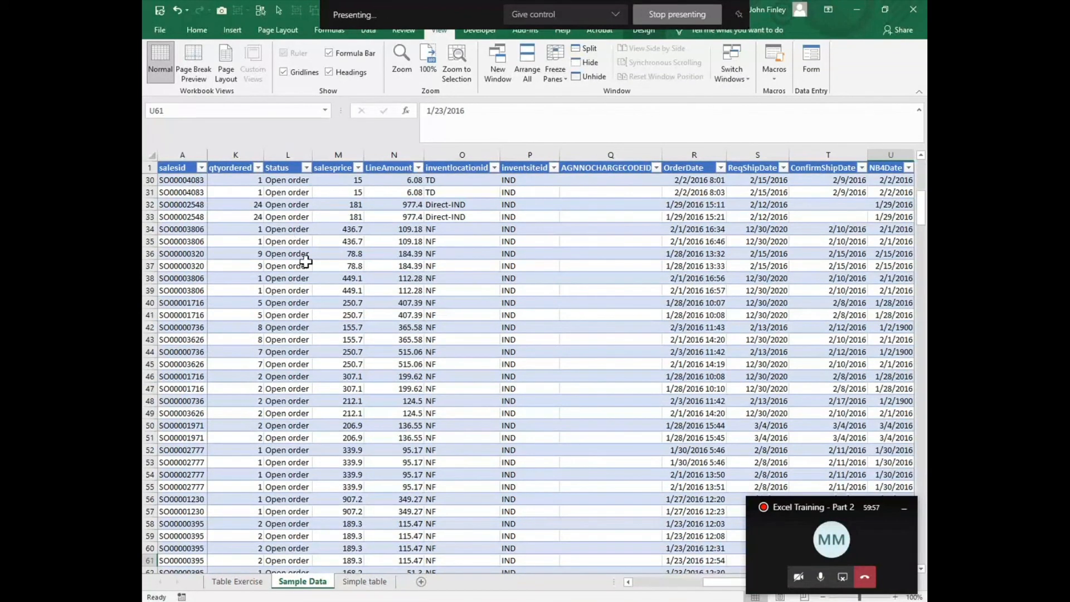
- Unfreeze the panes and freeze them again at B3, locking the top two rows and the first column
click(557, 70)
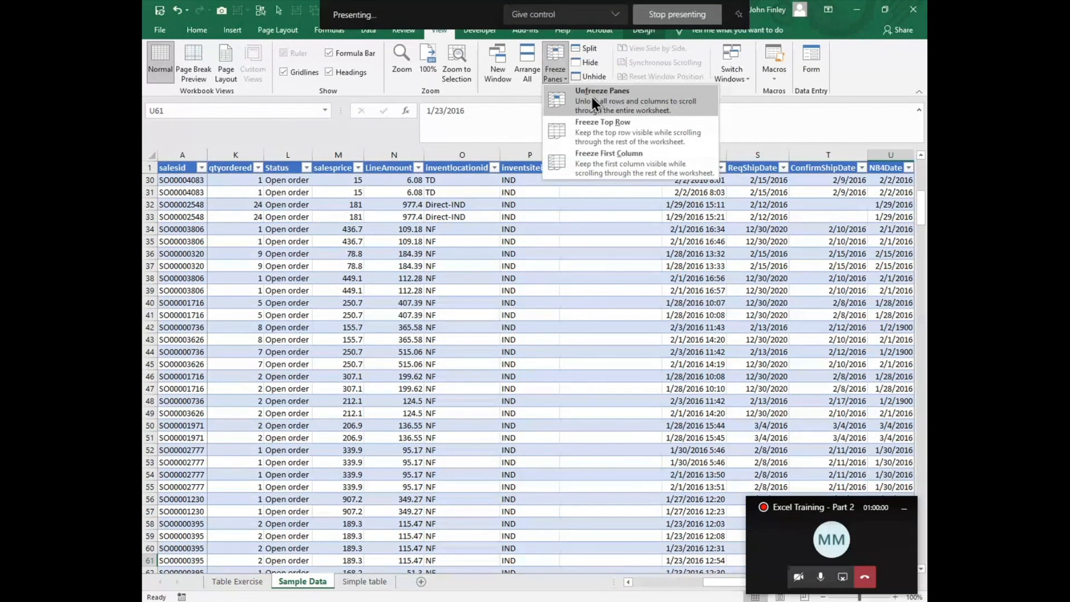
click(592, 97)
click(252, 192)
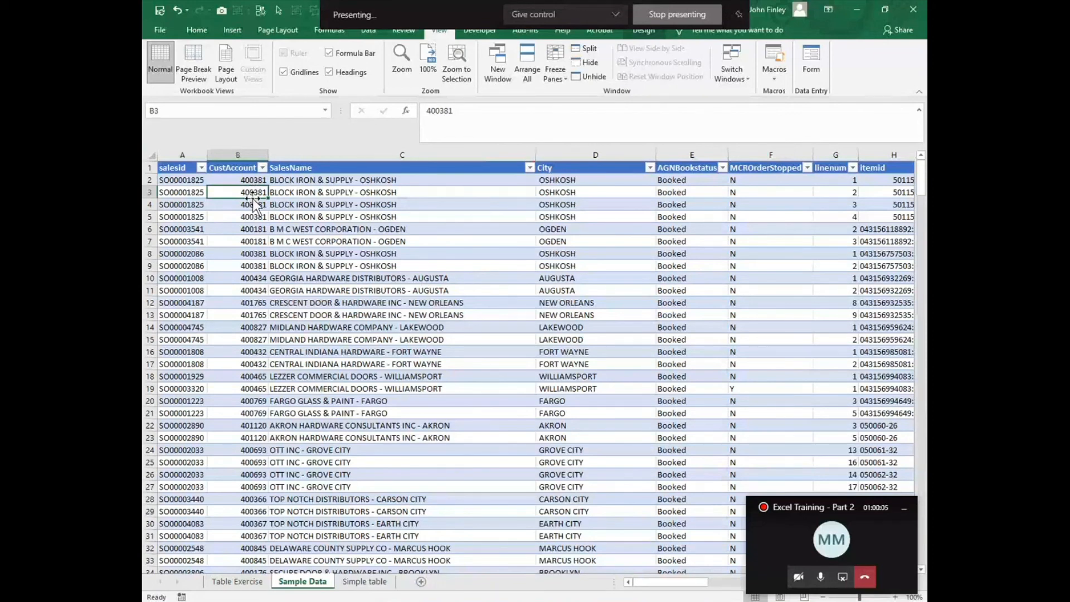
click(557, 64)
click(562, 104)
- Unfreeze all panes on the Sample Data sheet
scroll(489, 434, down, 6)
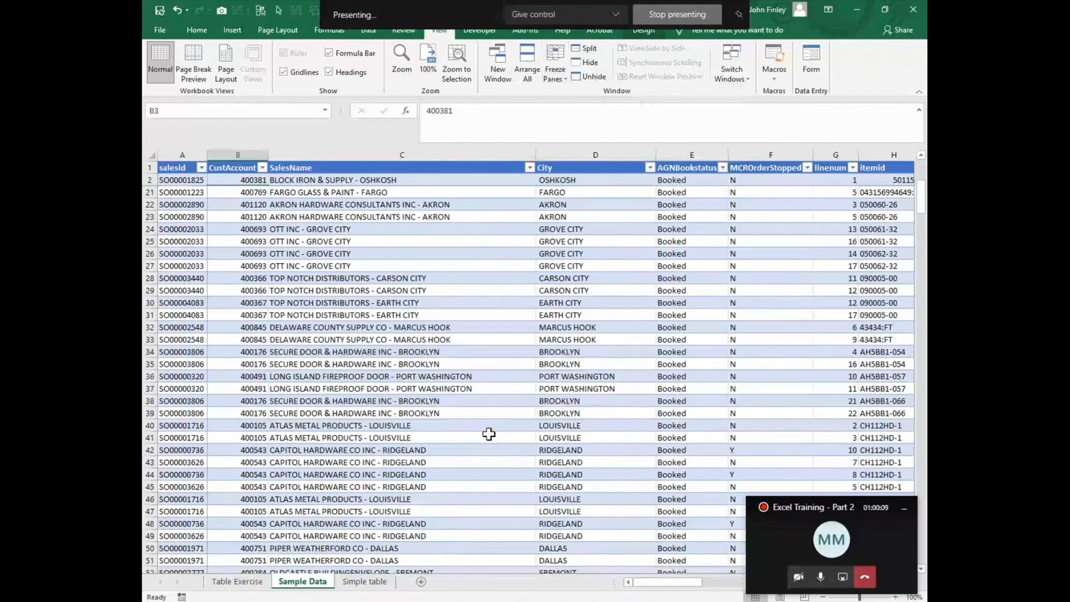
scroll(489, 434, down, 18)
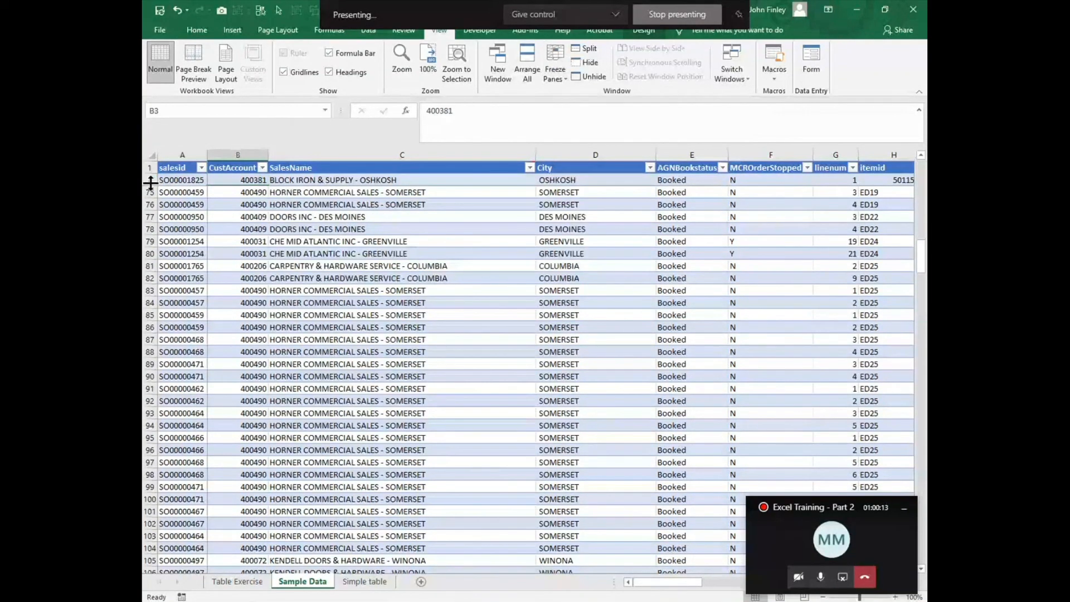
scroll(301, 251, down, 6)
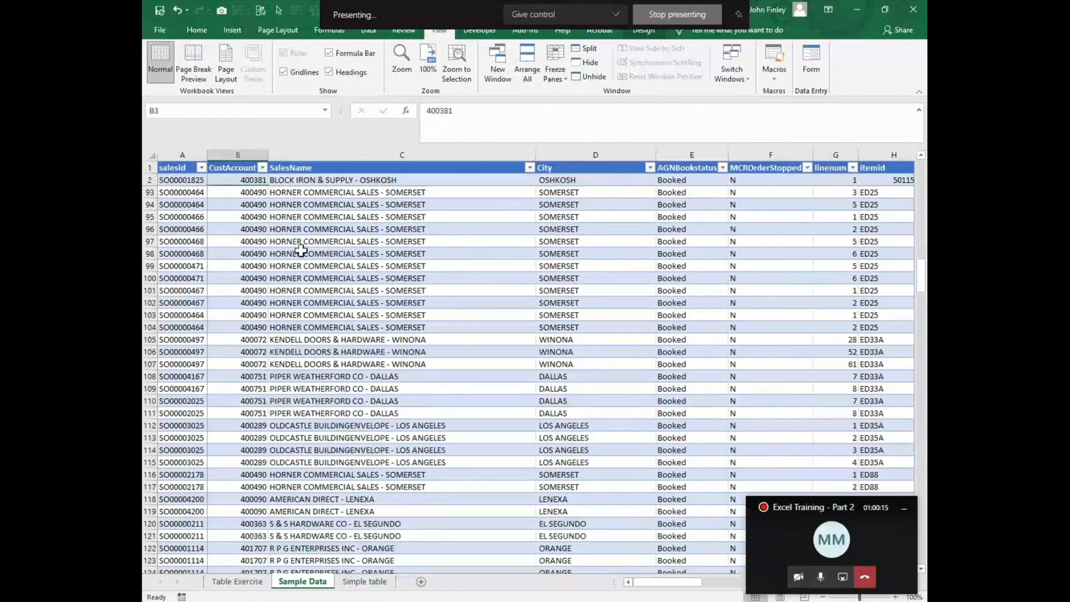
drag(685, 583, 755, 586)
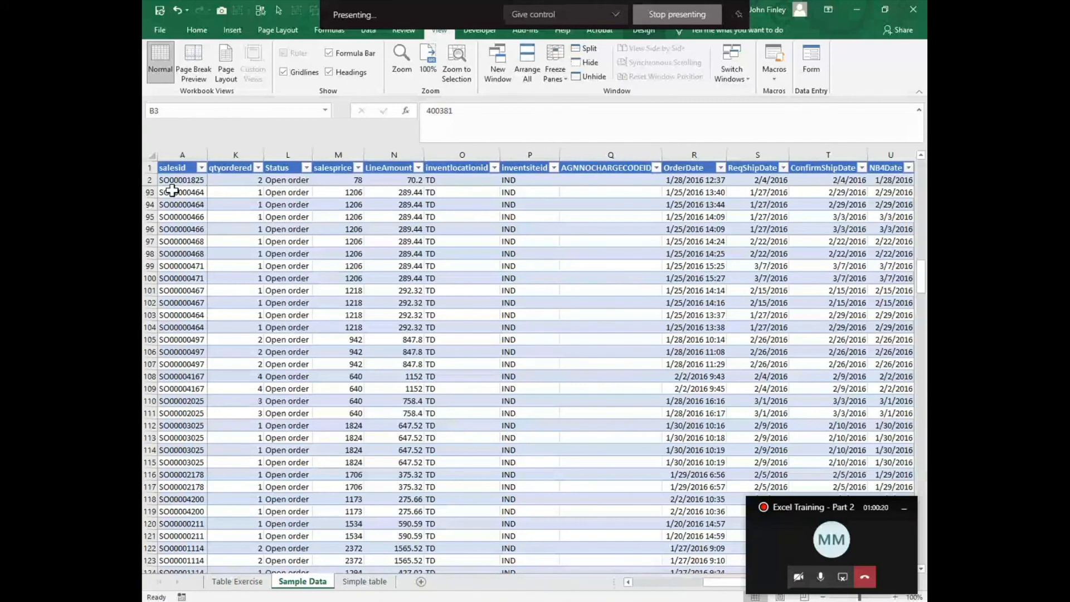
click(551, 64)
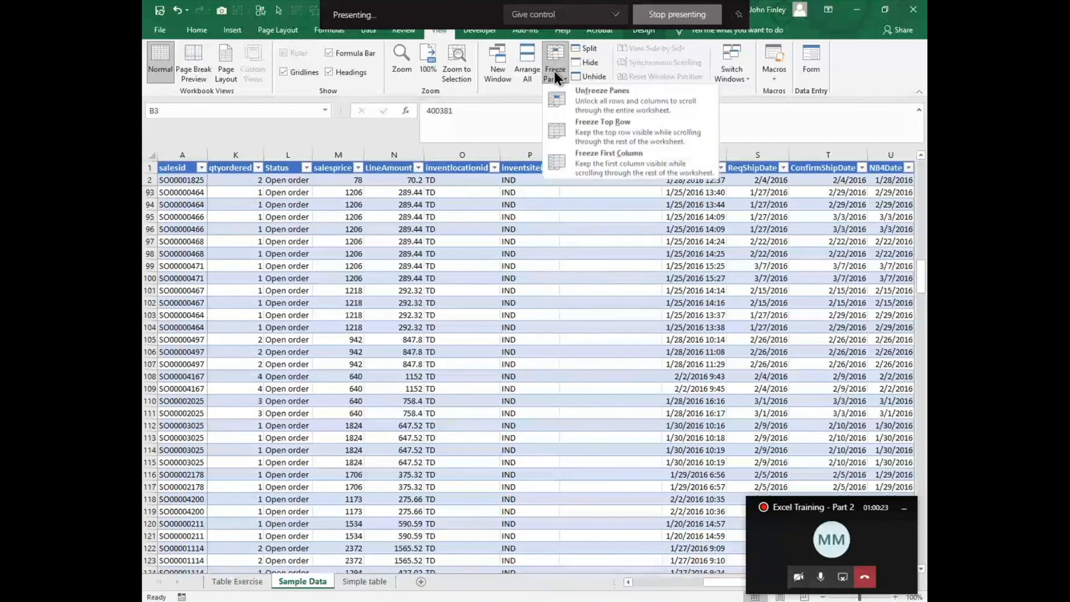
click(588, 107)
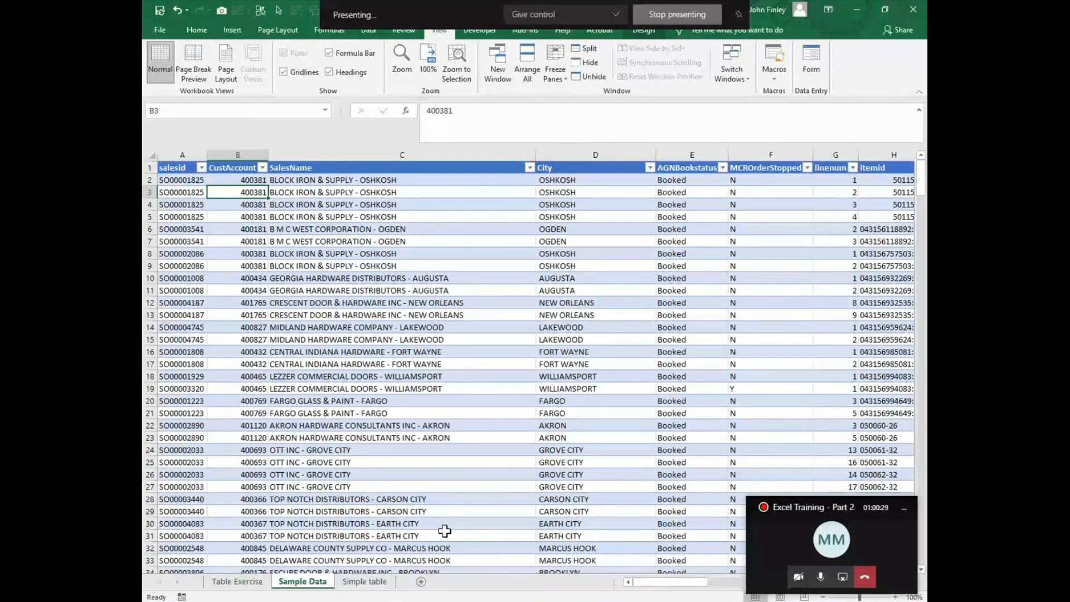
click(224, 583)
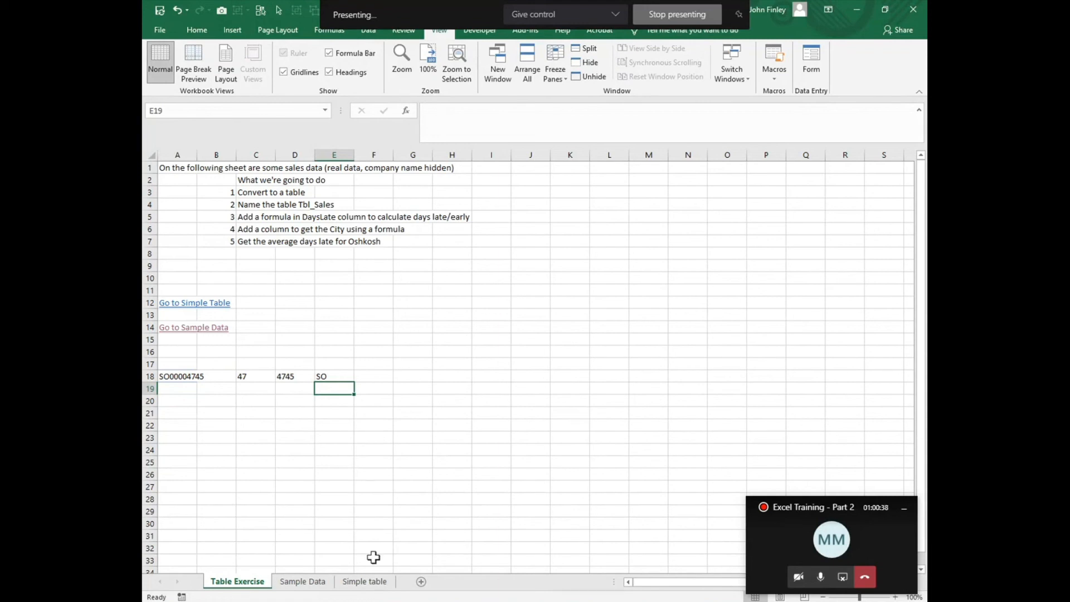
click(363, 582)
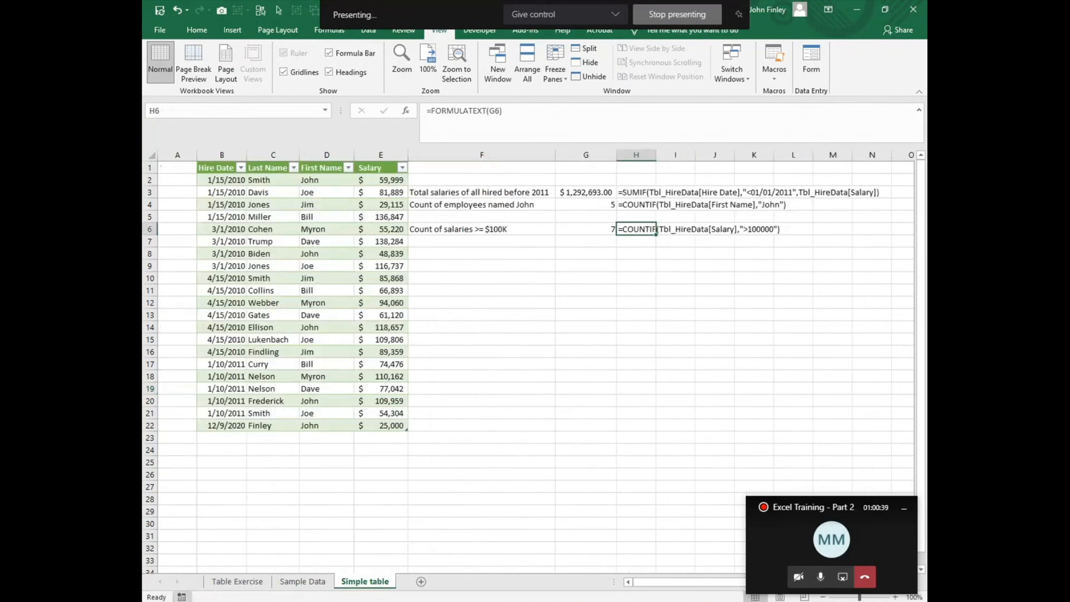
click(282, 582)
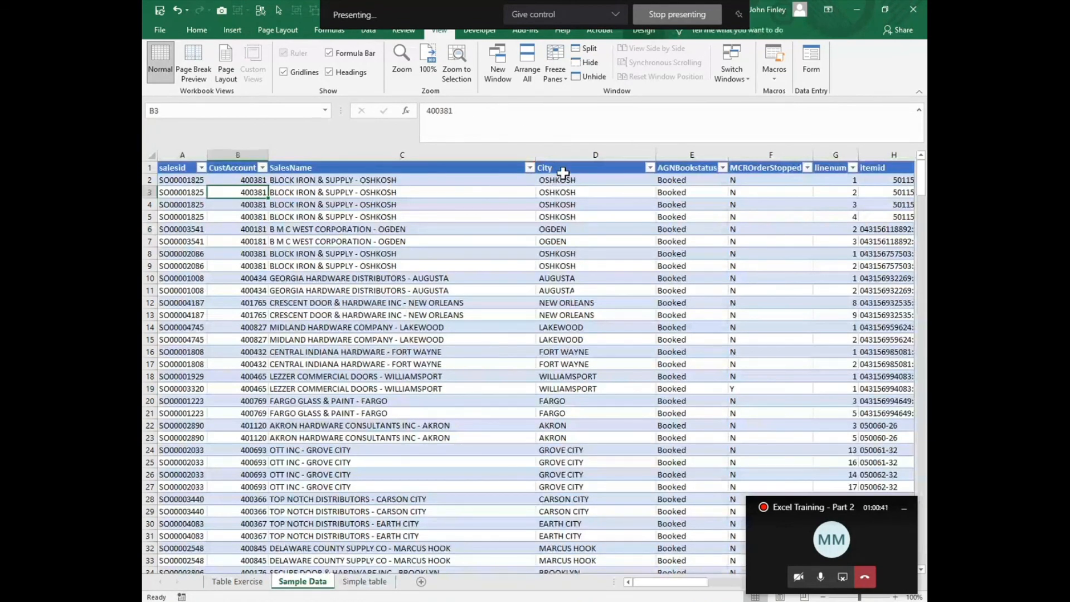
- Insert a new table column before City on the Sample Data sheet and name its header Company Name
right_click(563, 156)
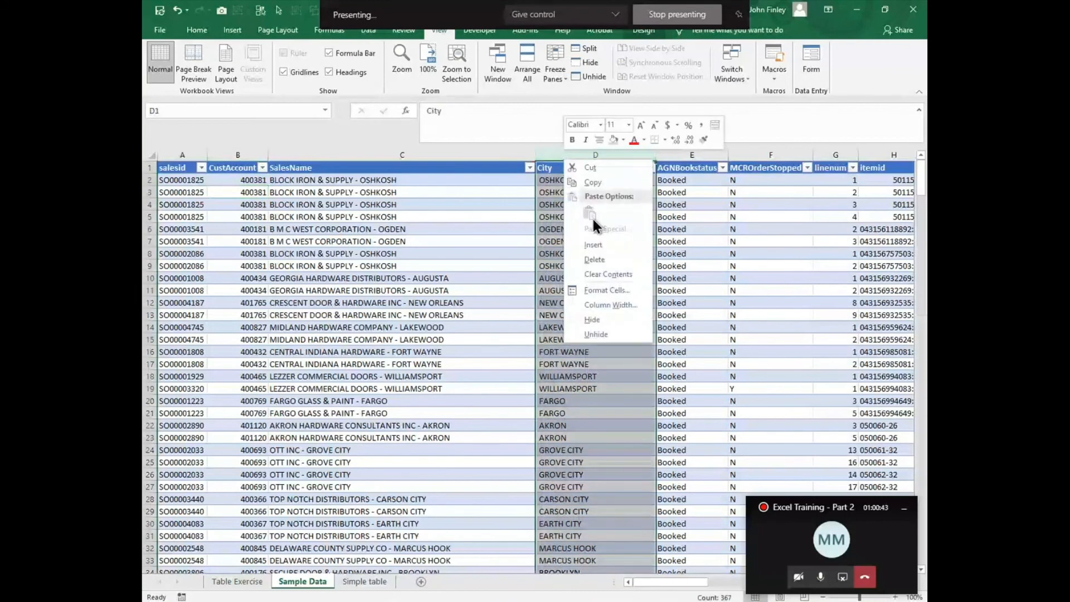
click(593, 244)
click(557, 167)
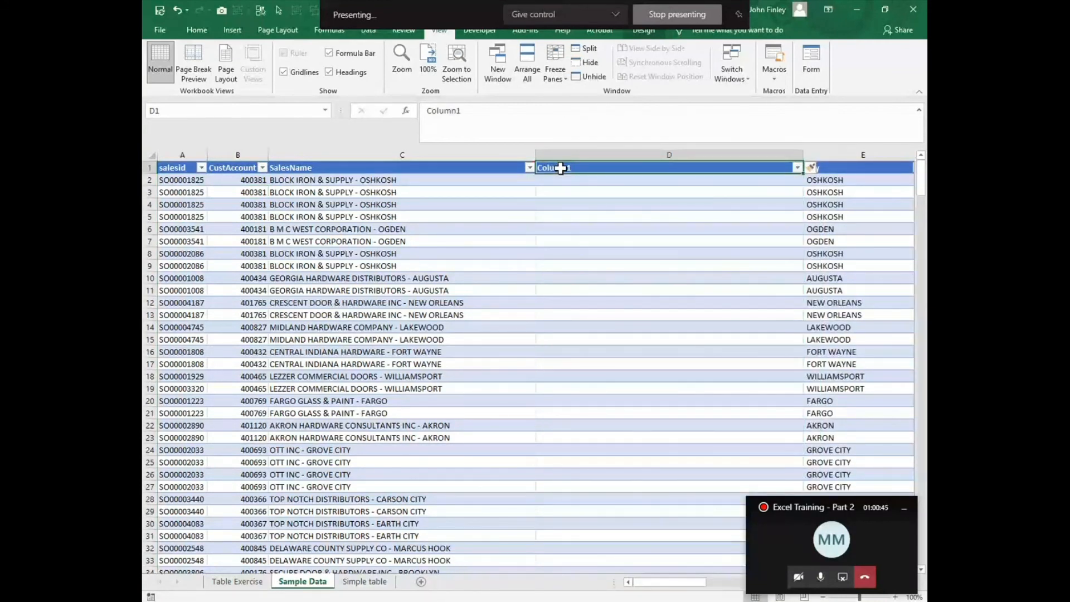
text(Compan)
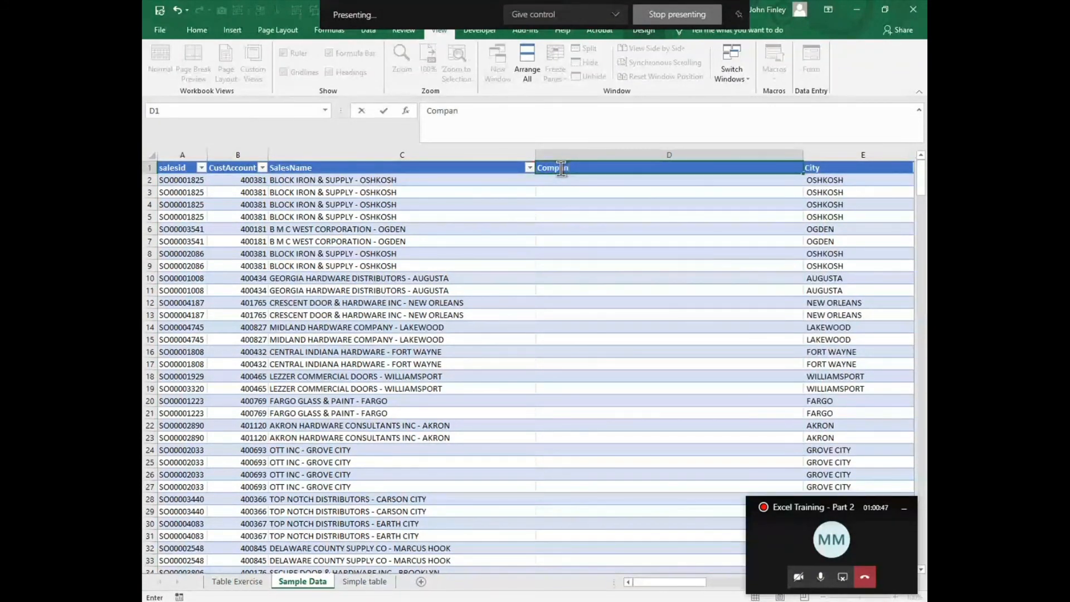
text(y Namer)
key(Return)
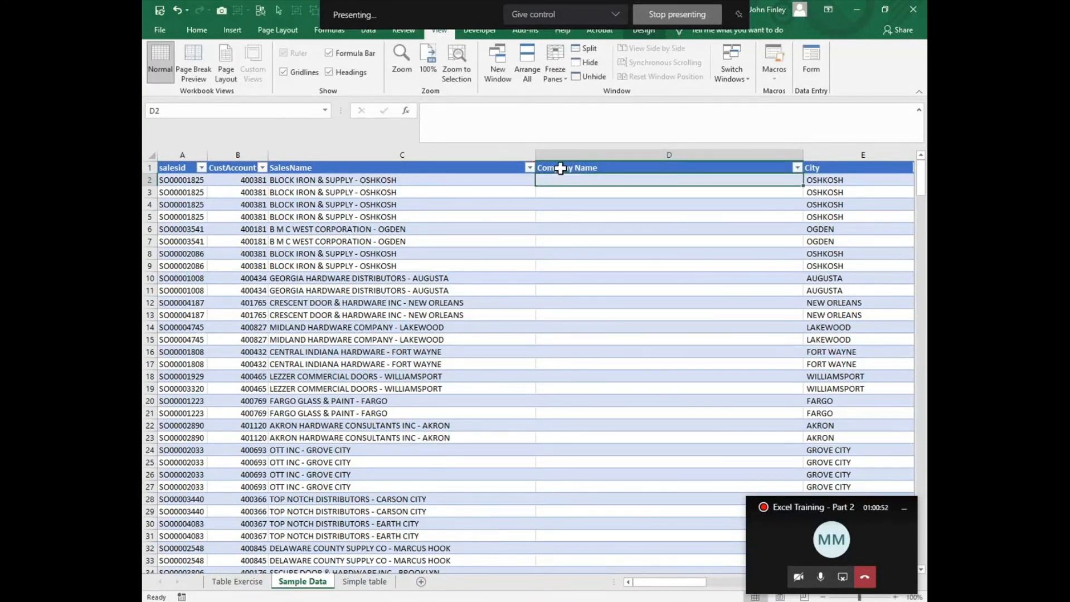
click(353, 181)
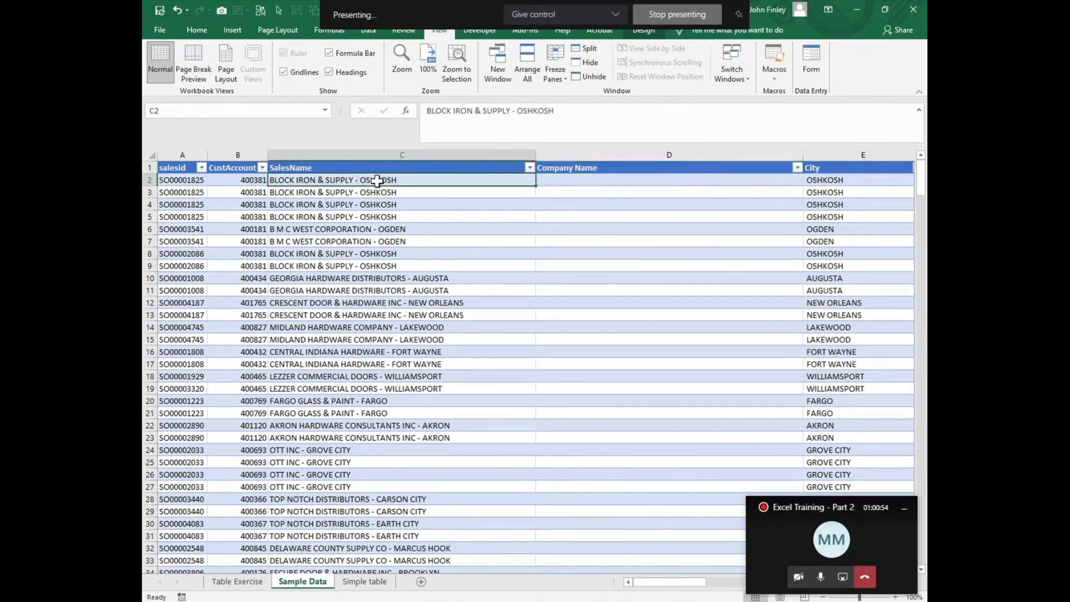
click(516, 110)
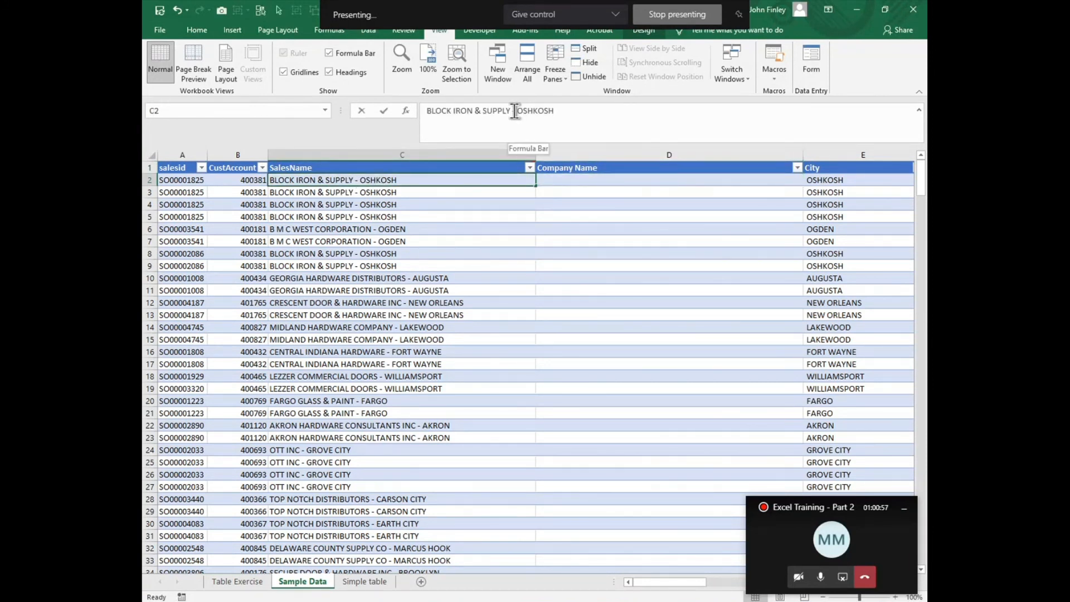
drag(516, 111, 511, 111)
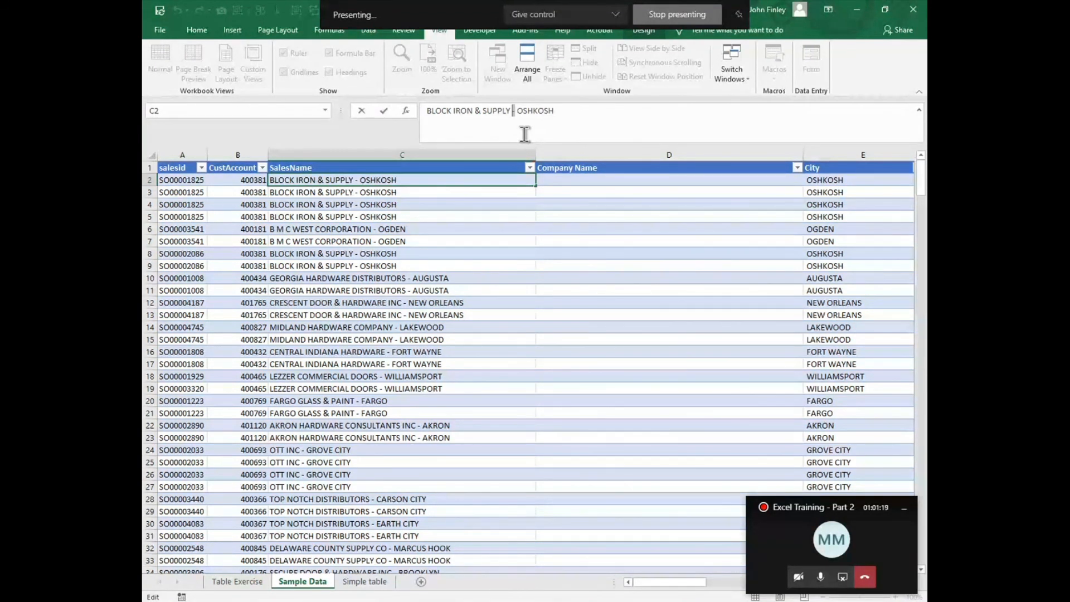
click(564, 180)
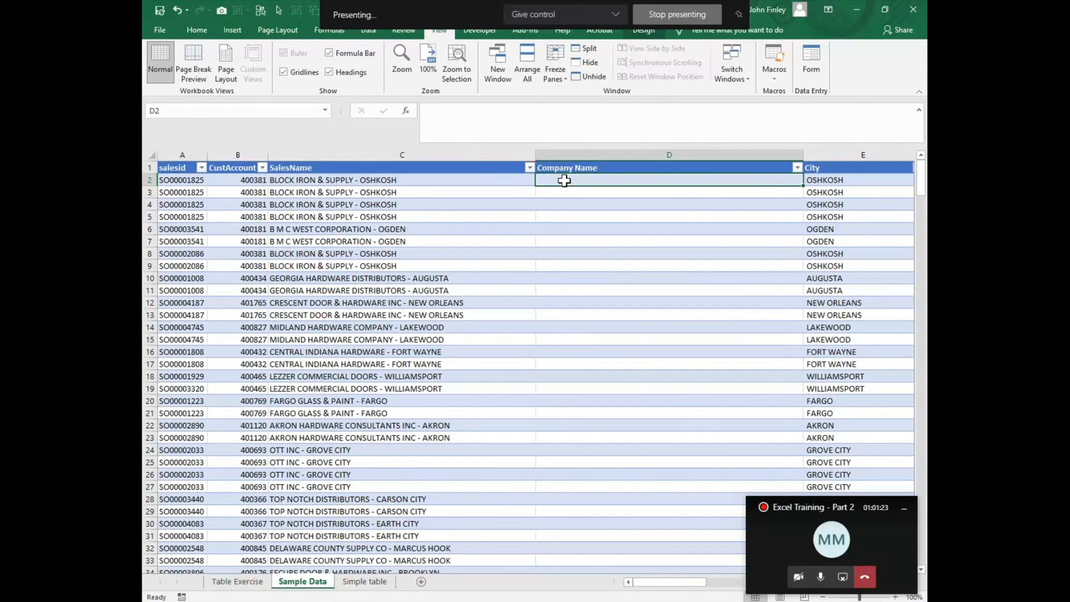
text(=)
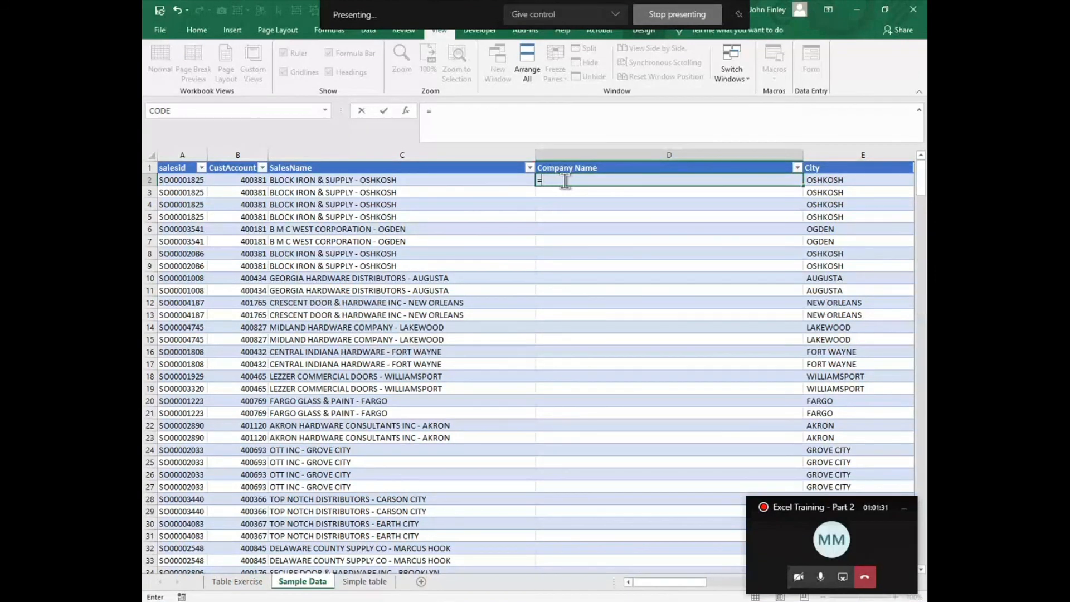
text(l)
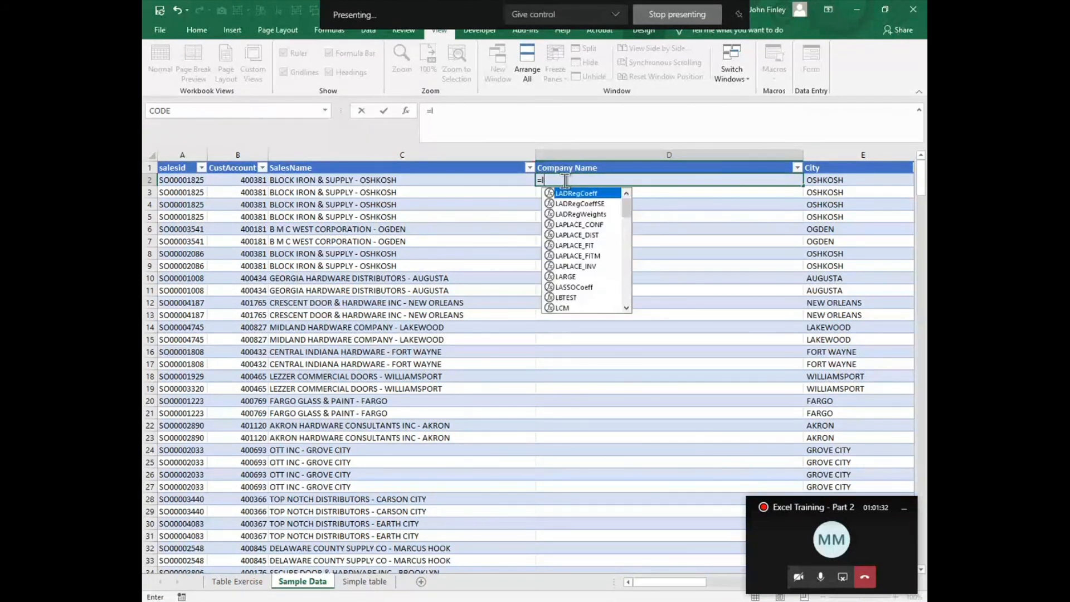
text(eft()
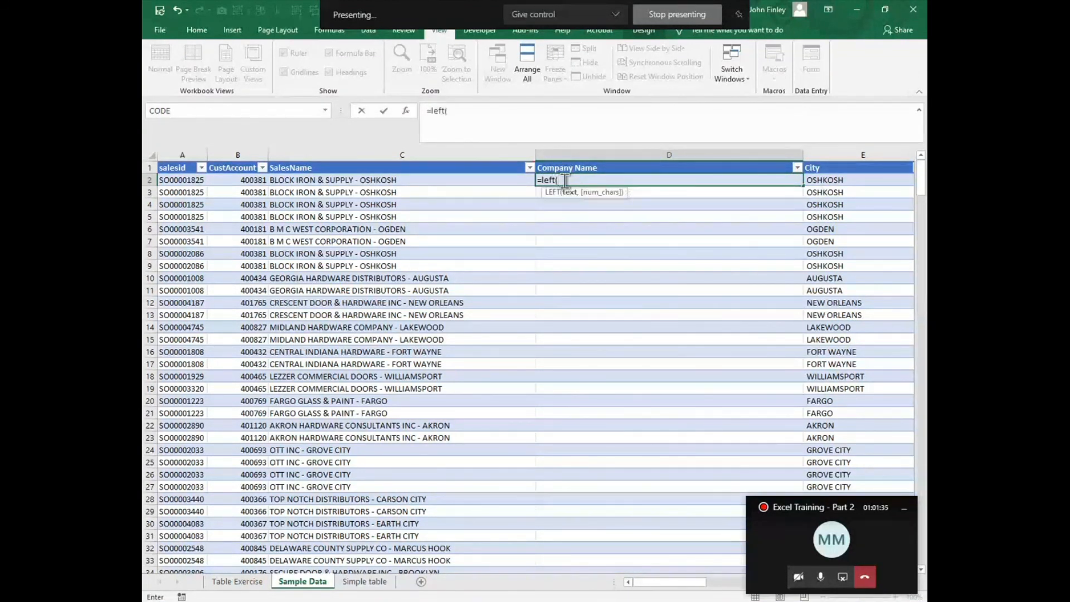
key(Left)
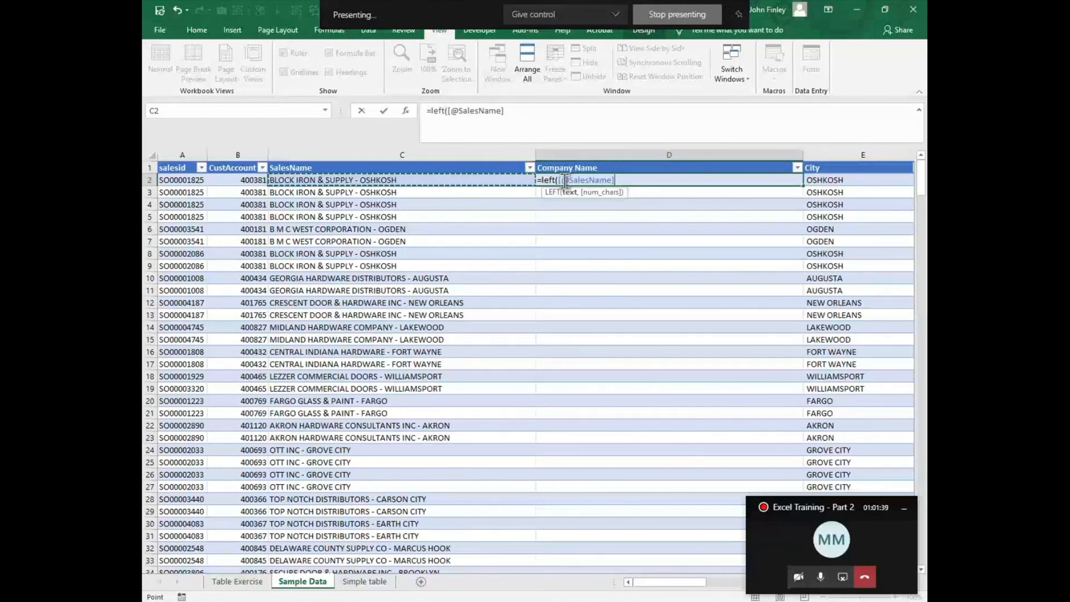
text(,l)
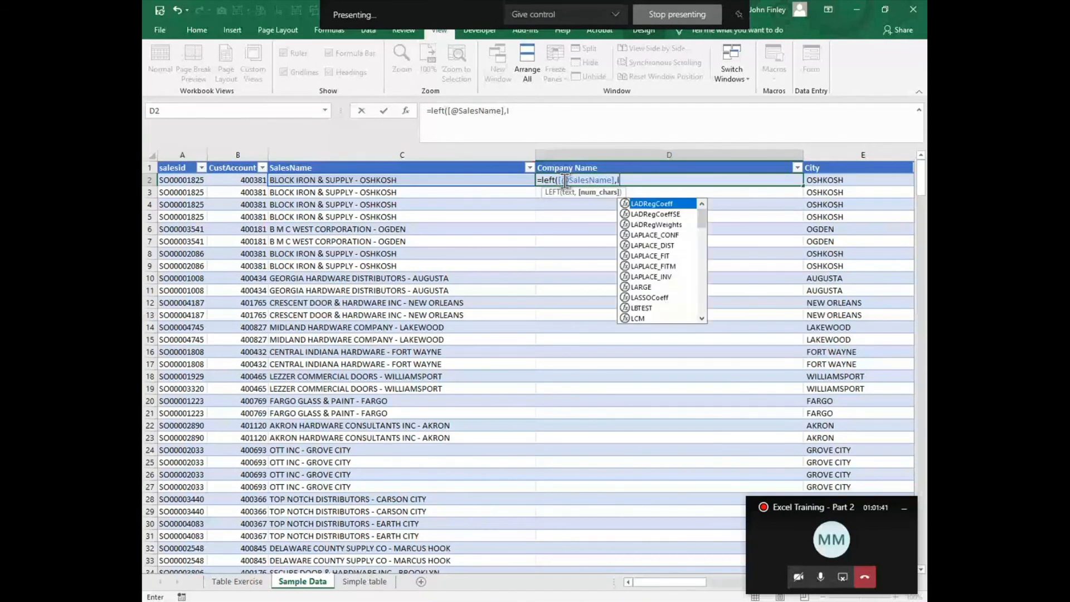
text(en()
key(Left)
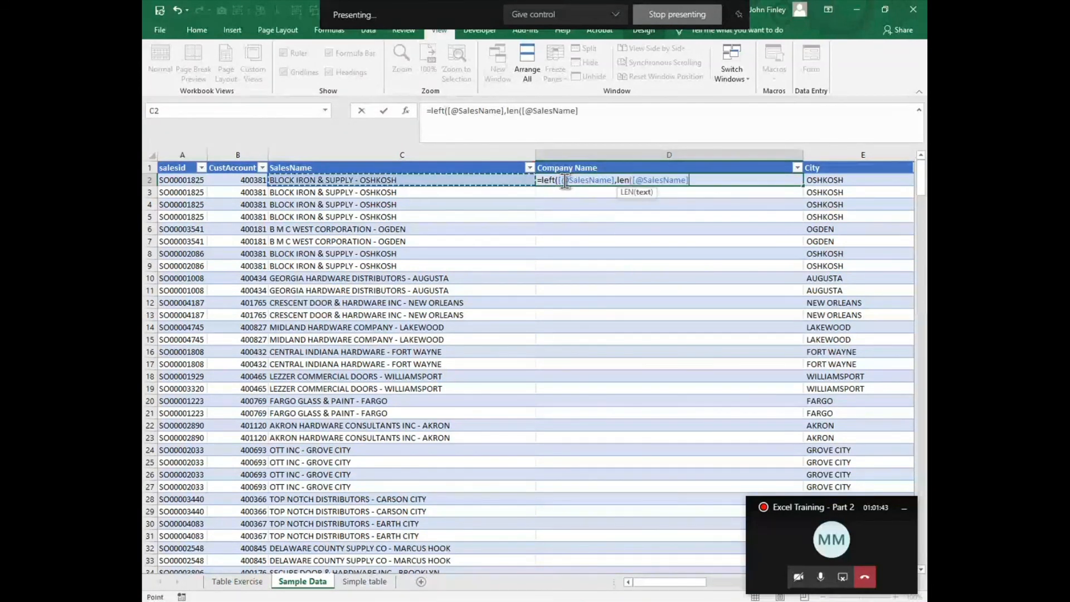
text())
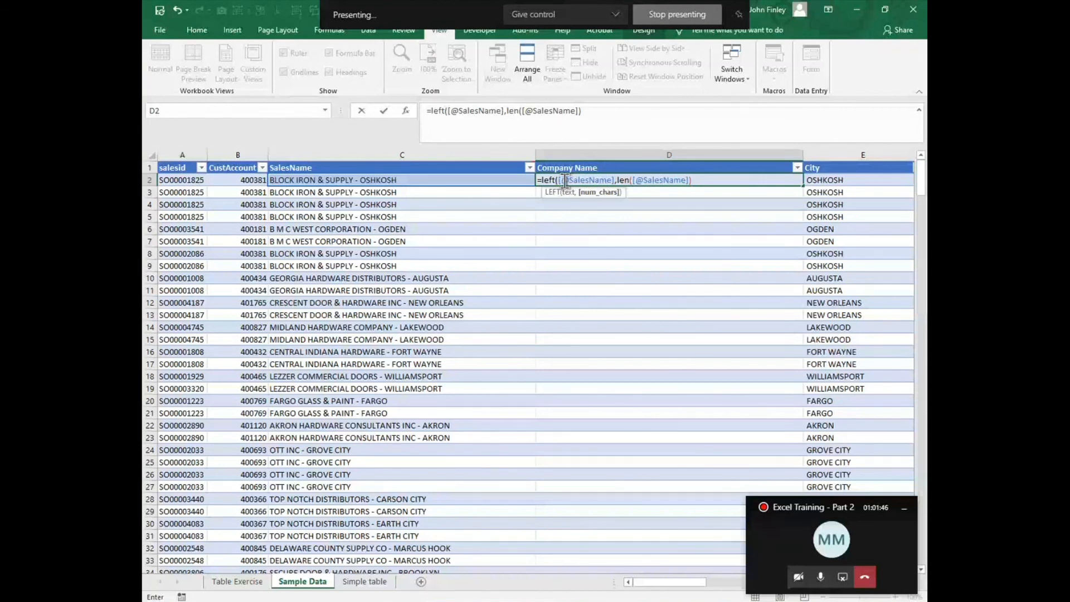
text(-find()
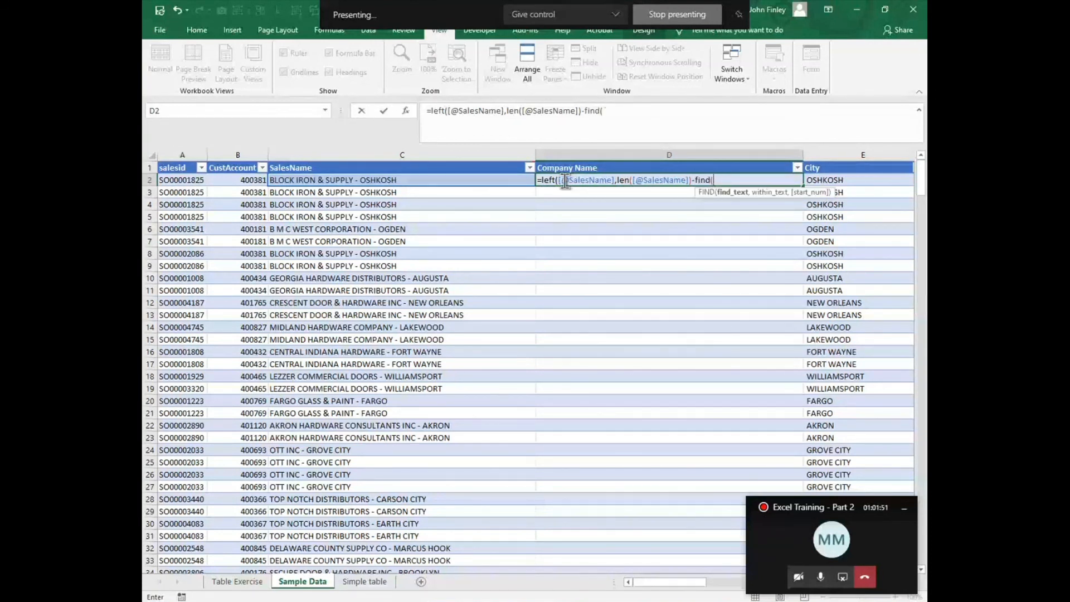
text("-",)
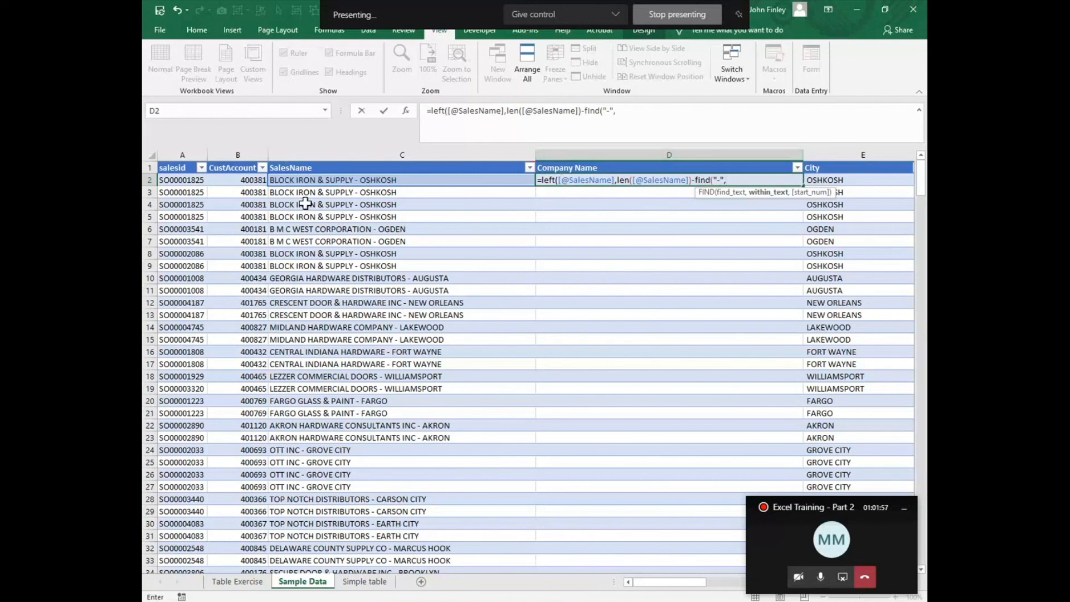
click(301, 180)
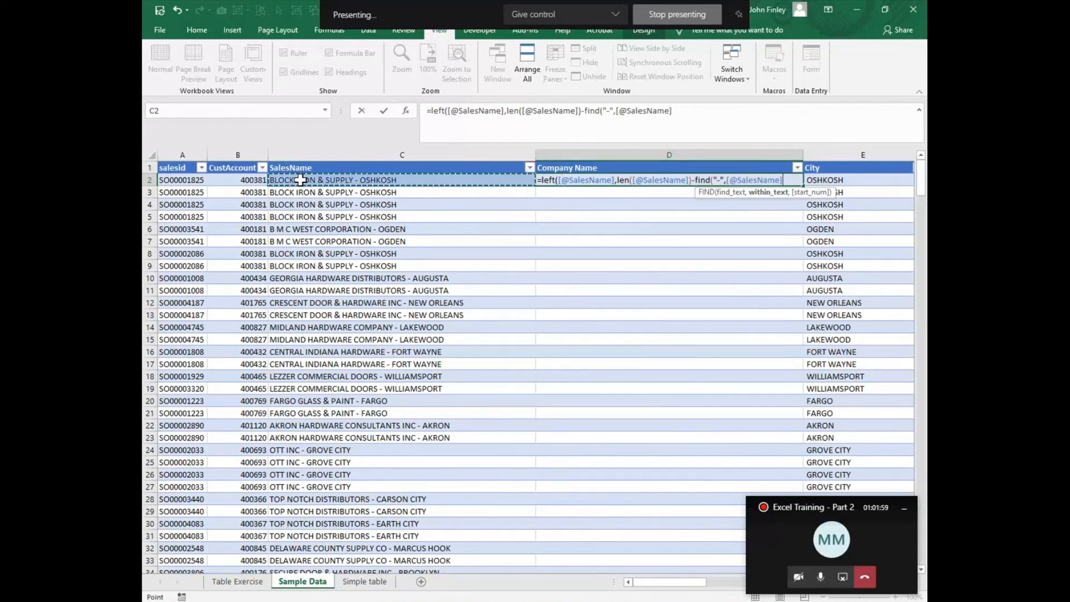
text(,1)
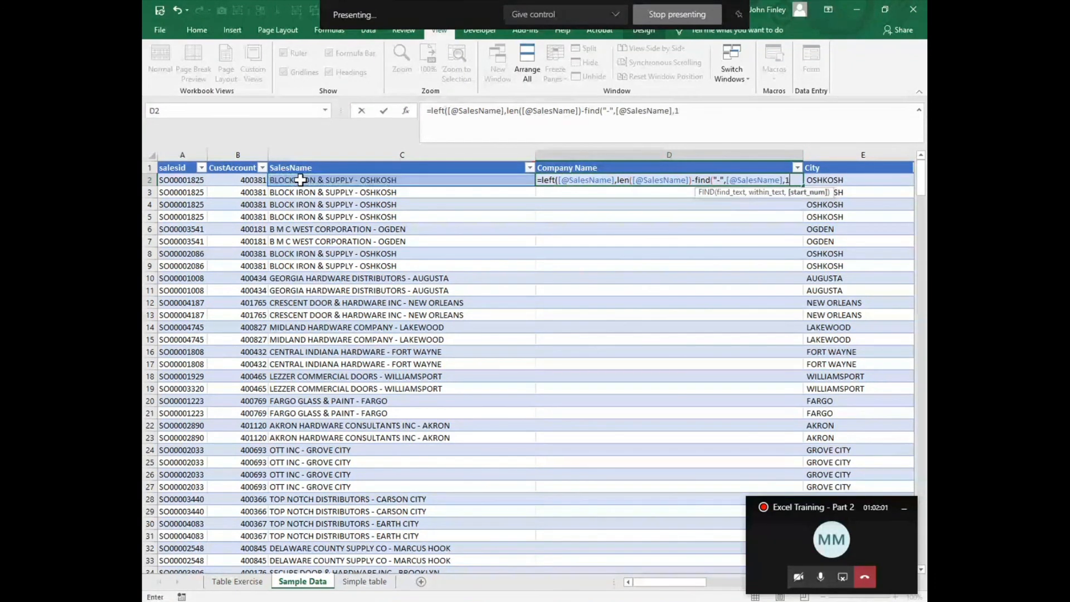
text())
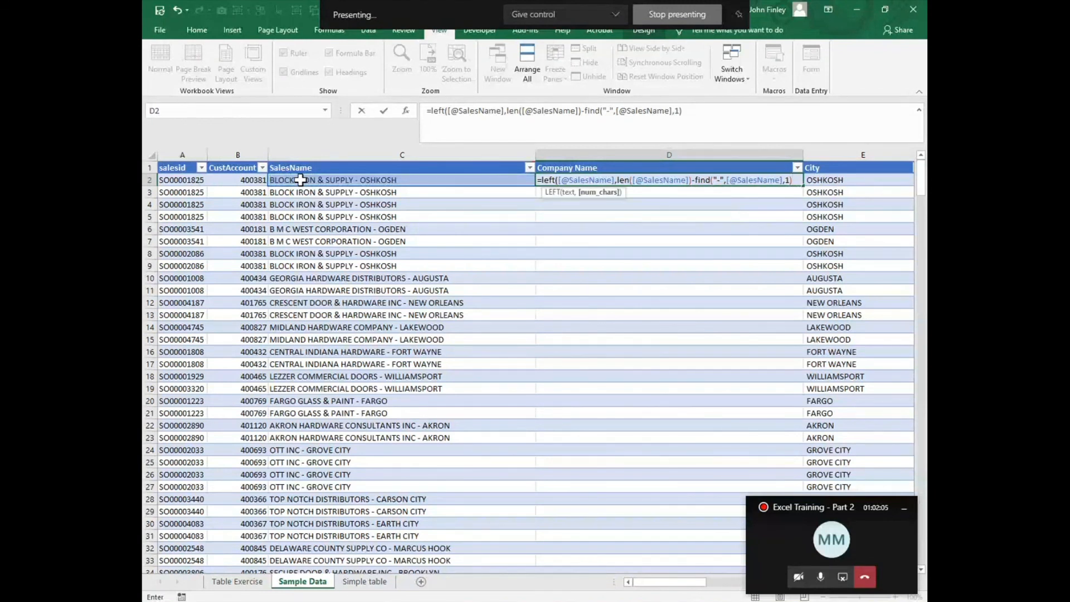
text(-1)
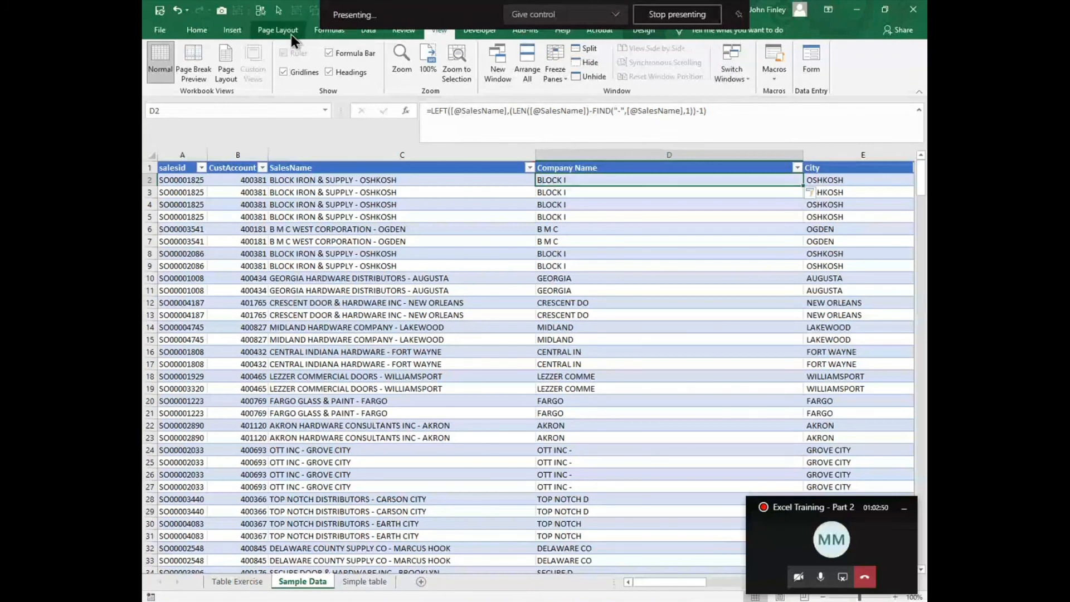
- Step through the D2 formula's calculation with Evaluate Formula, then close the dialog
click(328, 31)
click(711, 79)
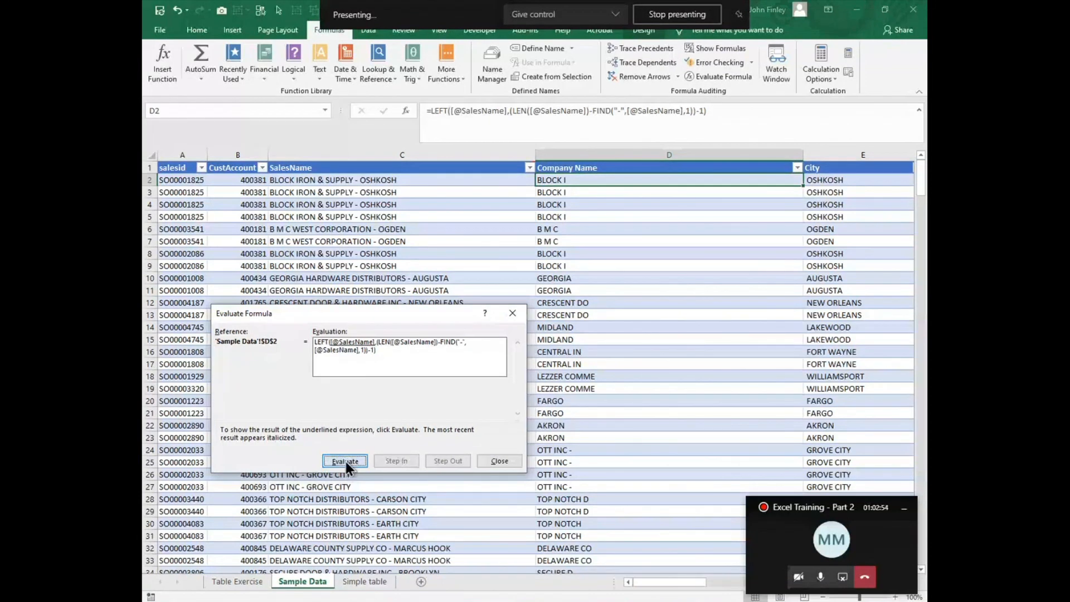
click(345, 462)
click(344, 462)
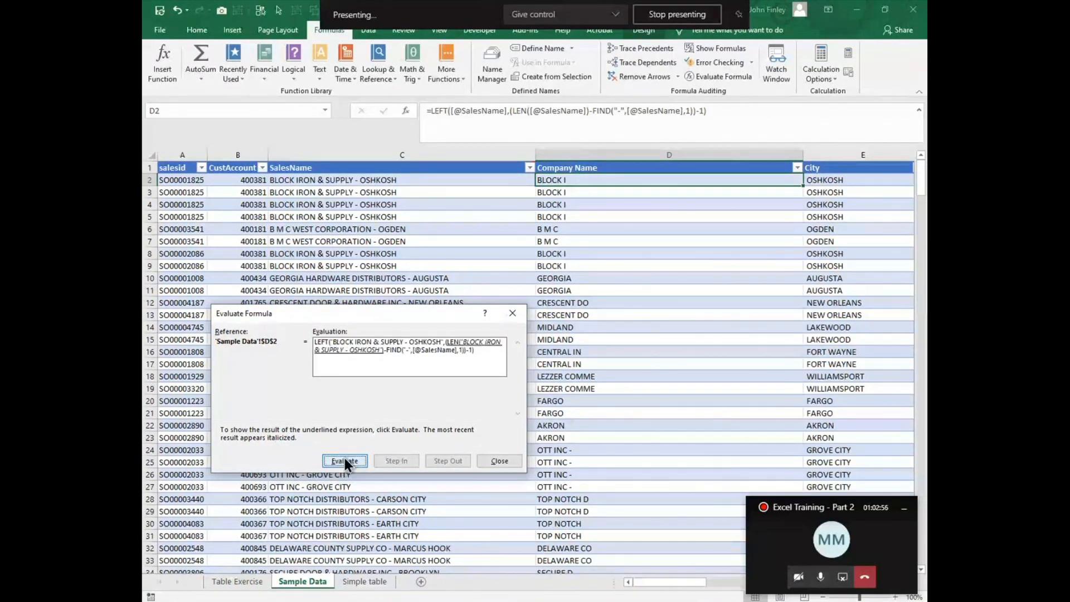
click(344, 461)
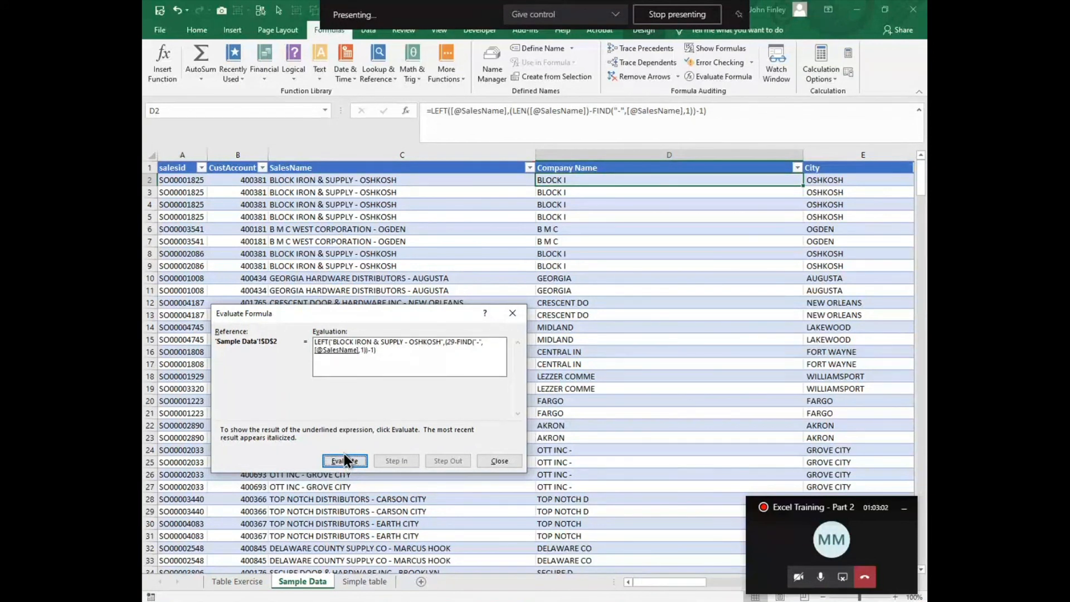
click(343, 460)
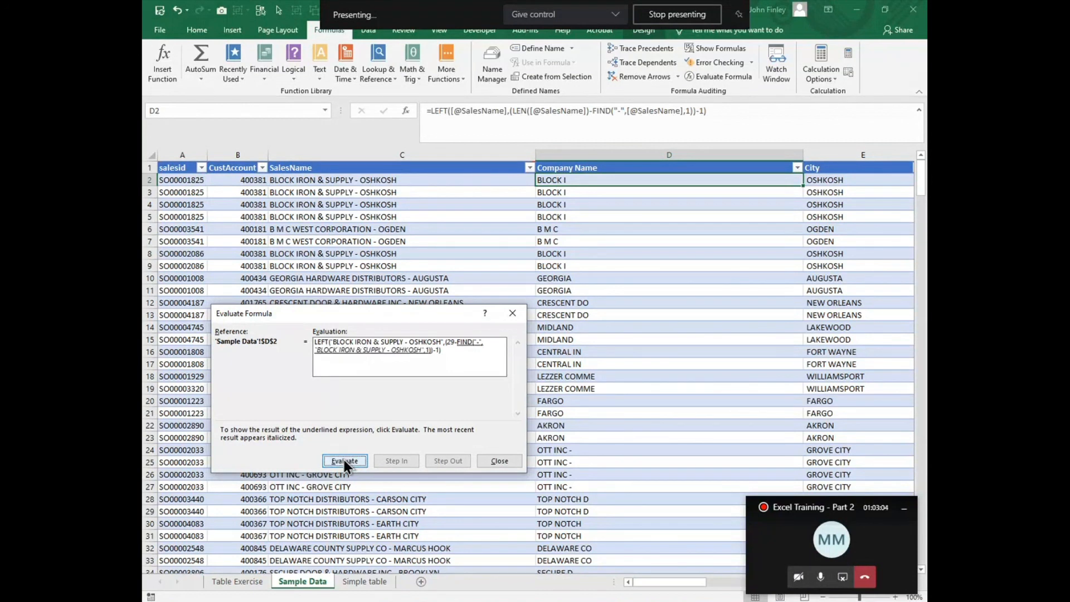
click(344, 461)
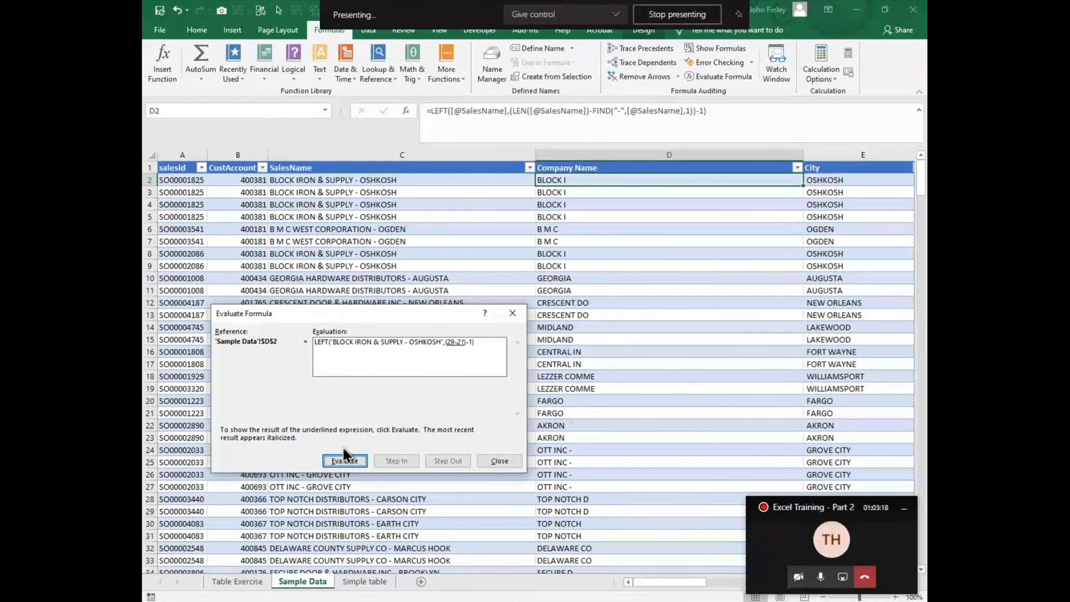
click(499, 461)
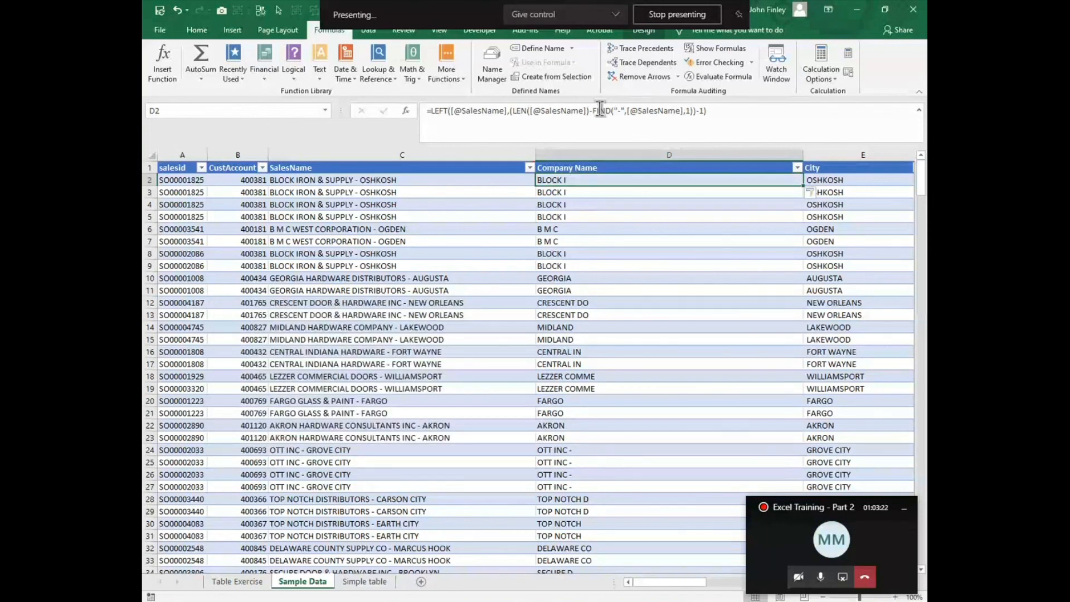
key(Delete)
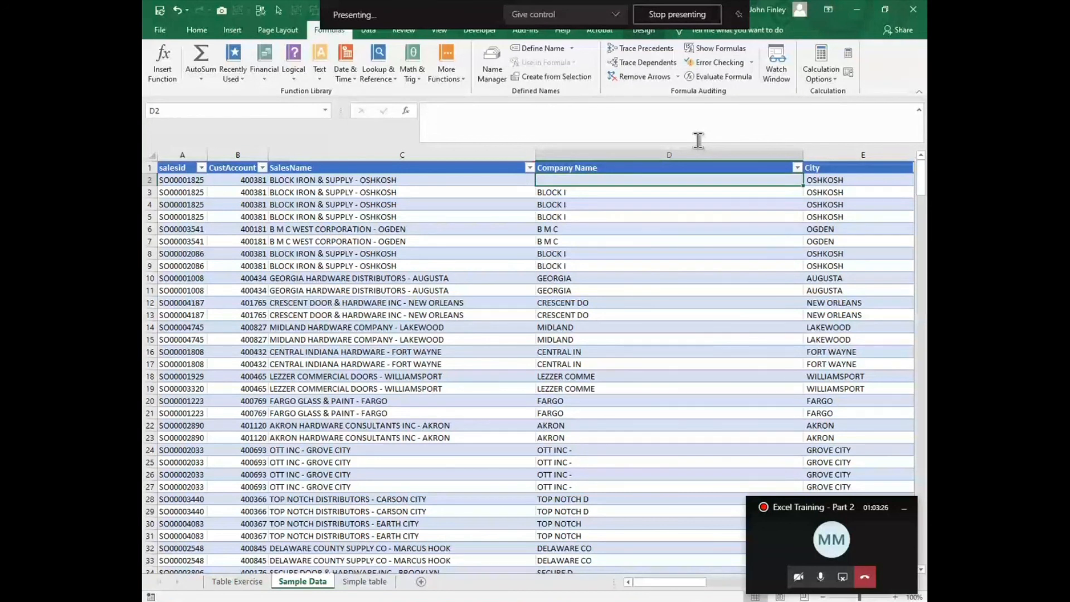
text(=left()
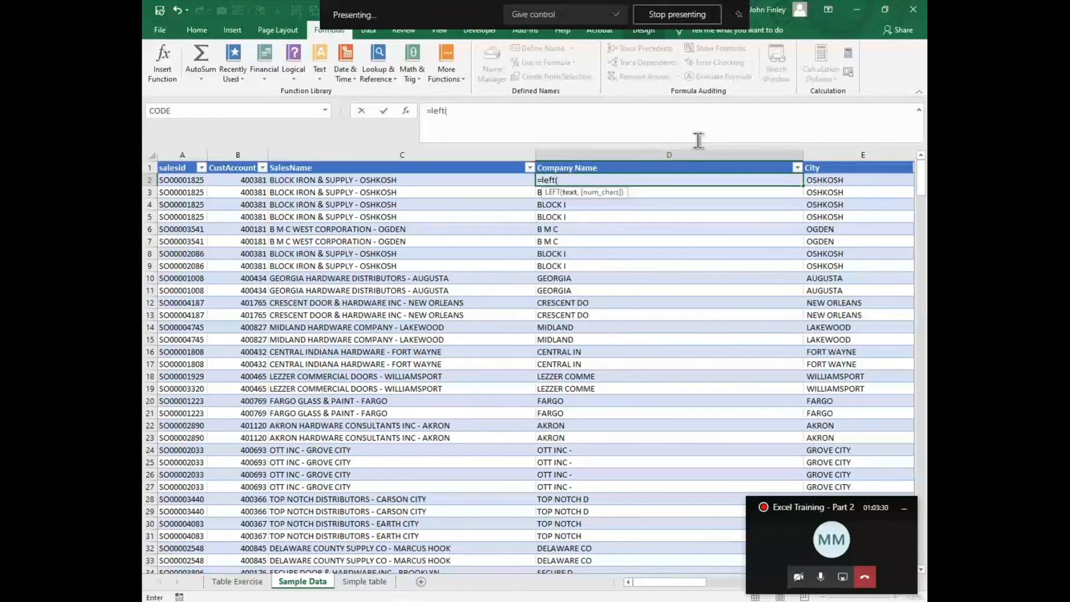
key(Left)
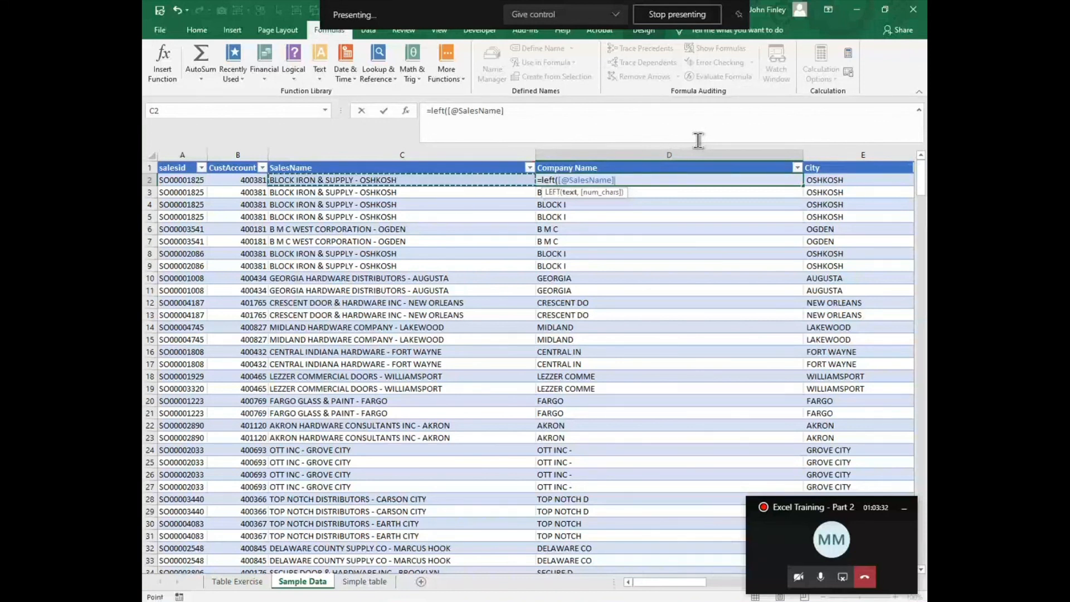
text(,find)
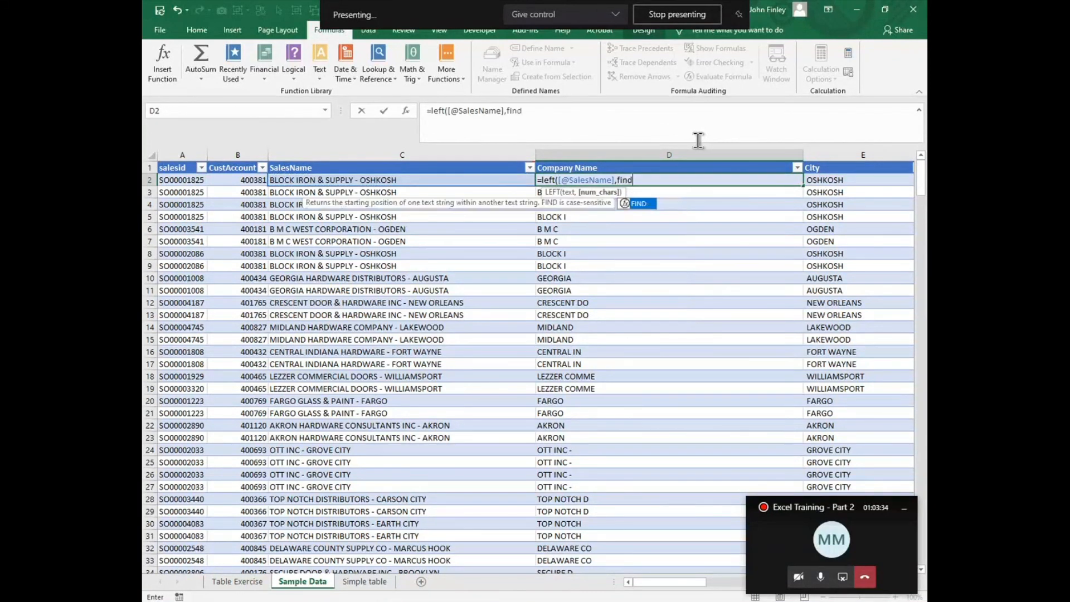
text(("-")
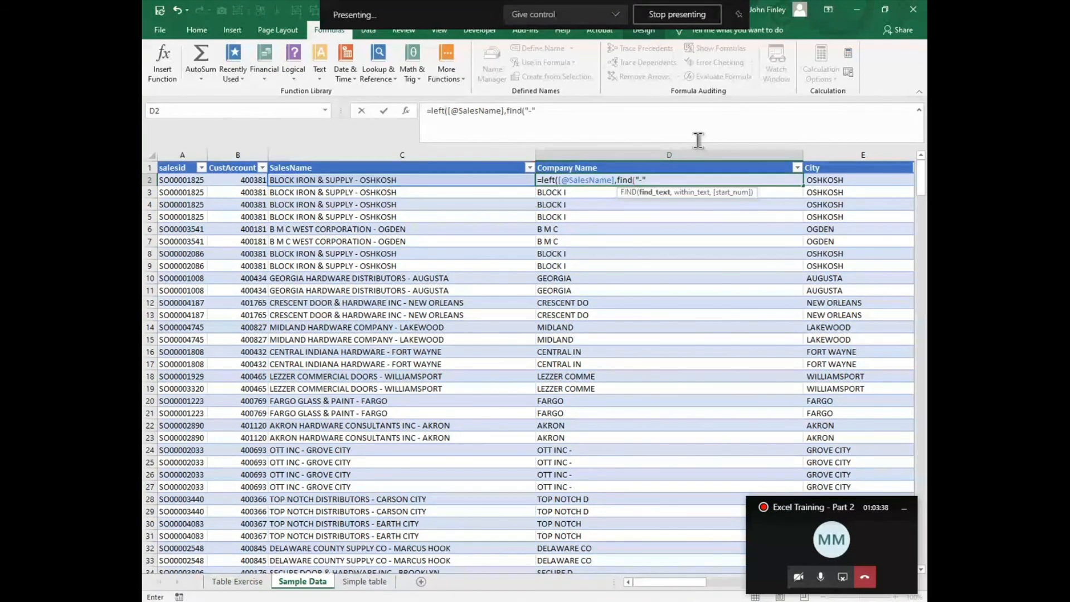
text(,)
click(343, 177)
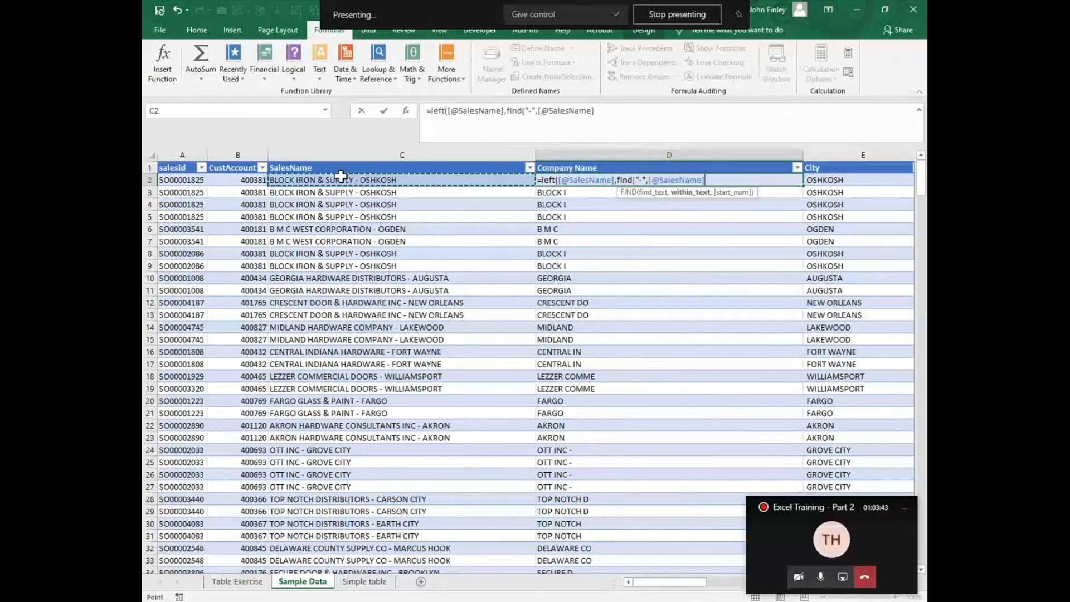
text(,1)-)
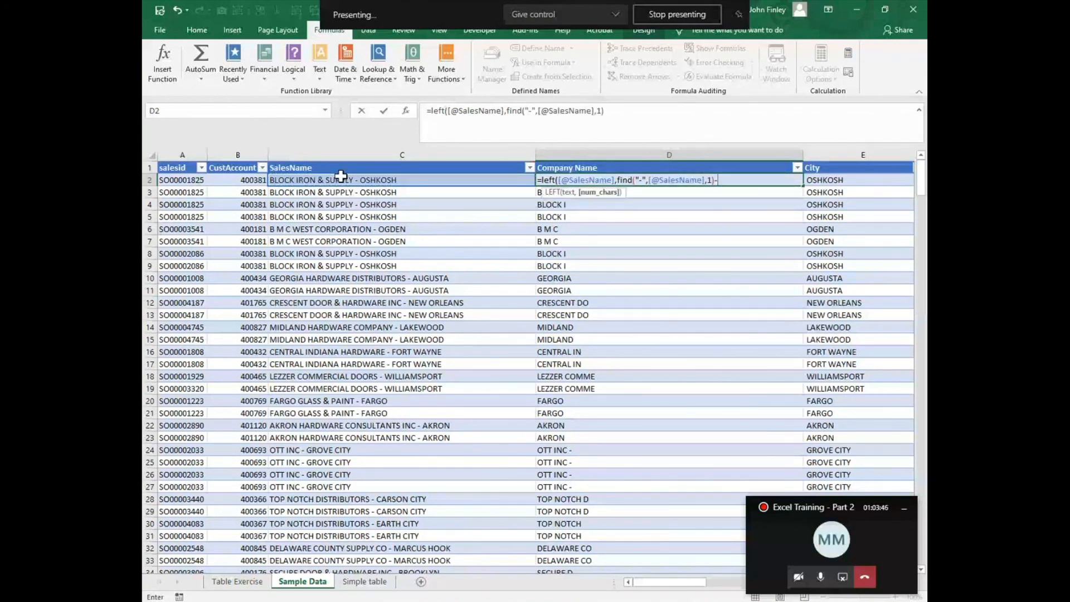
text(1)
key(Return)
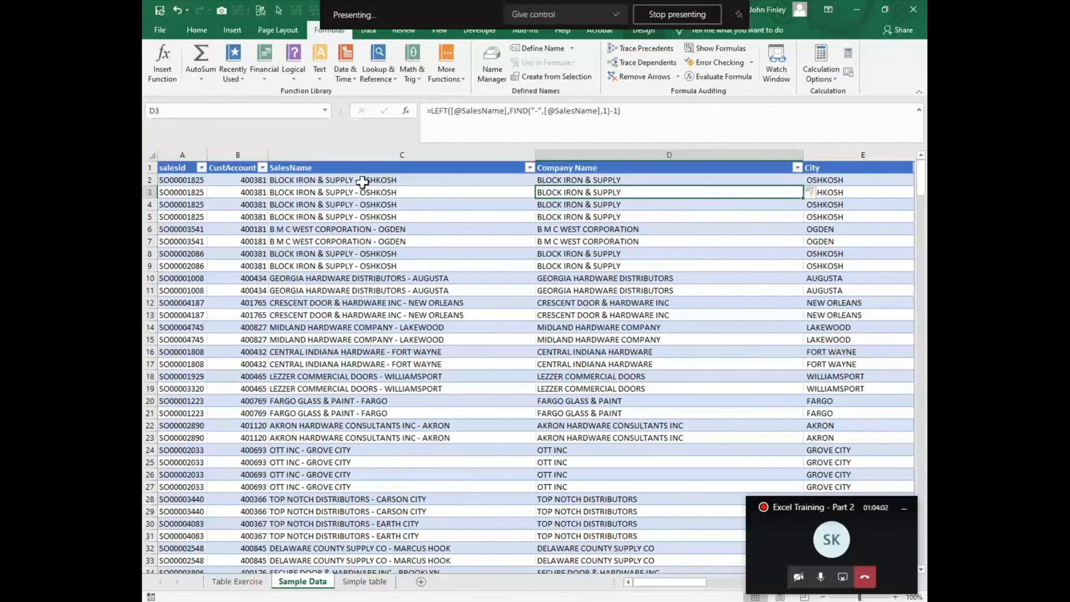
click(286, 180)
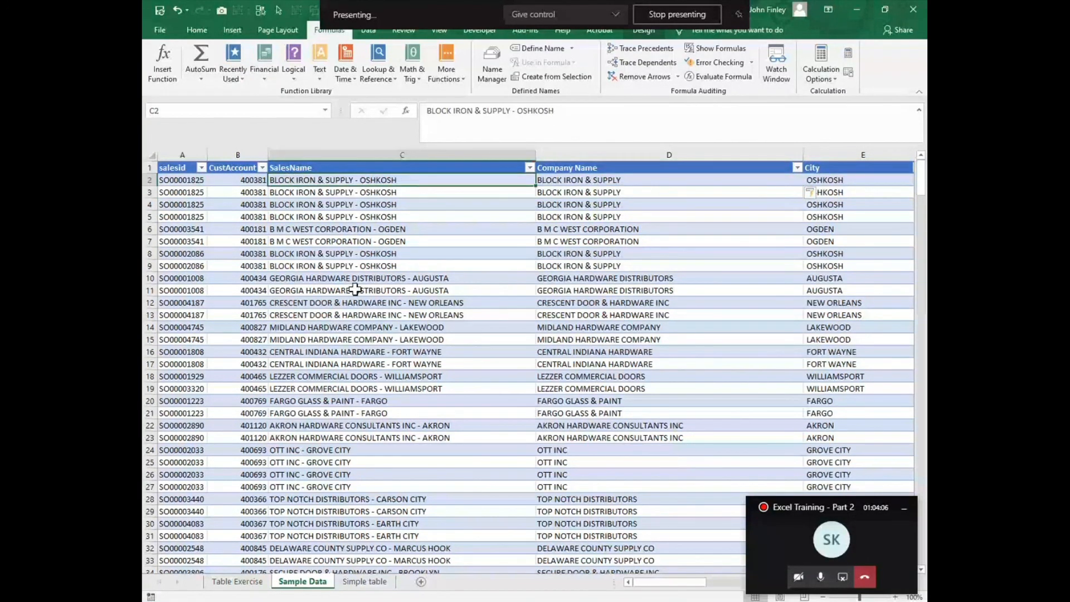
click(579, 180)
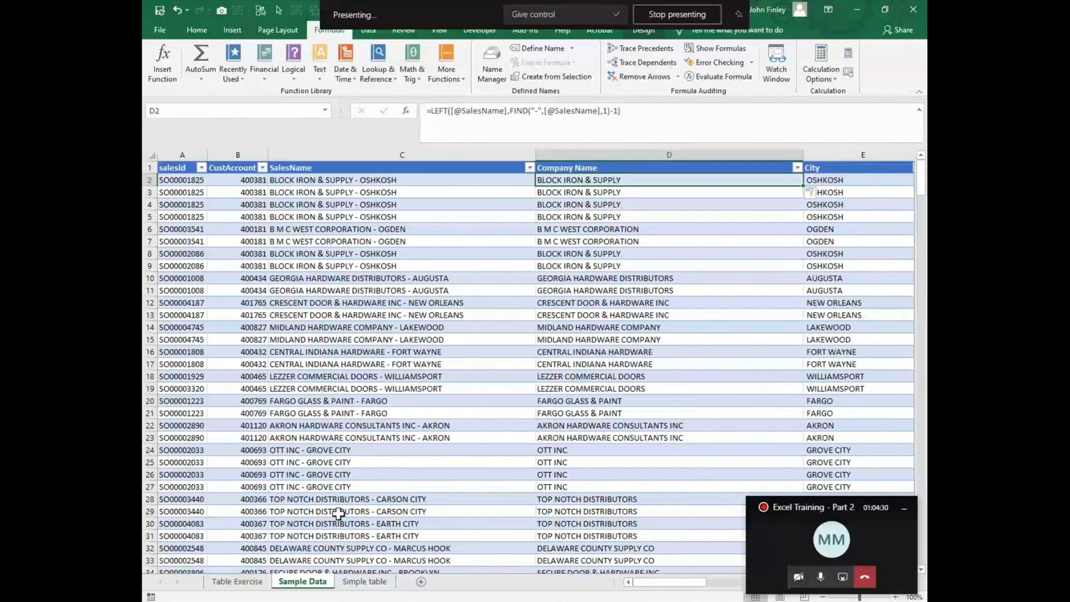
- Switch to the Simple table sheet and inspect the FORMULATEXT cells beside the SUMIF and COUNTIF results
click(365, 583)
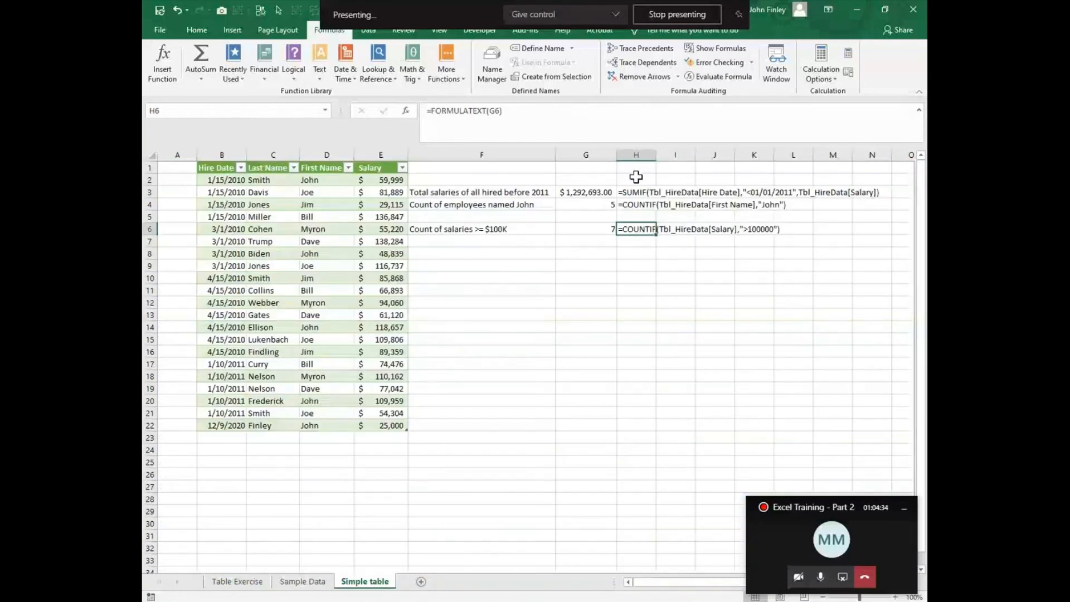
click(641, 196)
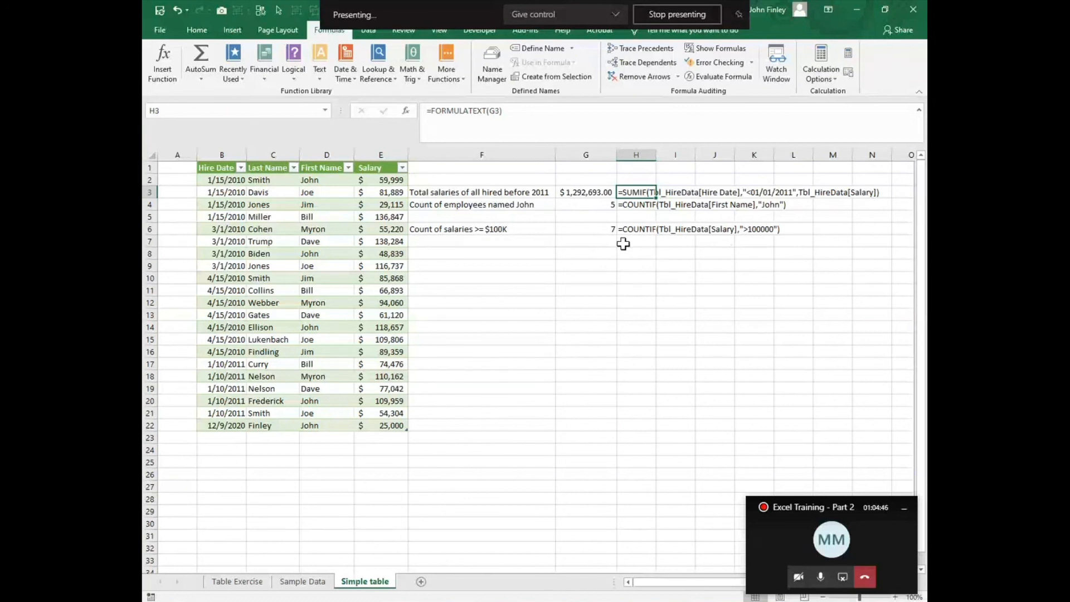
click(584, 256)
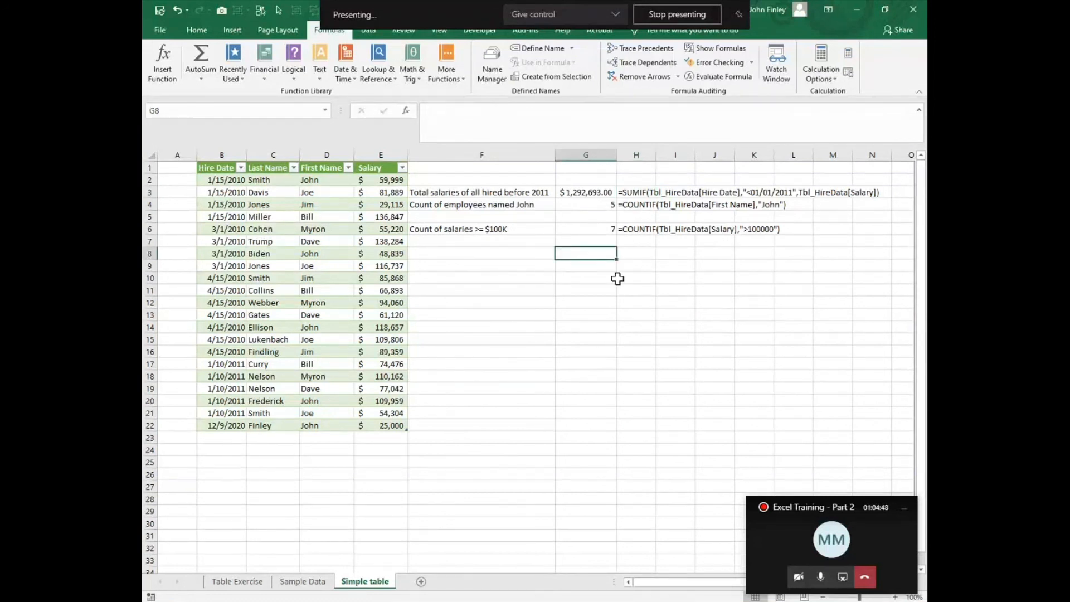
- Enter =FORMULATEXT(G4) in G8 to show the COUNTIF formula of G4 as text, then reselect G8
text(=for)
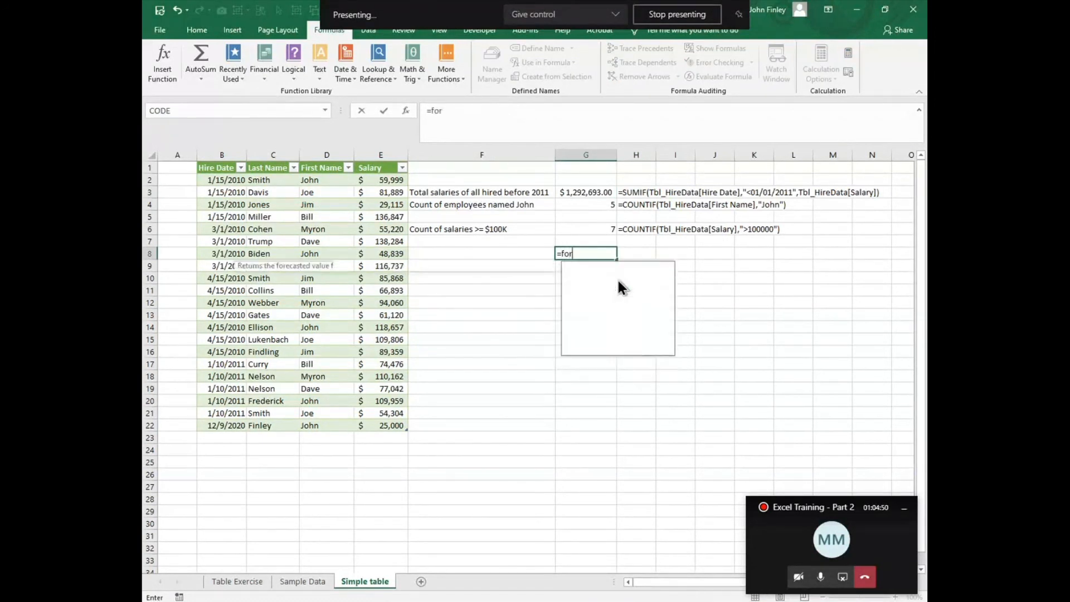
text(mula)
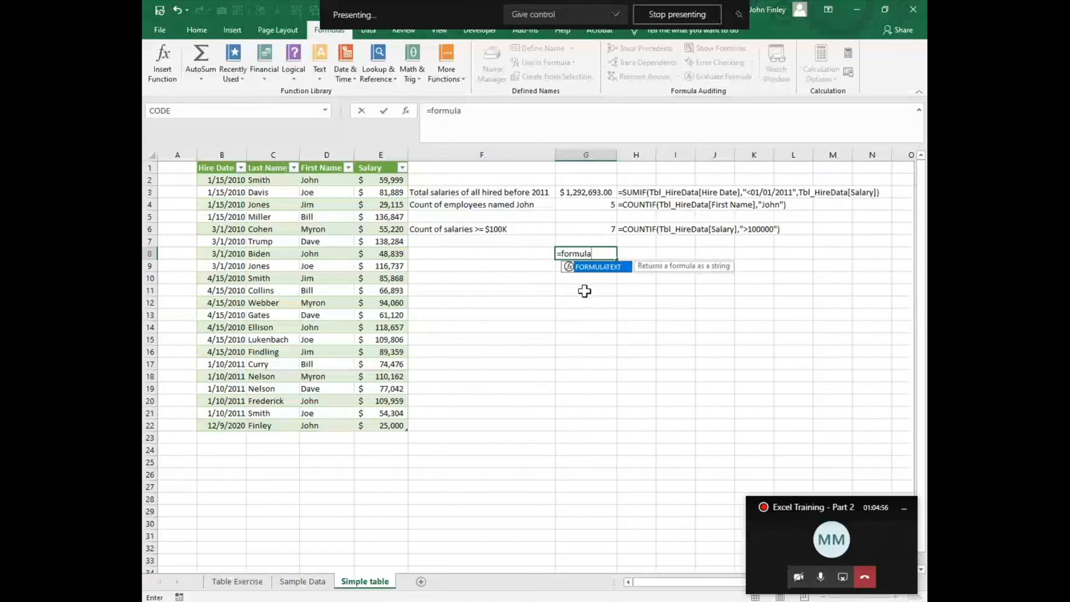
key(Tab)
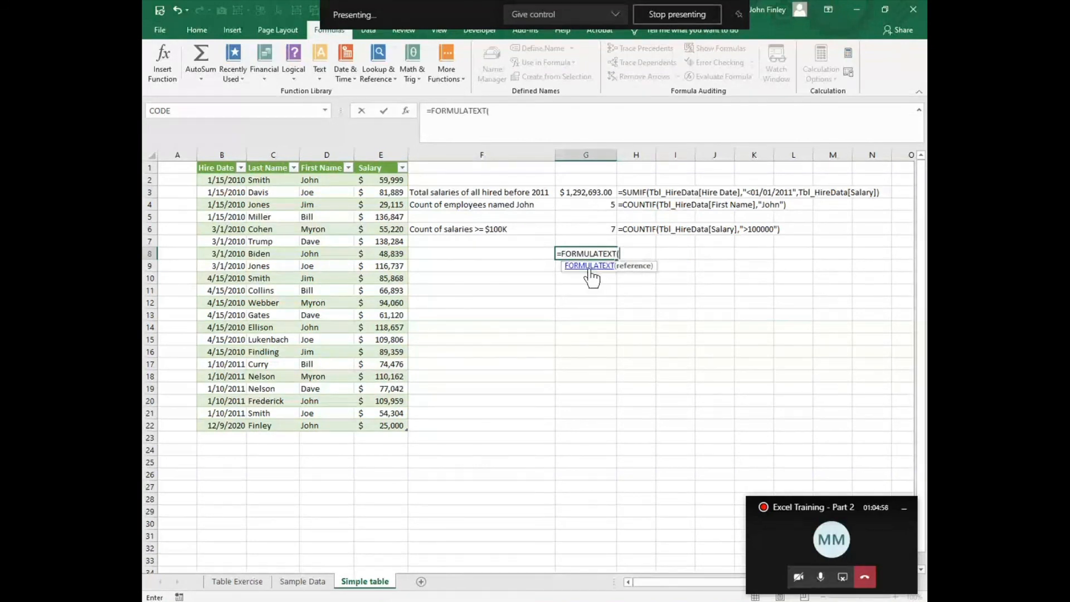
click(610, 206)
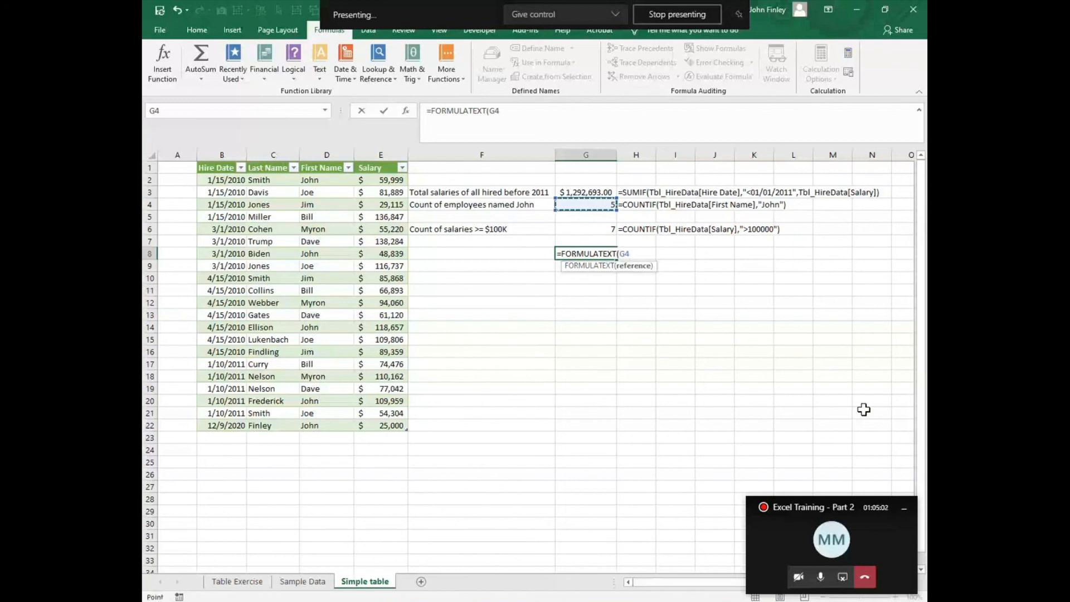
text())
key(Return)
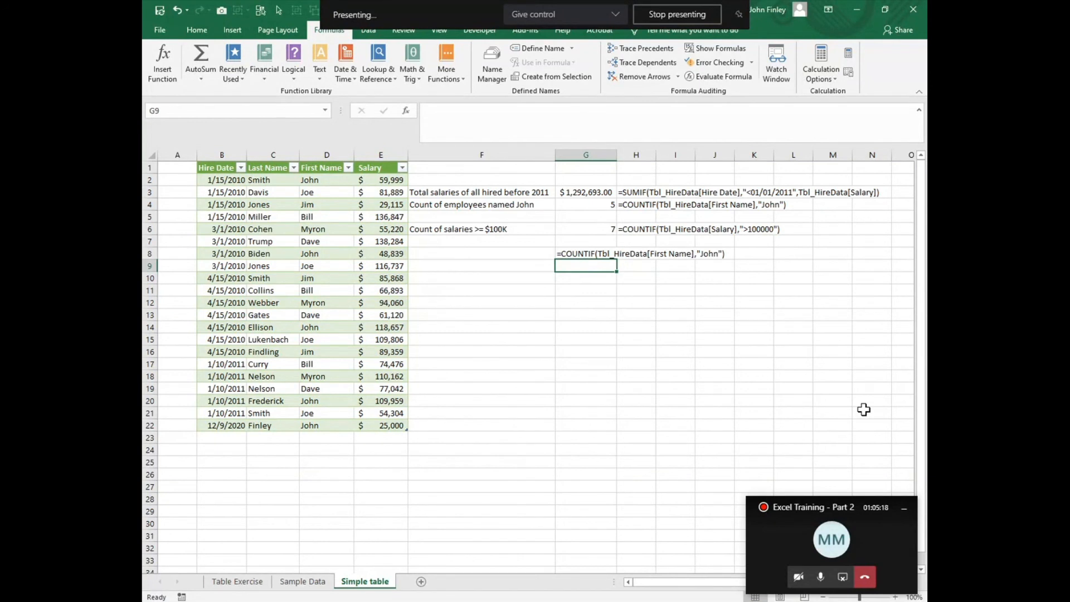
click(563, 256)
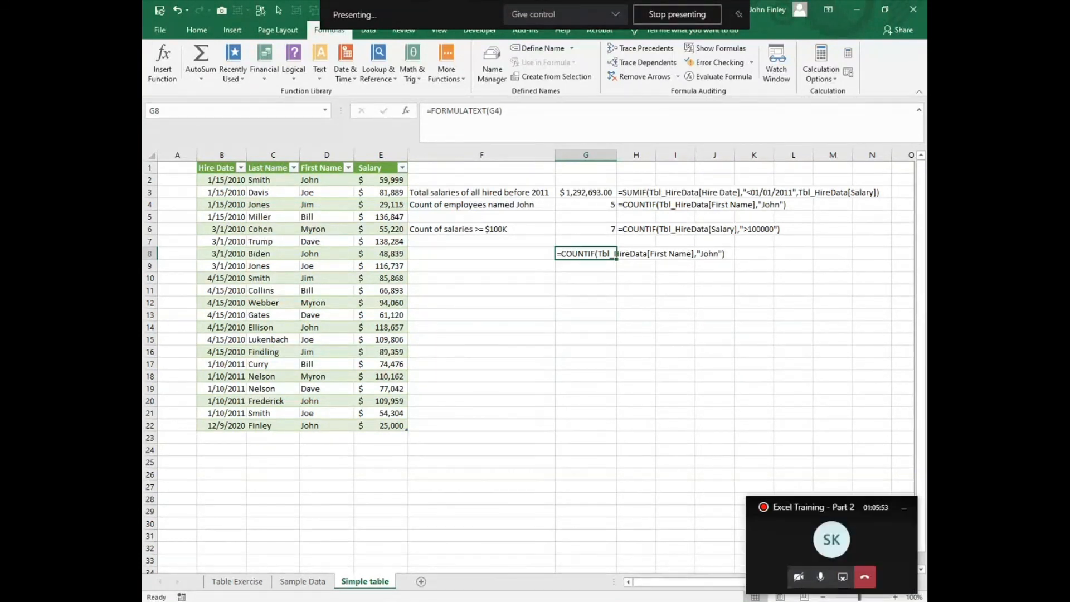
click(799, 580)
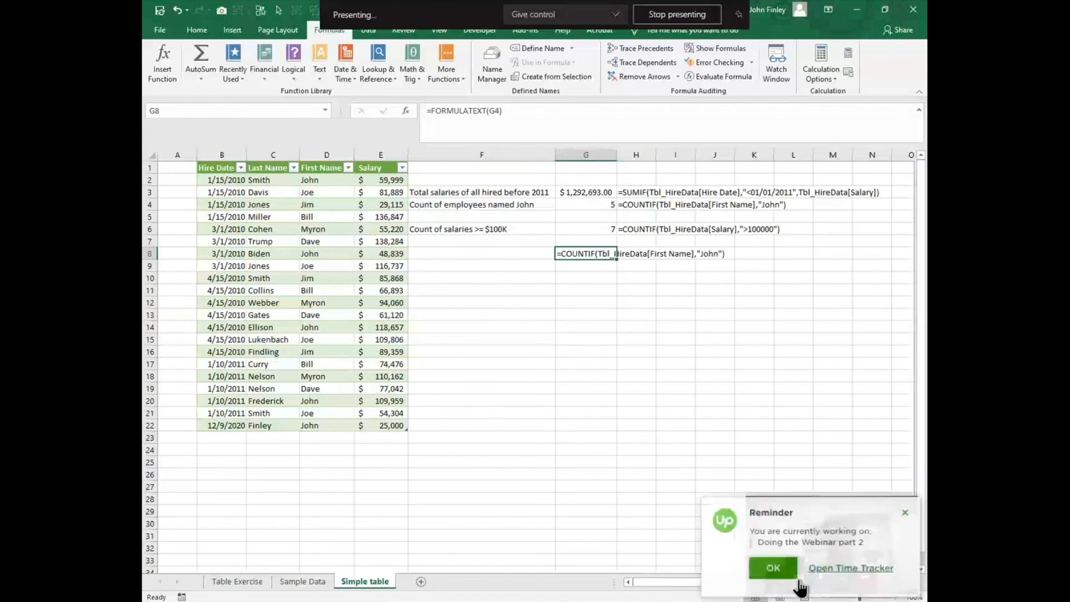
click(773, 577)
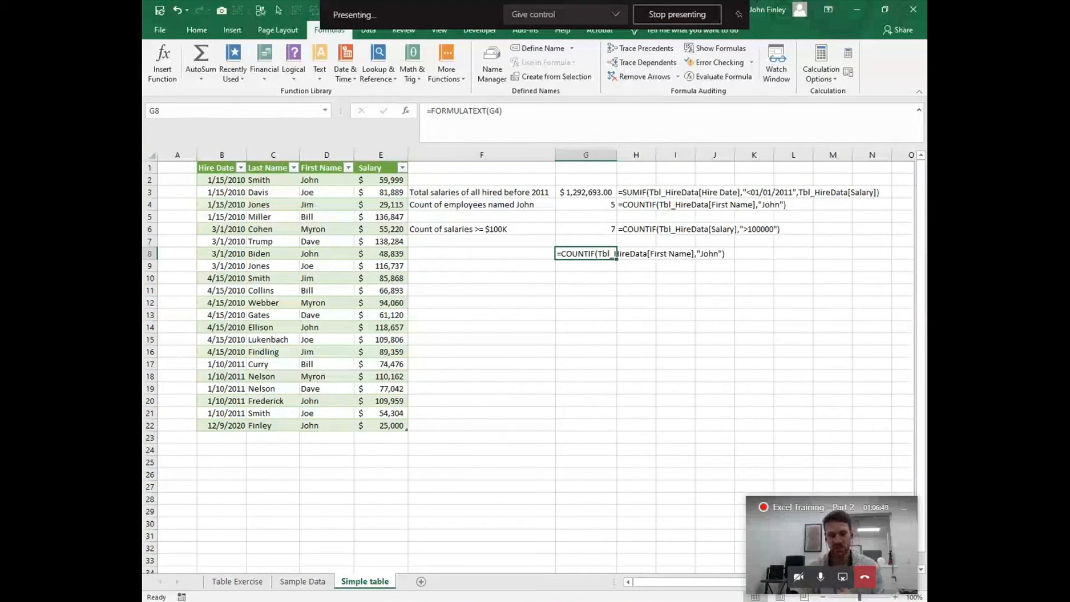
click(799, 577)
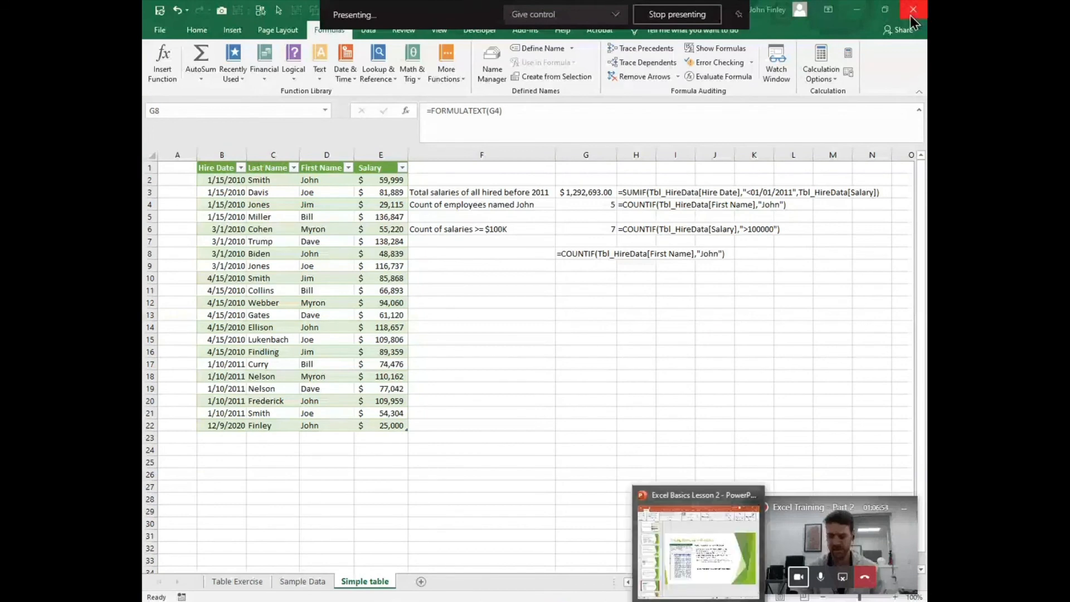
click(683, 16)
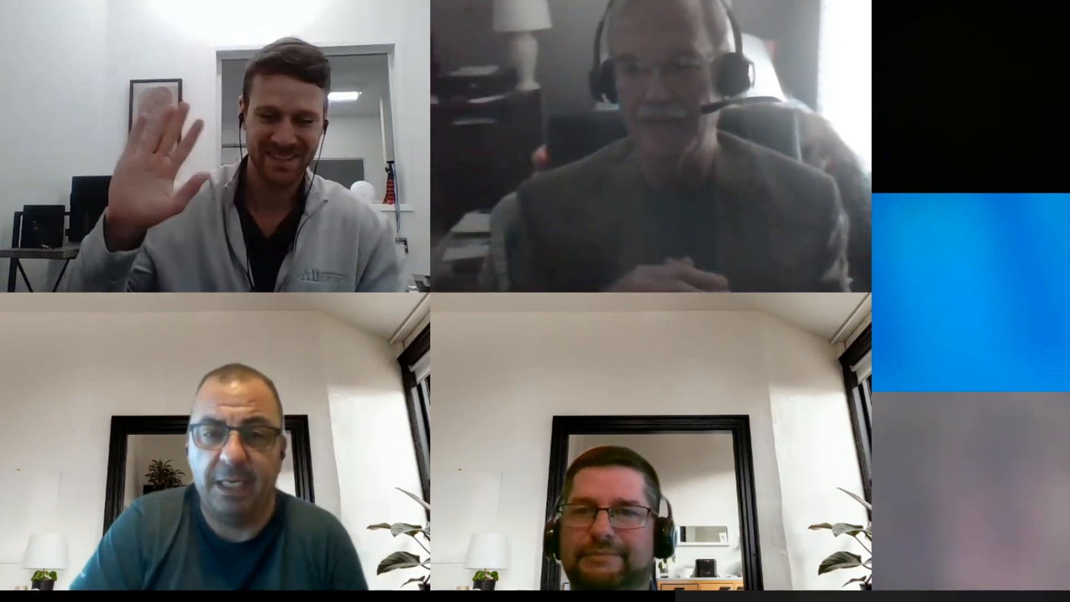